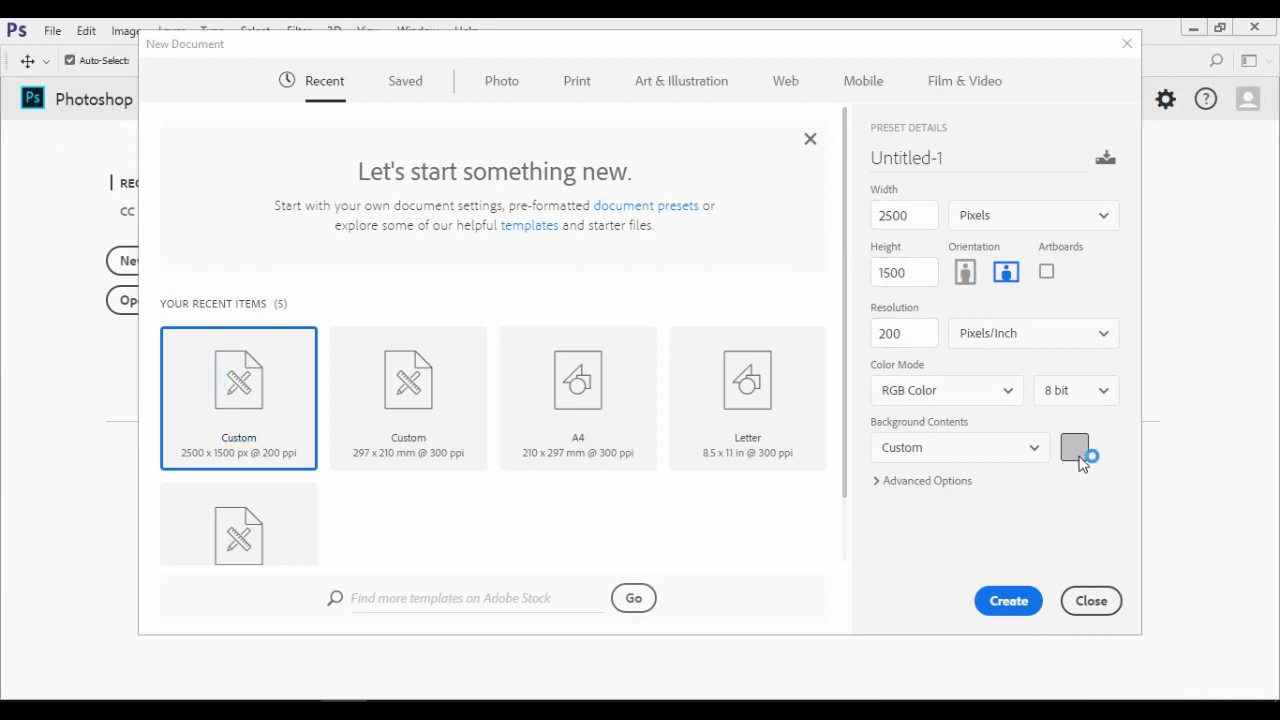
- Create the 2500×1500 px, 200 ppi, RGB 8-bit document with a custom grey background
left_click(1008, 601)
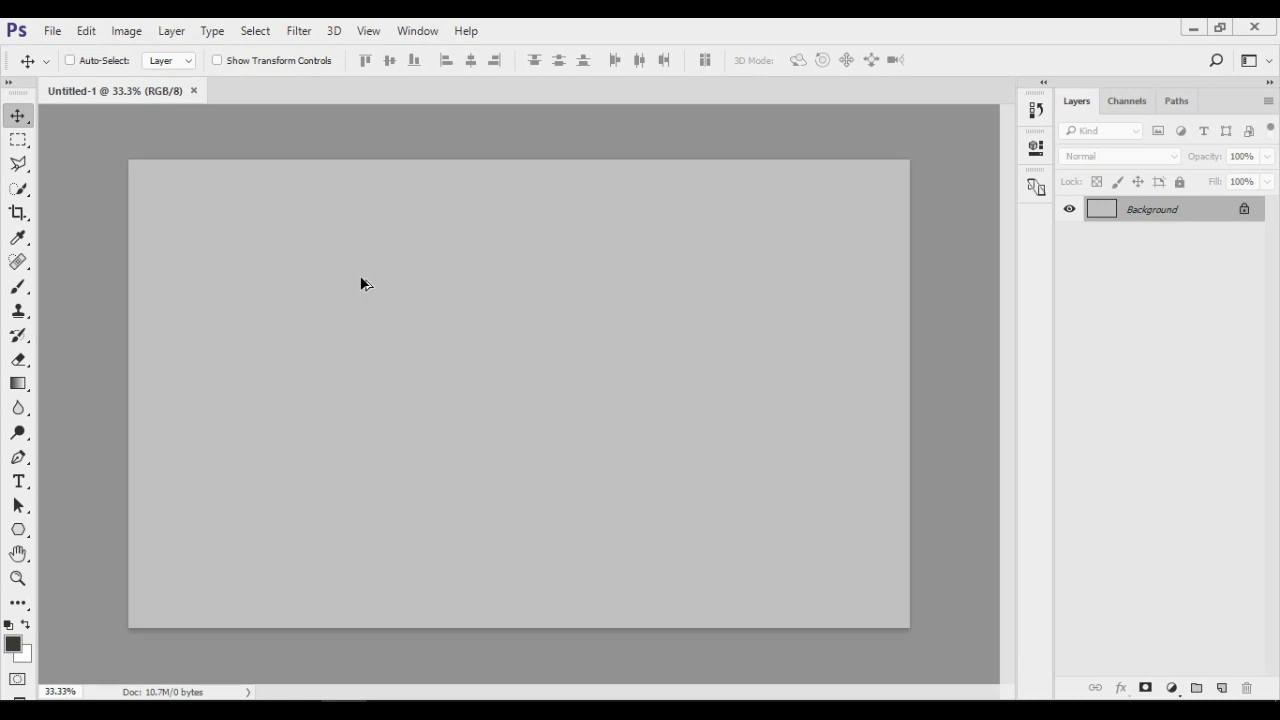
- Place the cliffs_14 photo, stretch it to full canvas width, flip it horizontally and lower it
double_click(340, 205)
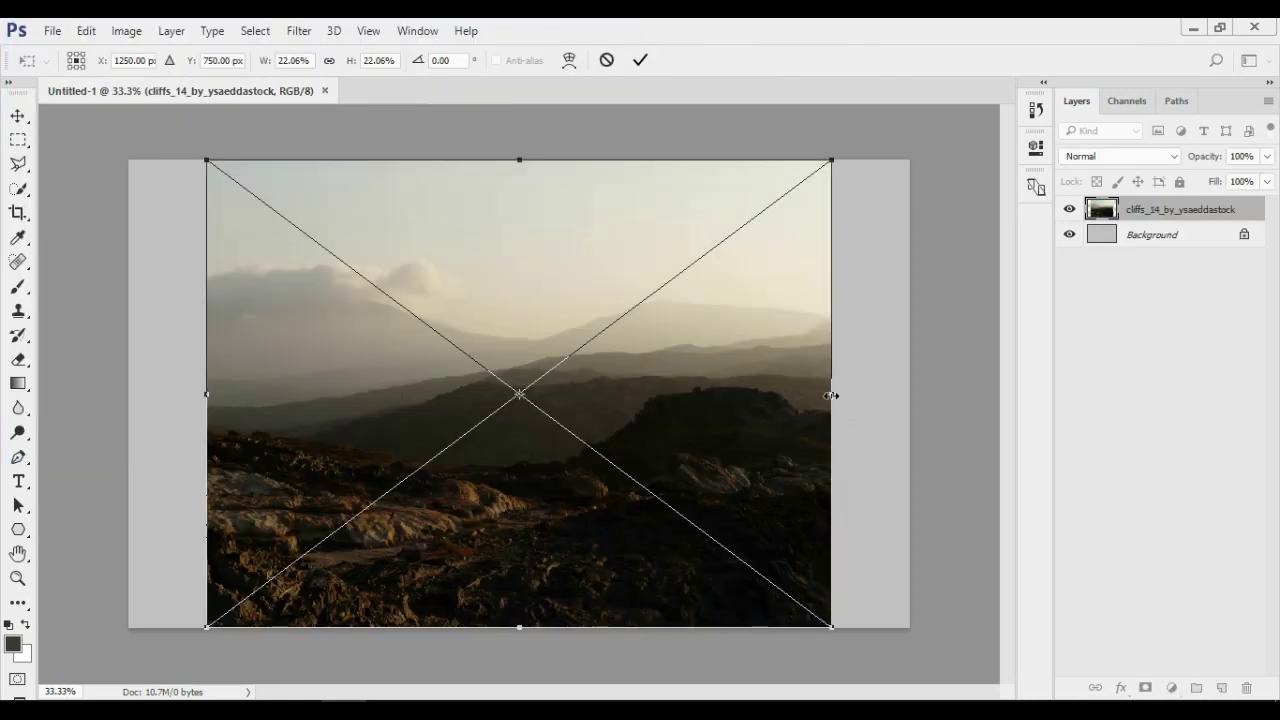
left_click_drag(831, 395, 909, 394)
left_click_drag(206, 390, 129, 394)
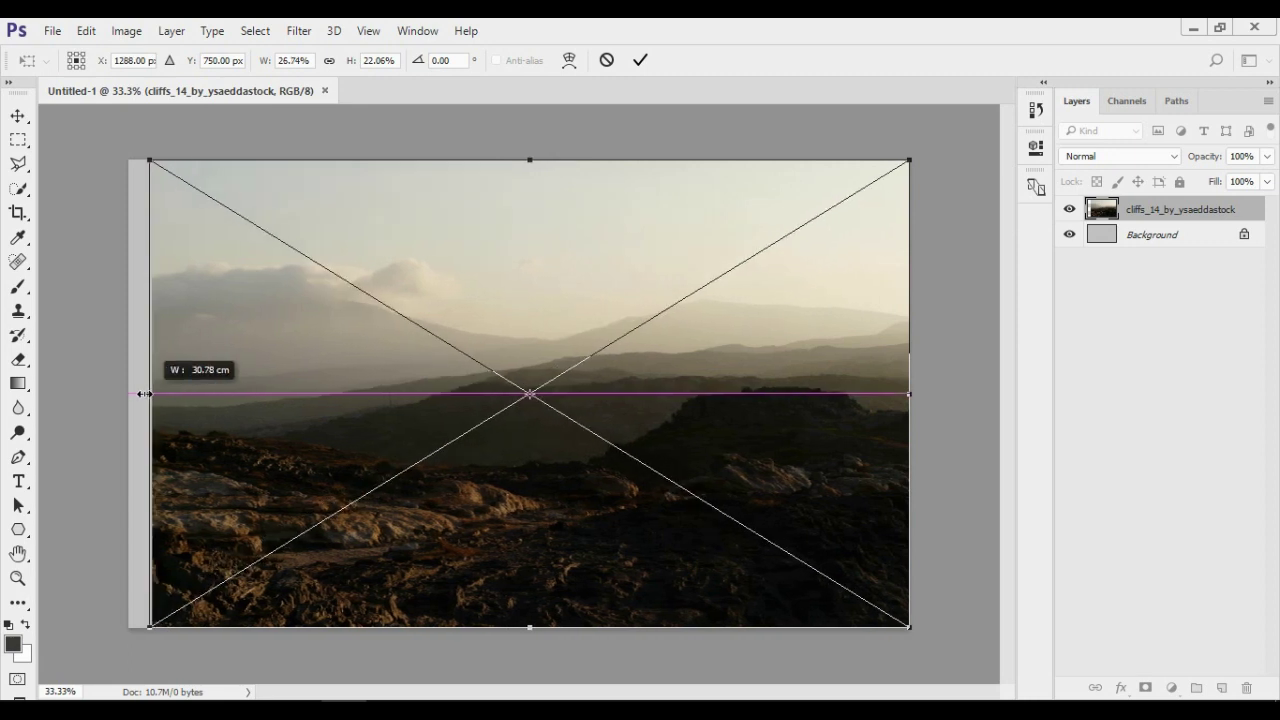
right_click(369, 318)
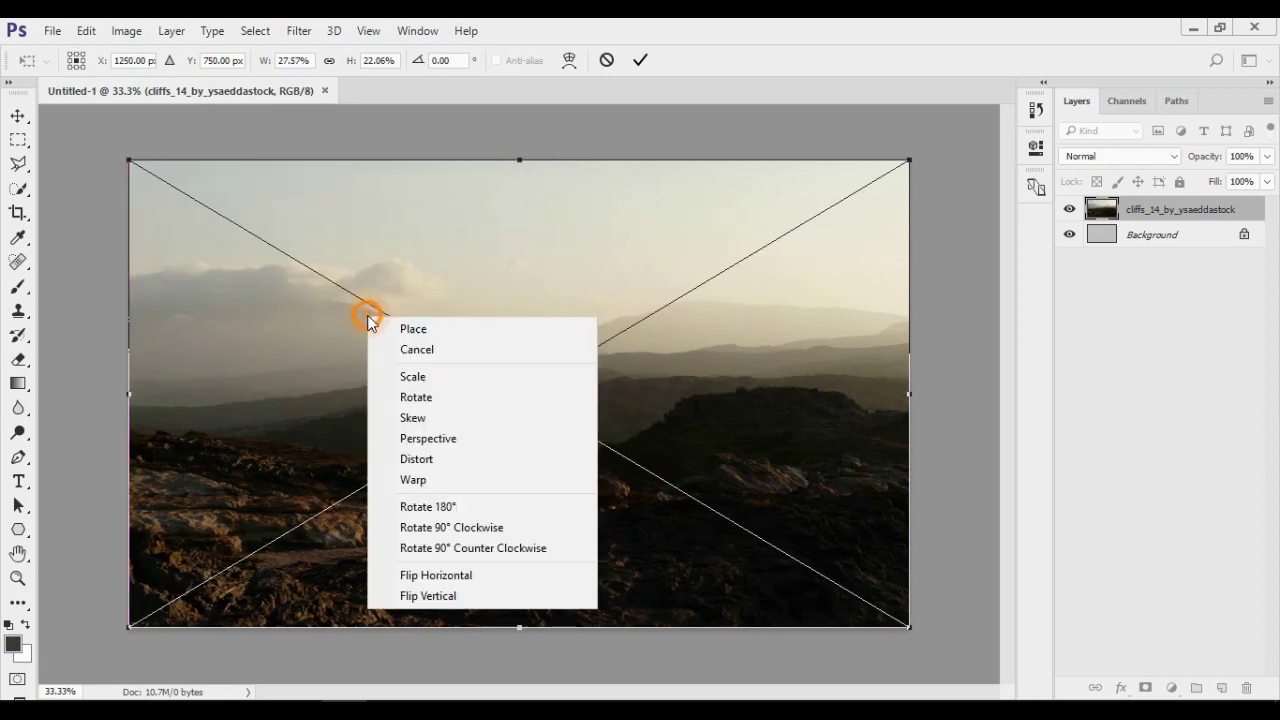
left_click(434, 575)
left_click_drag(534, 366, 538, 535)
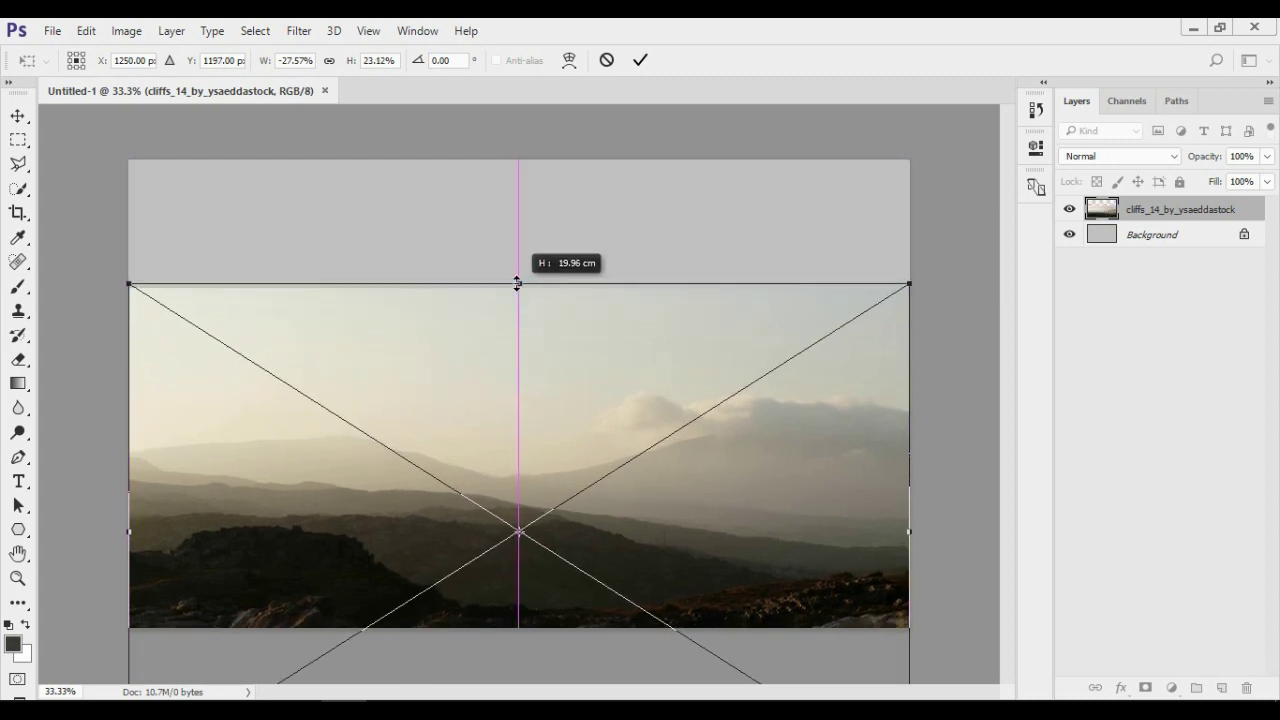
left_click_drag(517, 314, 519, 278)
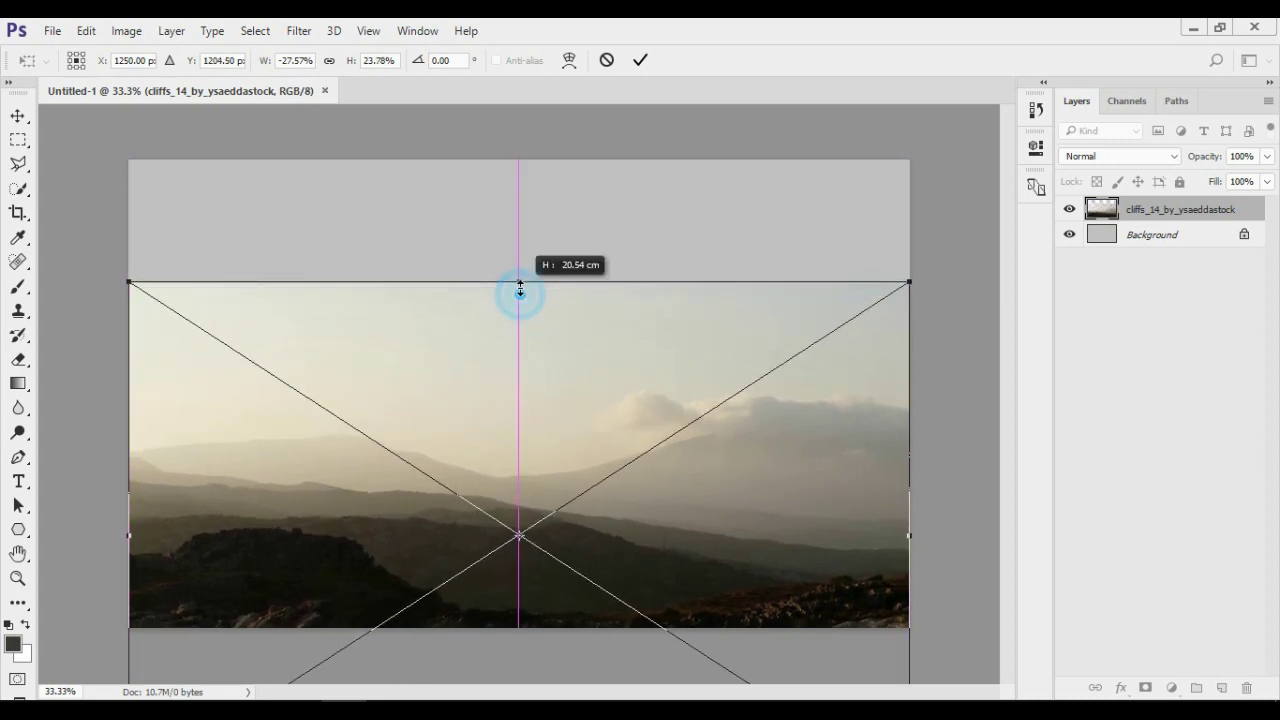
left_click(641, 64)
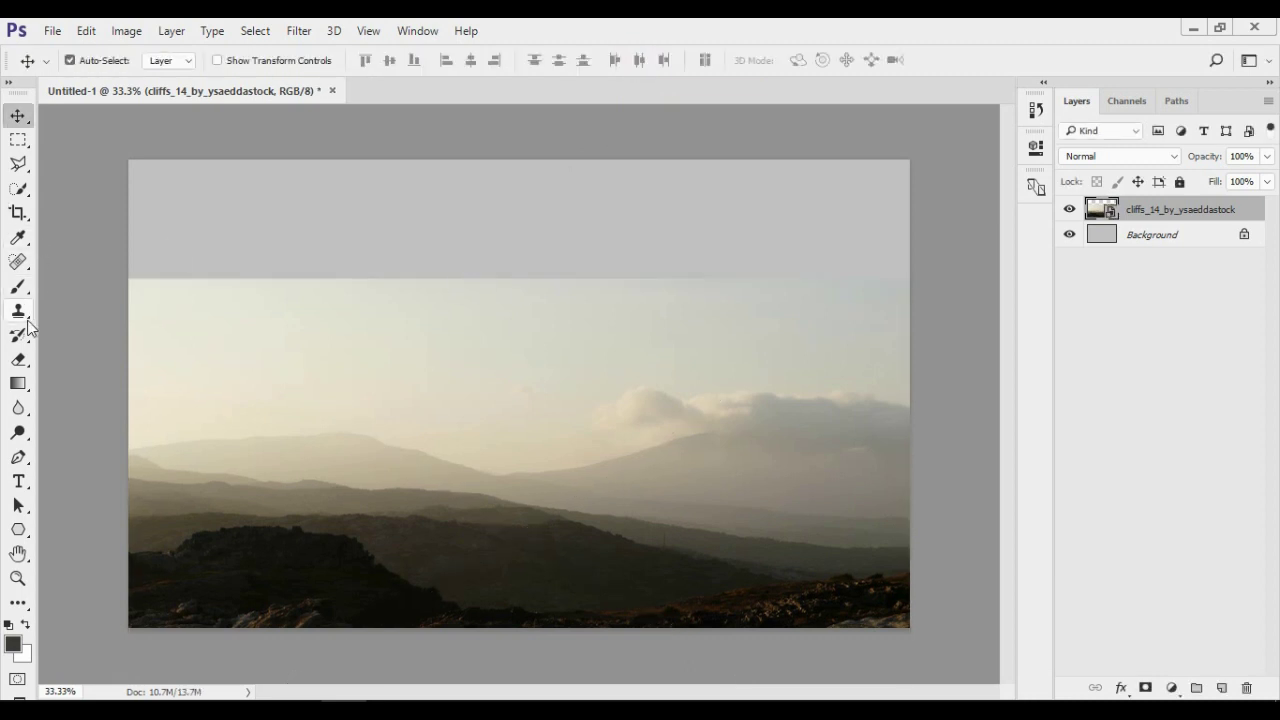
- Set the foreground to black 000000, rasterize the cliffs layer and add a layer mask
left_click(18, 383)
left_click(13, 644)
type("000000")
left_click(820, 176)
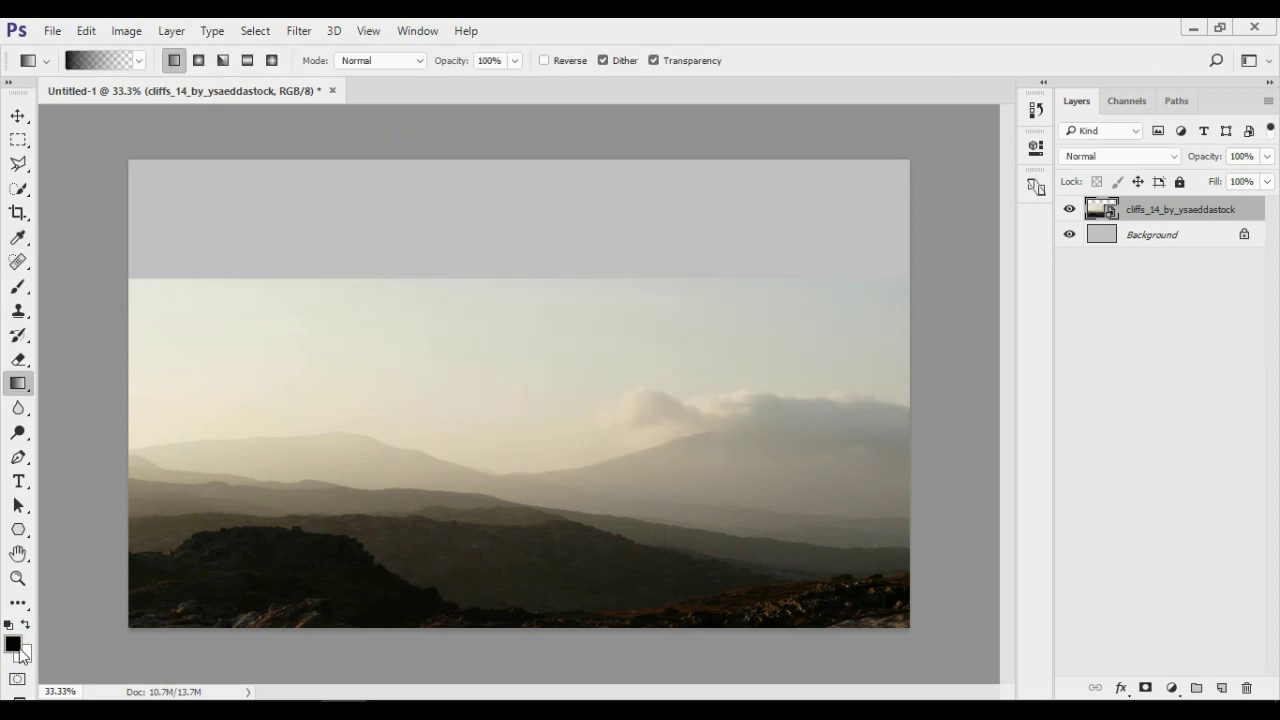
left_click(31, 384)
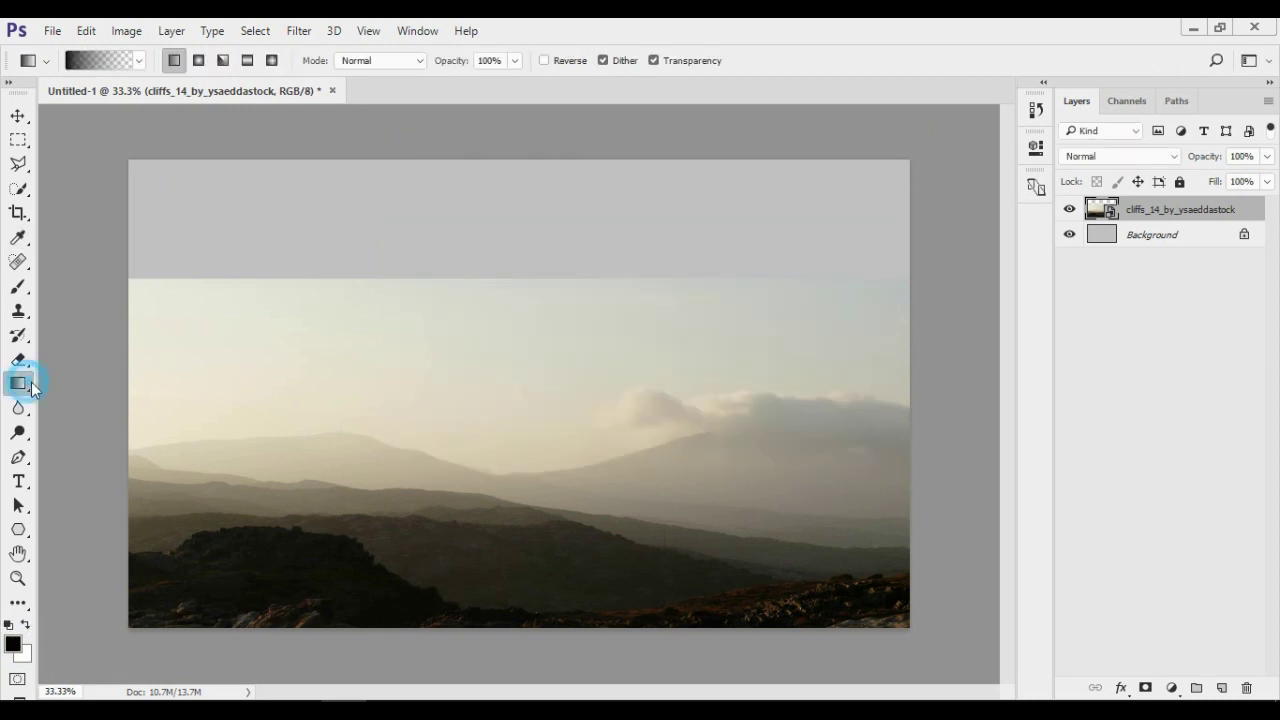
right_click(1157, 212)
left_click(840, 435)
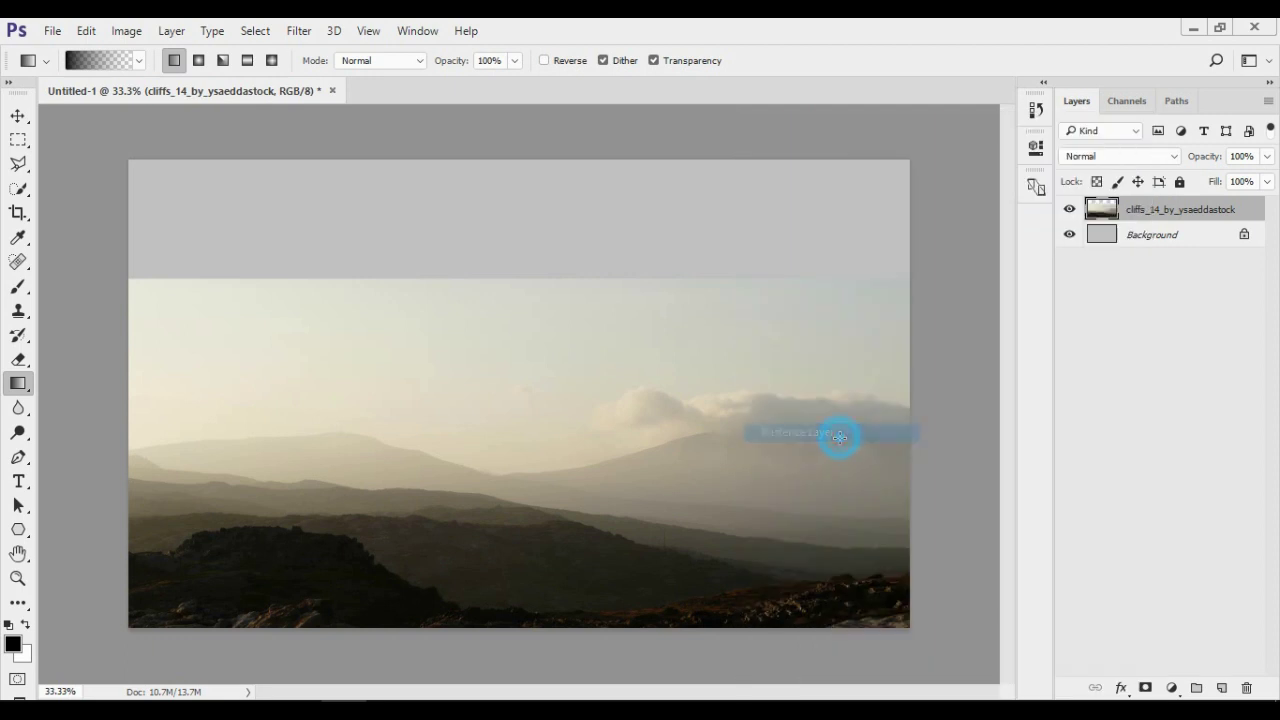
left_click(1145, 688)
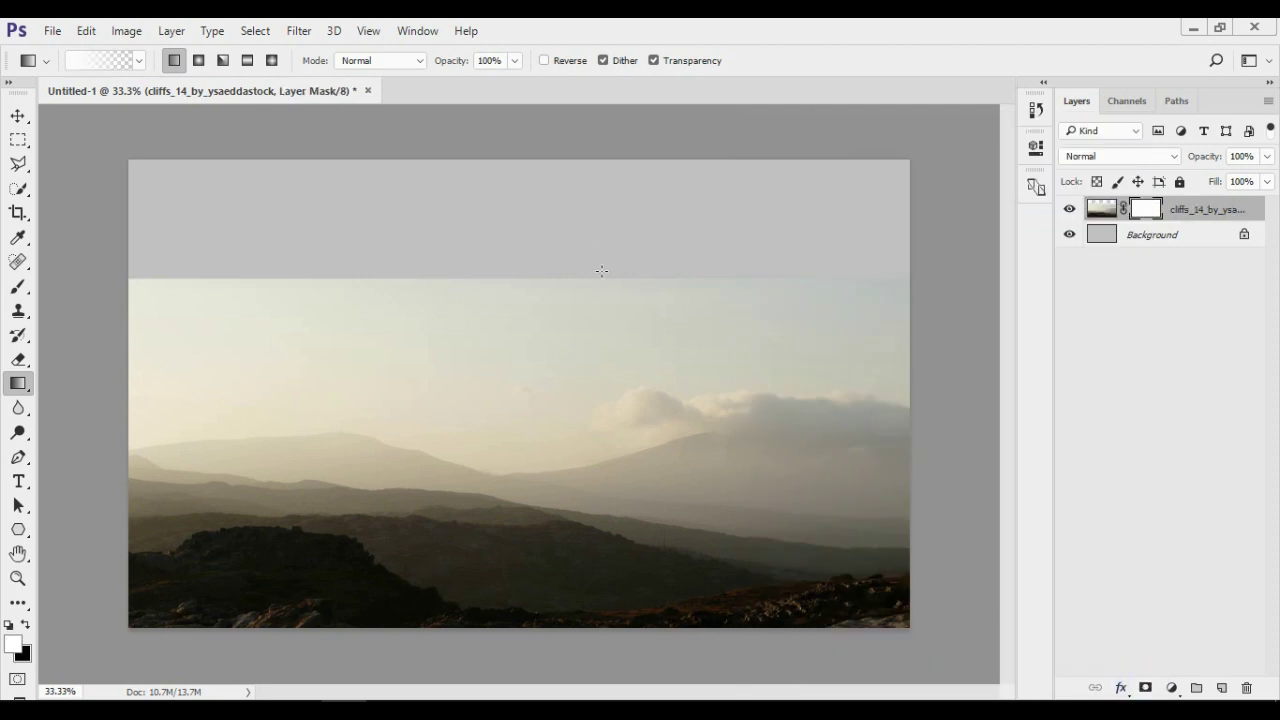
- Draw a Foreground to Transparent gradient on the mask, fading the cliffs' sky into grey
left_click_drag(543, 271, 543, 528)
left_click(103, 62)
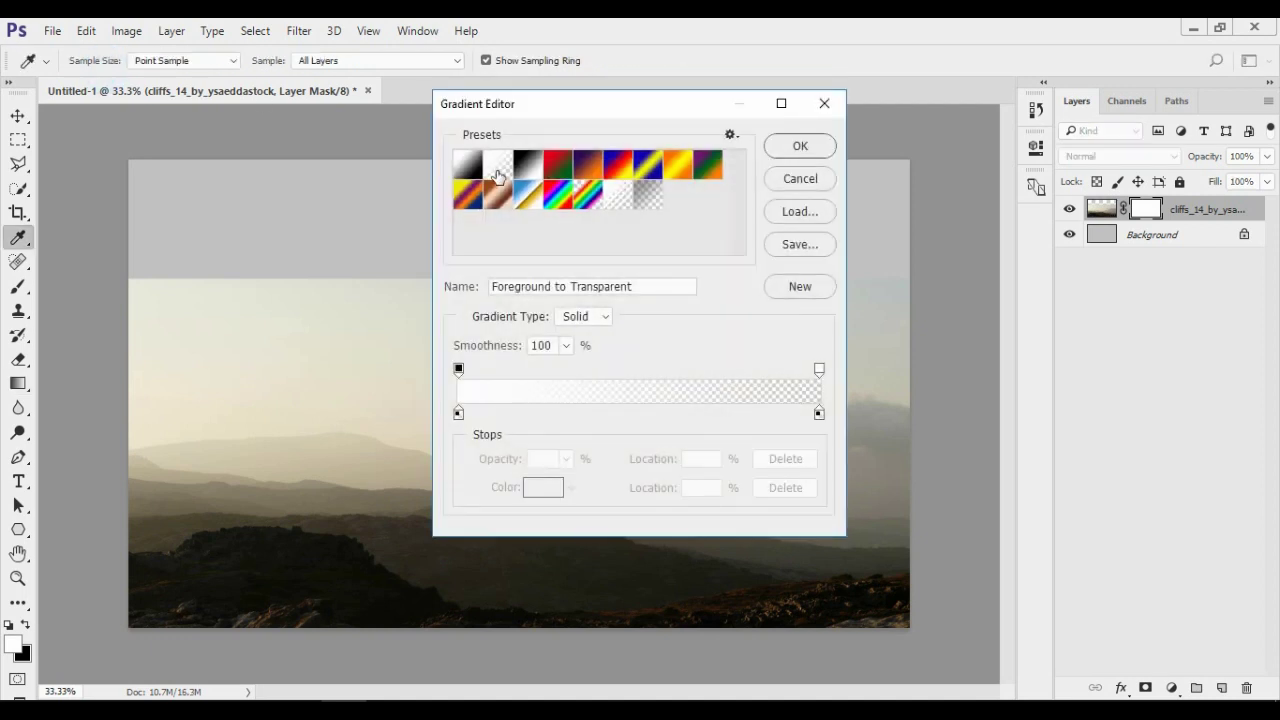
left_click(800, 146)
left_click(26, 624)
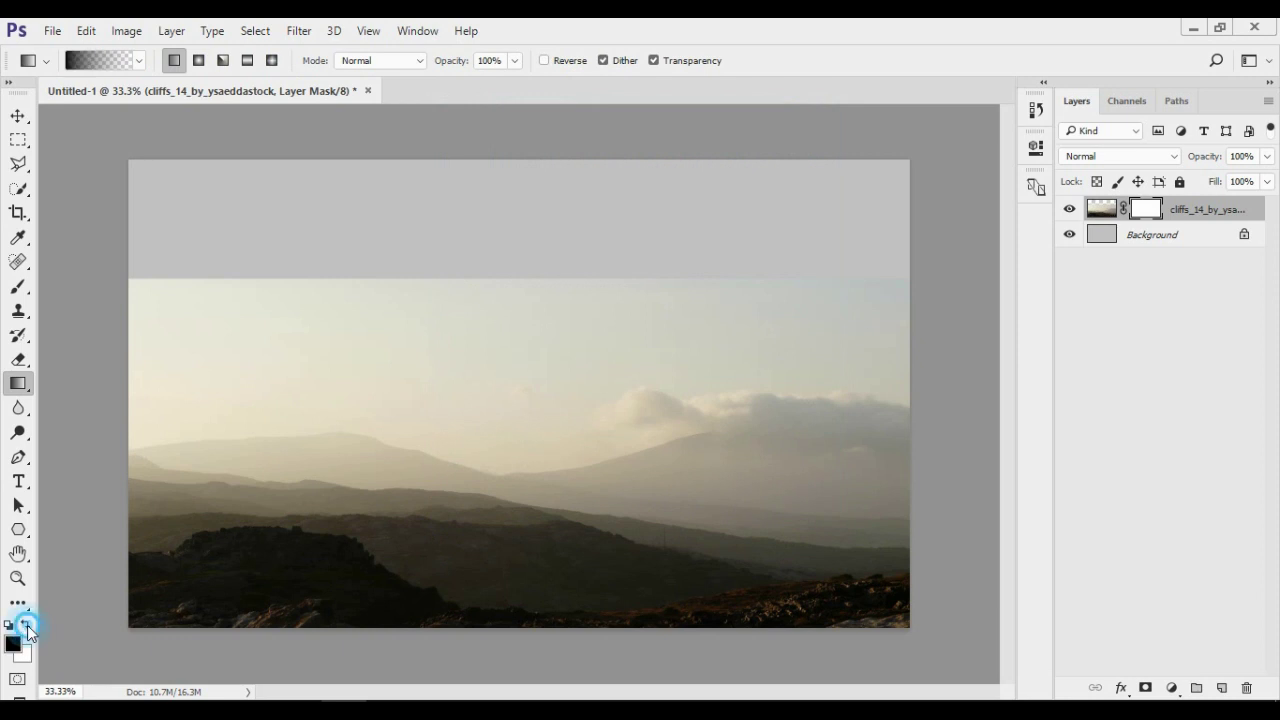
left_click_drag(523, 272, 526, 540)
left_click_drag(512, 172, 511, 572)
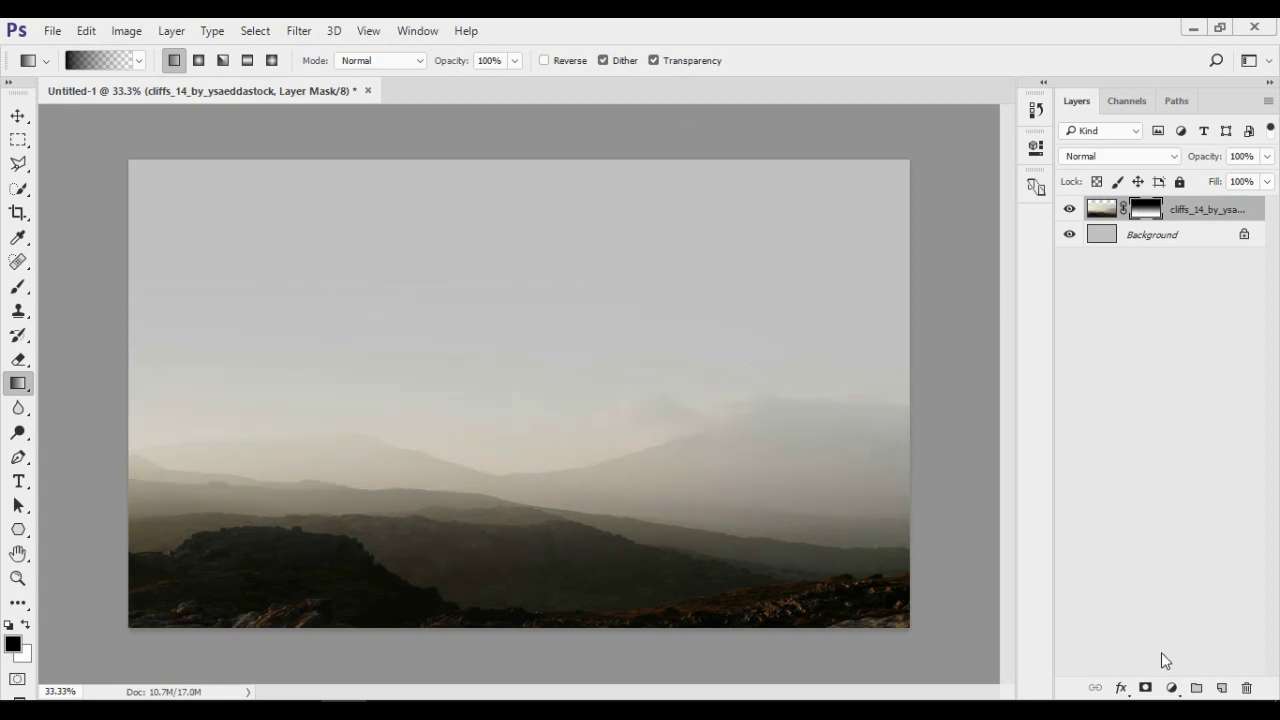
left_click(1171, 687)
- Lower the cliffs photo's saturation to -39 with Hue/Saturation
left_click(826, 37)
left_click(84, 32)
left_click(84, 32)
left_click(127, 32)
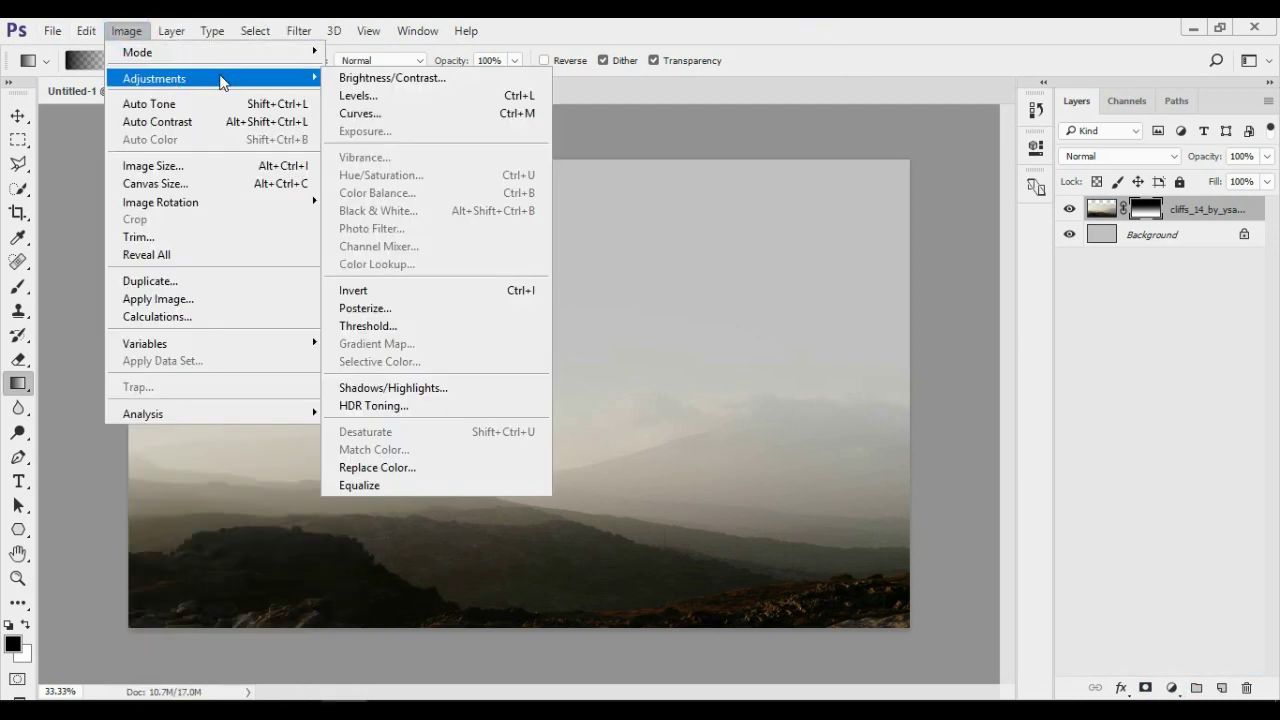
mouse_move(154, 78)
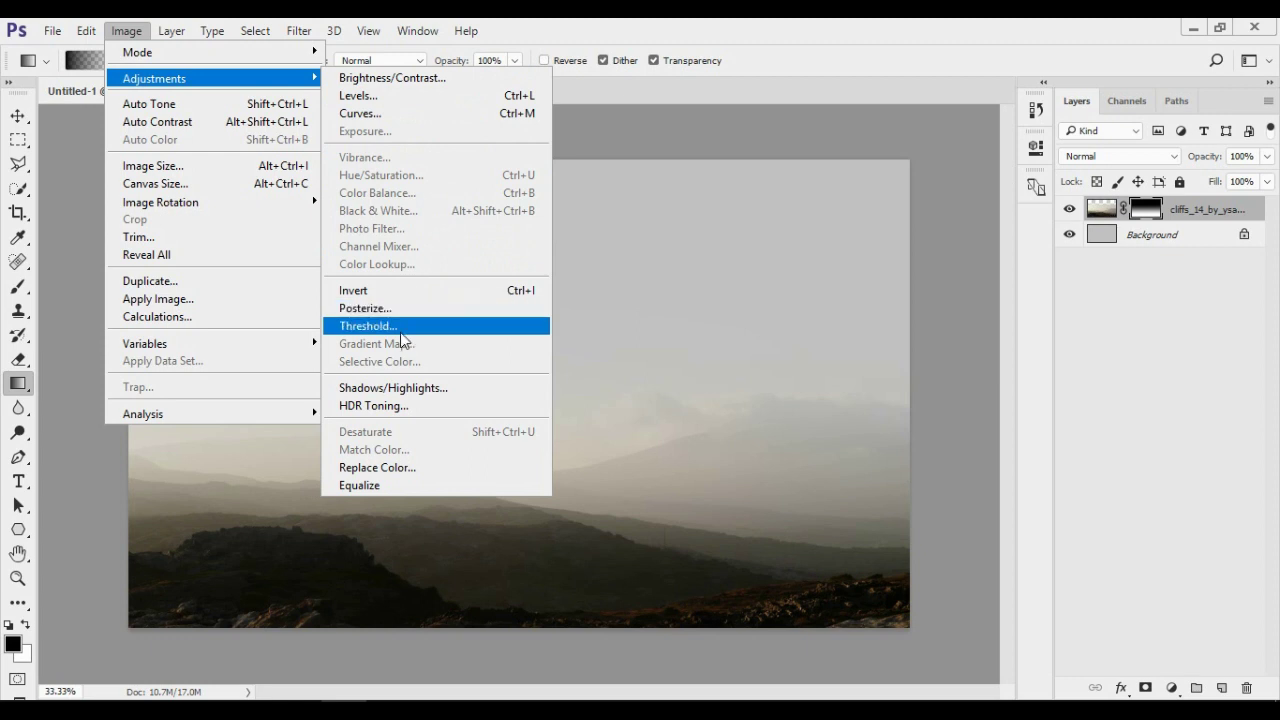
left_click(1103, 208)
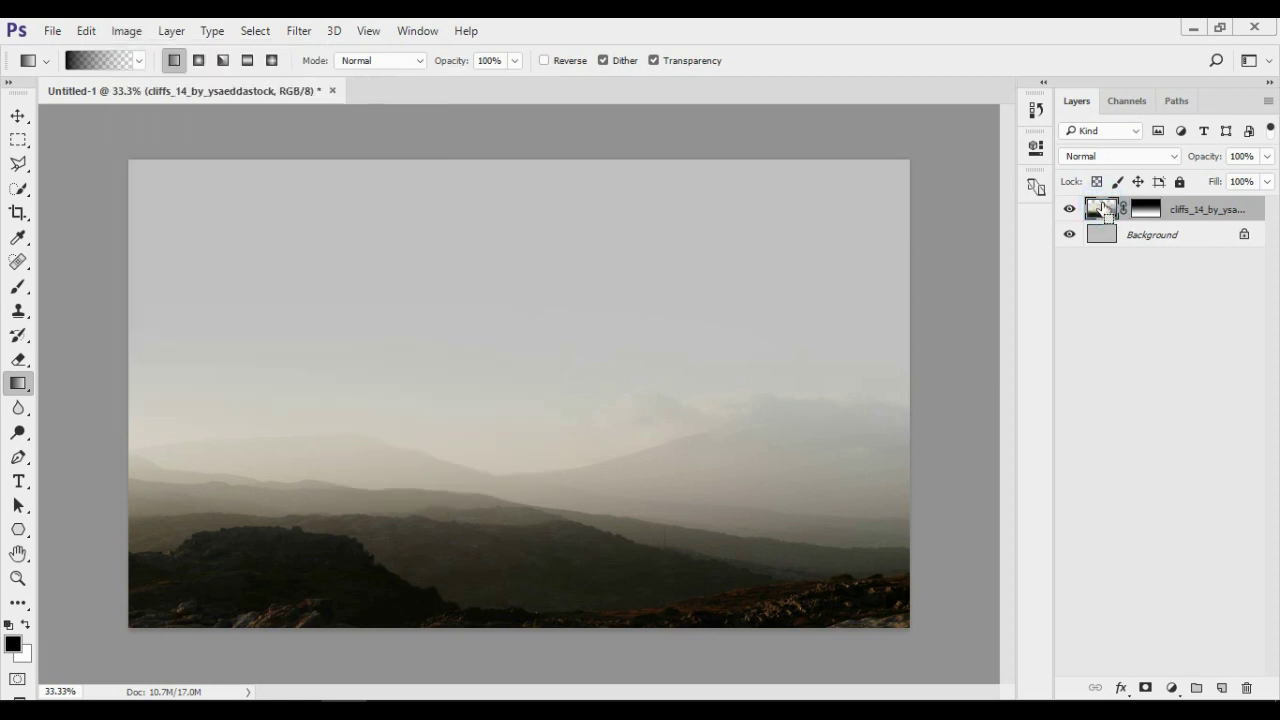
key("ctrl+u")
mouse_move(913, 327)
left_mouse_down()
mouse_move(878, 337)
mouse_move(891, 325)
left_mouse_up()
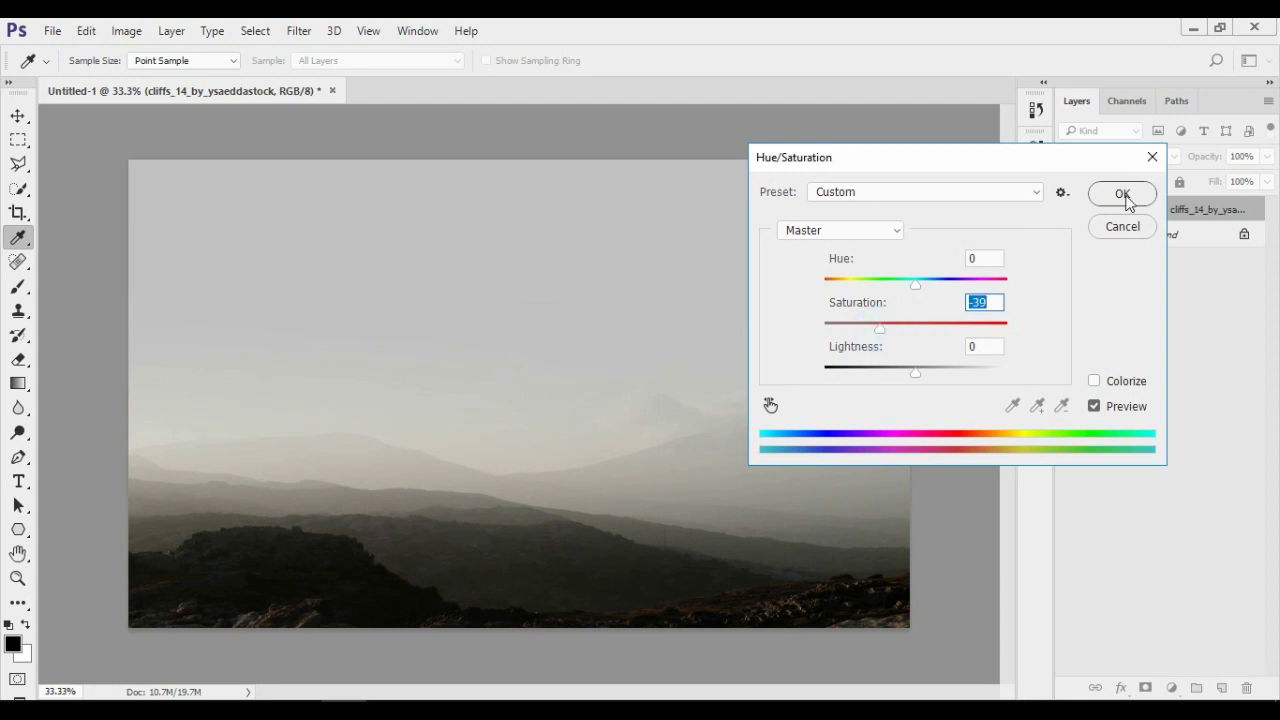
left_click(1123, 196)
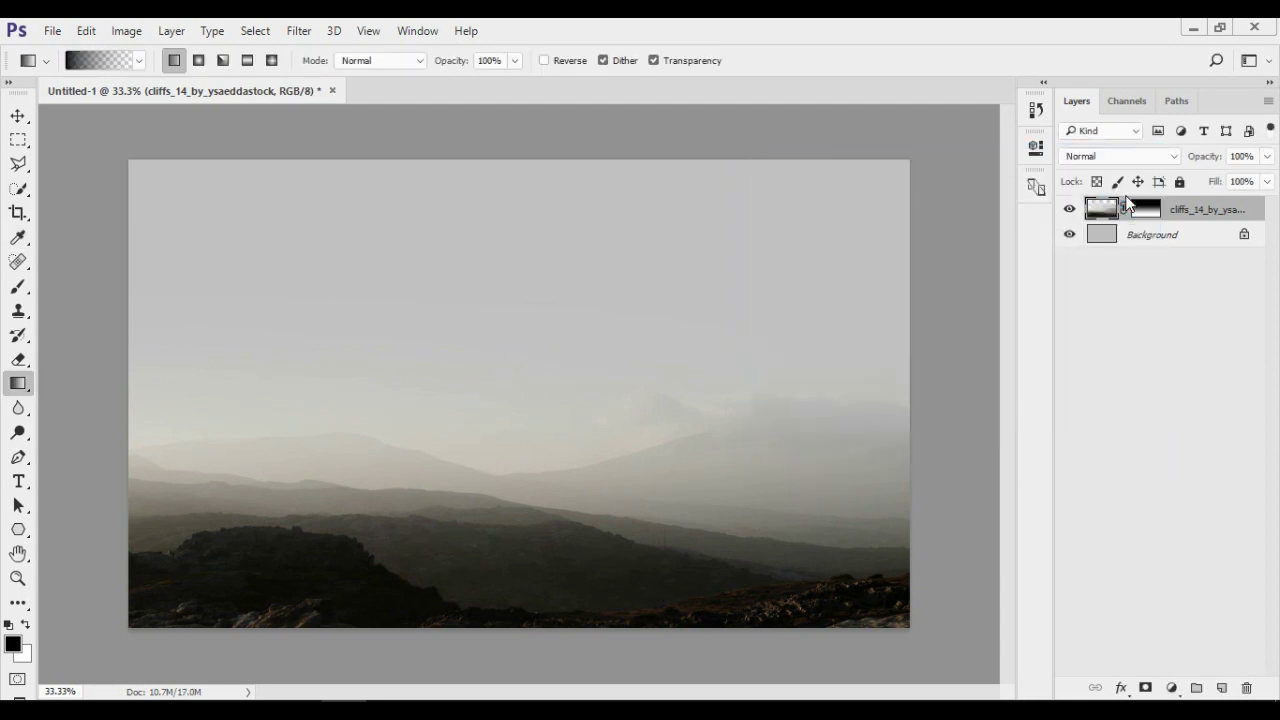
- Darken the cliffs photo to about -32 brightness with Brightness/Contrast
left_click(126, 30)
mouse_move(154, 78)
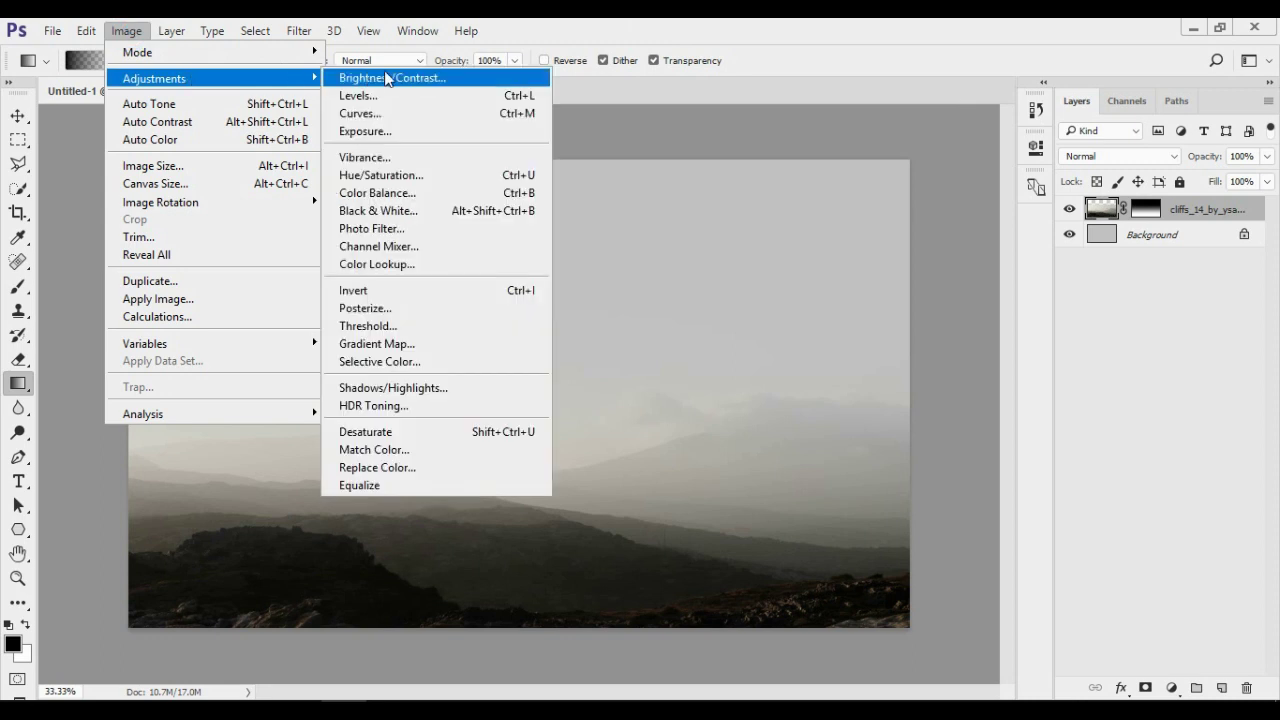
left_click(401, 78)
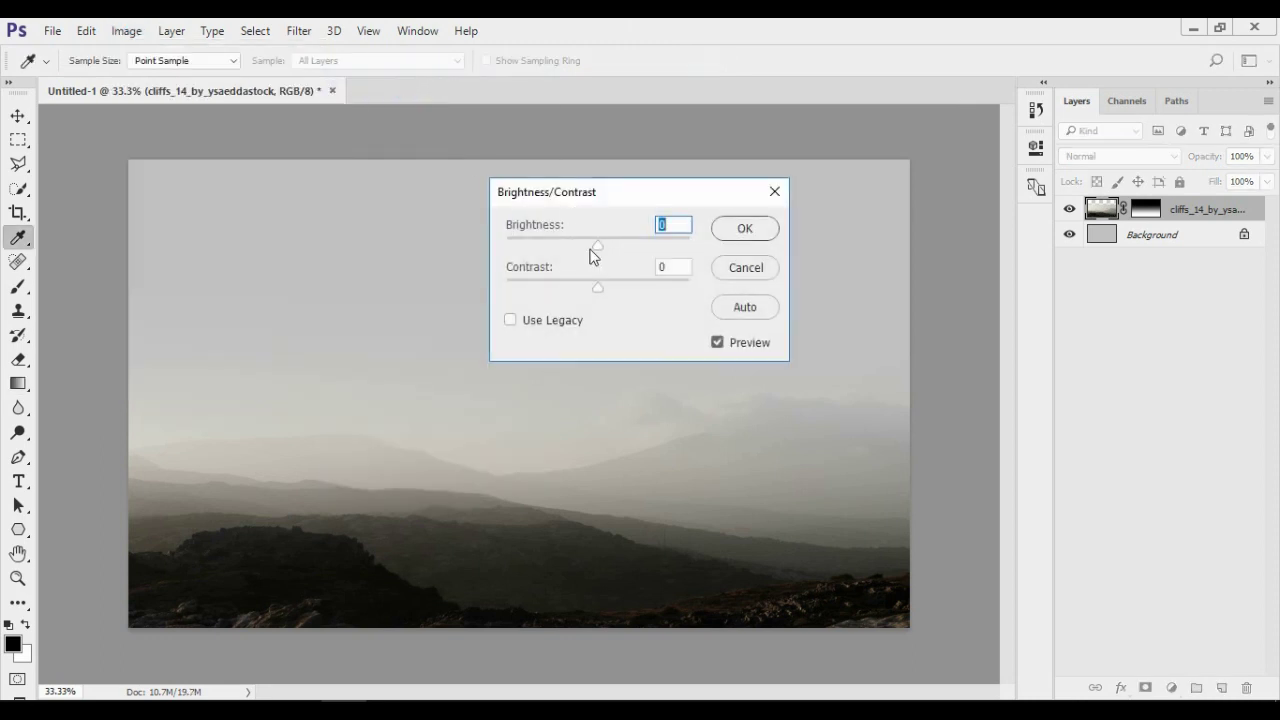
left_click_drag(597, 248, 582, 248)
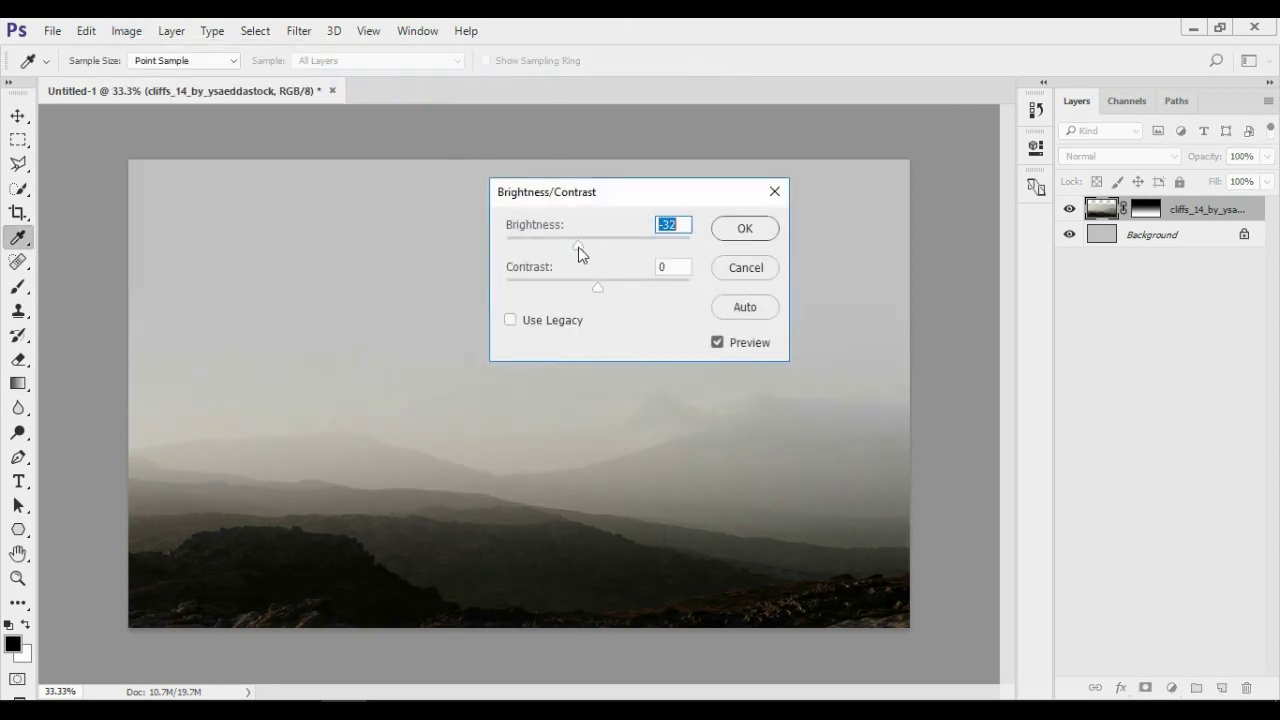
left_click(744, 229)
key("g")
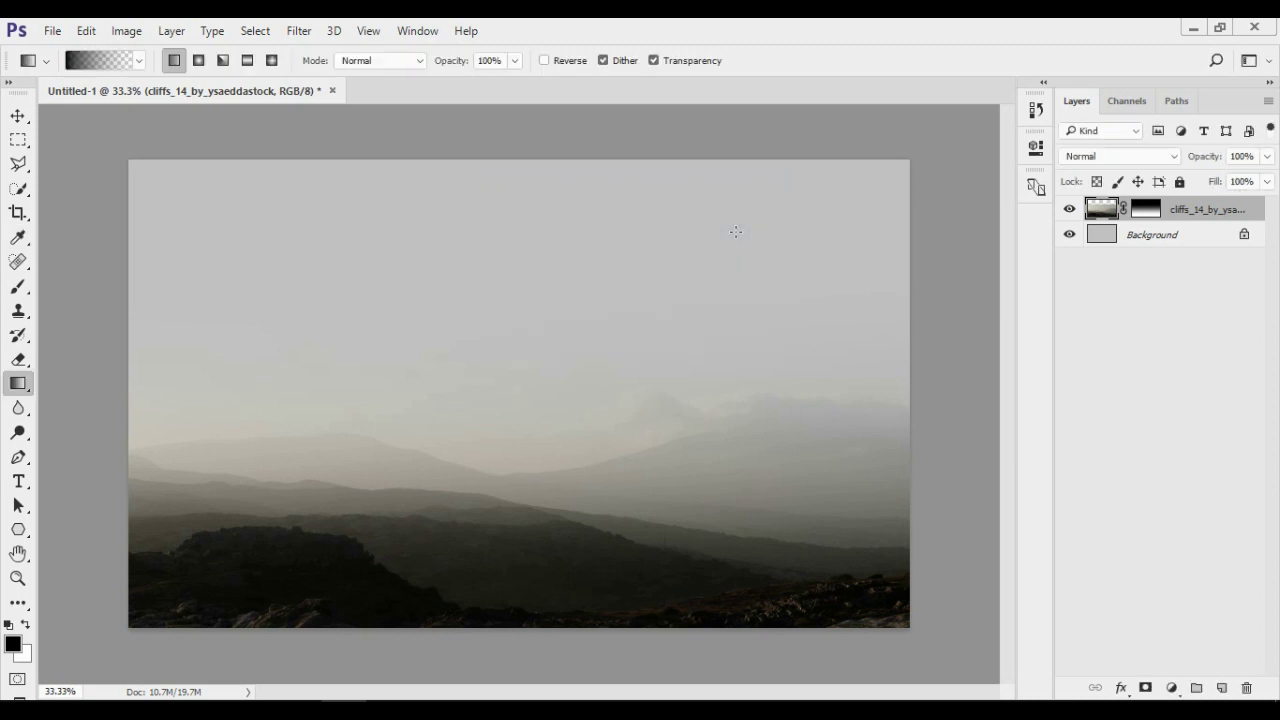
- Add a new layer with a dark grey 3a3934 gradient over the top-right at 56% opacity
left_click(1221, 688)
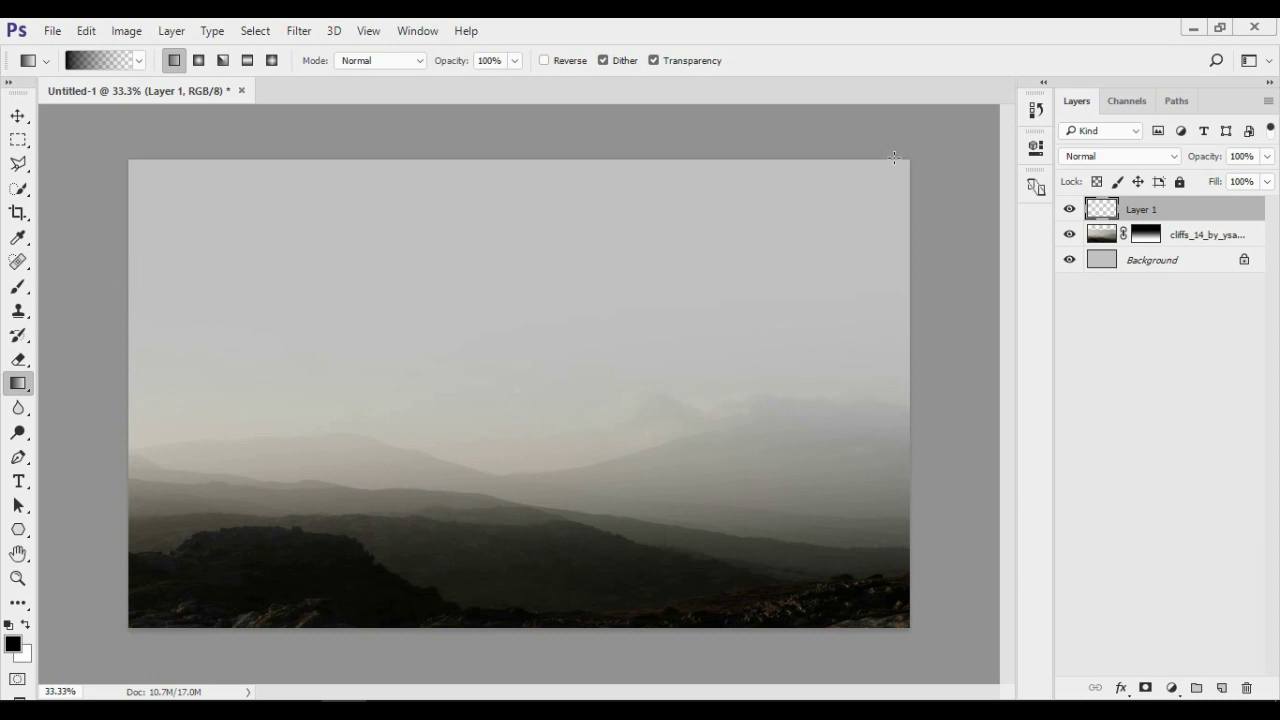
left_click(12, 645)
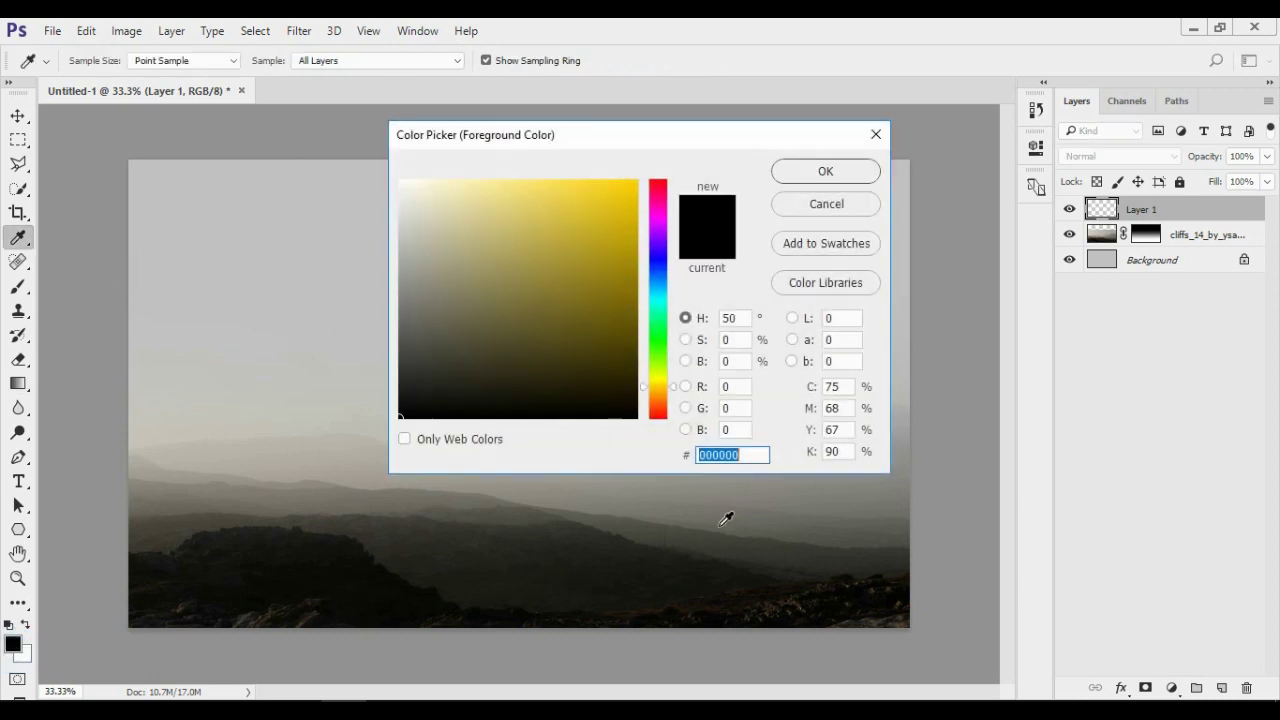
type("3a")
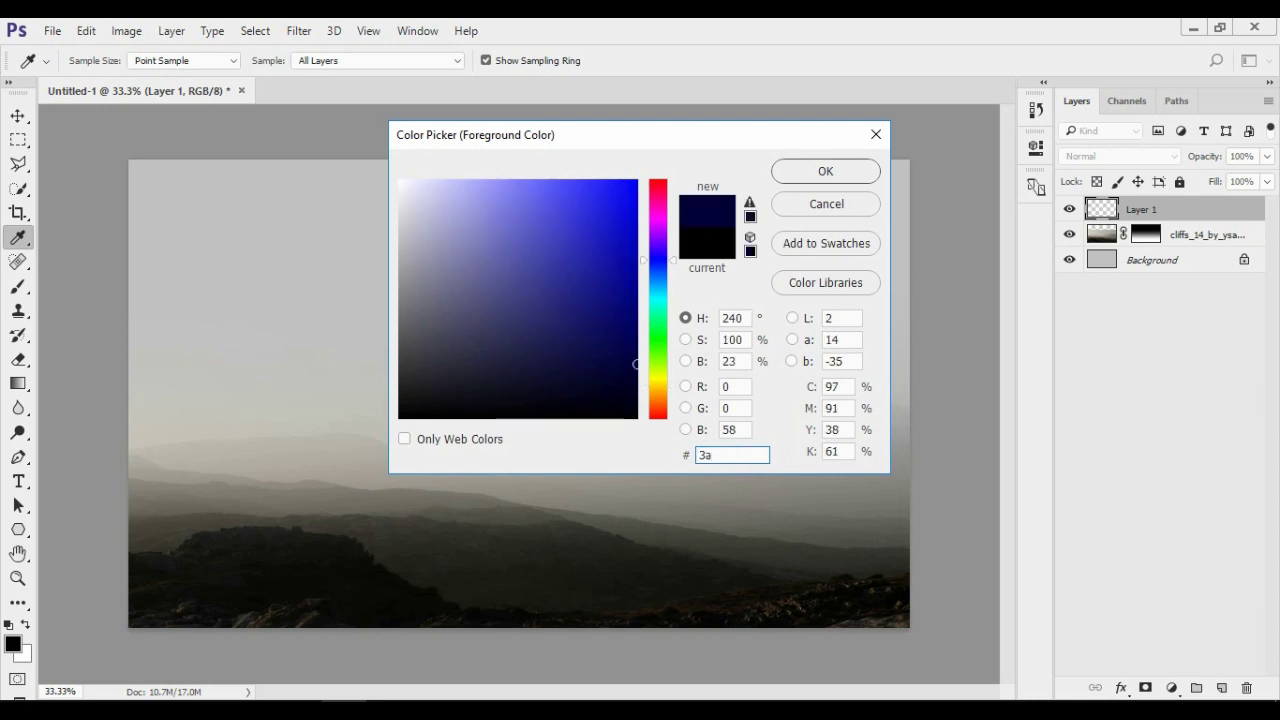
type("3")
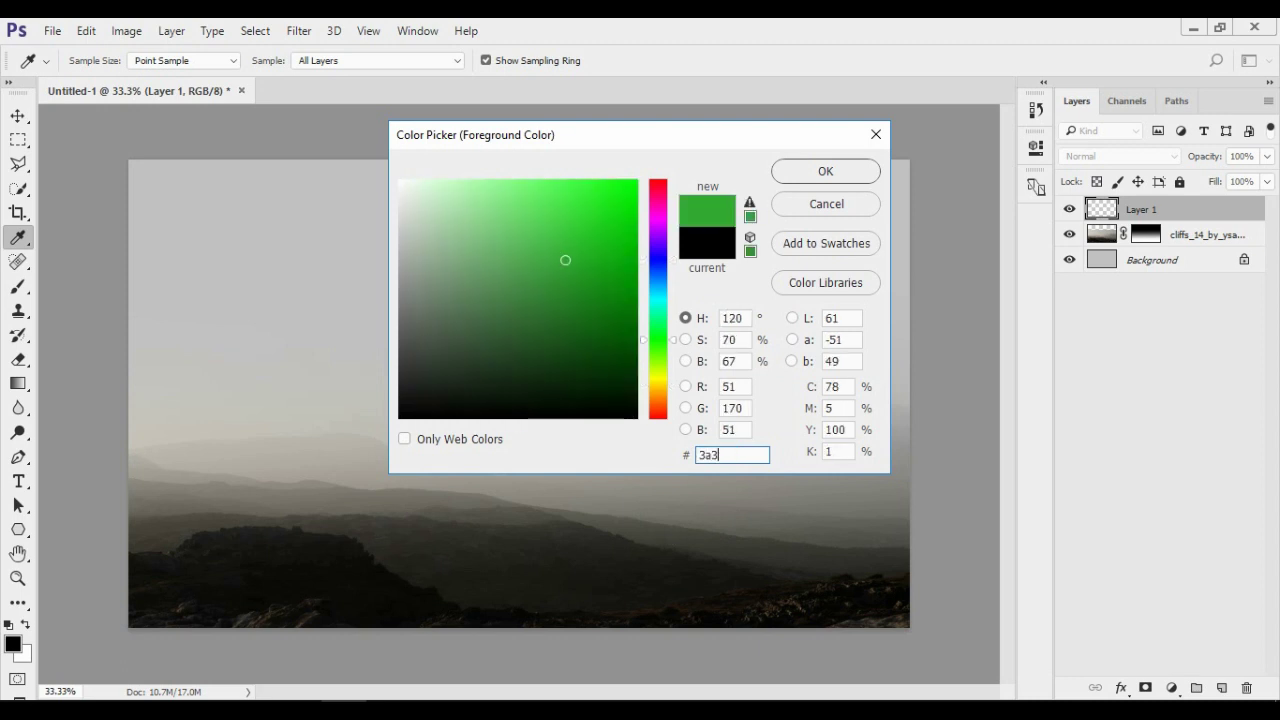
type("934")
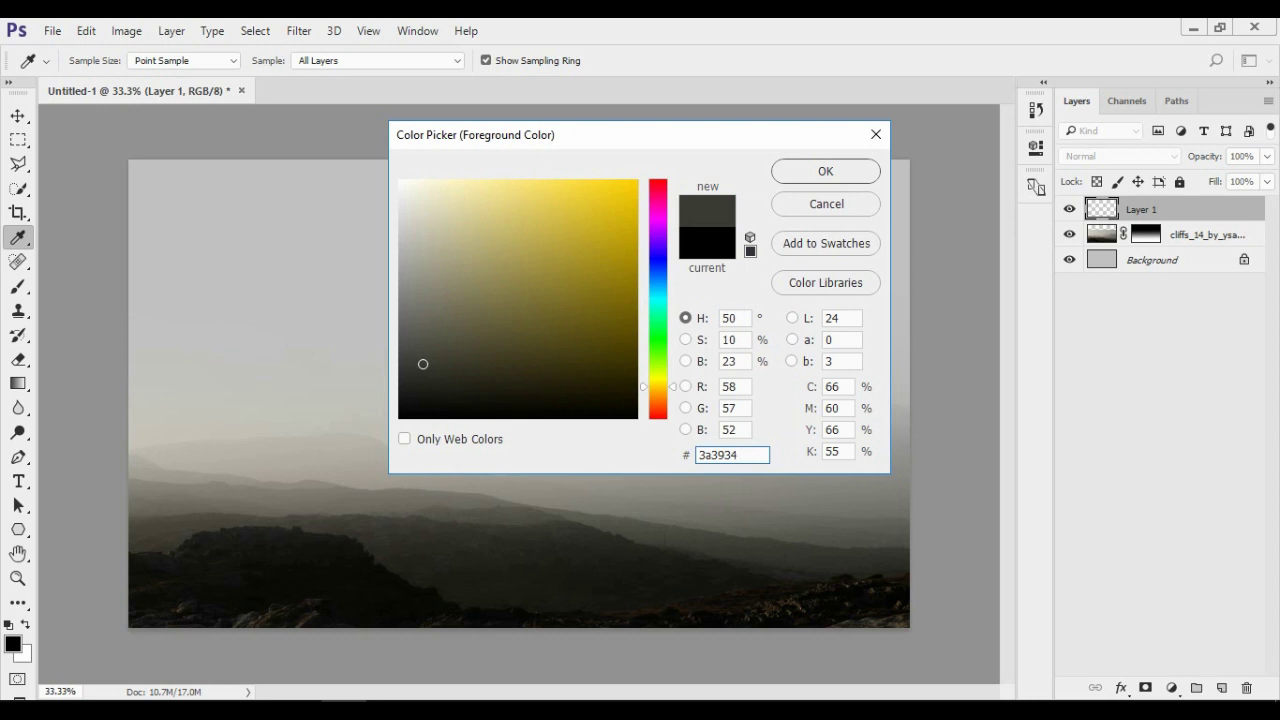
left_click(826, 172)
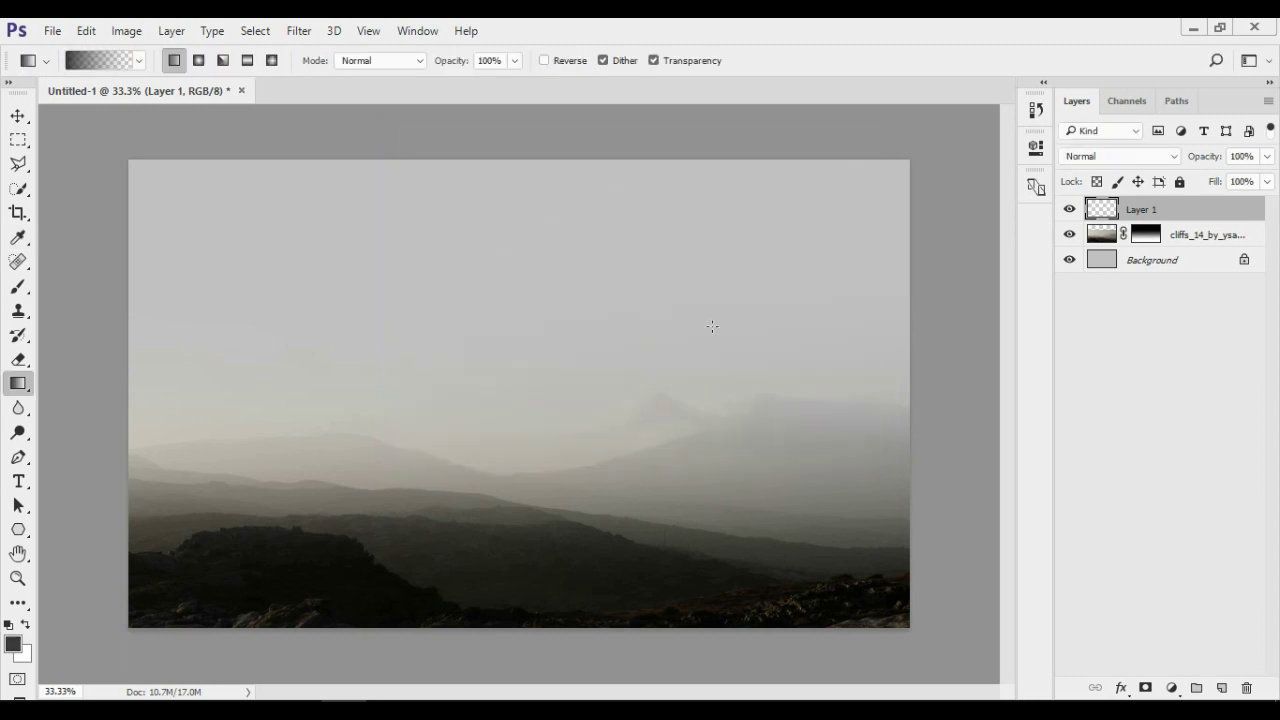
left_click_drag(893, 153, 689, 638)
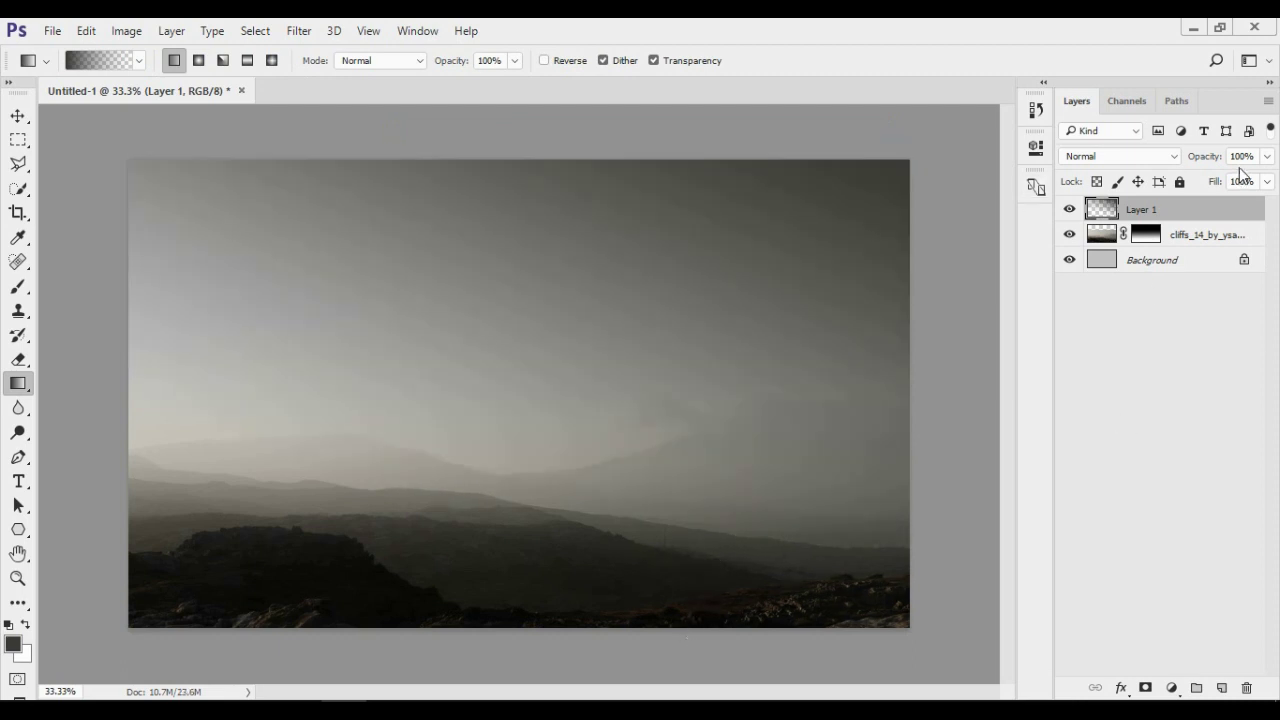
left_click_drag(1200, 156, 1150, 158)
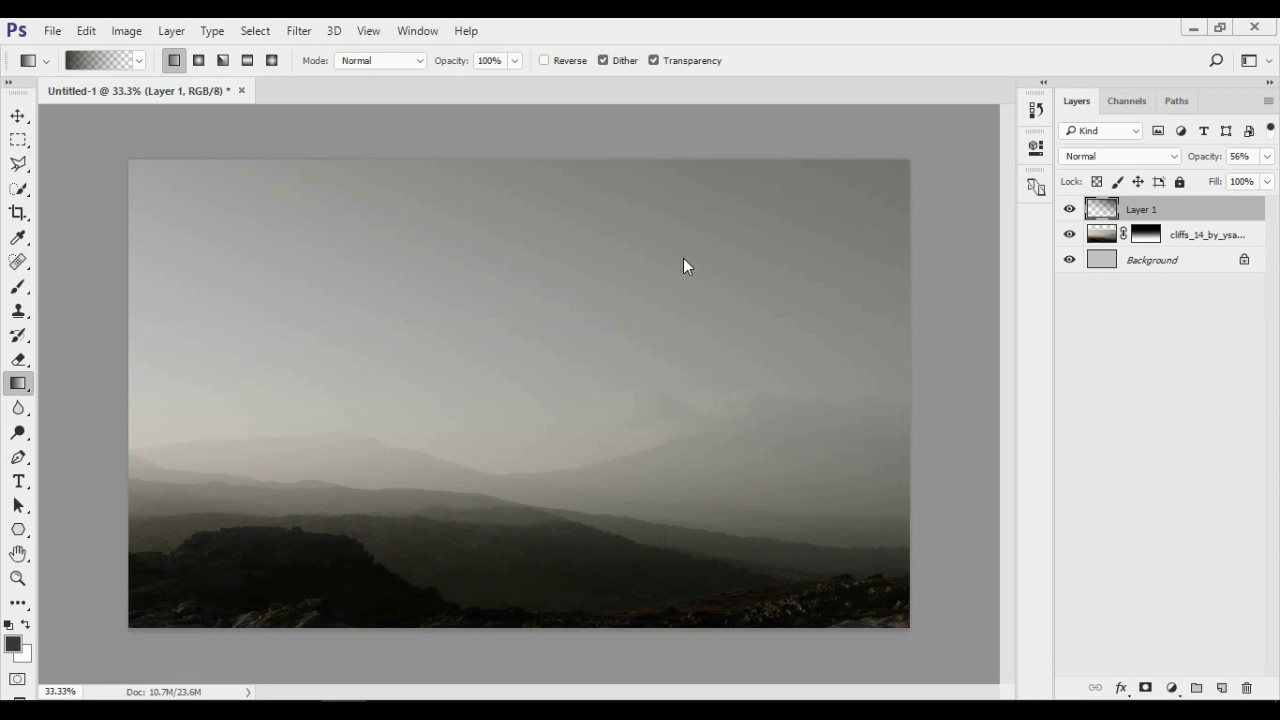
- Place the blue_mountains_rock_formation photo into the document
key("ctrl+shift+p")
left_click(214, 157)
double_click(219, 160)
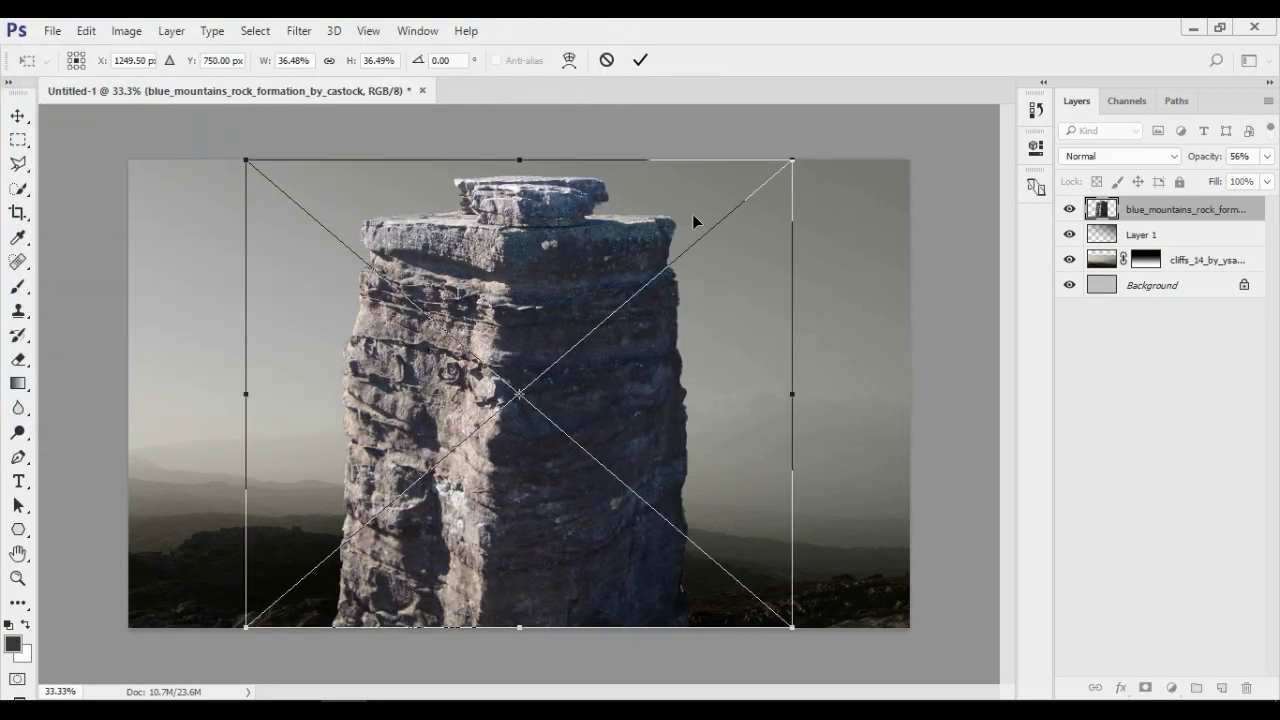
- Commit the rock photo, hide its layer, and add an empty Layer 2 above Layer 1
left_click(641, 61)
key("g")
left_click(1069, 209)
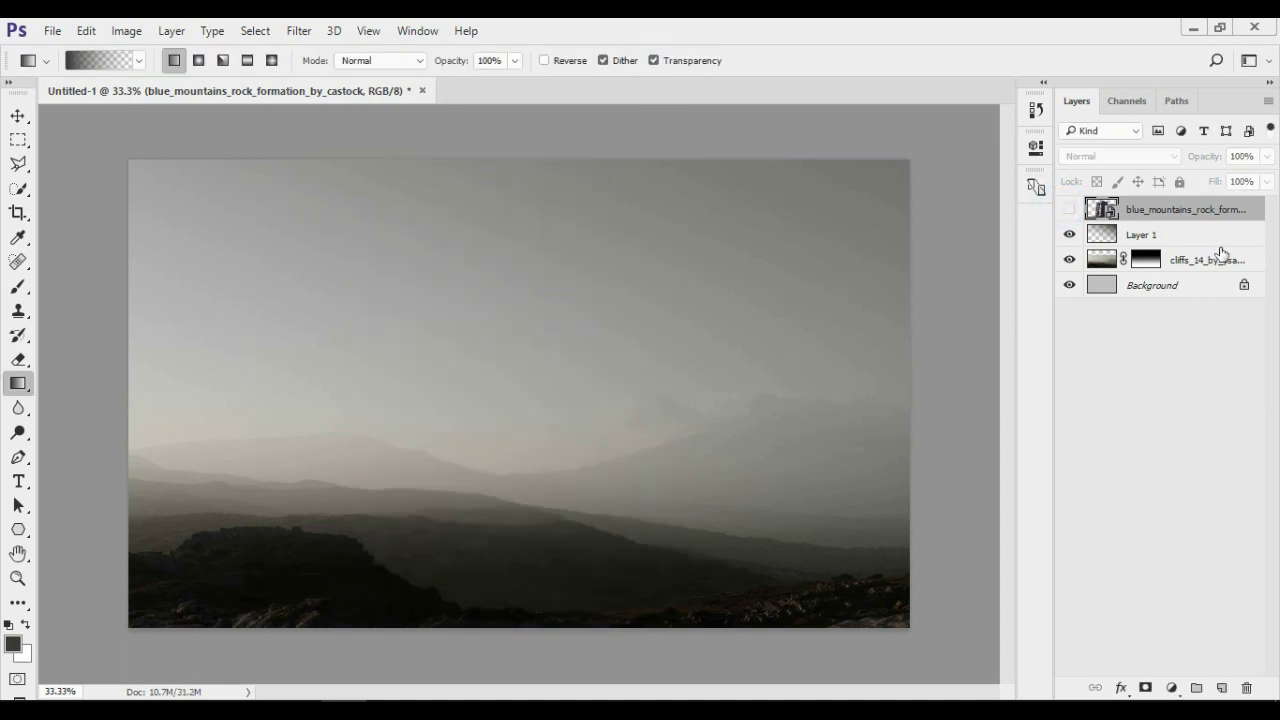
left_click(1218, 236)
left_click(1221, 688)
left_click(1221, 688)
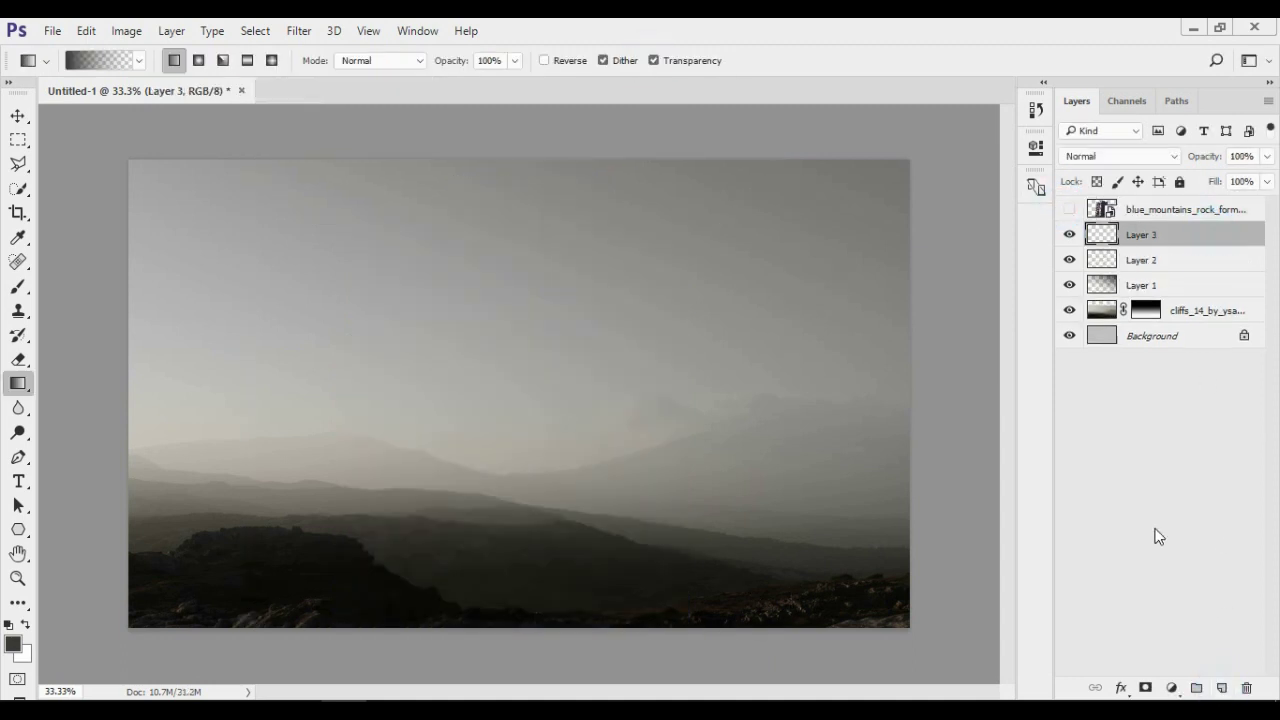
key("ctrl+z")
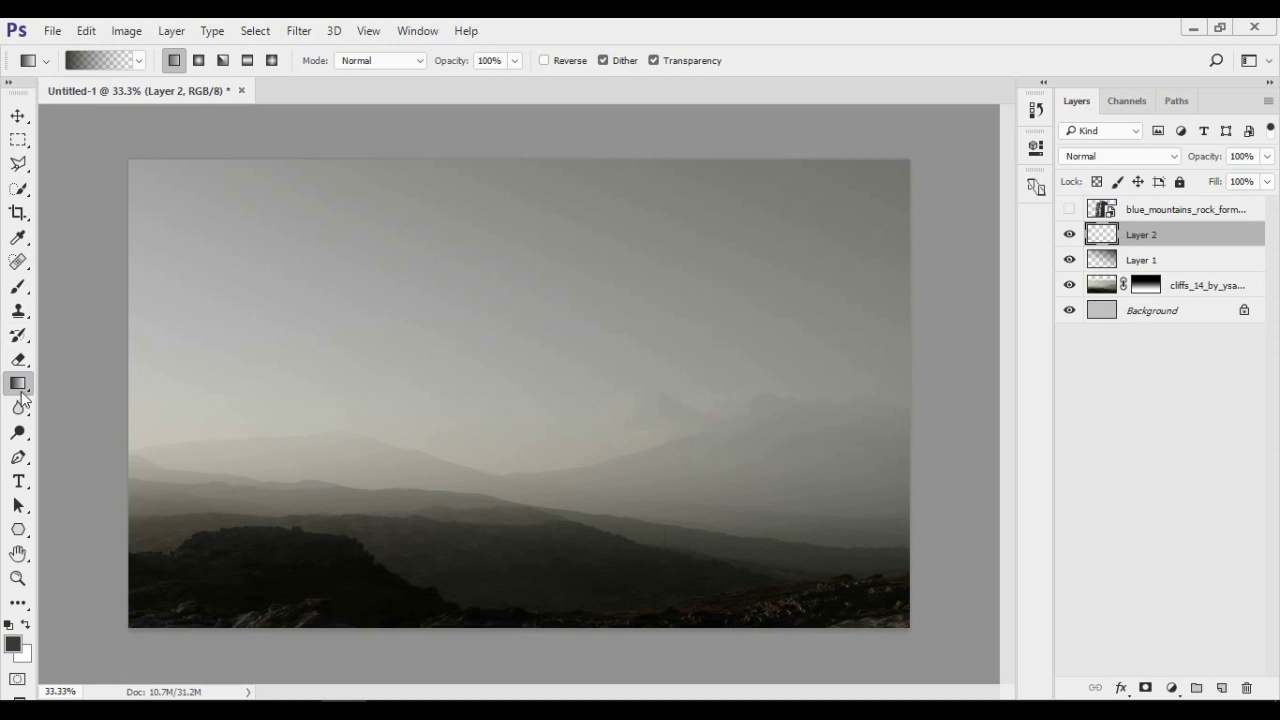
- Set the foreground colour to pale yellow f2dd87
left_click(14, 644)
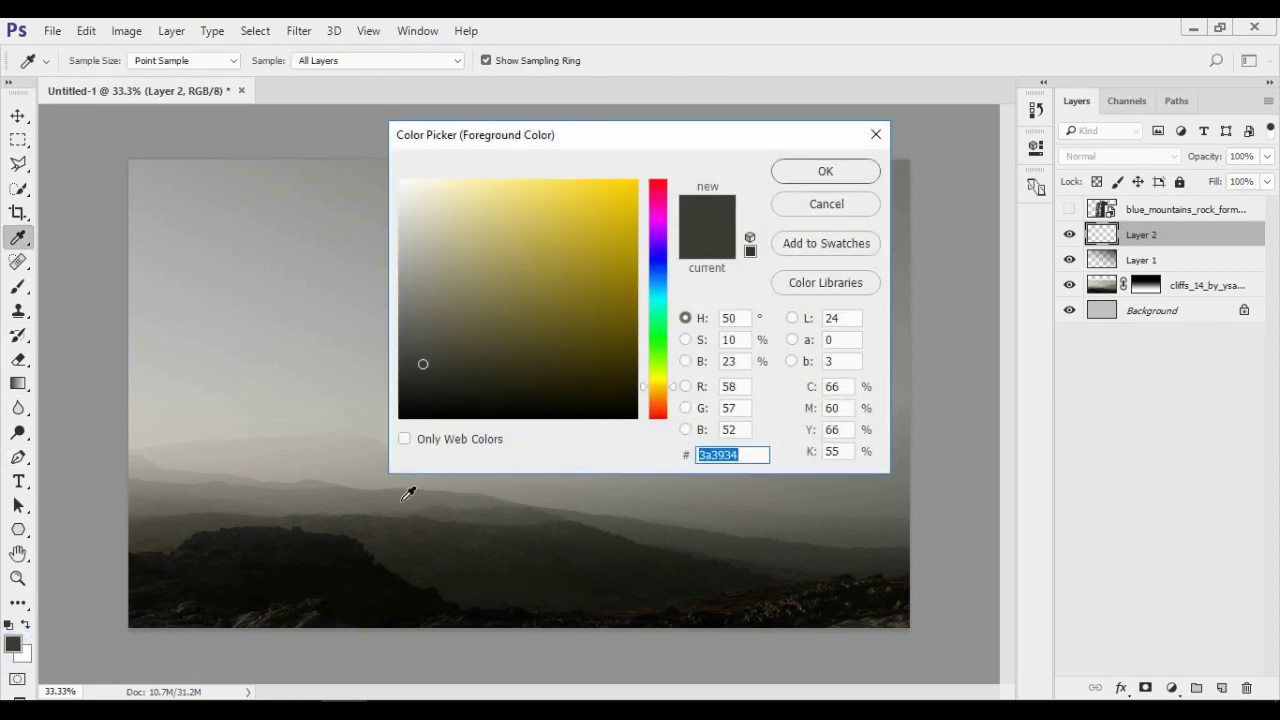
type("f2")
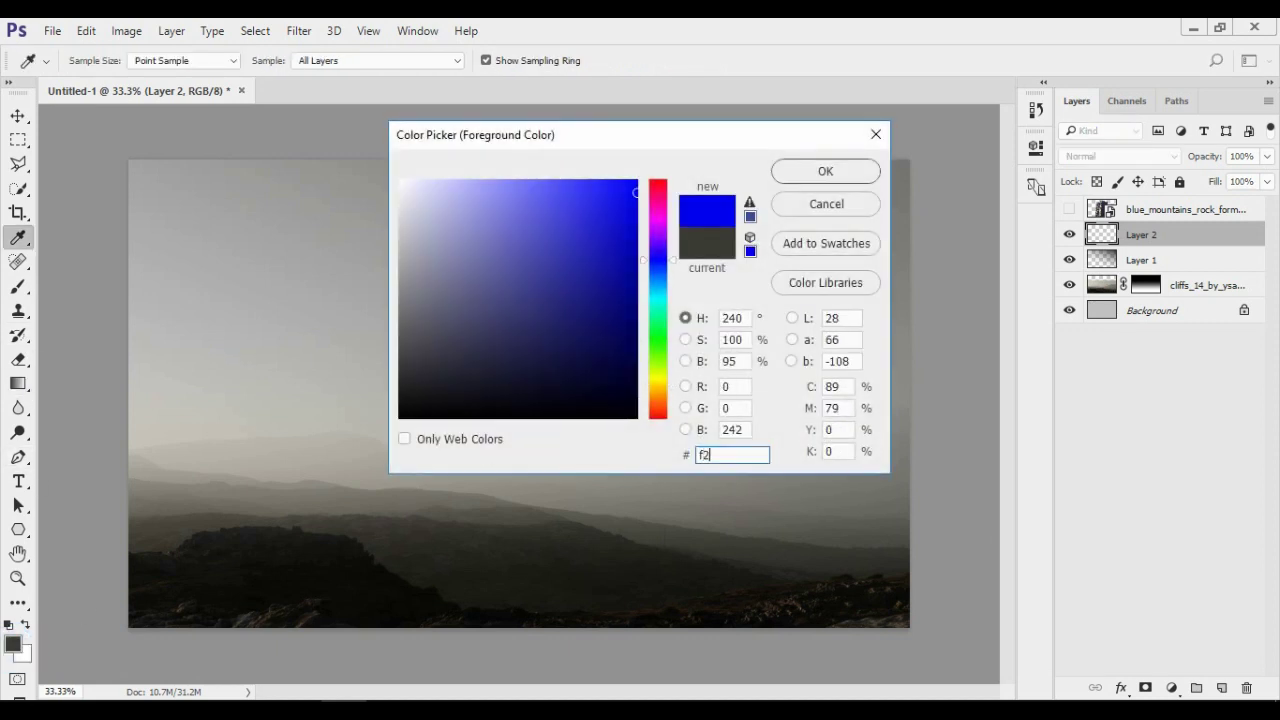
type("dd8")
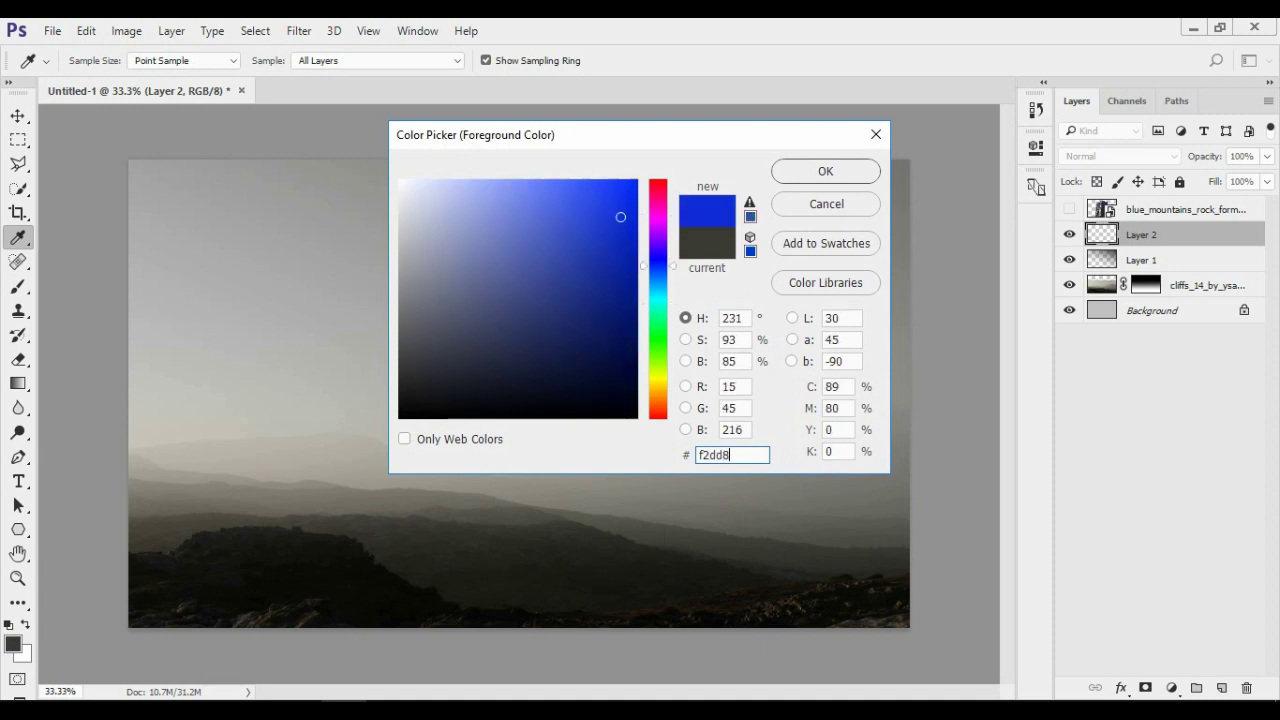
type("7")
left_click(825, 171)
- Paint one large 240 px soft yellow glow on Layer 2
key("g")
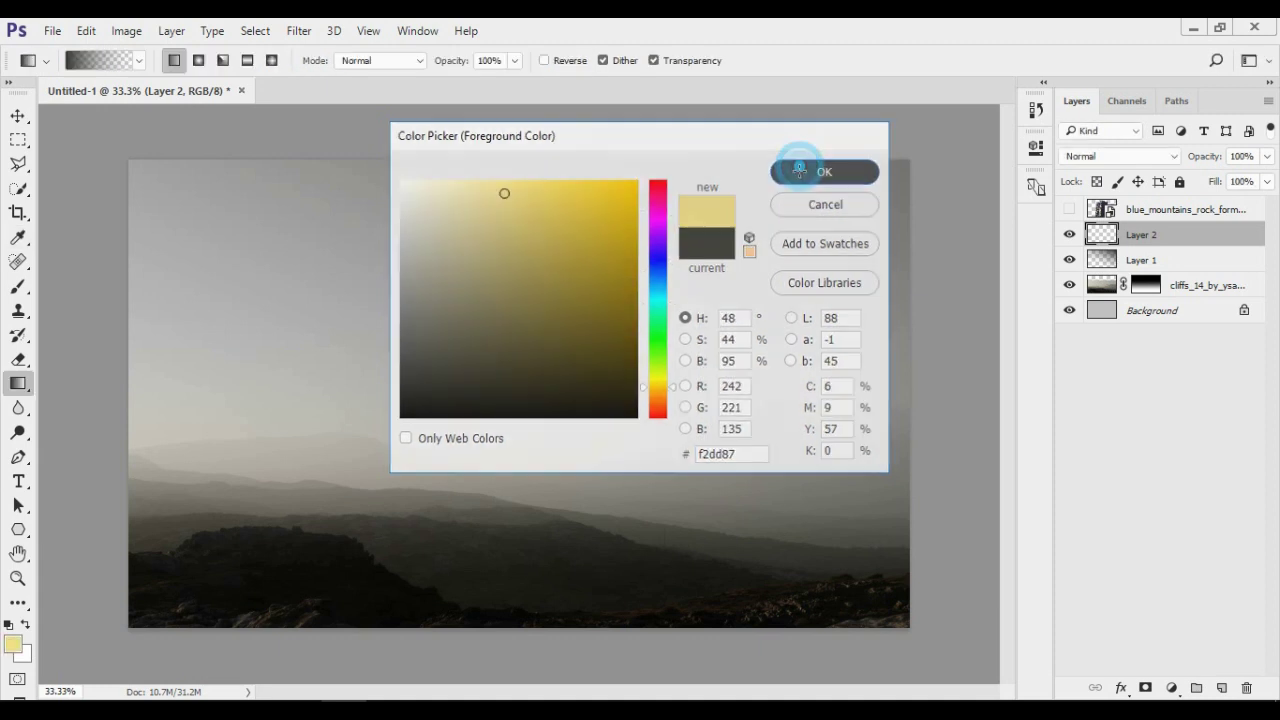
left_click(18, 286)
right_click(255, 275)
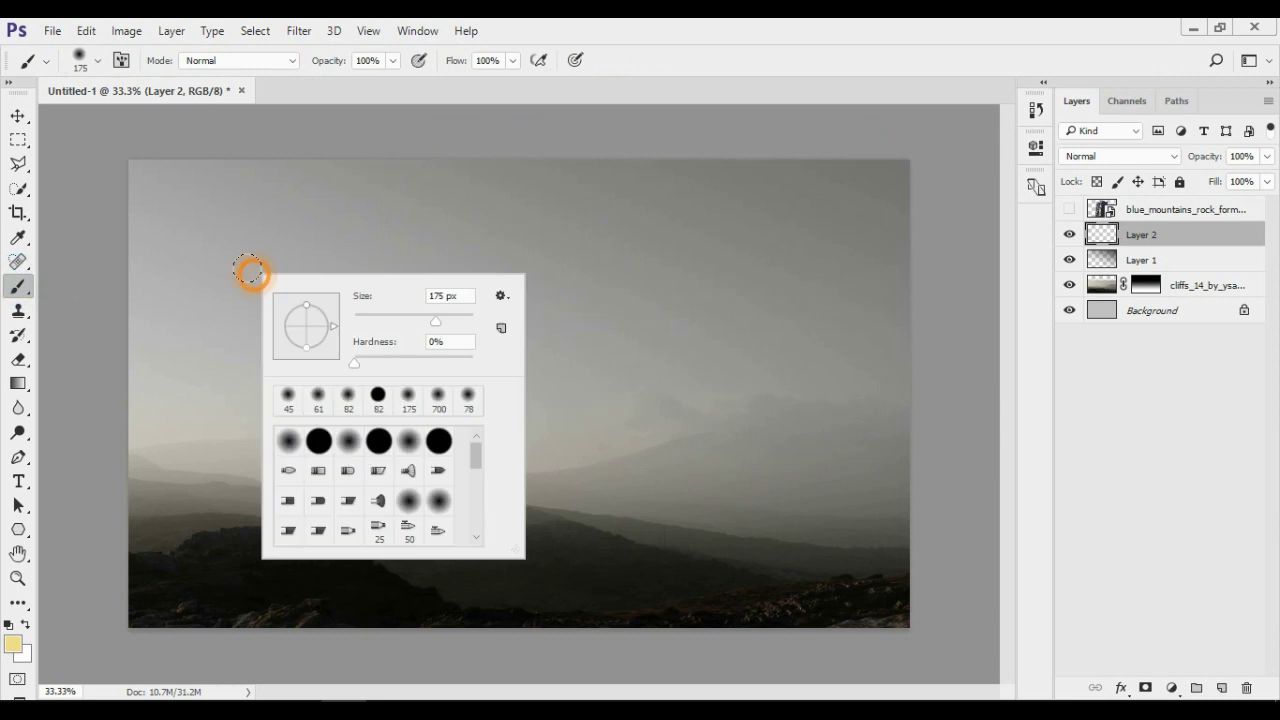
left_click_drag(366, 294, 424, 306)
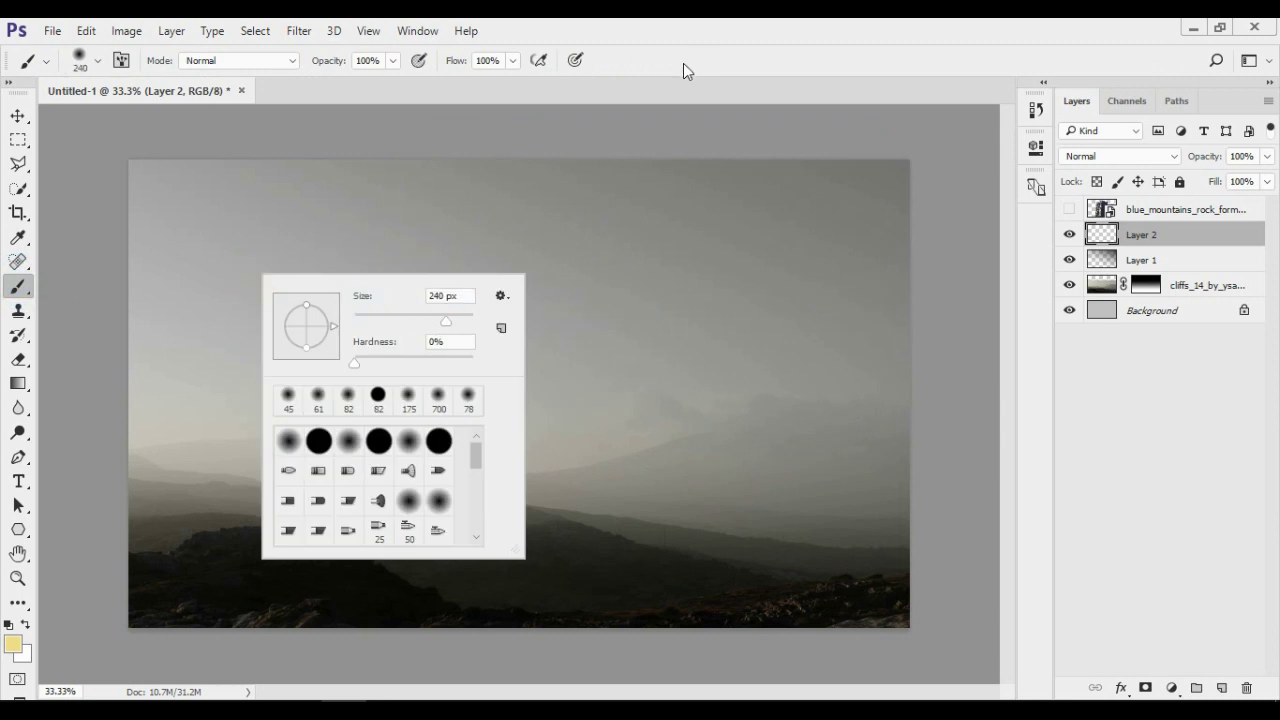
left_click(660, 74)
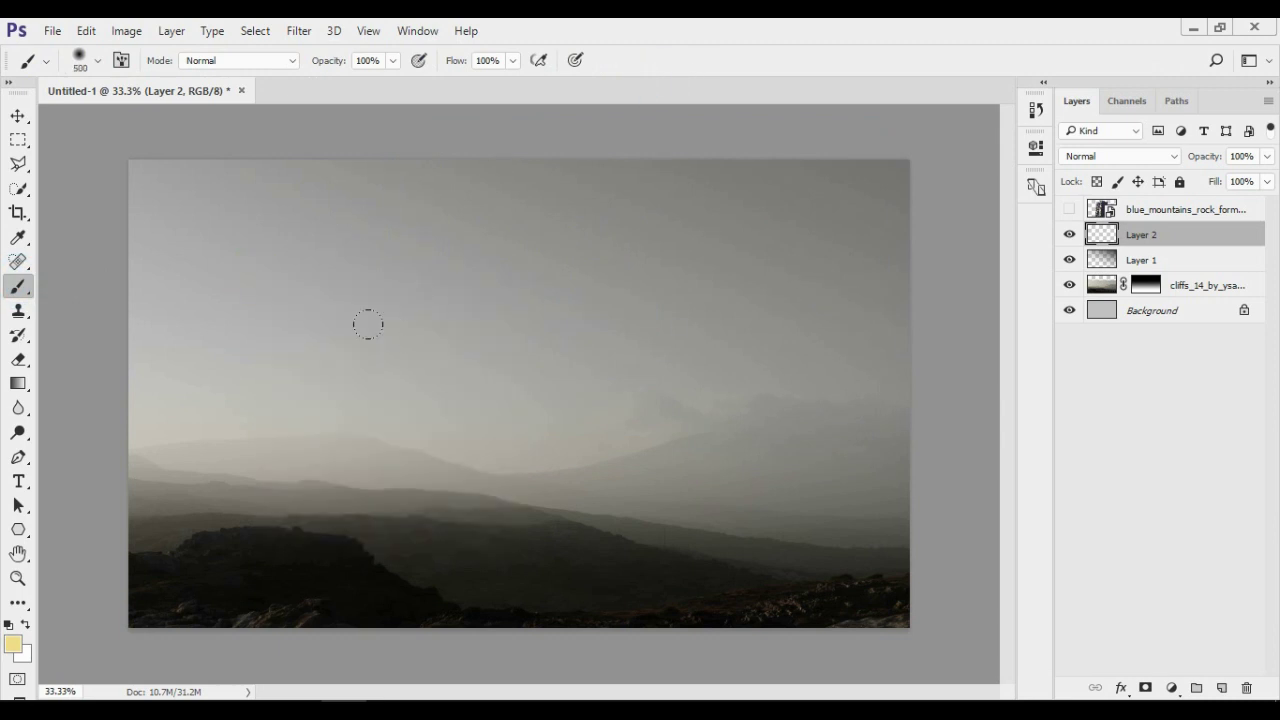
left_click(375, 400)
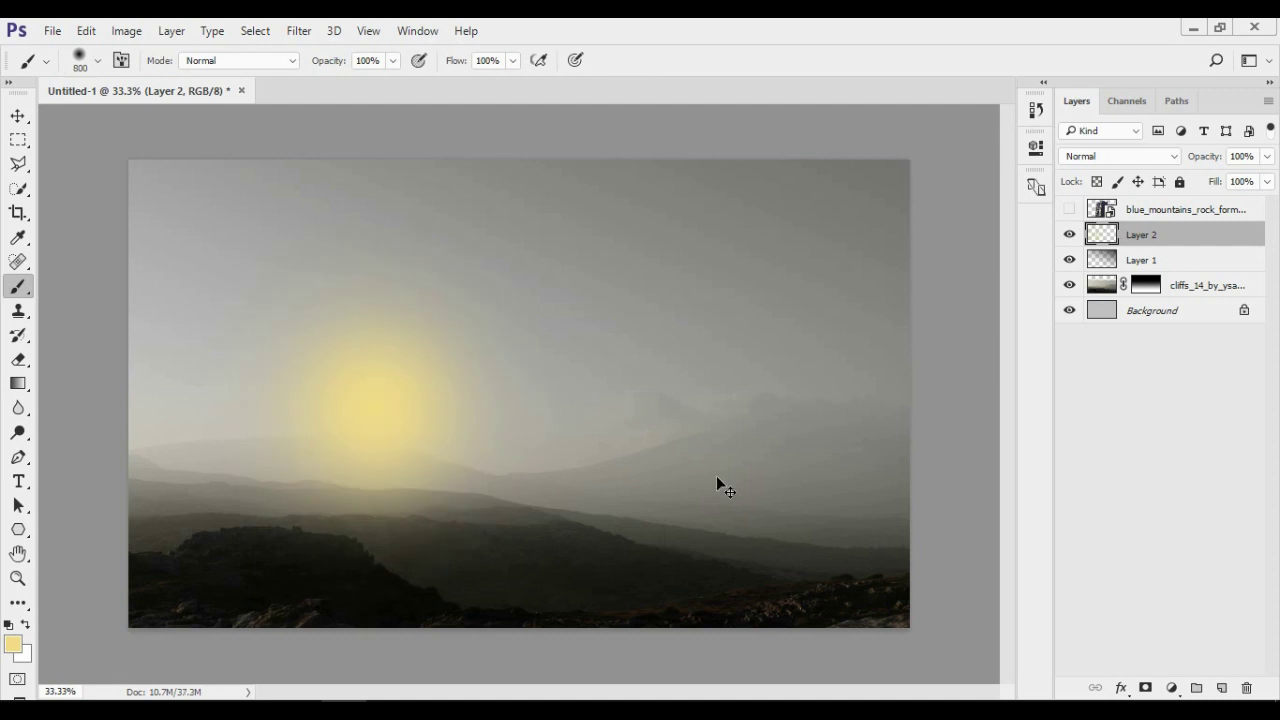
- Free Transform the glow wider and taller, extending it far to the left
key("ctrl+t")
left_click_drag(576, 206, 898, 172)
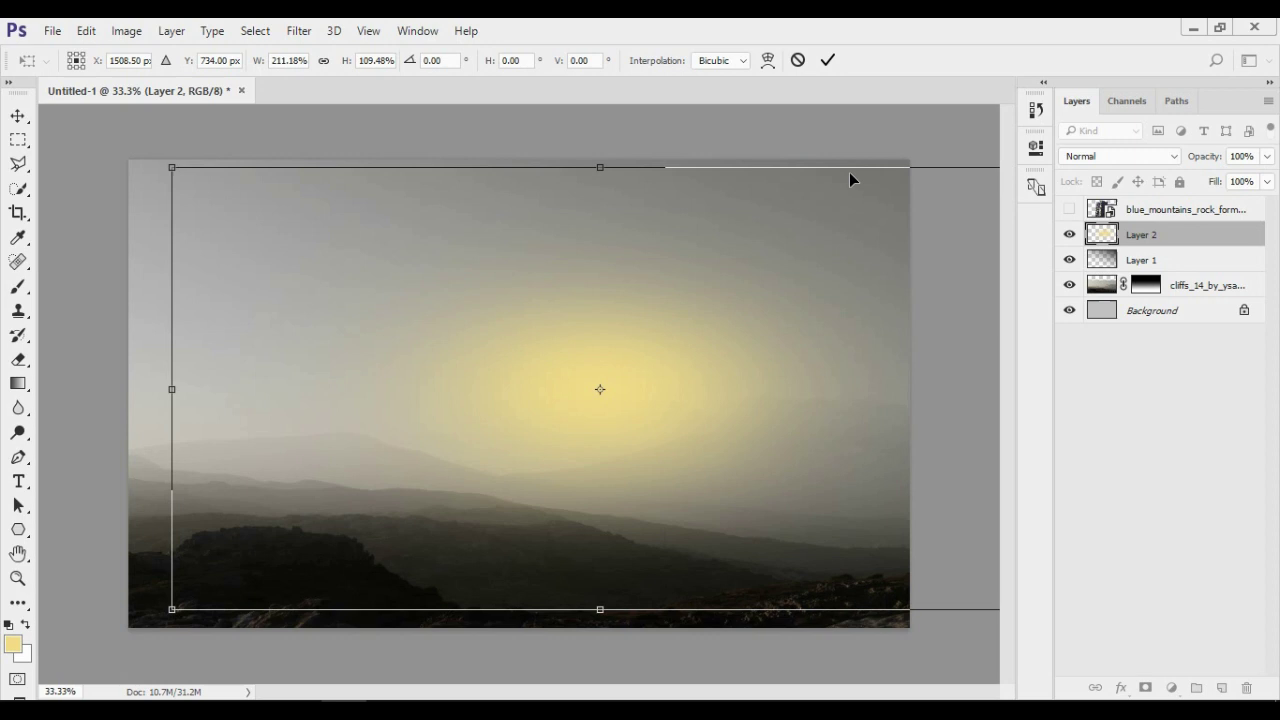
key("ctrl+z")
left_click_drag(575, 407, 909, 407)
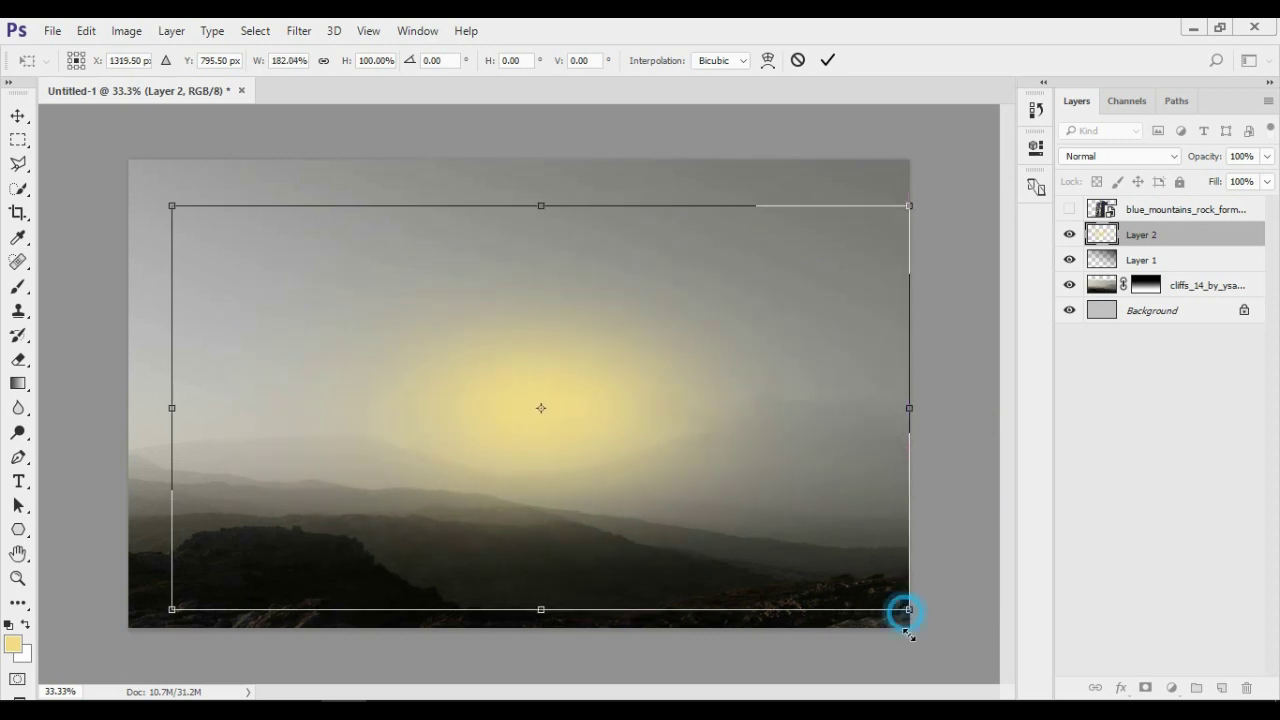
left_click_drag(903, 605, 909, 680)
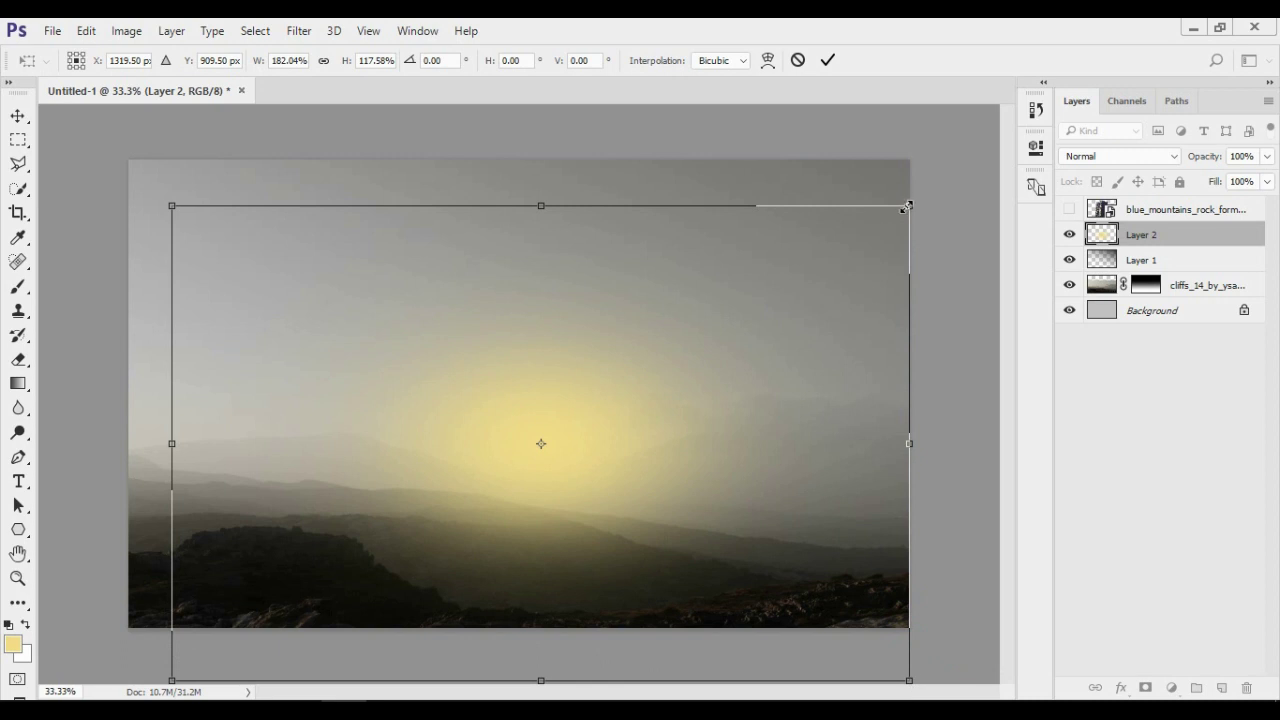
left_click_drag(907, 206, 909, 106)
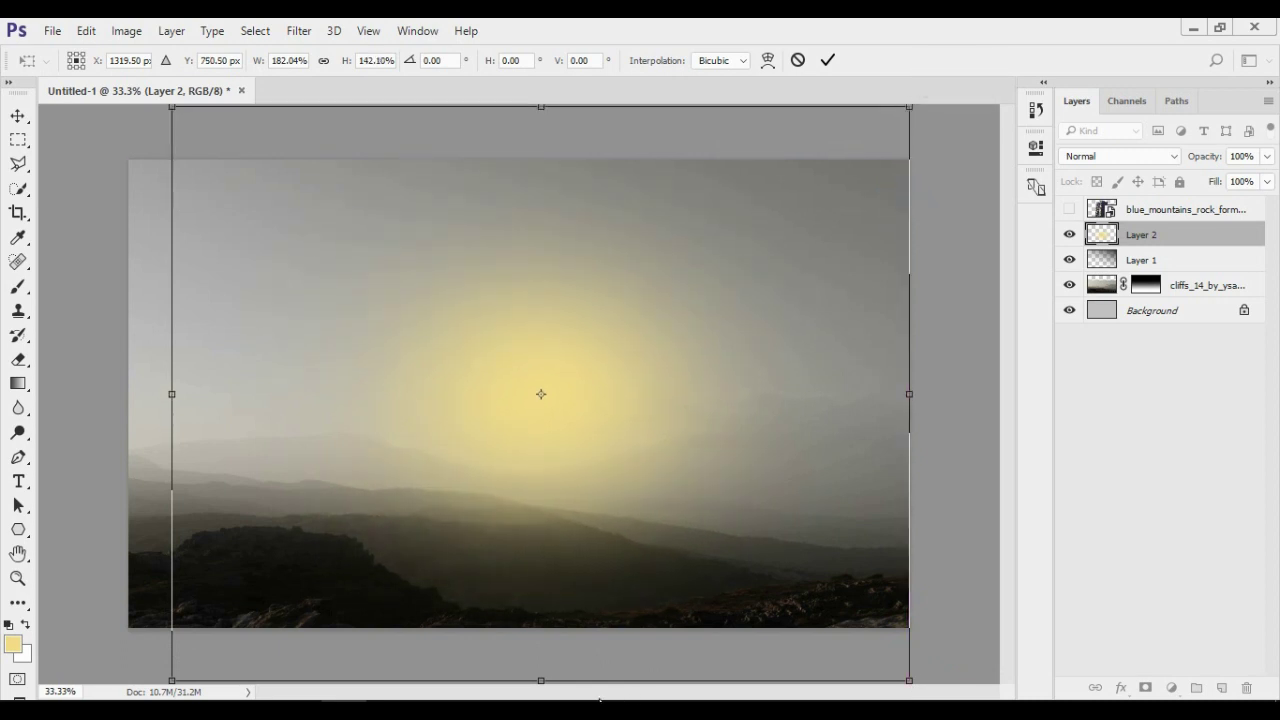
key("ctrl+minus")
key("ctrl+minus")
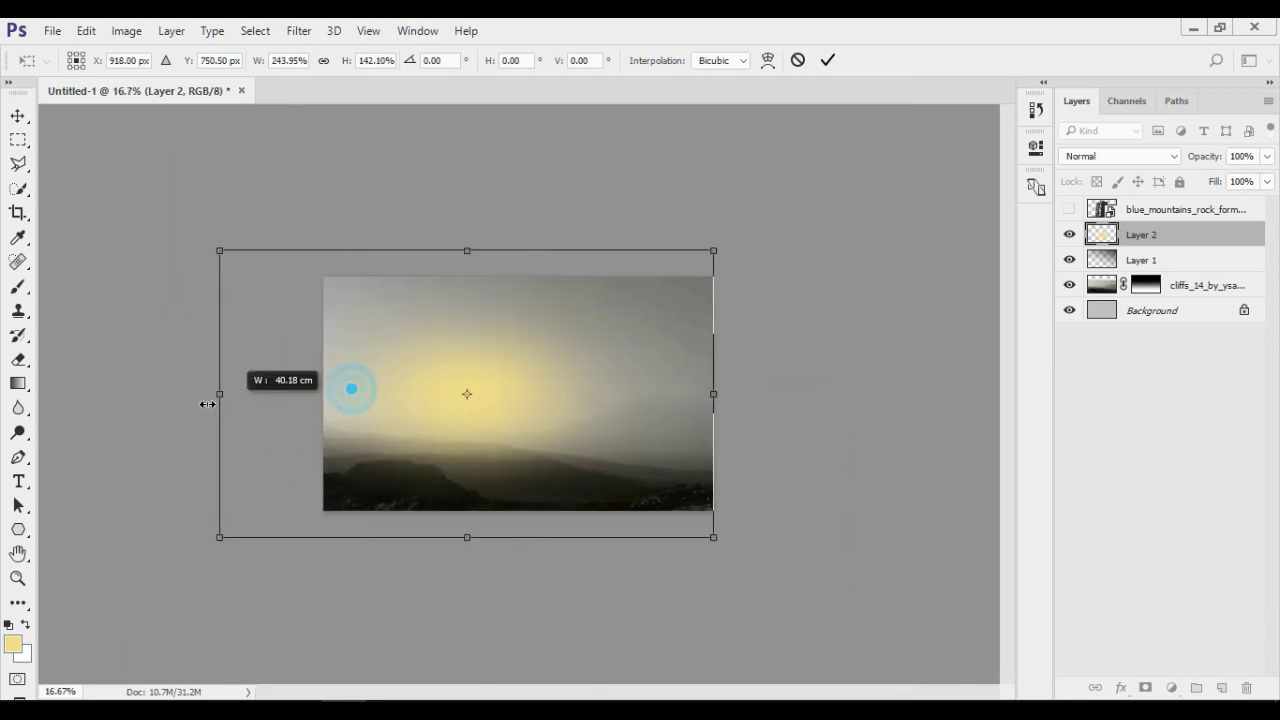
left_click_drag(352, 392, 75, 393)
left_click_drag(531, 410, 551, 426)
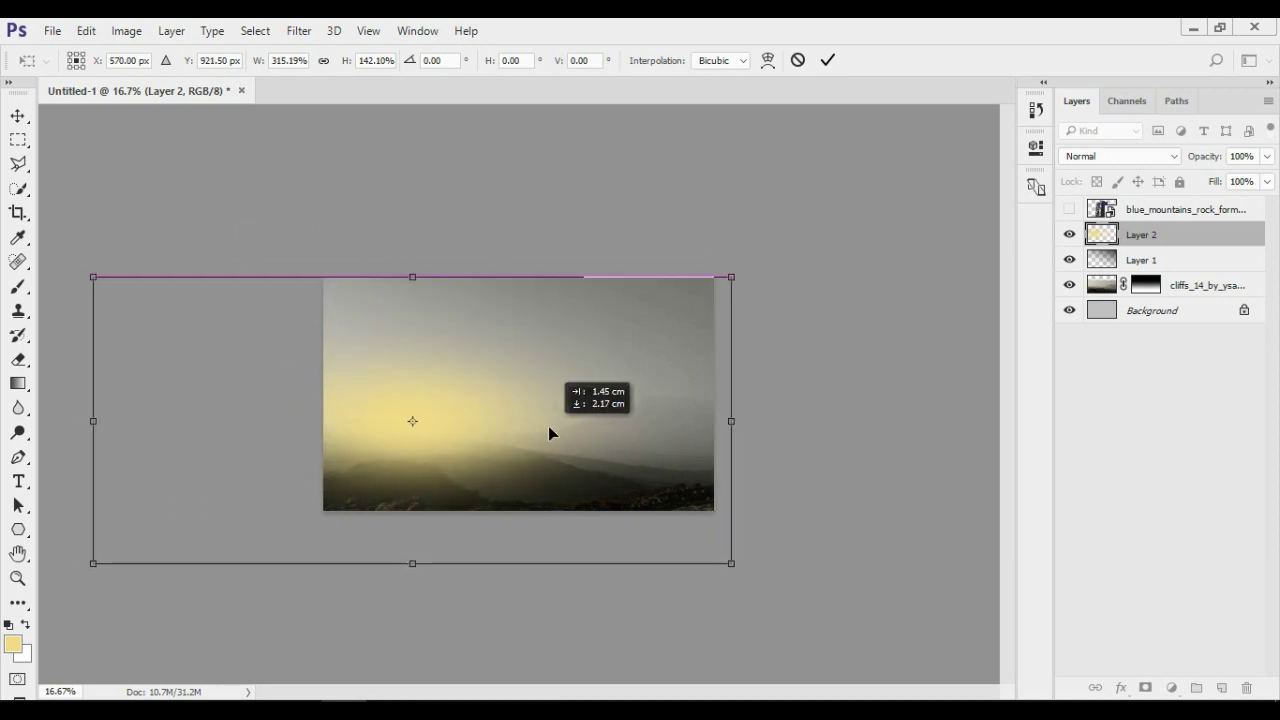
key("b")
key("ctrl+0")
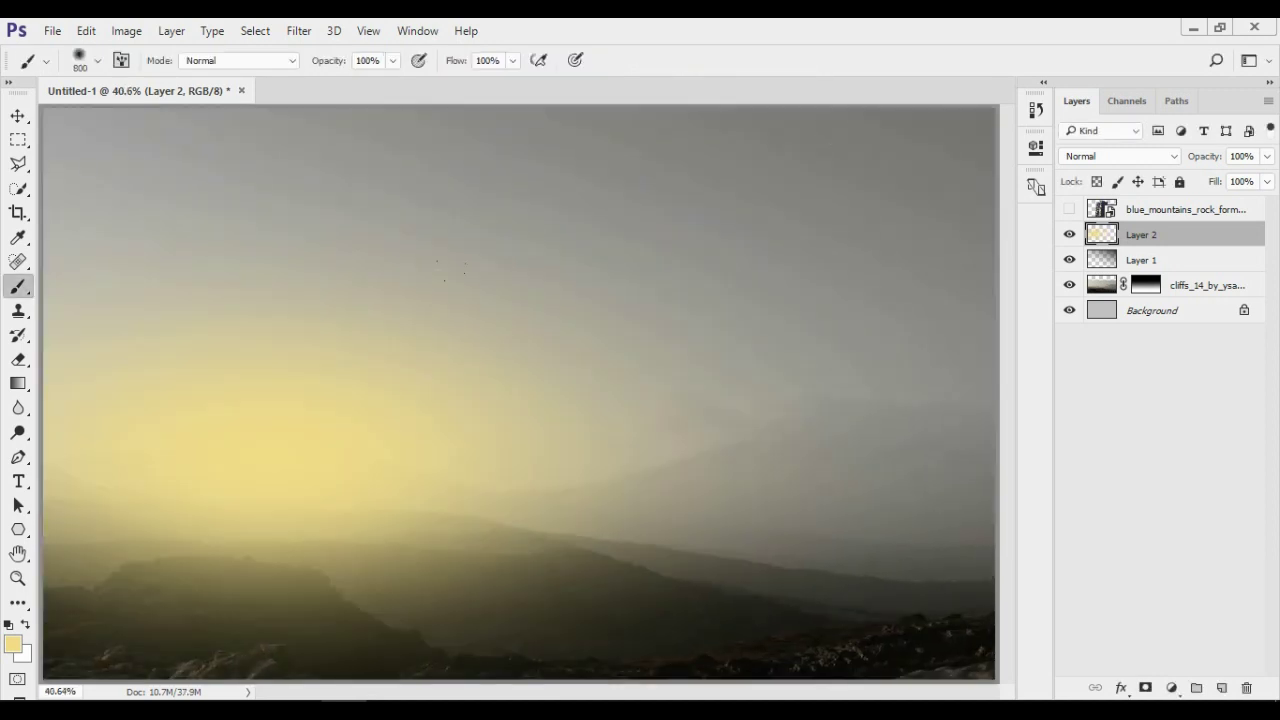
- Fade Layer 2 to 60% opacity and move the yellow glow to the right
left_click_drag(1205, 158, 1168, 166)
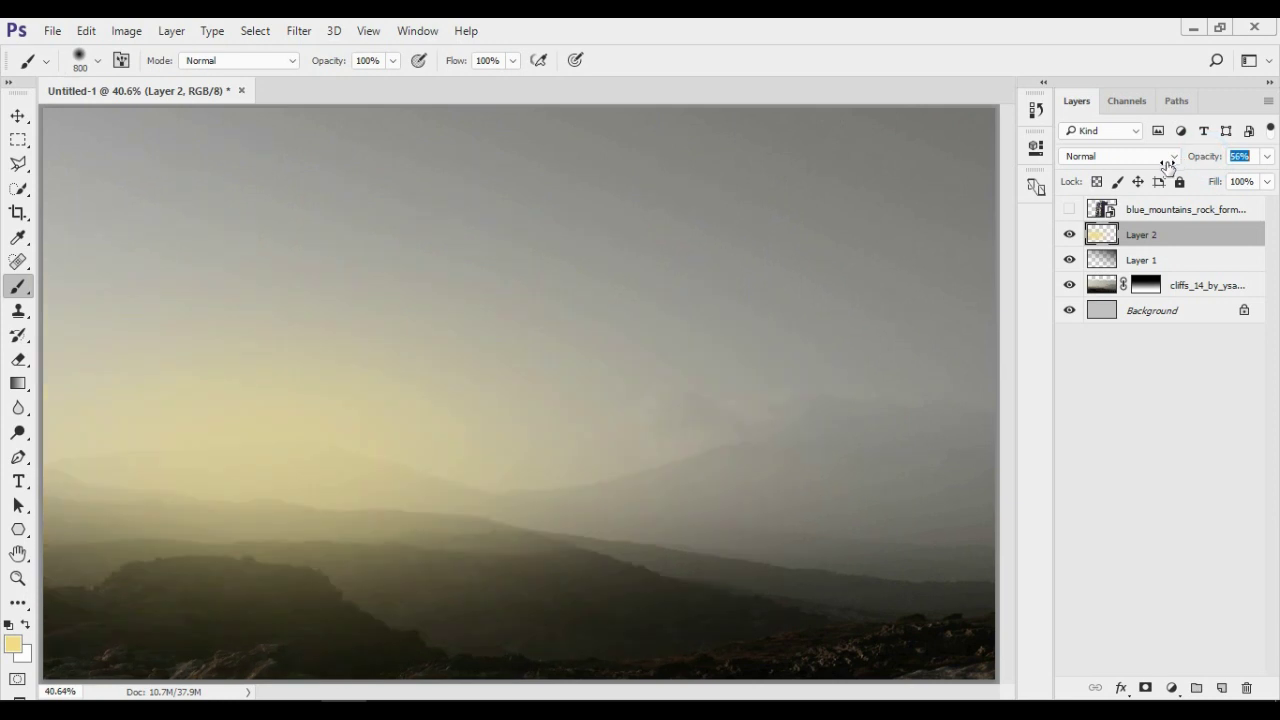
left_click(17, 578)
left_click_drag(534, 371, 506, 388)
left_click(17, 116)
left_click_drag(340, 478, 450, 487)
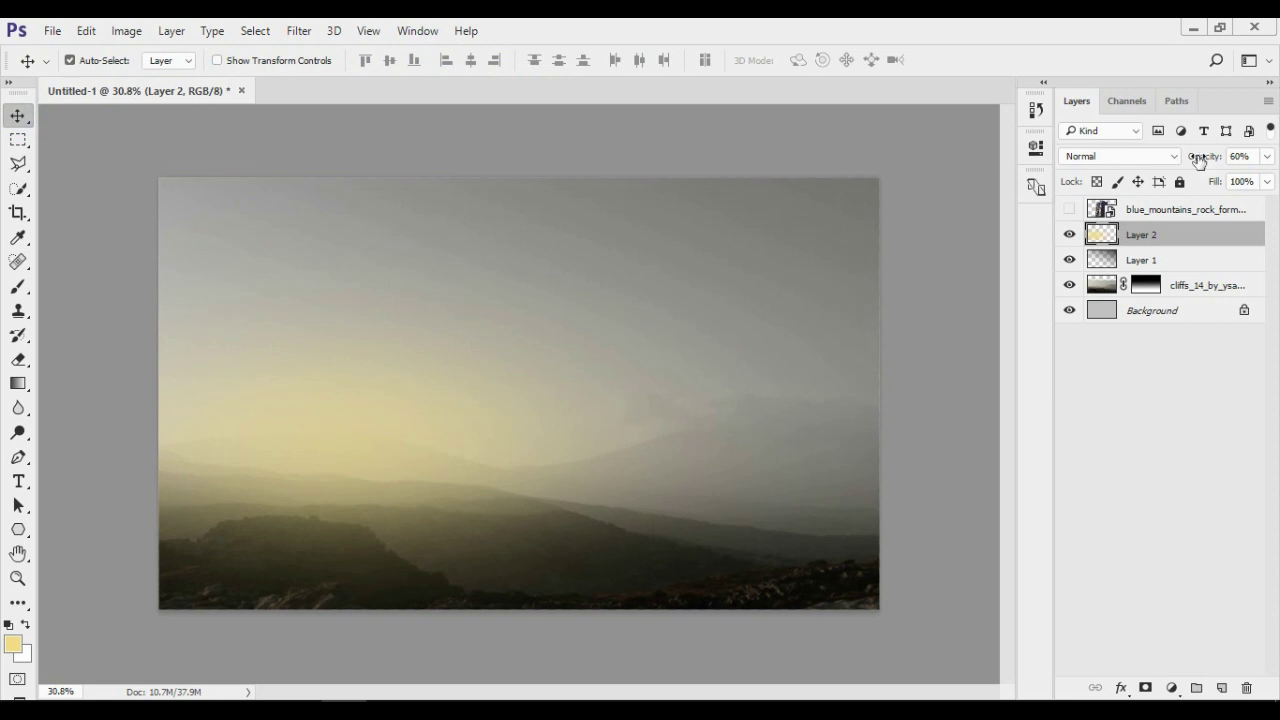
- Set Layer 2 to Soft Light at 70% opacity and make the rock pillar layer visible
left_click(1136, 157)
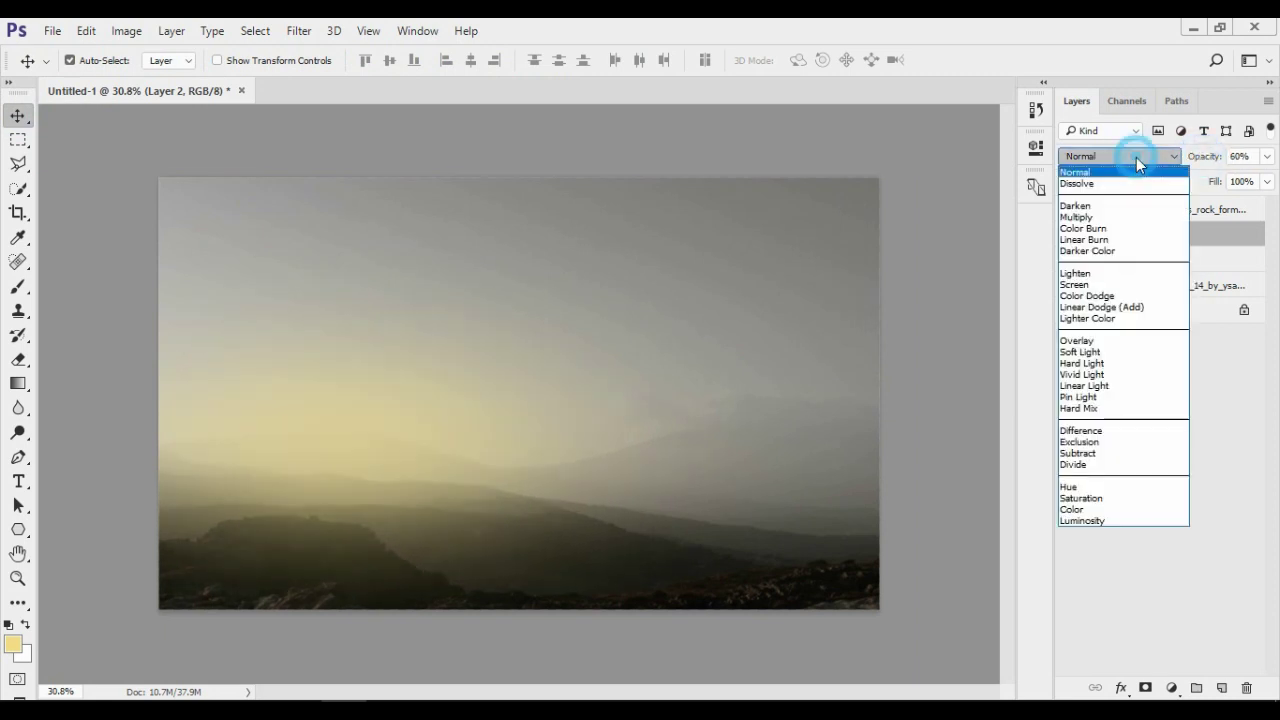
left_click(1091, 353)
left_click(1204, 157)
left_click_drag(1204, 160, 1209, 160)
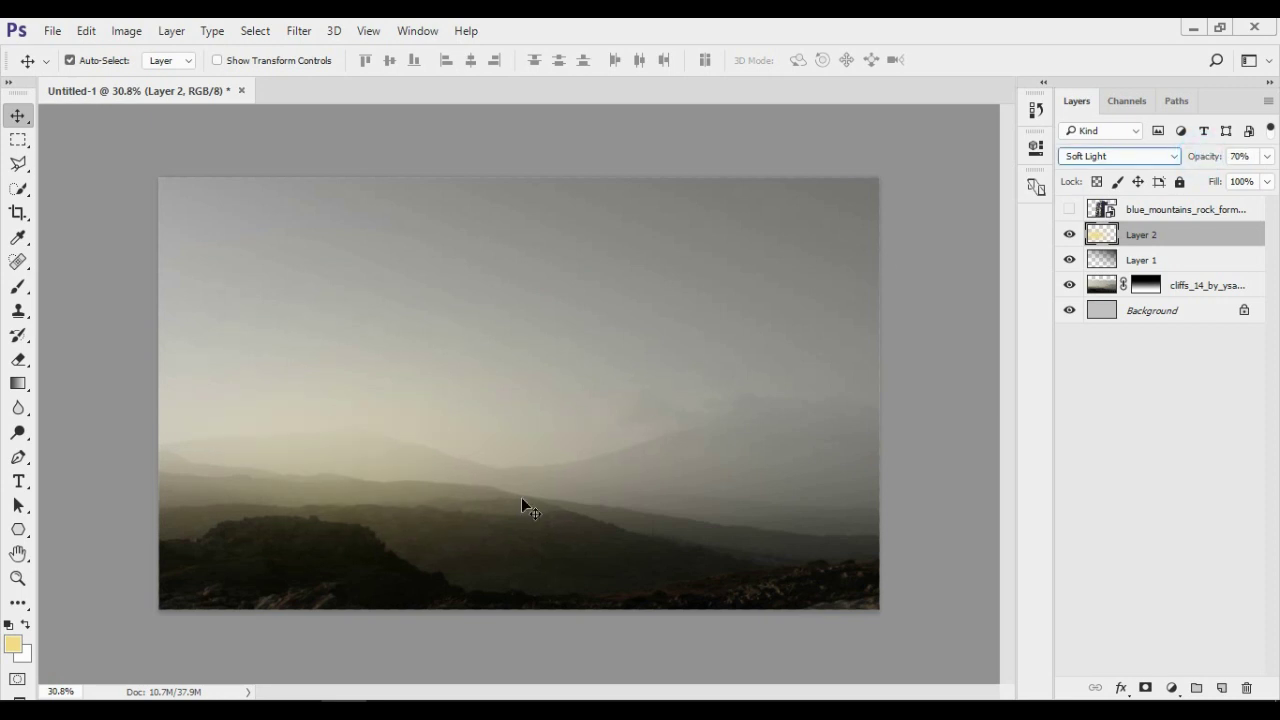
left_click(1069, 209)
- Rasterize the rock pillar and scale it to about 72%, centred with its base on the hills
right_click(1175, 222)
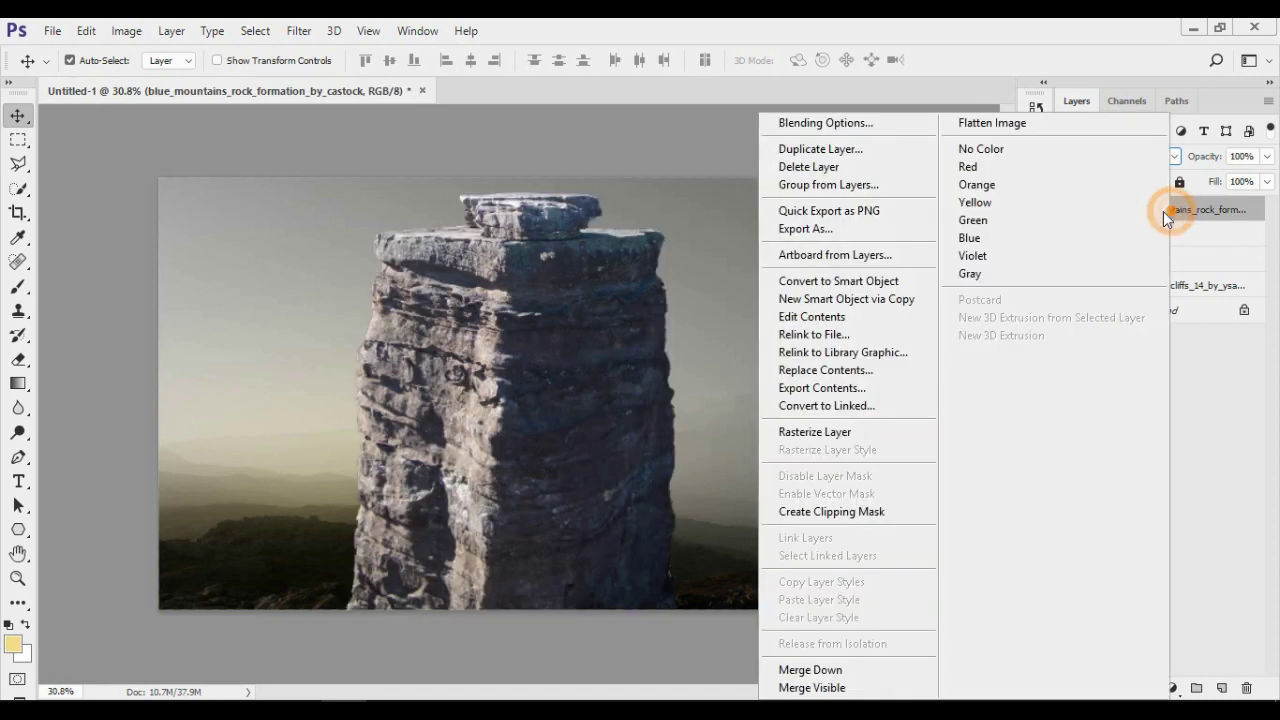
left_click(830, 435)
key("ctrl+t")
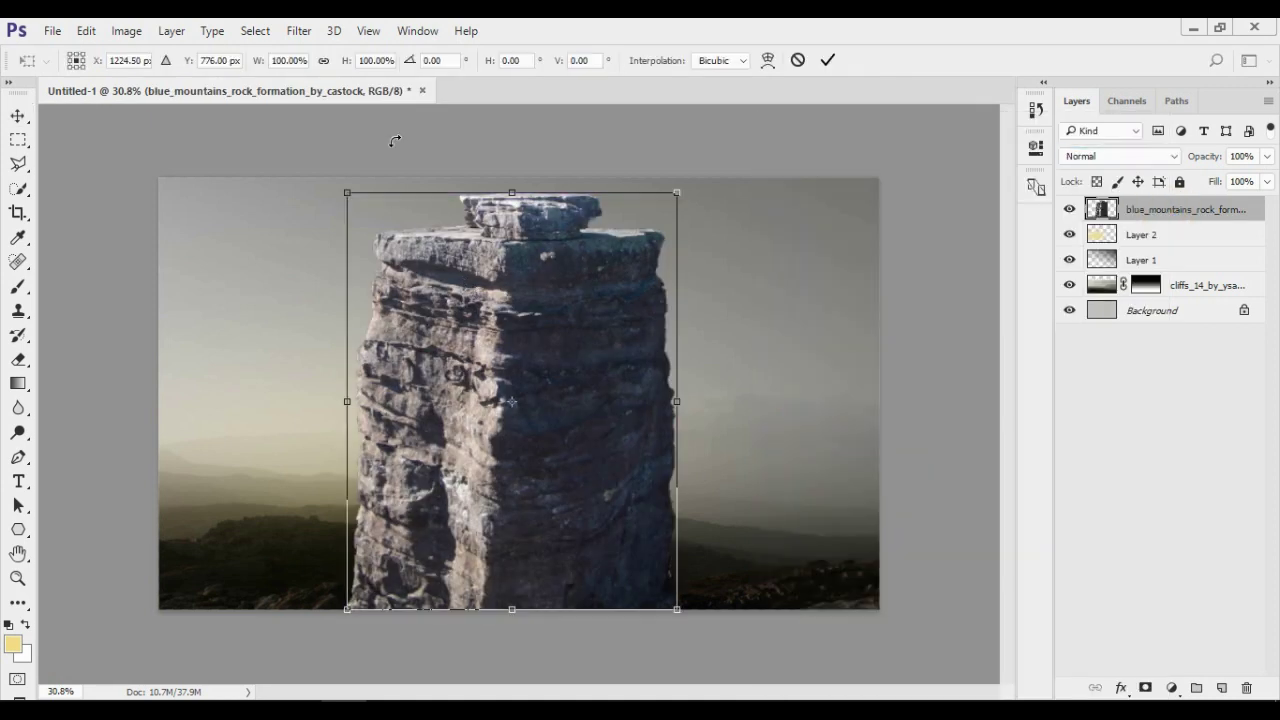
left_click_drag(348, 195, 448, 332)
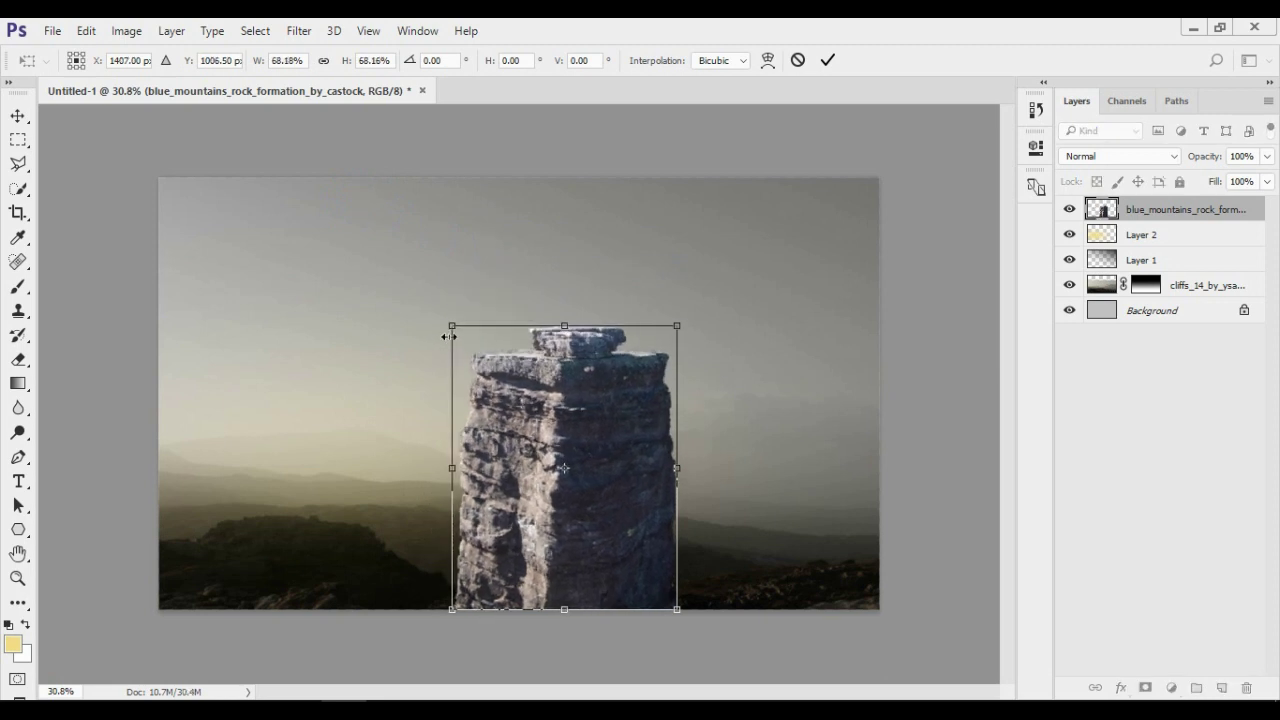
left_click_drag(560, 430, 500, 425)
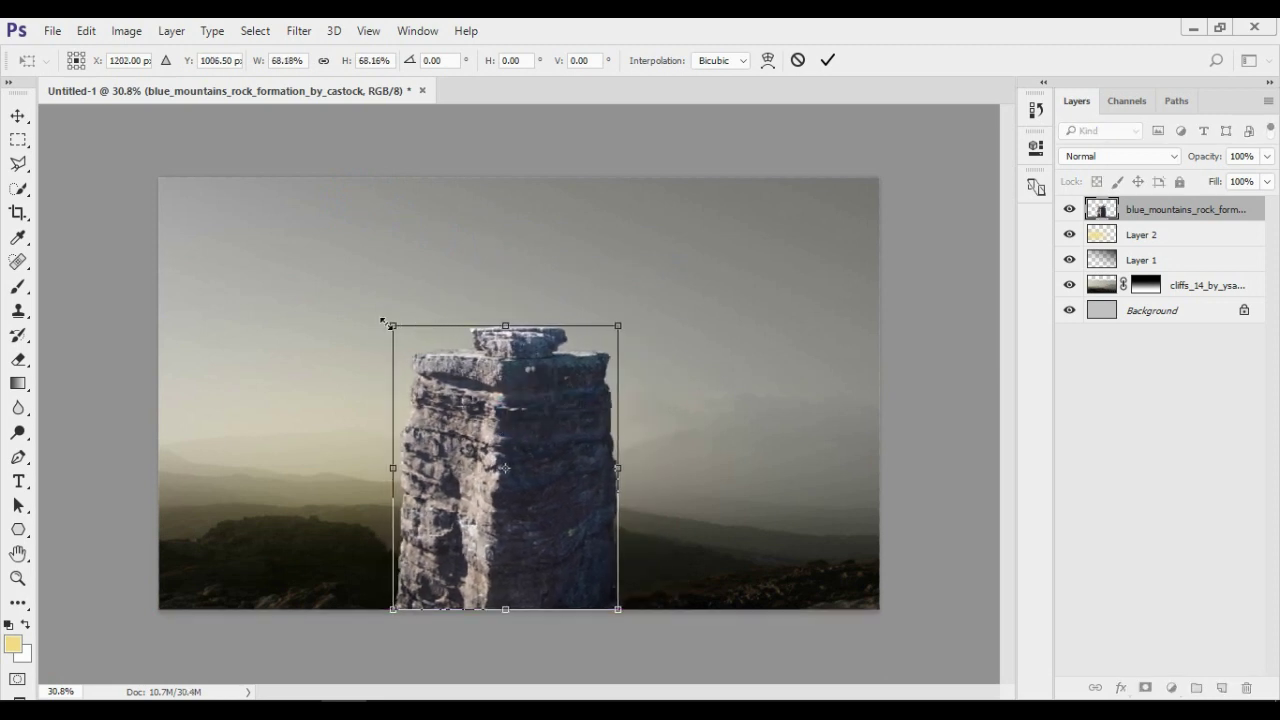
left_click_drag(390, 325, 380, 303)
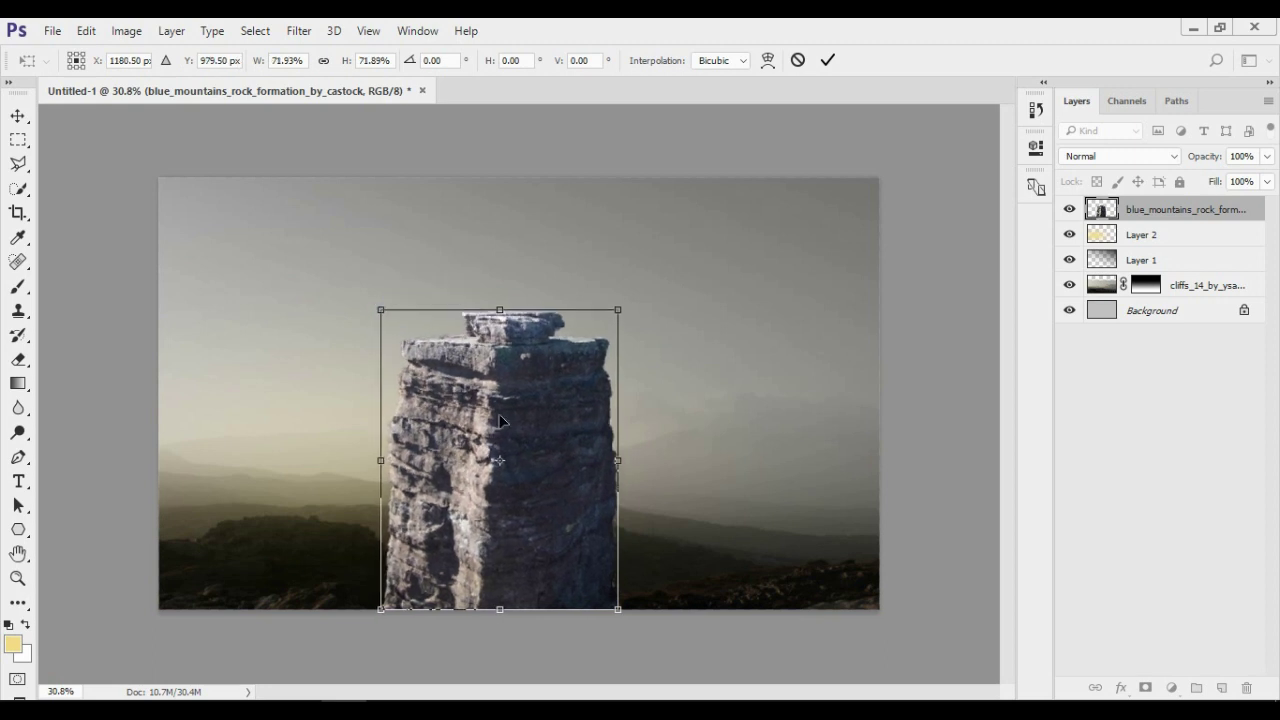
left_click_drag(501, 418, 507, 416)
key("Return")
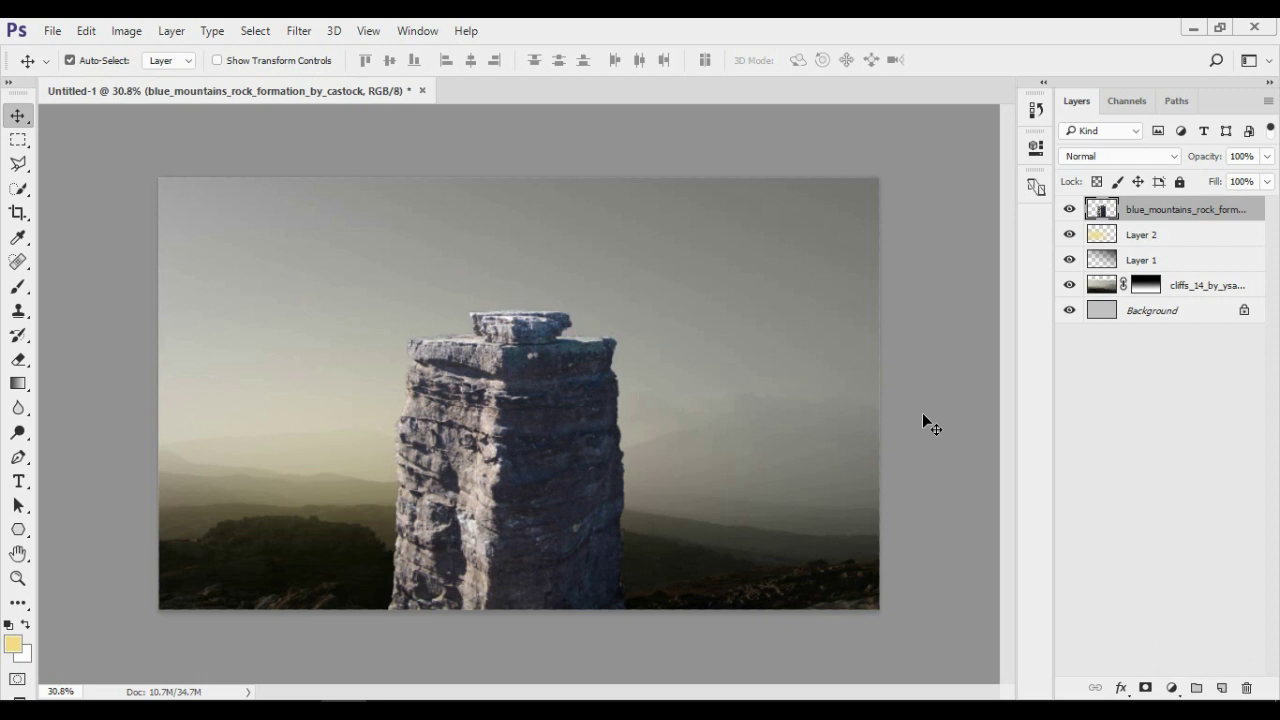
- Desaturate the rock pillar to -39, and darken it to brightness -69 with higher contrast
key("ctrl+u")
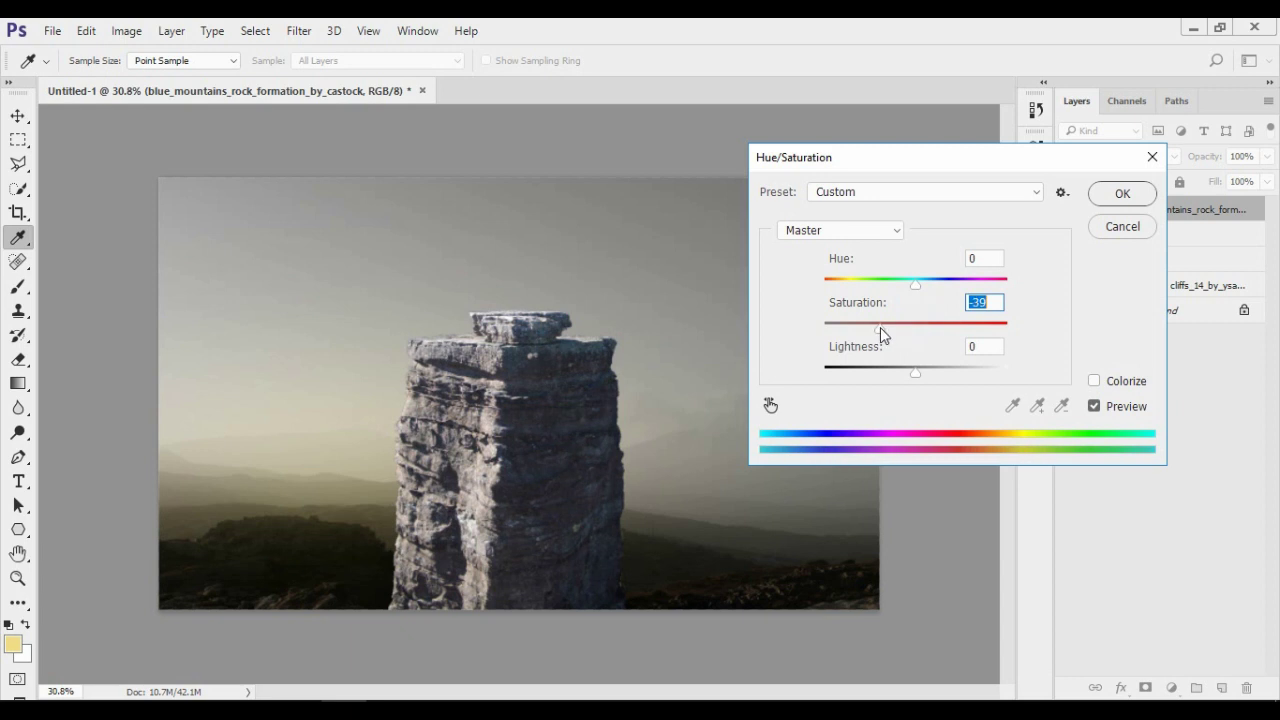
left_click(1128, 193)
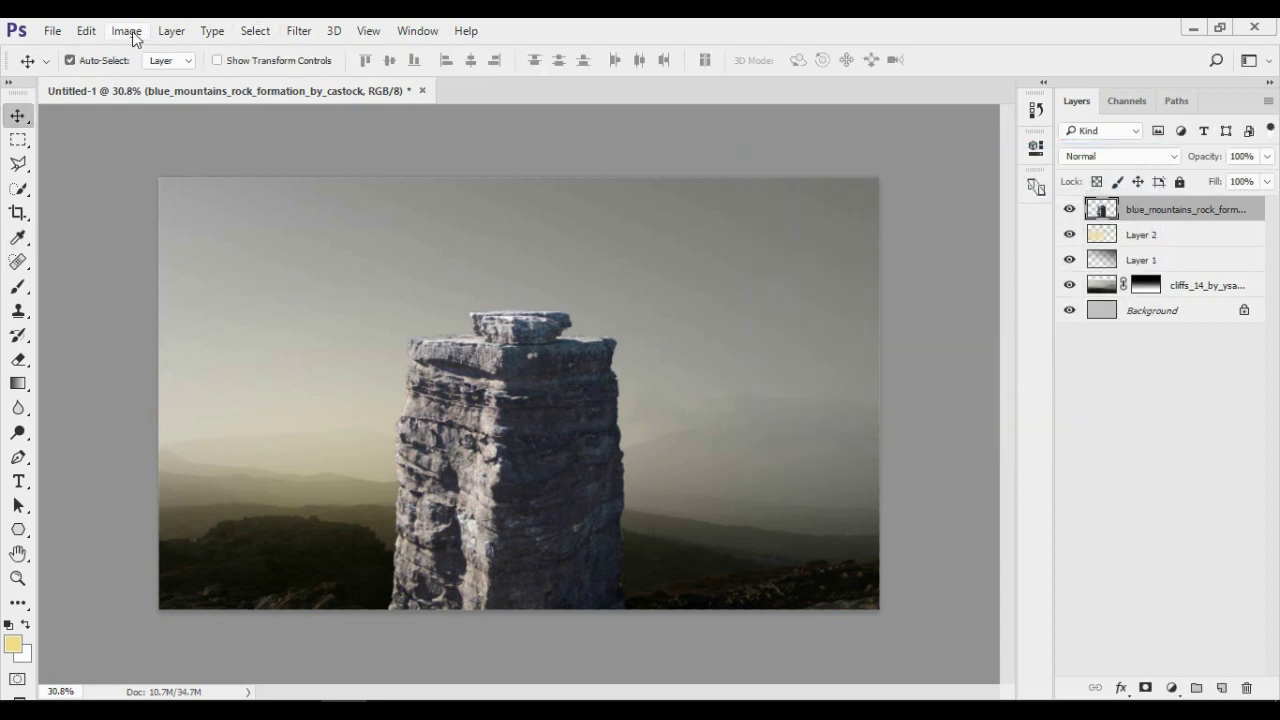
left_click(132, 33)
left_click(385, 77)
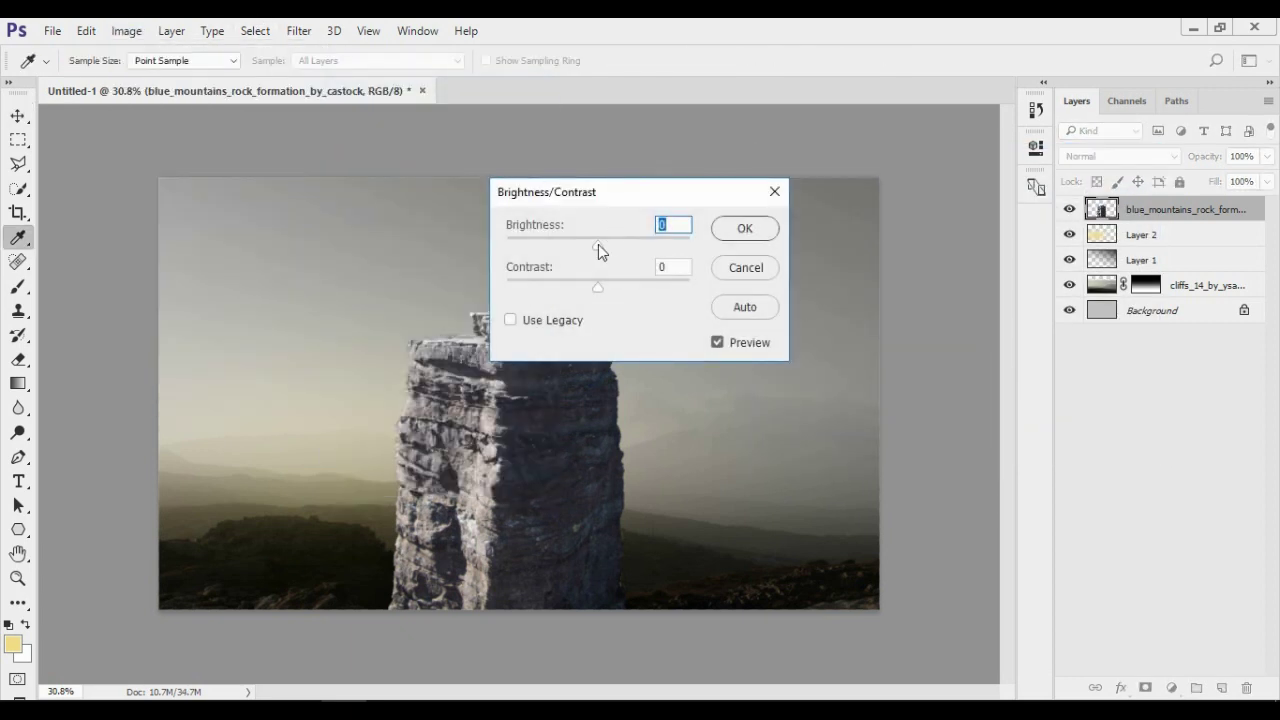
left_click_drag(597, 245, 555, 245)
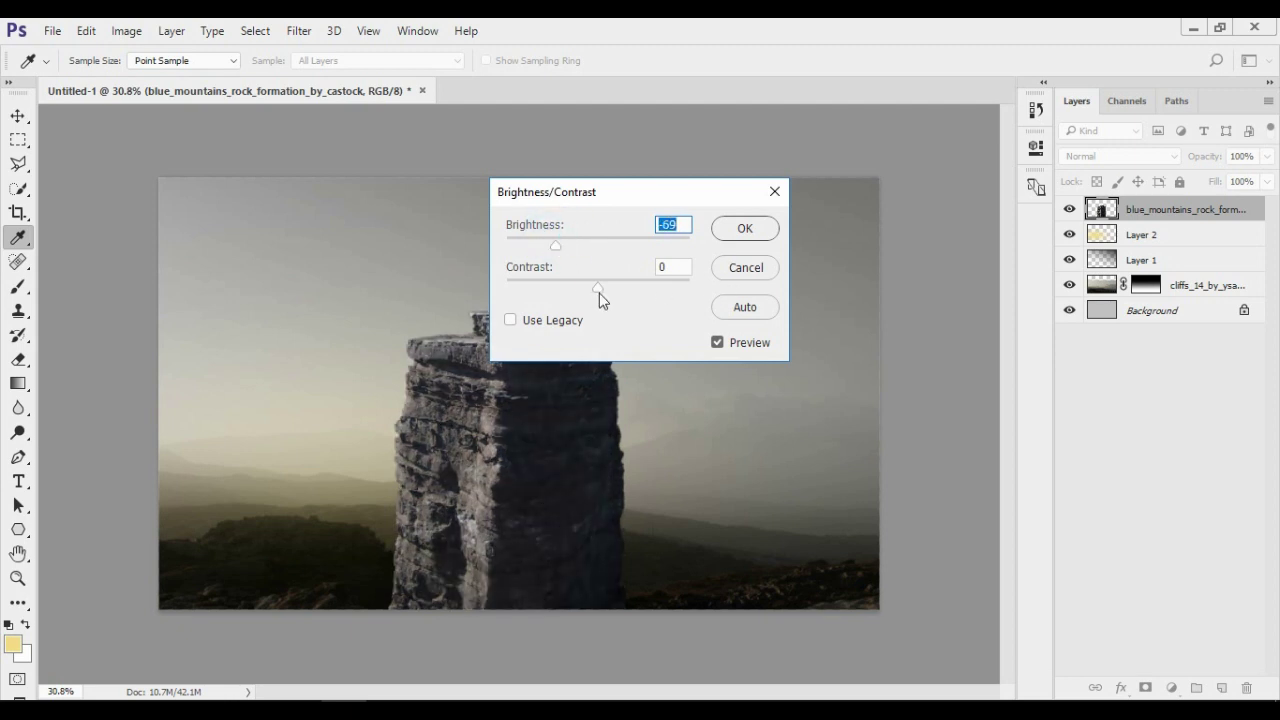
left_click_drag(599, 290, 793, 273)
left_click(742, 228)
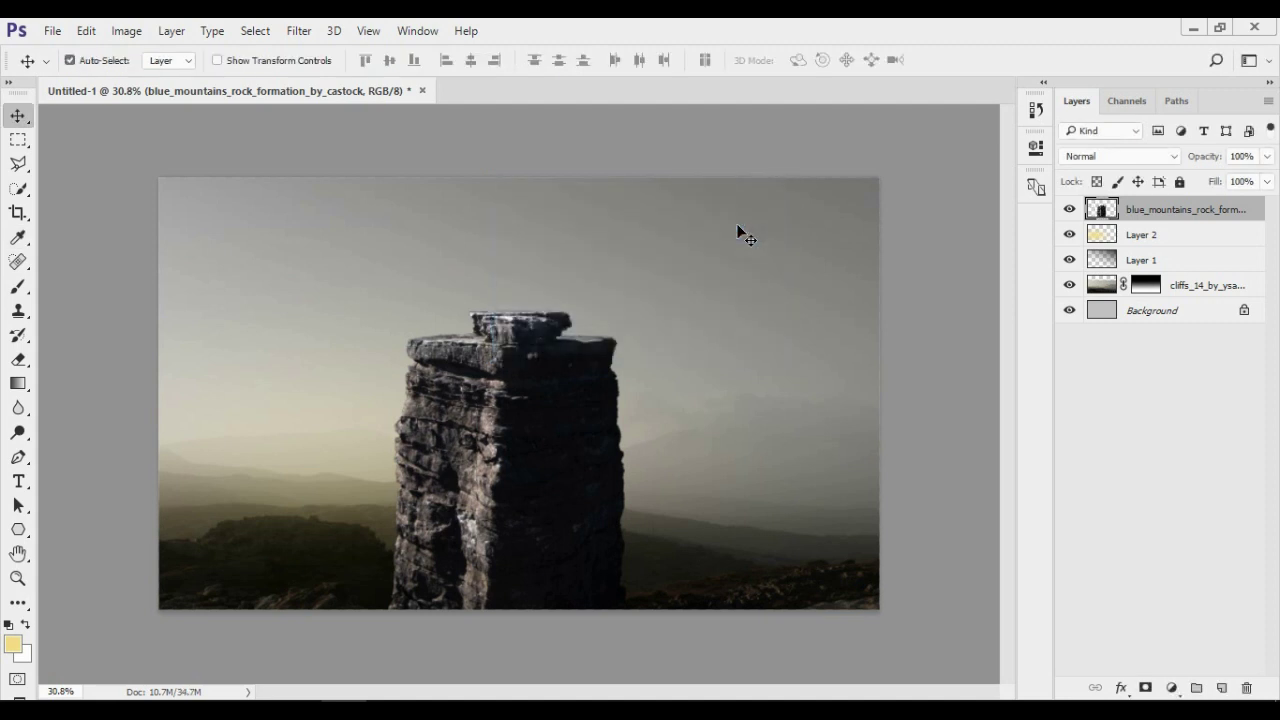
- Apply Levels to the rock pillar with output black raised to 5
key("ctrl+l")
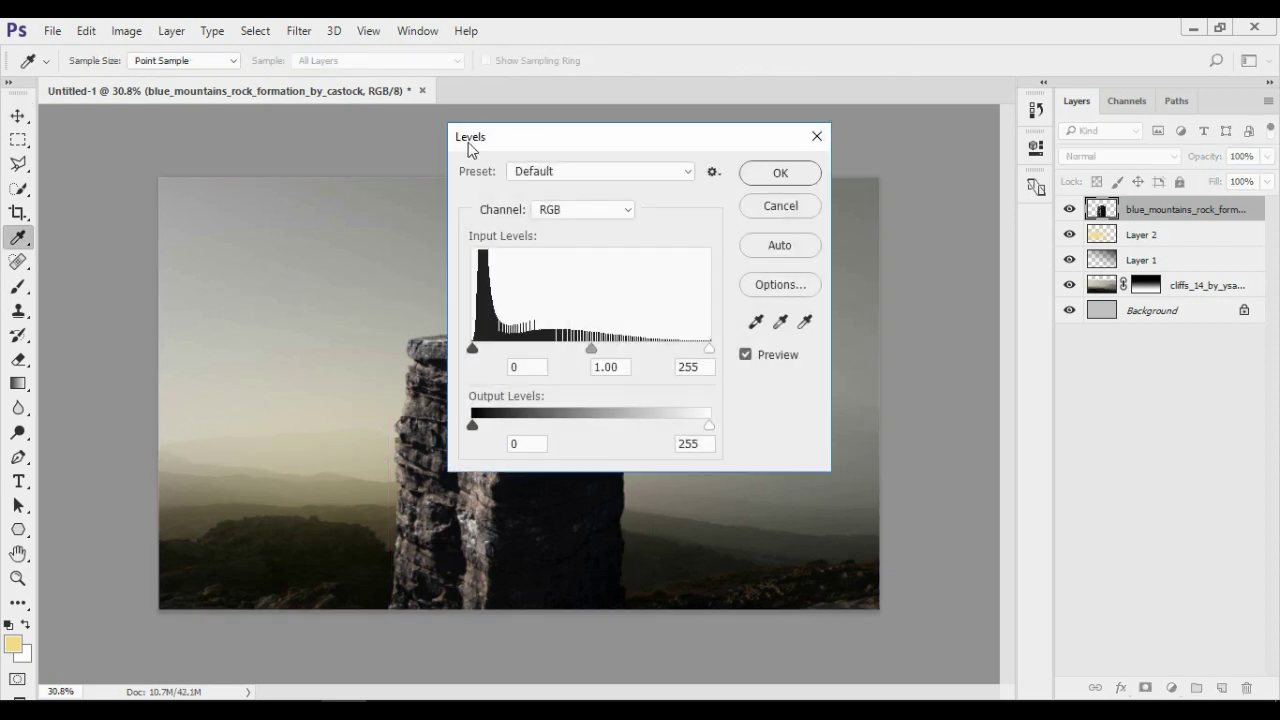
left_click_drag(474, 428, 478, 431)
left_click_drag(533, 141, 731, 136)
left_click(943, 350)
left_click(943, 350)
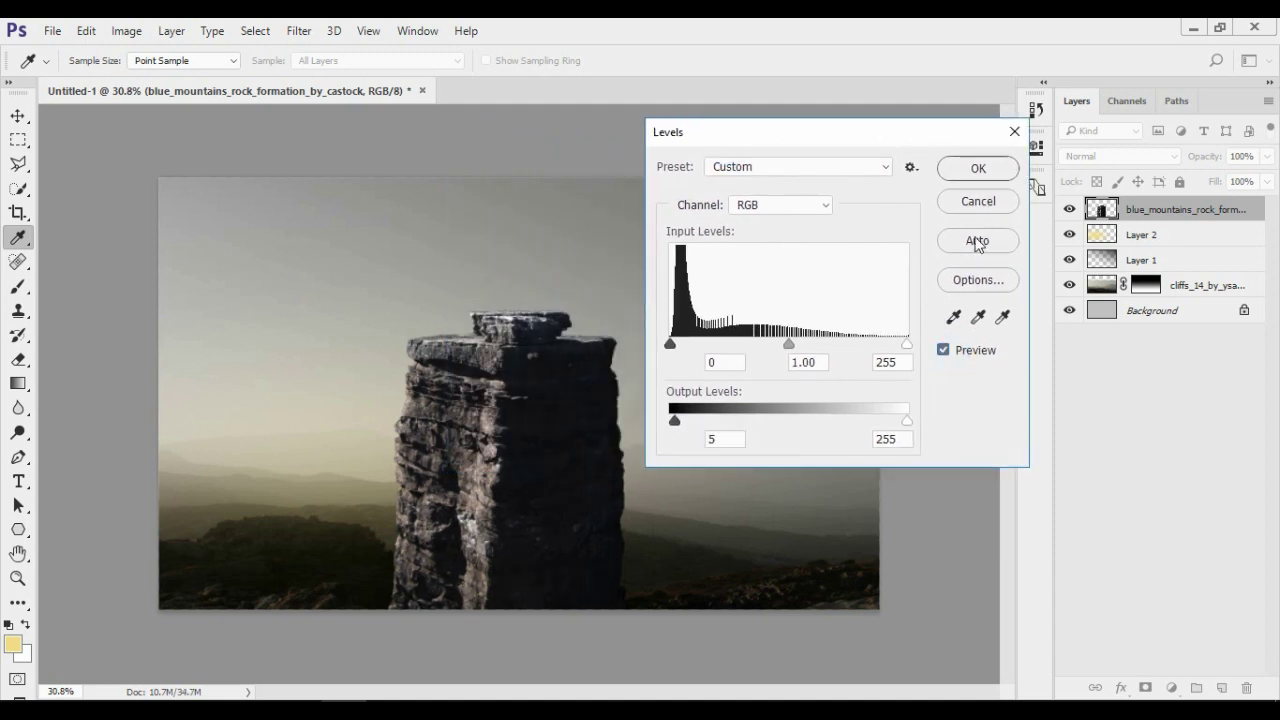
left_click(978, 168)
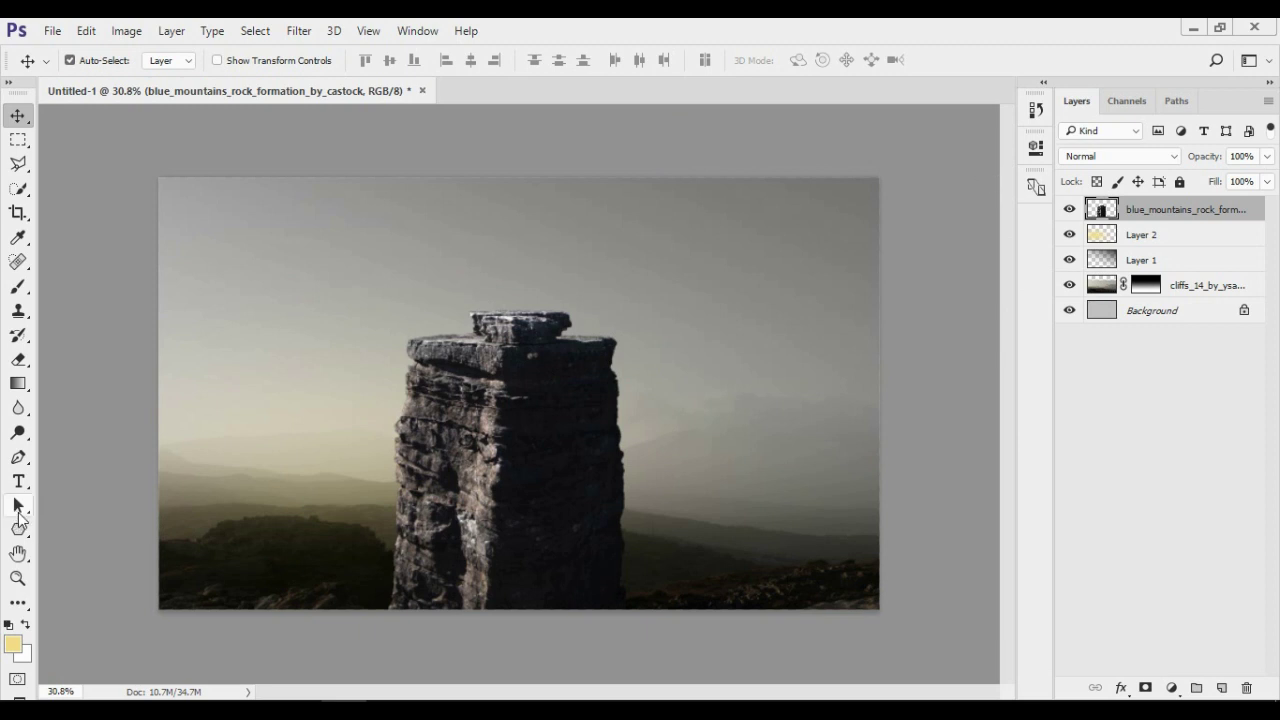
left_click(15, 576)
- Zoom in on the pillar top and lasso a first band around the top stone and sky
mouse_move(495, 329)
left_mouse_down()
mouse_move(537, 379)
mouse_move(560, 380)
left_mouse_up()
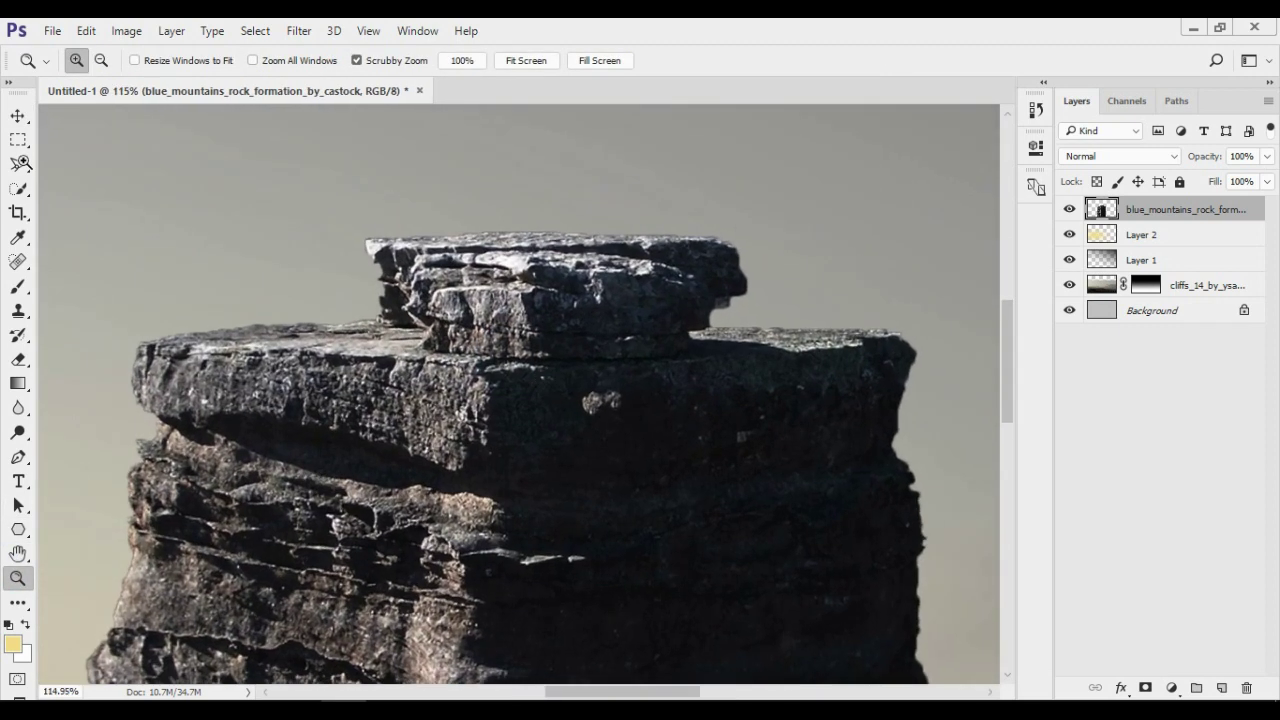
right_click(18, 163)
left_click(68, 163)
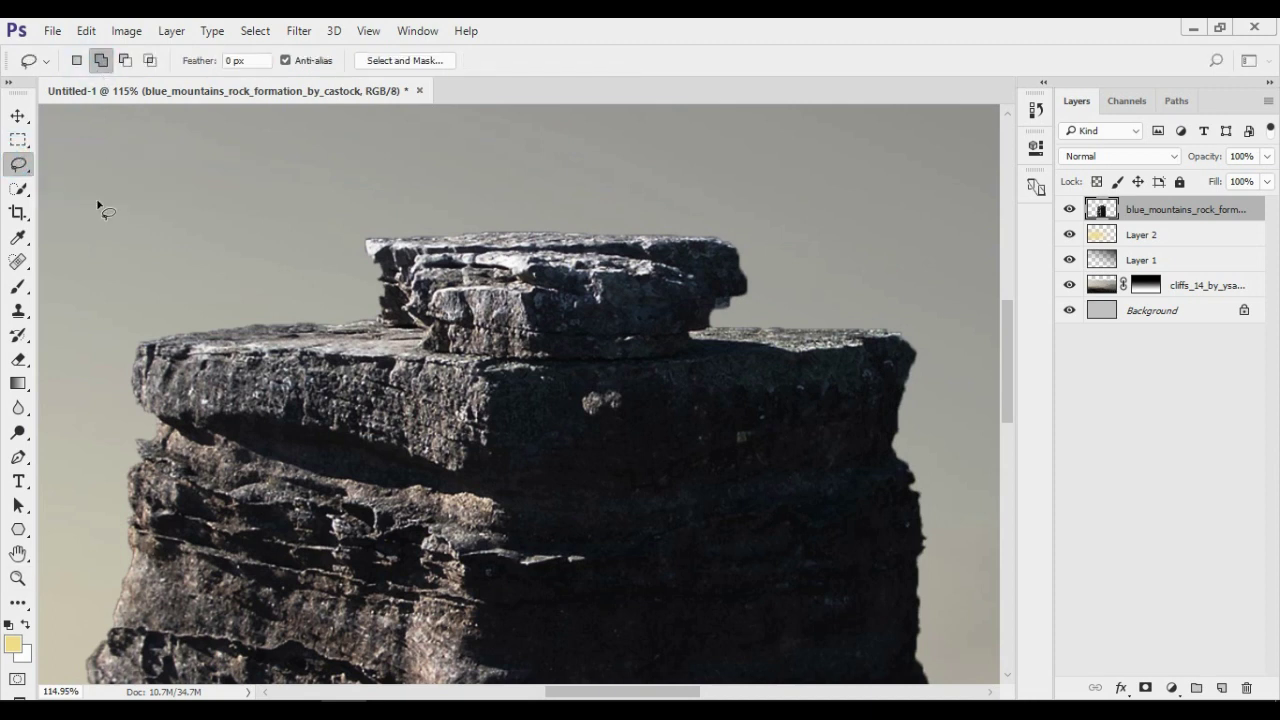
left_click_drag(137, 332, 240, 366)
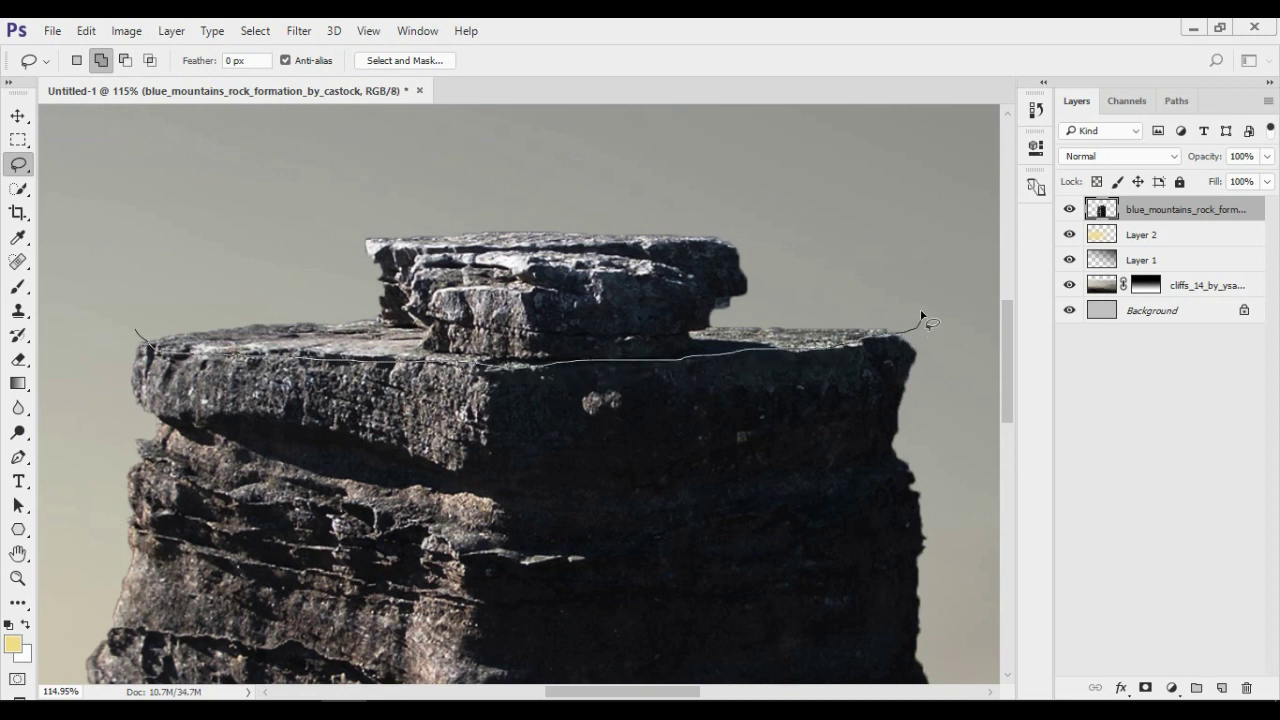
left_click_drag(718, 190, 141, 292)
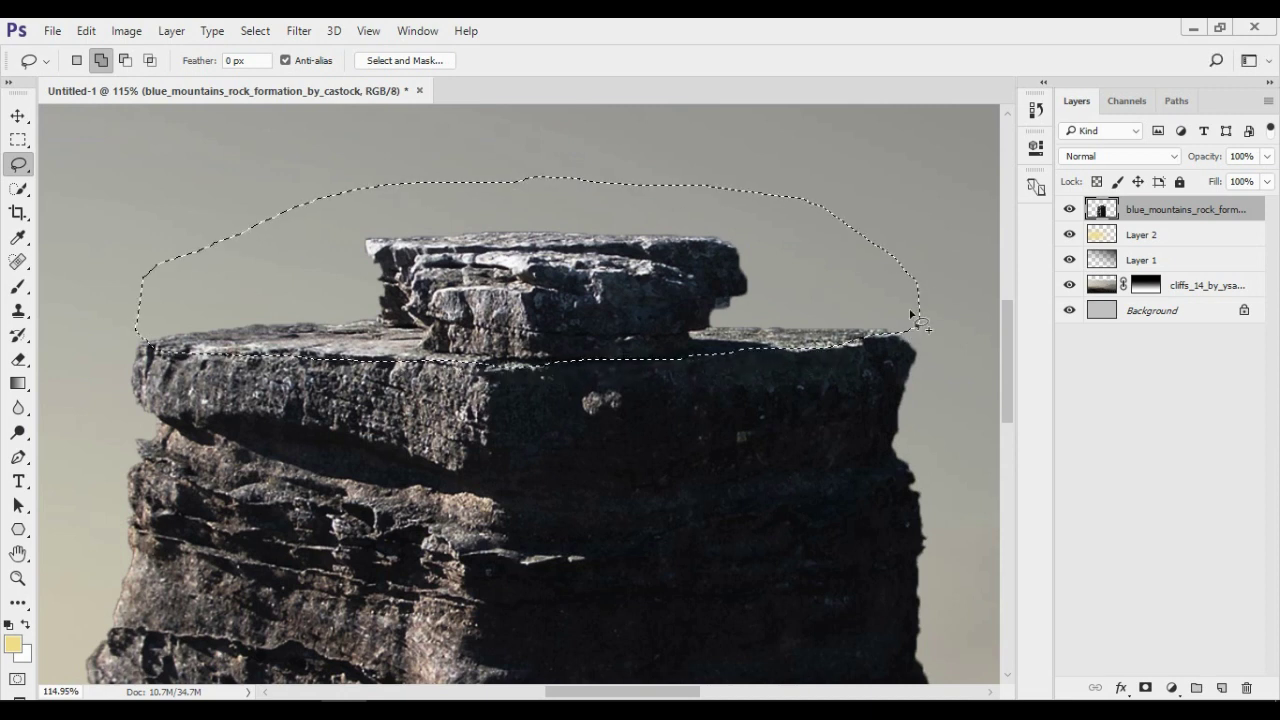
left_click_drag(1012, 325, 1005, 353)
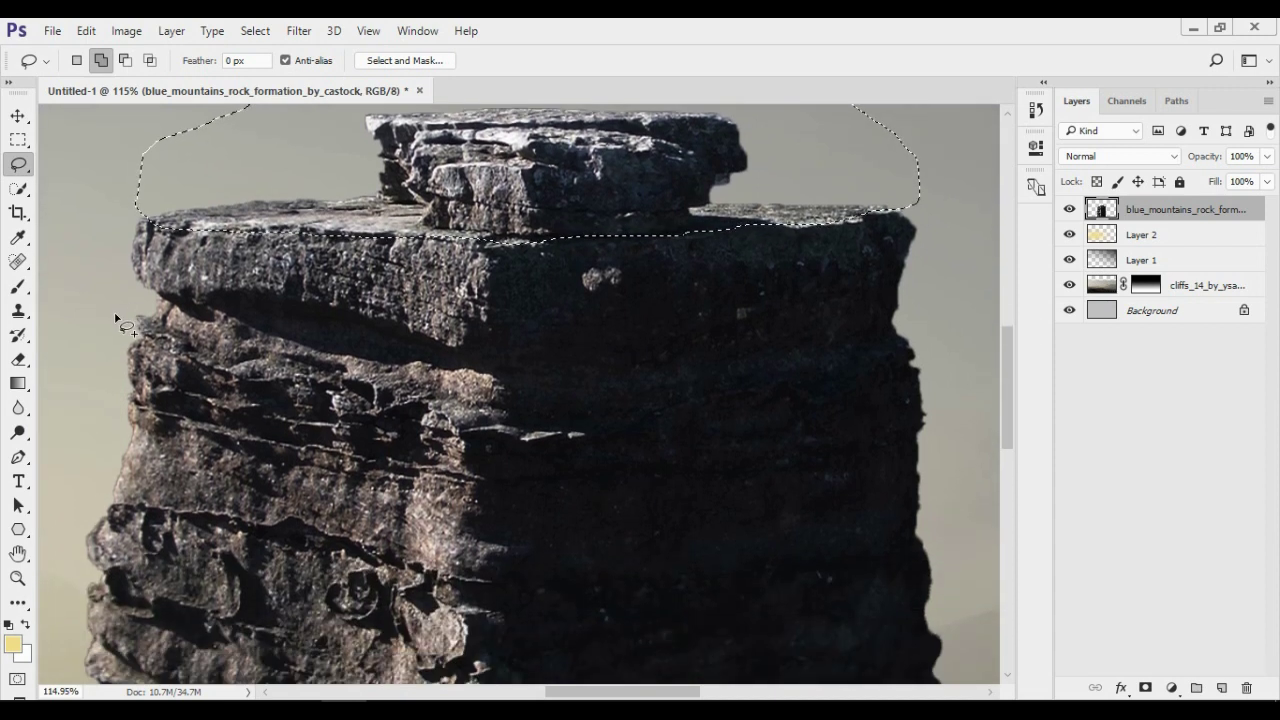
- Add a second lasso band along the next ledge across the pillar
left_click_drag(117, 316, 268, 368)
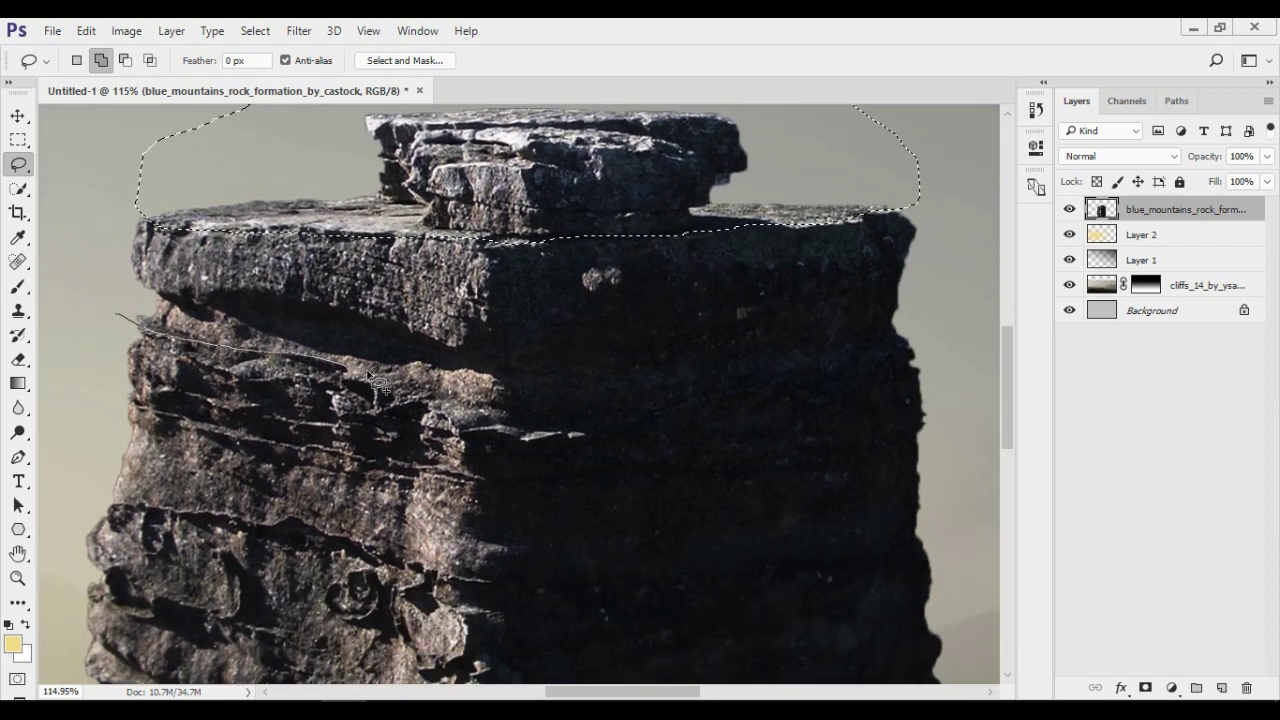
left_click_drag(490, 386, 954, 345)
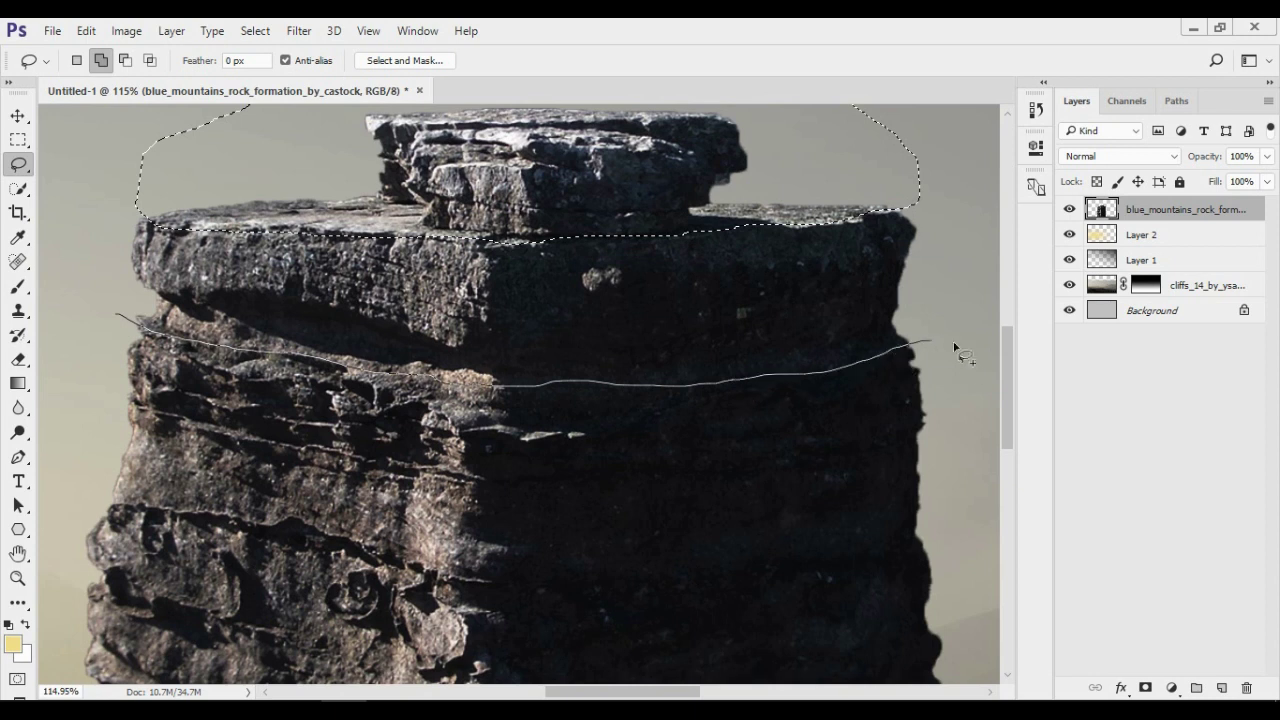
left_click_drag(822, 481, 240, 436)
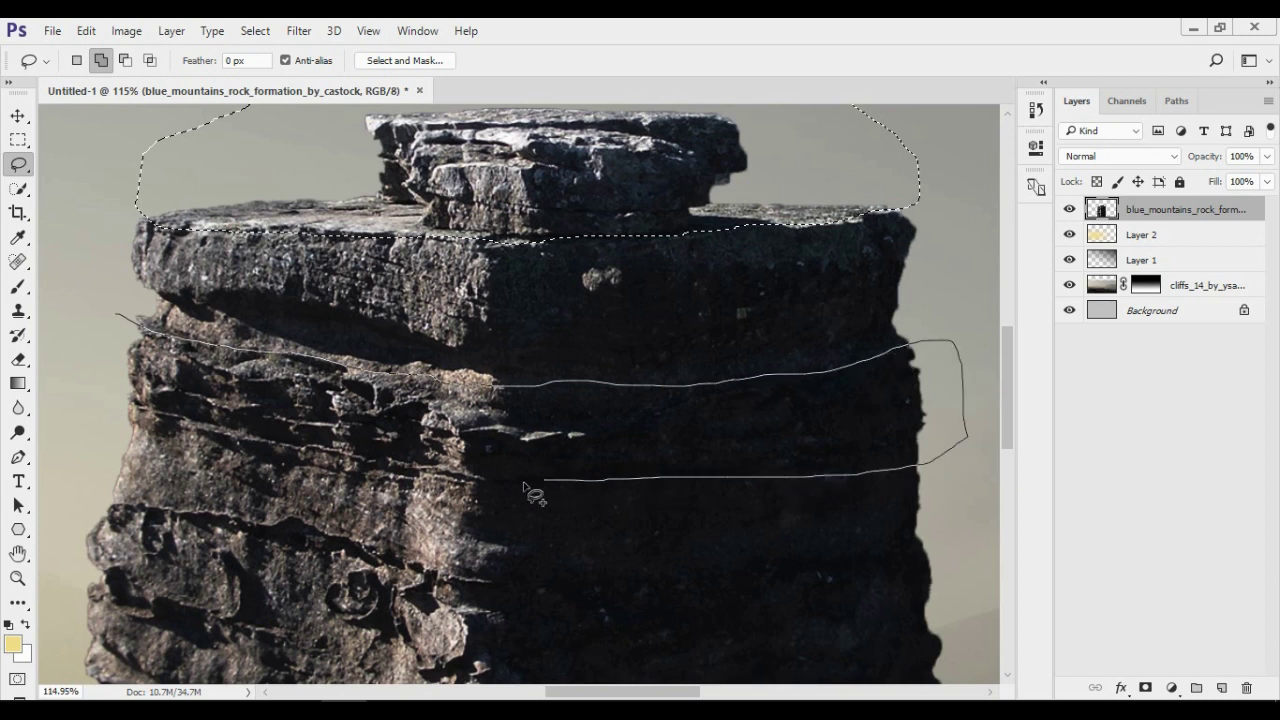
left_click_drag(56, 357, 55, 350)
left_click_drag(1007, 357, 1007, 391)
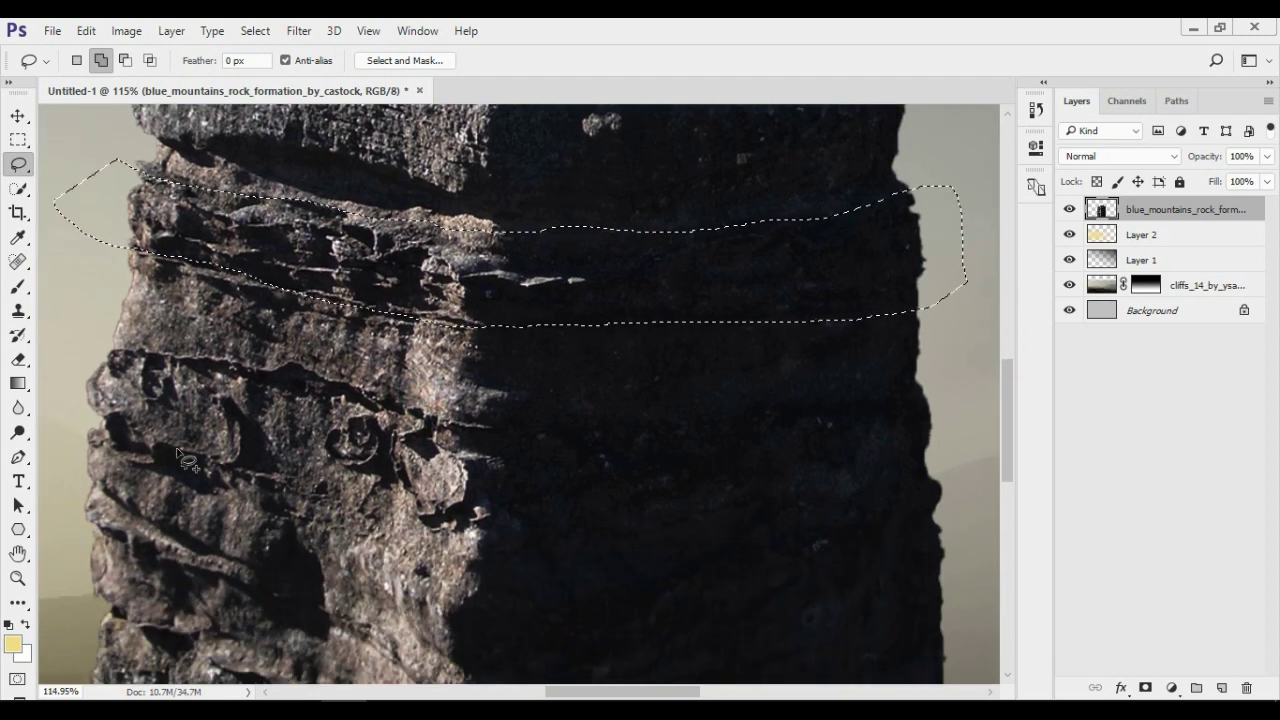
- Add a third lasso band lower on the pillar, edge to edge
left_click_drag(86, 420, 200, 470)
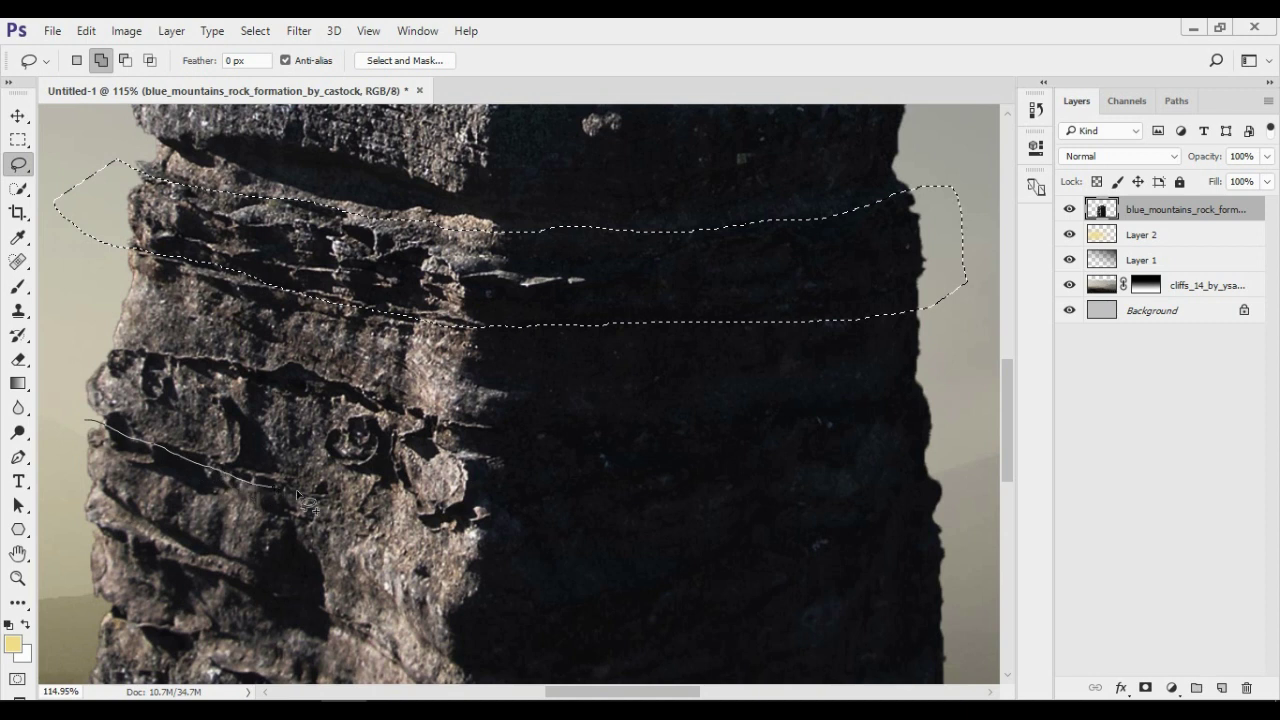
left_click_drag(488, 542, 666, 508)
left_click_drag(788, 462, 939, 423)
mouse_move(969, 559)
left_mouse_down()
mouse_move(837, 614)
mouse_move(667, 651)
left_mouse_up()
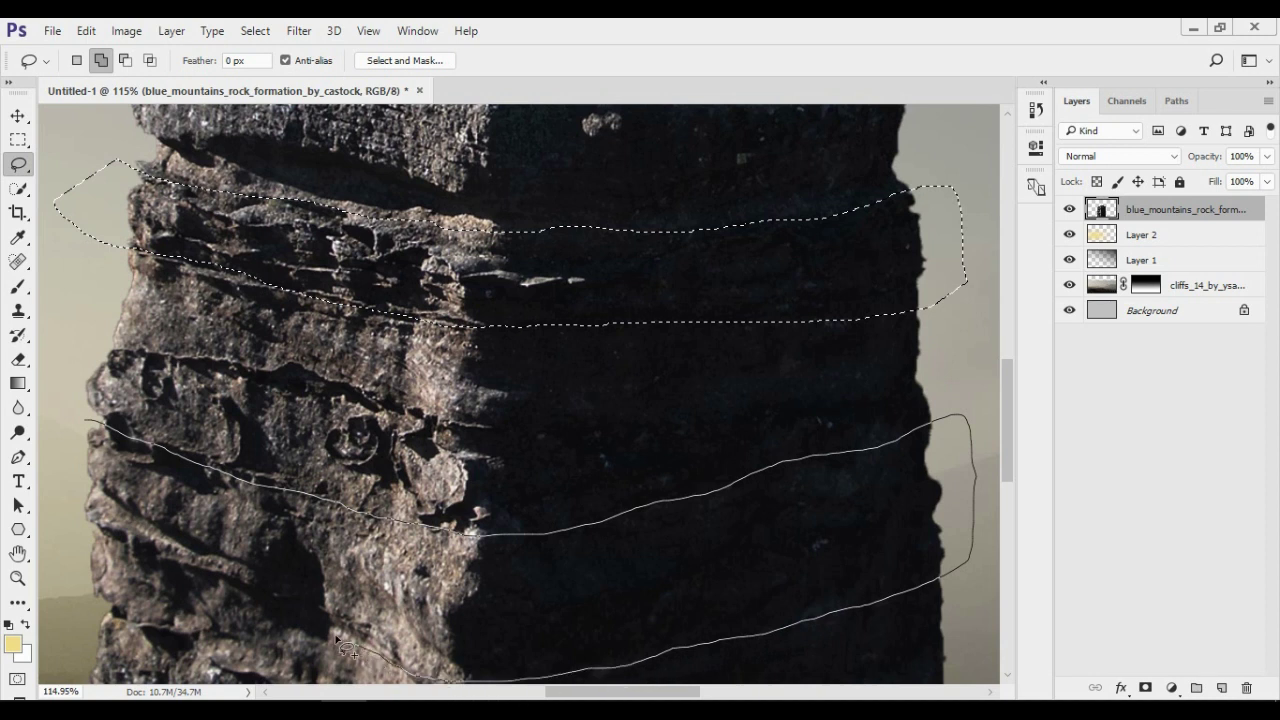
left_click_drag(80, 478, 80, 462)
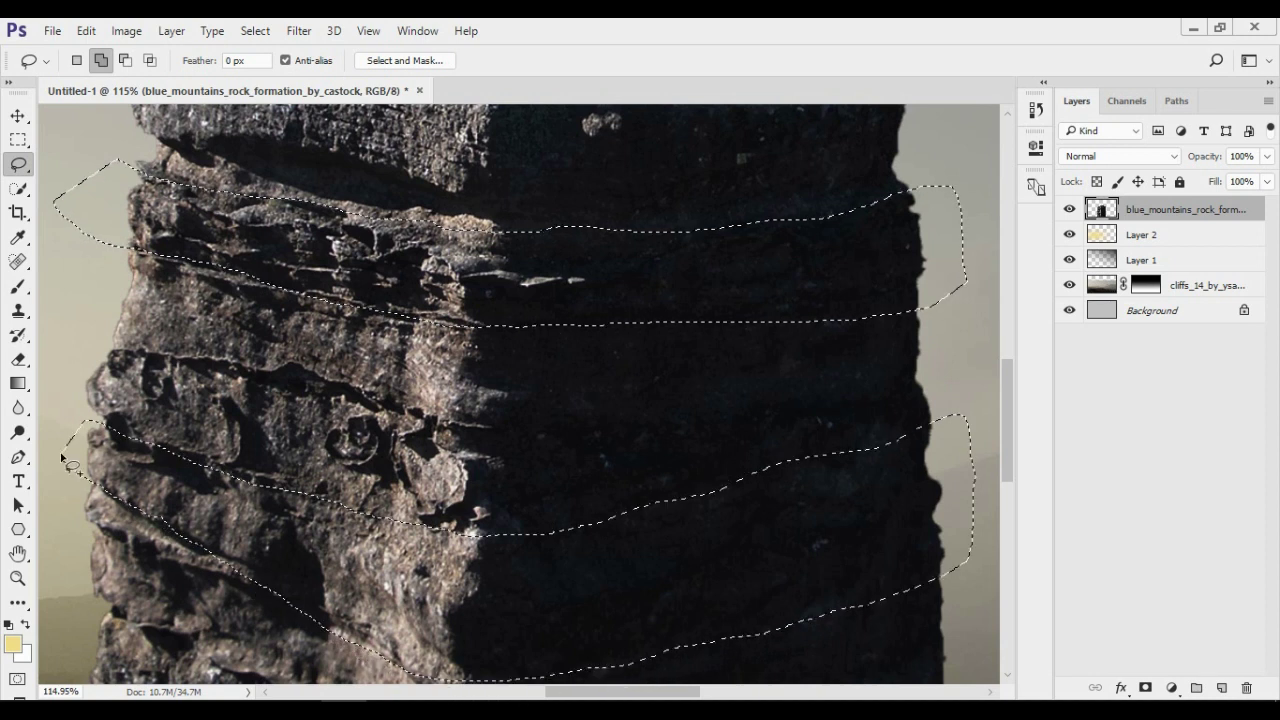
- Zoom out to frame the selected pillar and bring up the Eraser's brush settings
left_click(17, 577)
left_click_drag(262, 494, 215, 499)
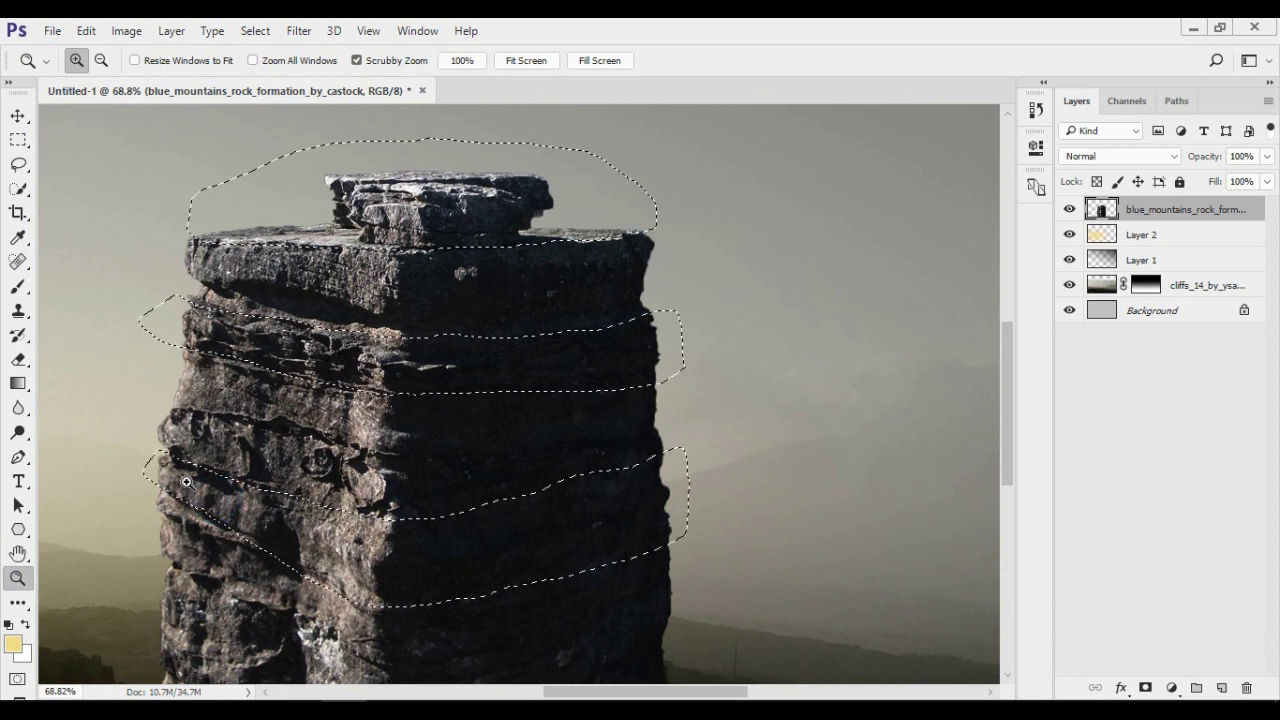
left_click_drag(137, 423, 165, 420)
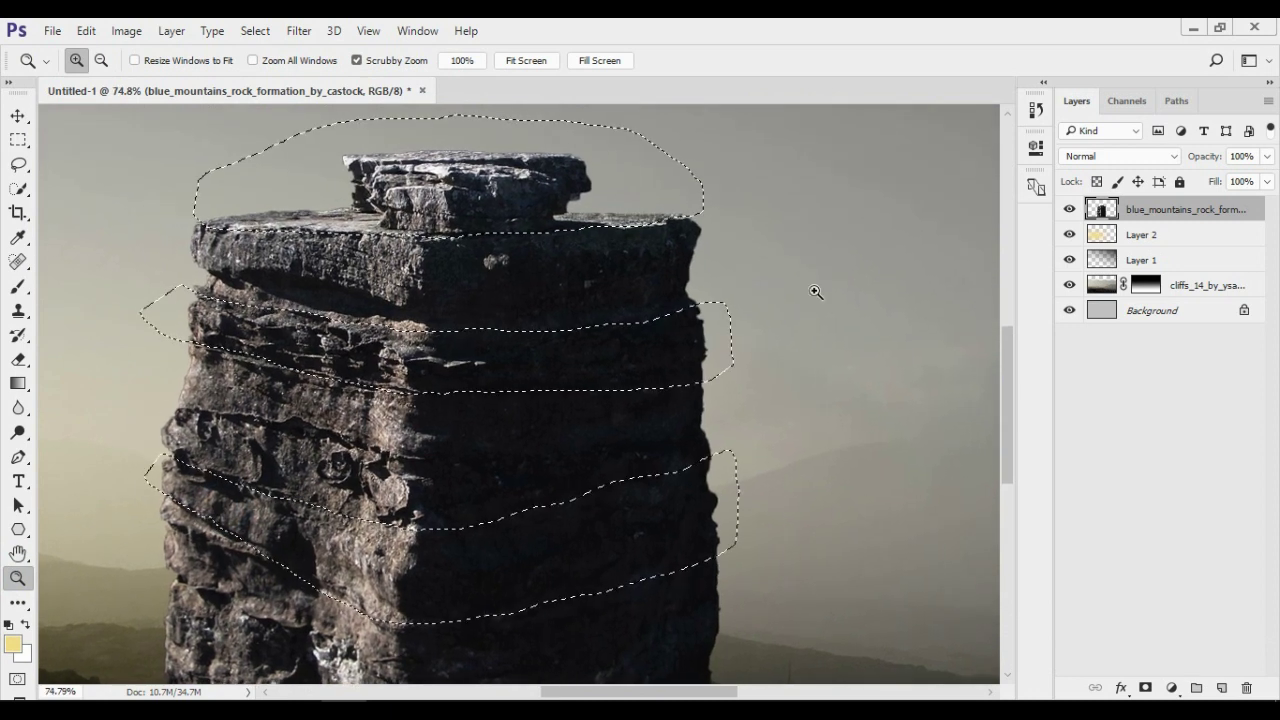
left_click(17, 359)
right_click(205, 281)
- Erase the rock inside the upper and third selected bands with an enlarged eraser
mouse_move(322, 201)
left_mouse_down()
mouse_move(260, 220)
mouse_move(560, 225)
mouse_move(426, 207)
mouse_move(347, 144)
mouse_move(305, 203)
mouse_move(785, 325)
left_mouse_up()
key("bracketright")
key("bracketright")
key("bracketright")
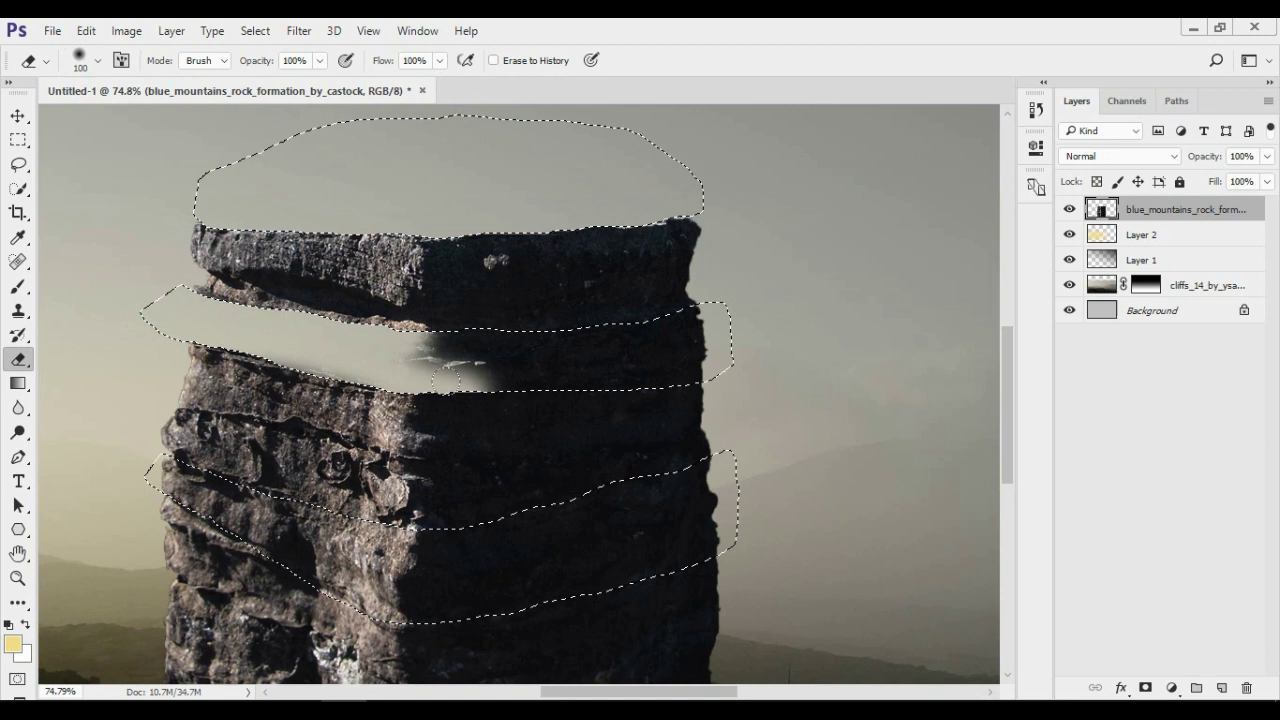
left_click_drag(790, 281, 580, 490)
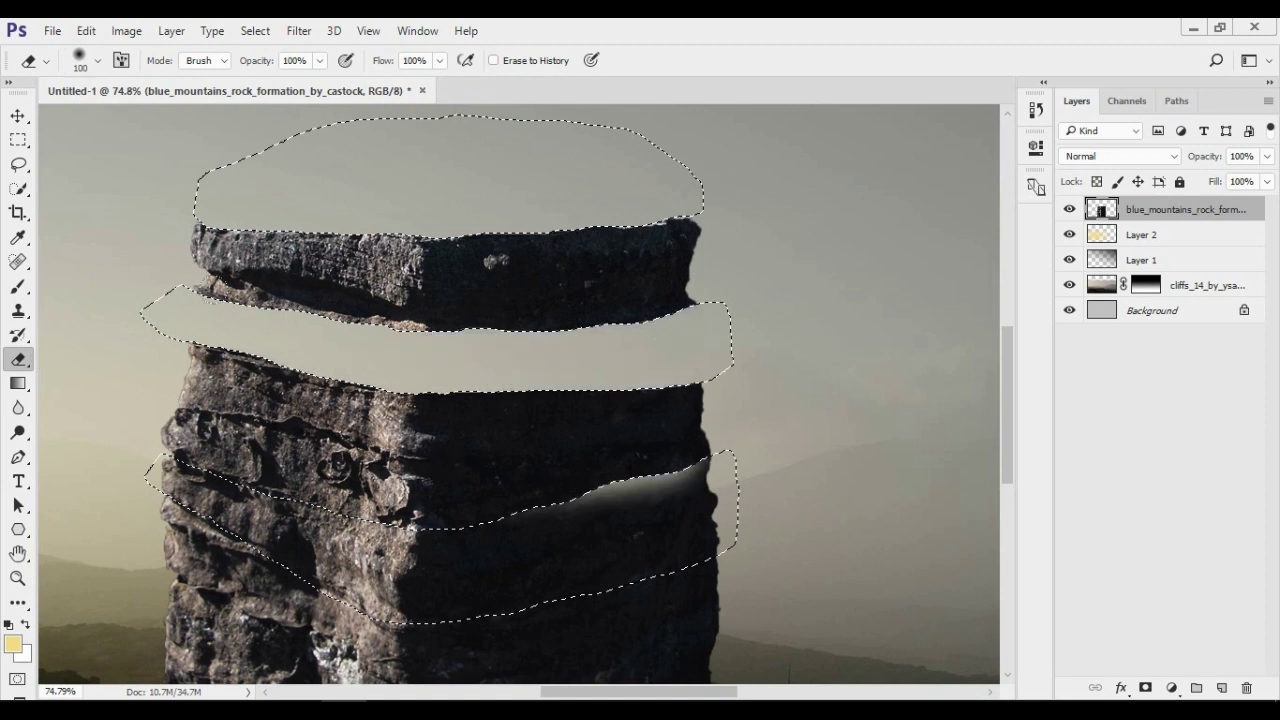
left_click_drag(200, 485, 705, 538)
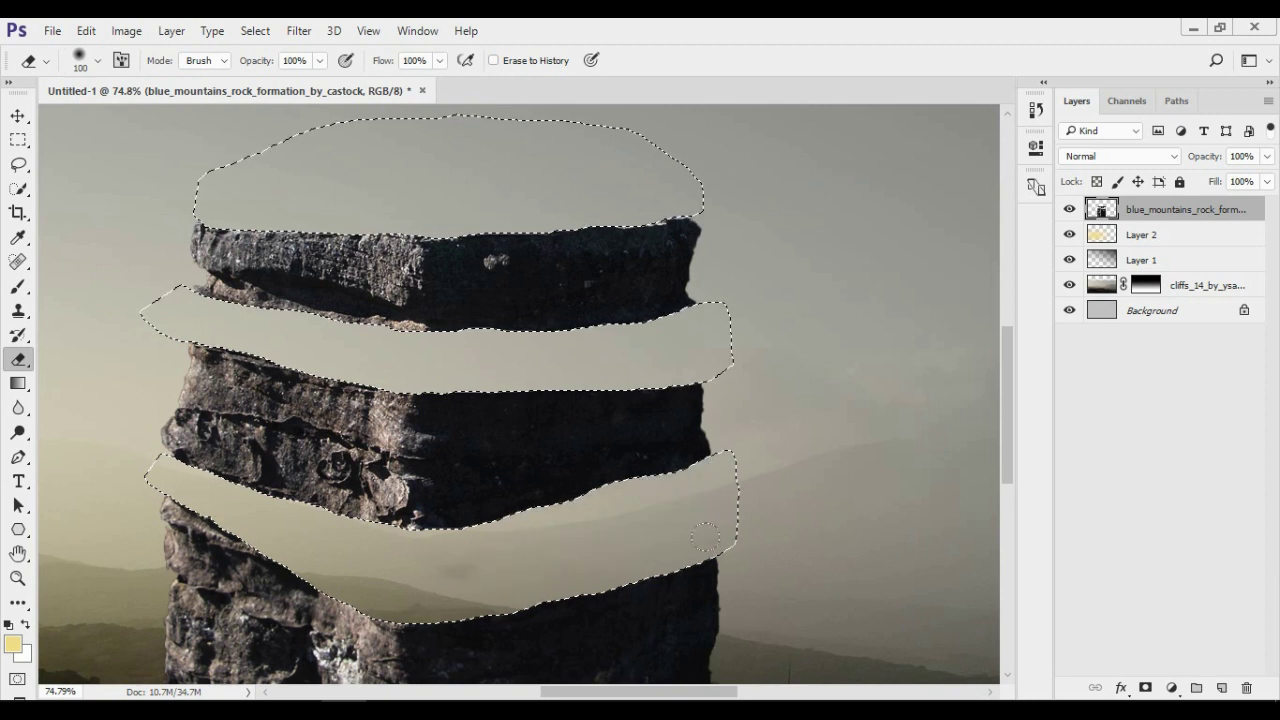
- Zoom in, extend the lasso around the lower gap band, and erase the rock inside it
key("z")
left_click(170, 634)
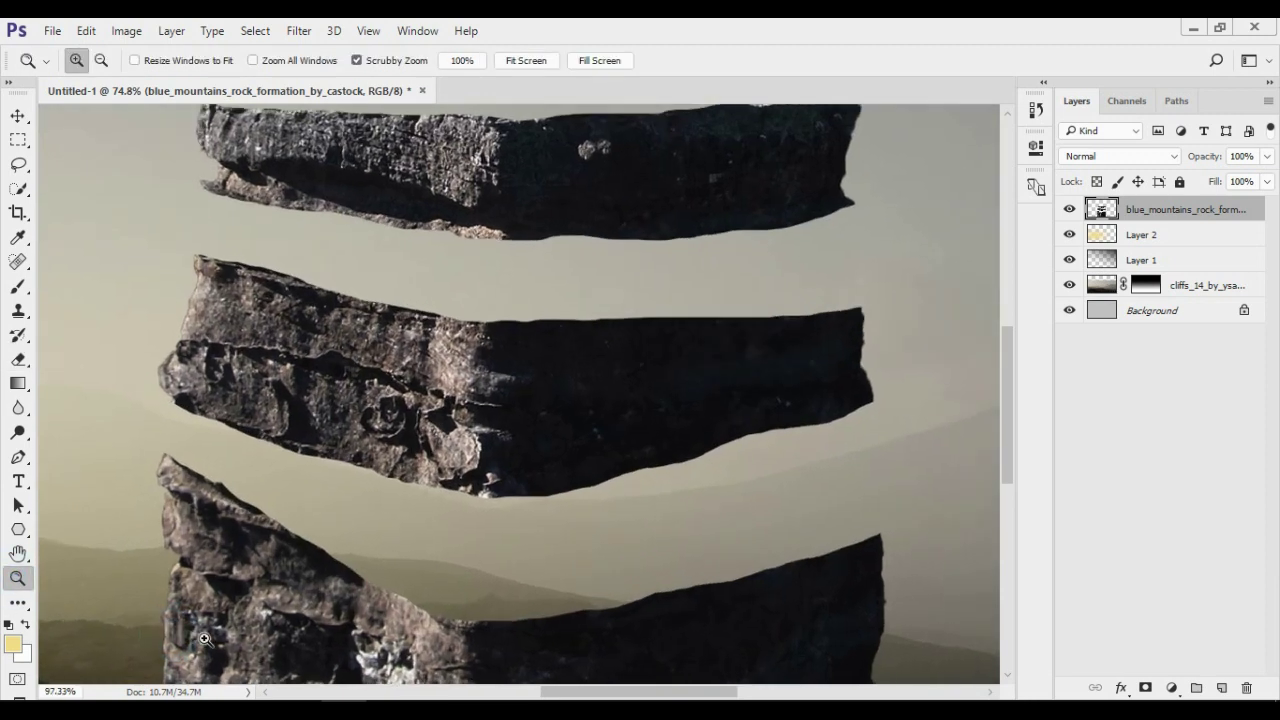
left_click(18, 164)
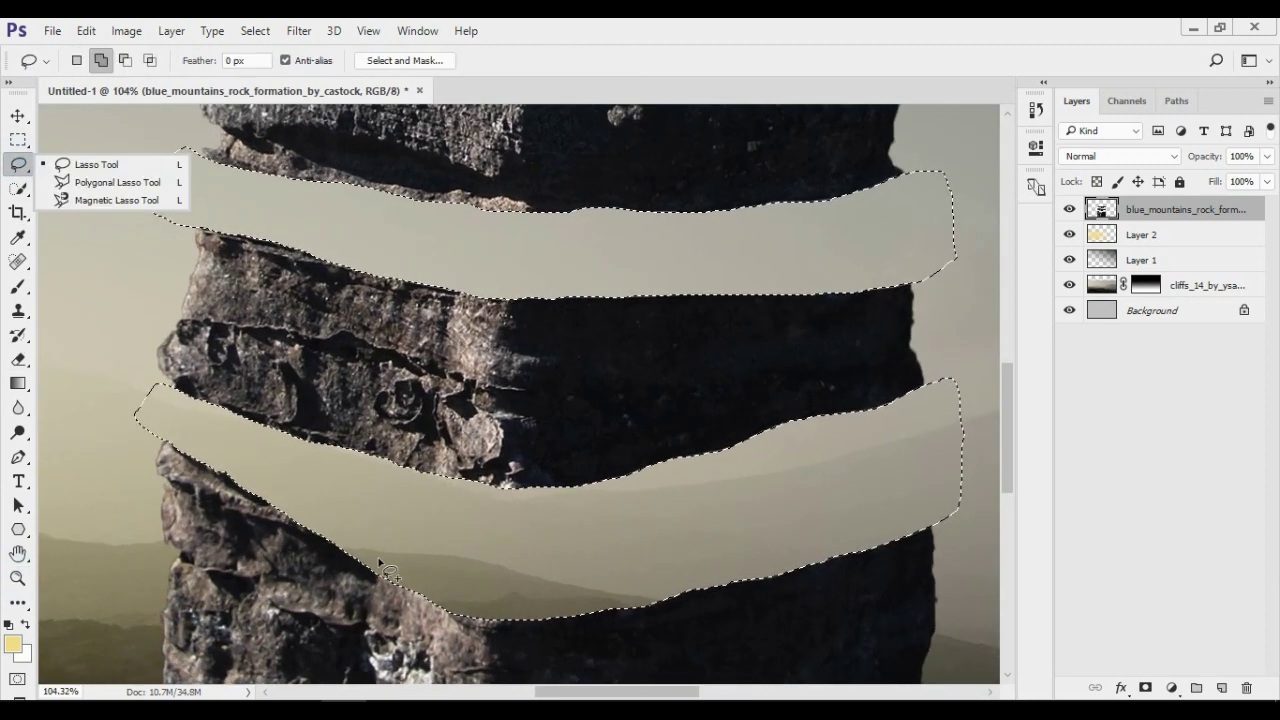
left_click_drag(373, 560, 232, 530)
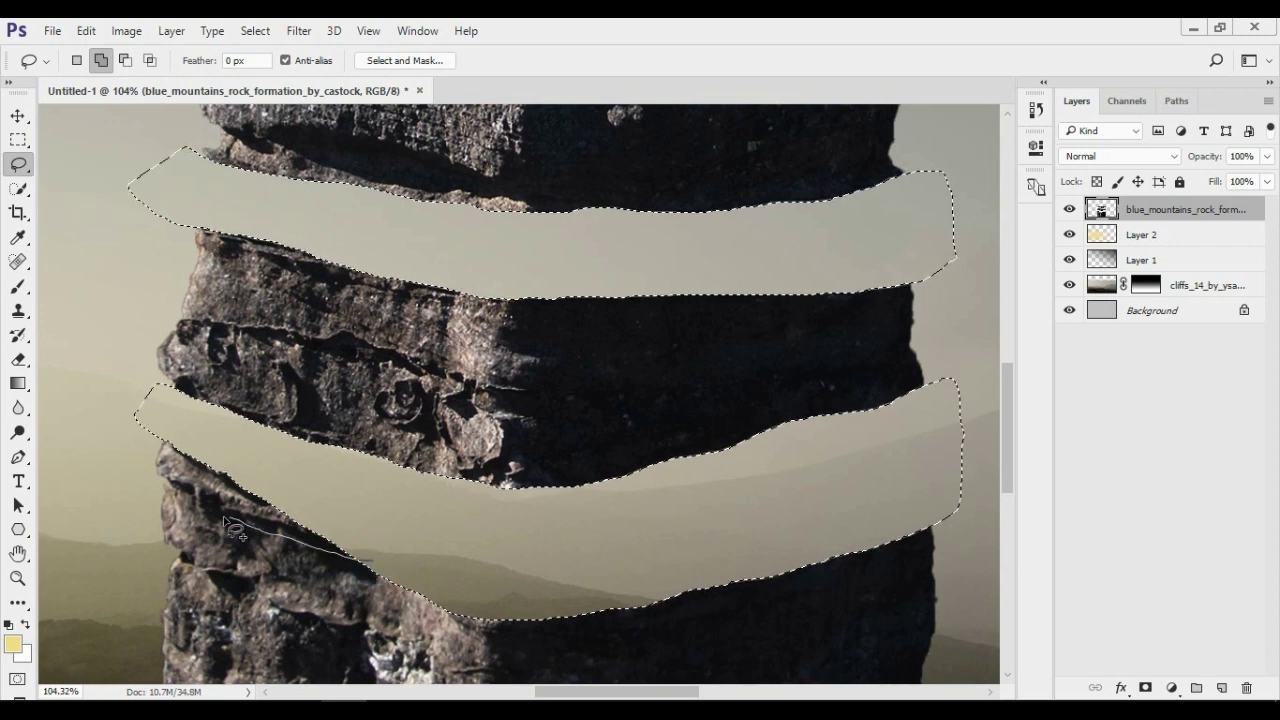
left_click_drag(393, 556, 395, 558)
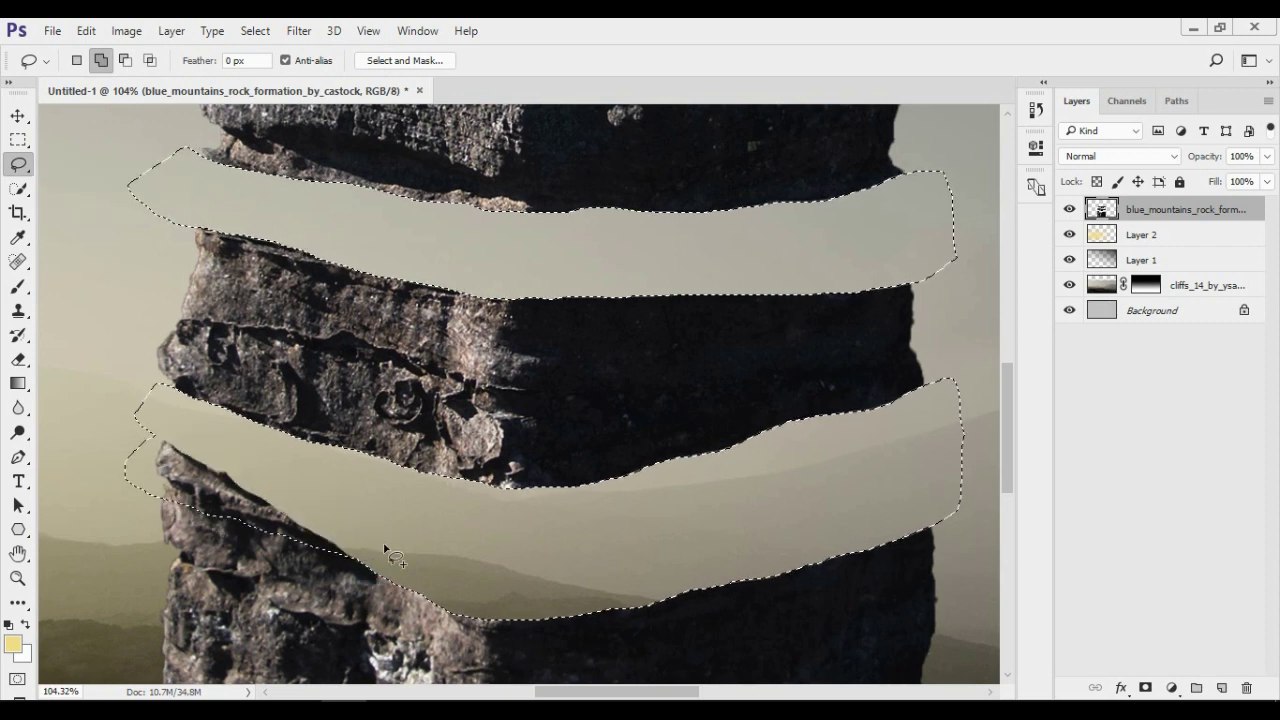
left_click(18, 359)
left_click_drag(189, 472, 345, 550)
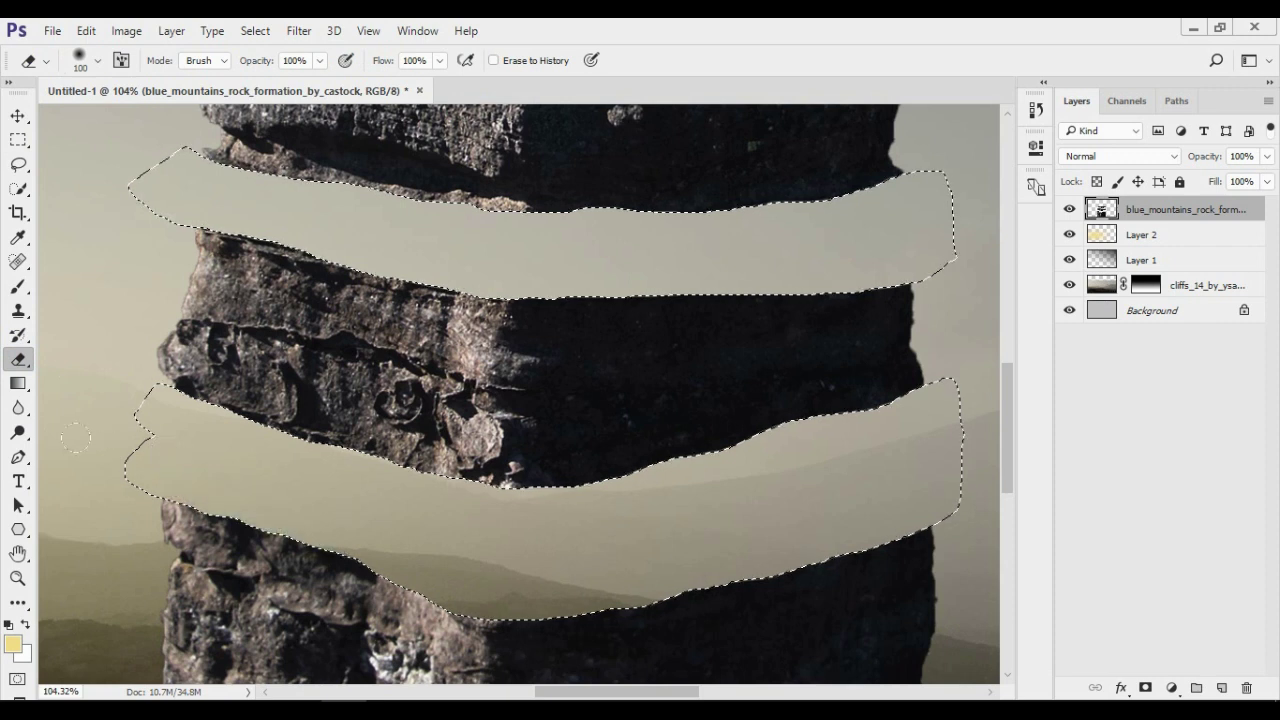
- Deselect and zoom to about 78% on the upper slabs
left_click(18, 140)
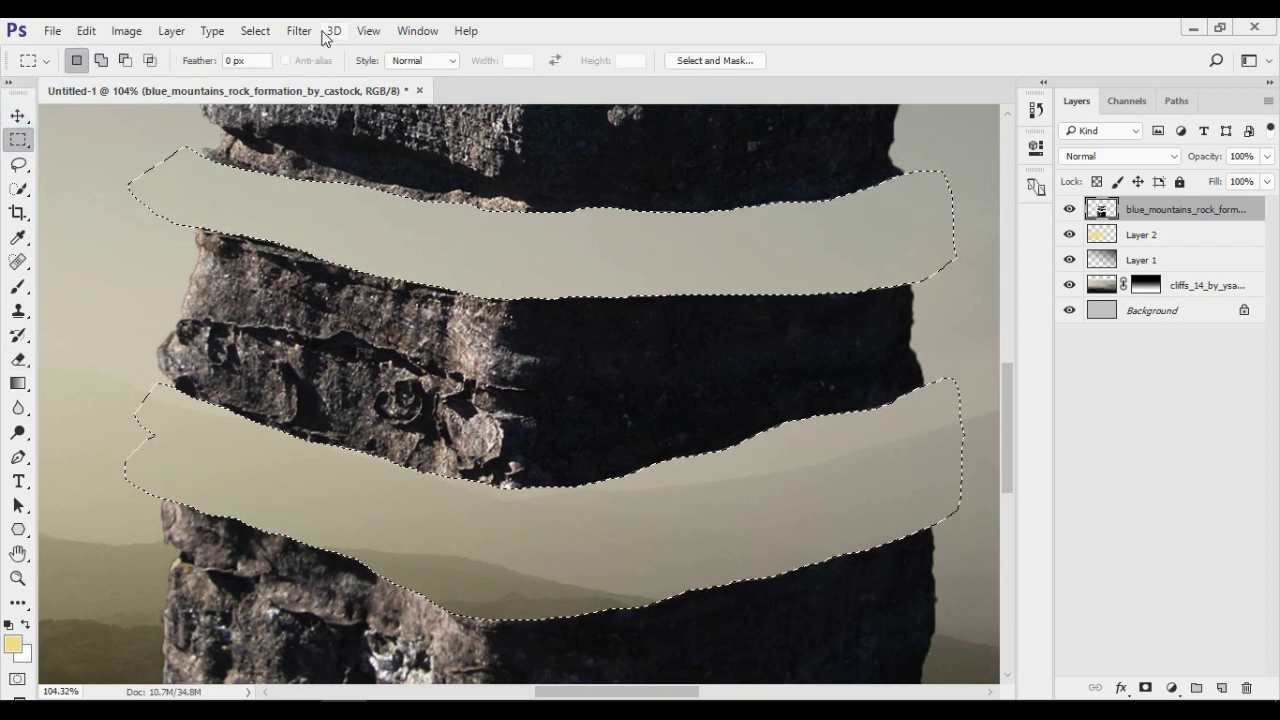
left_click(255, 30)
left_click(272, 68)
left_click(18, 578)
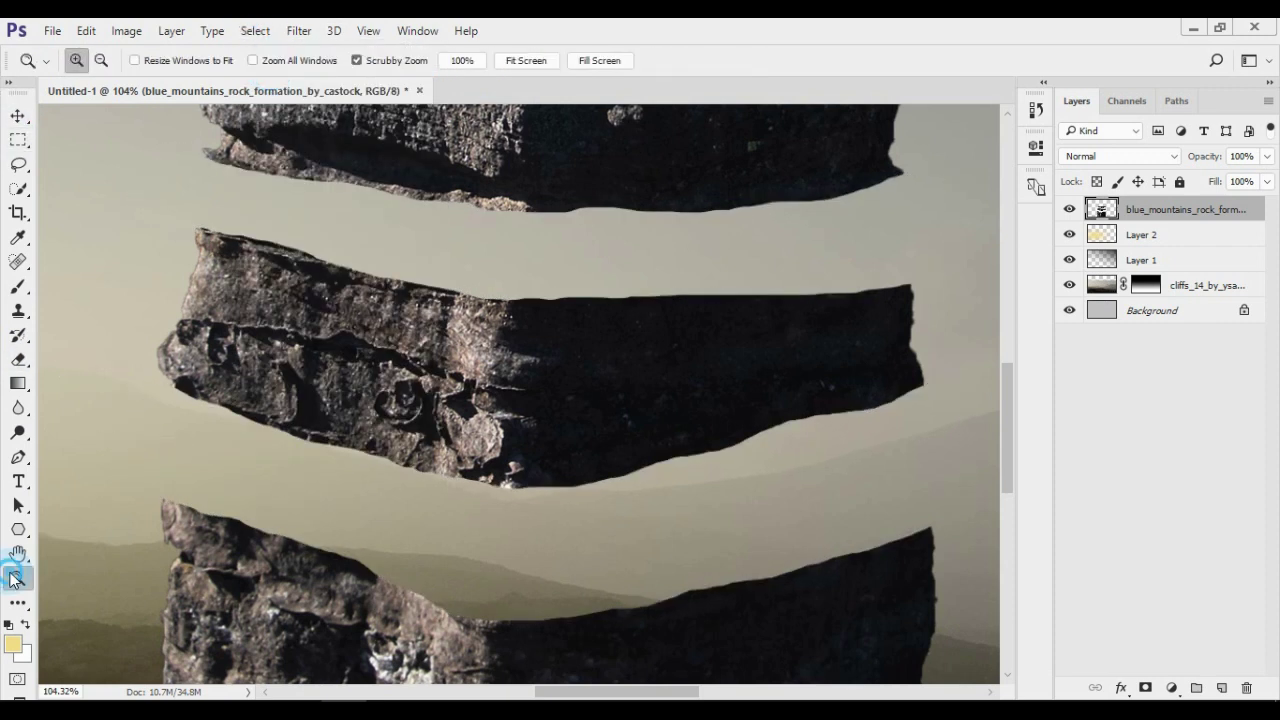
left_click_drag(349, 475, 287, 485)
left_click_drag(358, 258, 280, 281)
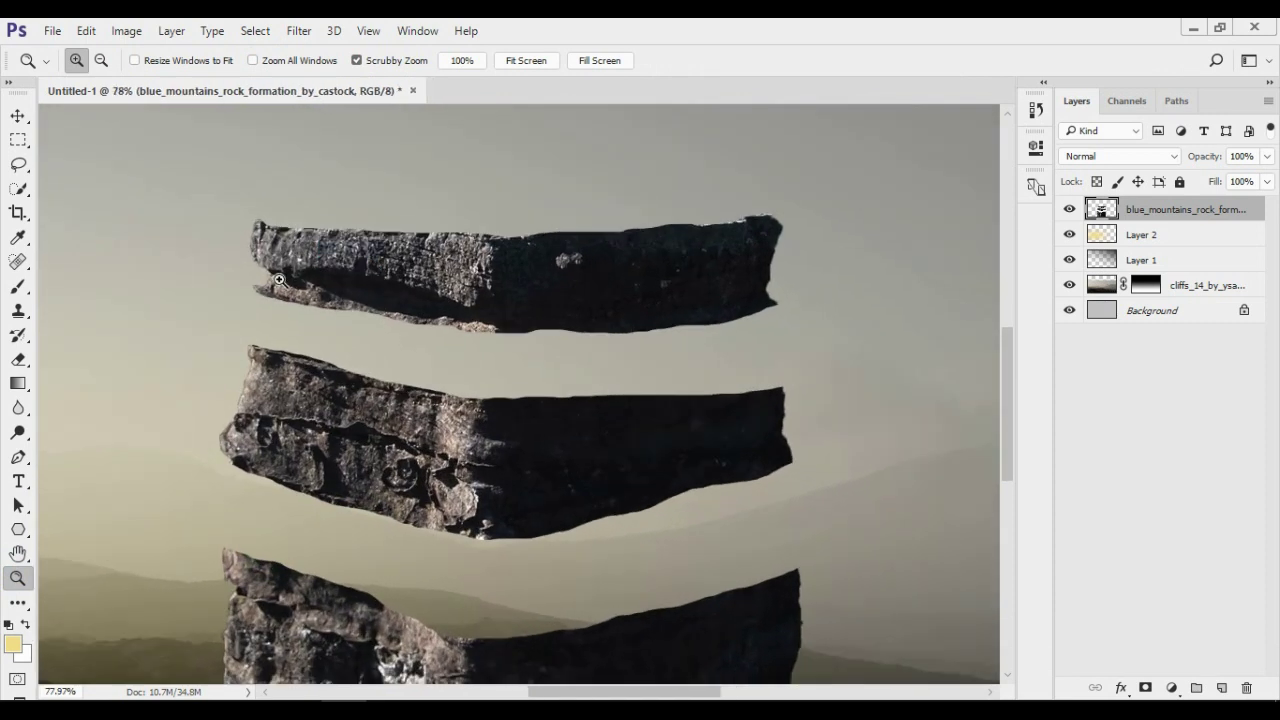
- Erase the top slab's ragged lower left edge with a 100%-hardness eraser
left_click(18, 357)
right_click(180, 336)
left_click_drag(322, 423, 390, 422)
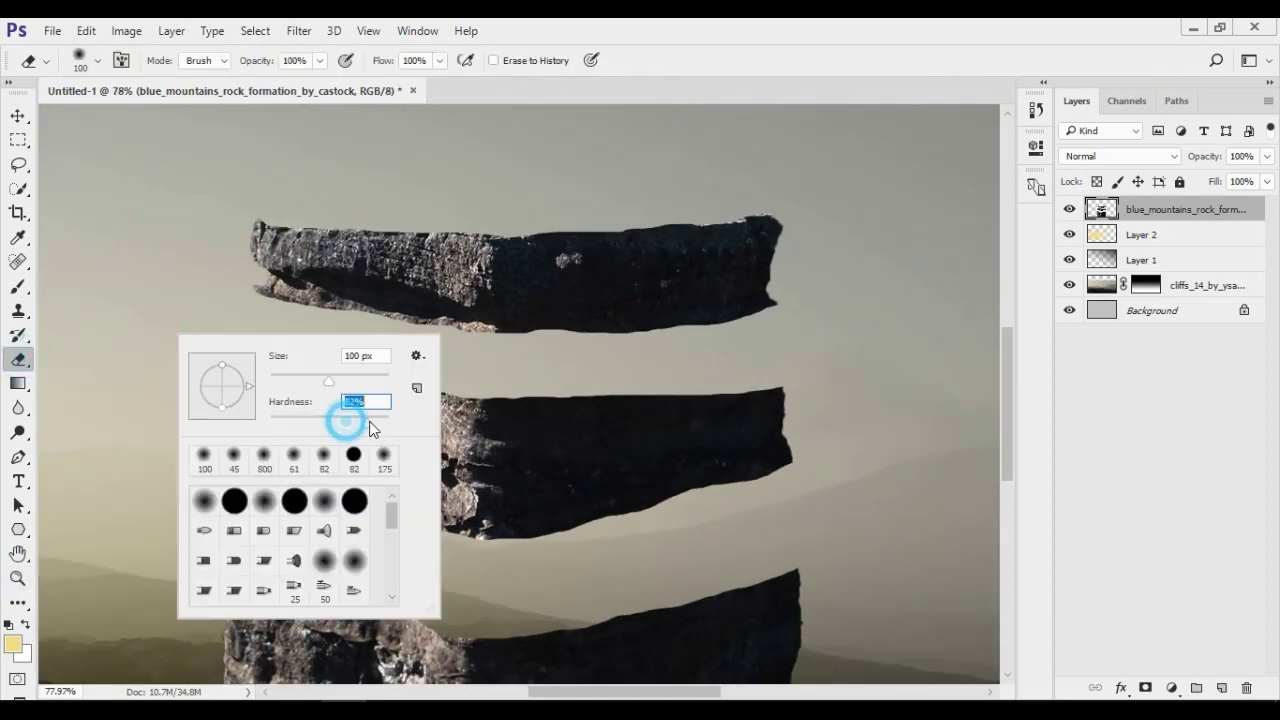
key("Return")
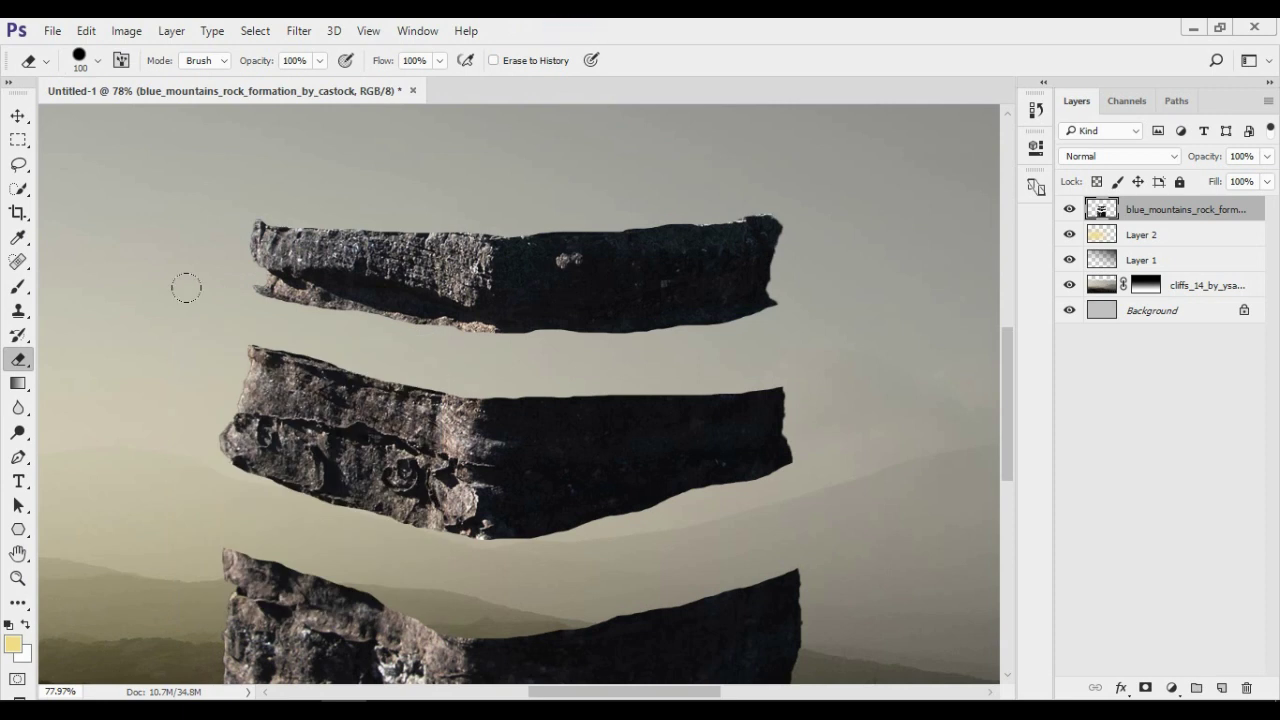
left_click_drag(244, 290, 338, 318)
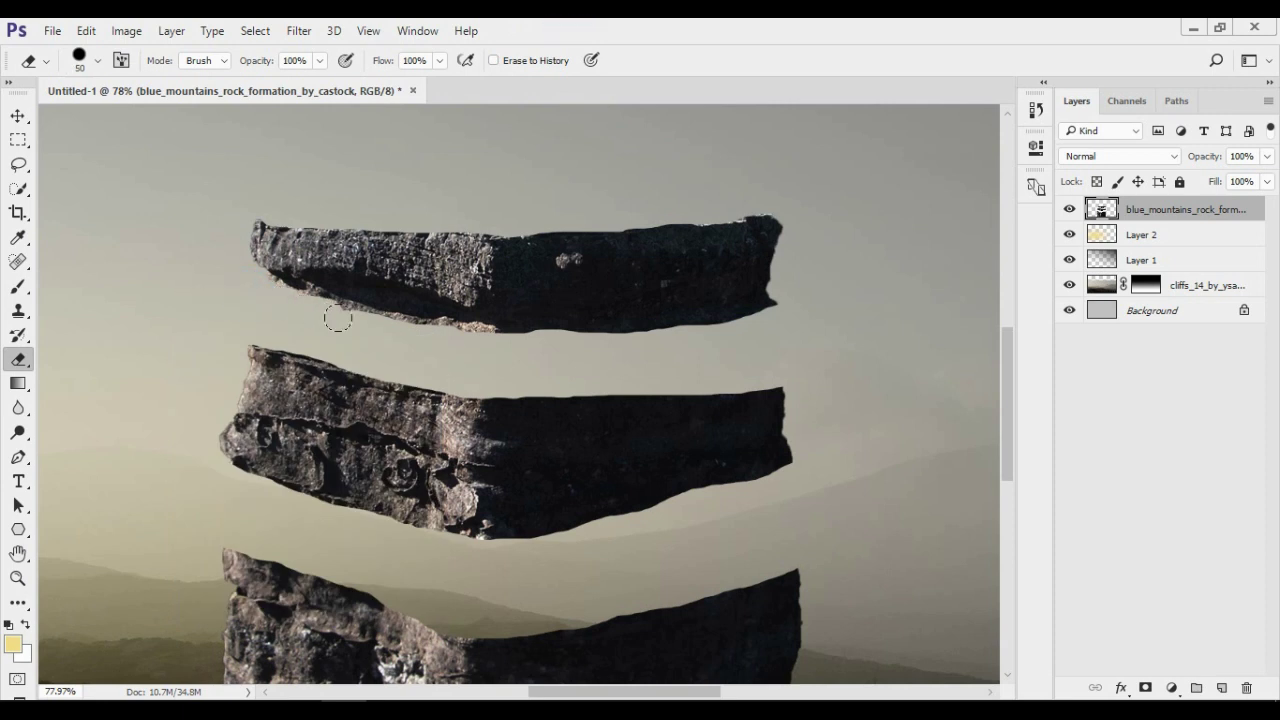
left_click(17, 579)
mouse_move(337, 465)
left_mouse_down()
mouse_move(450, 638)
mouse_move(469, 640)
left_mouse_up()
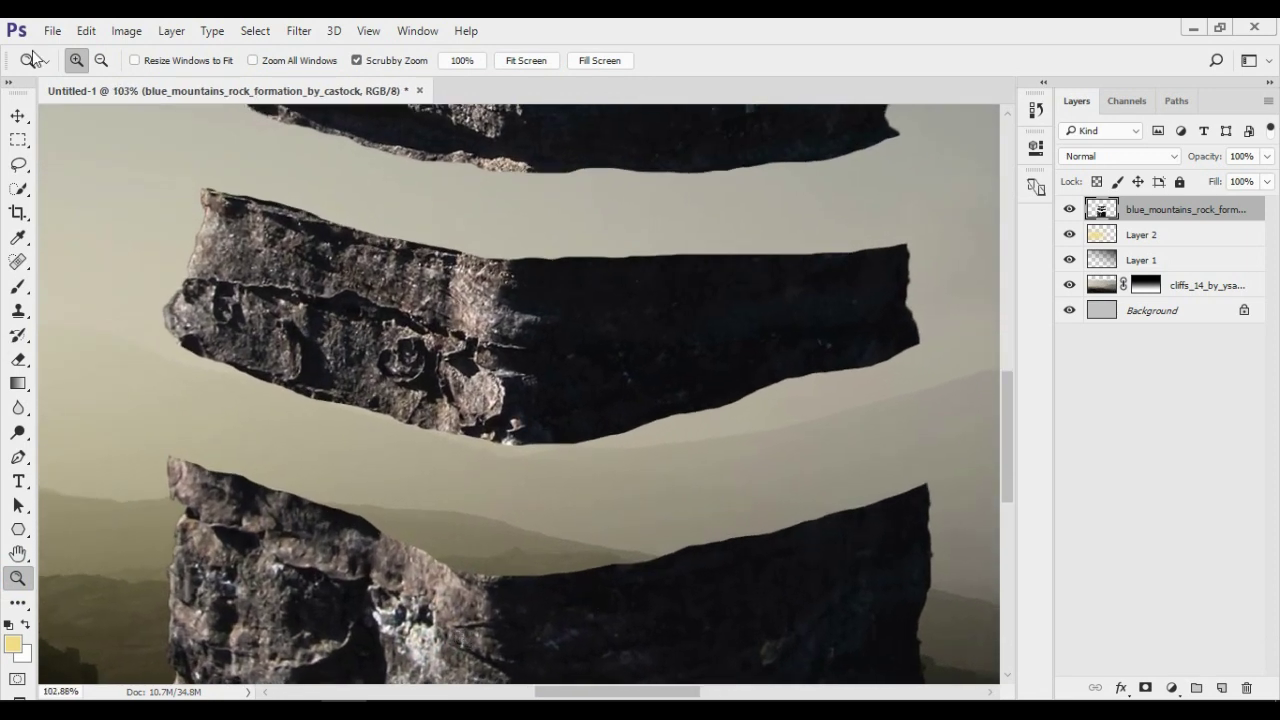
- Try lassoing the lower slab's top, deselecting two bad attempts
left_click(18, 164)
left_click(96, 164)
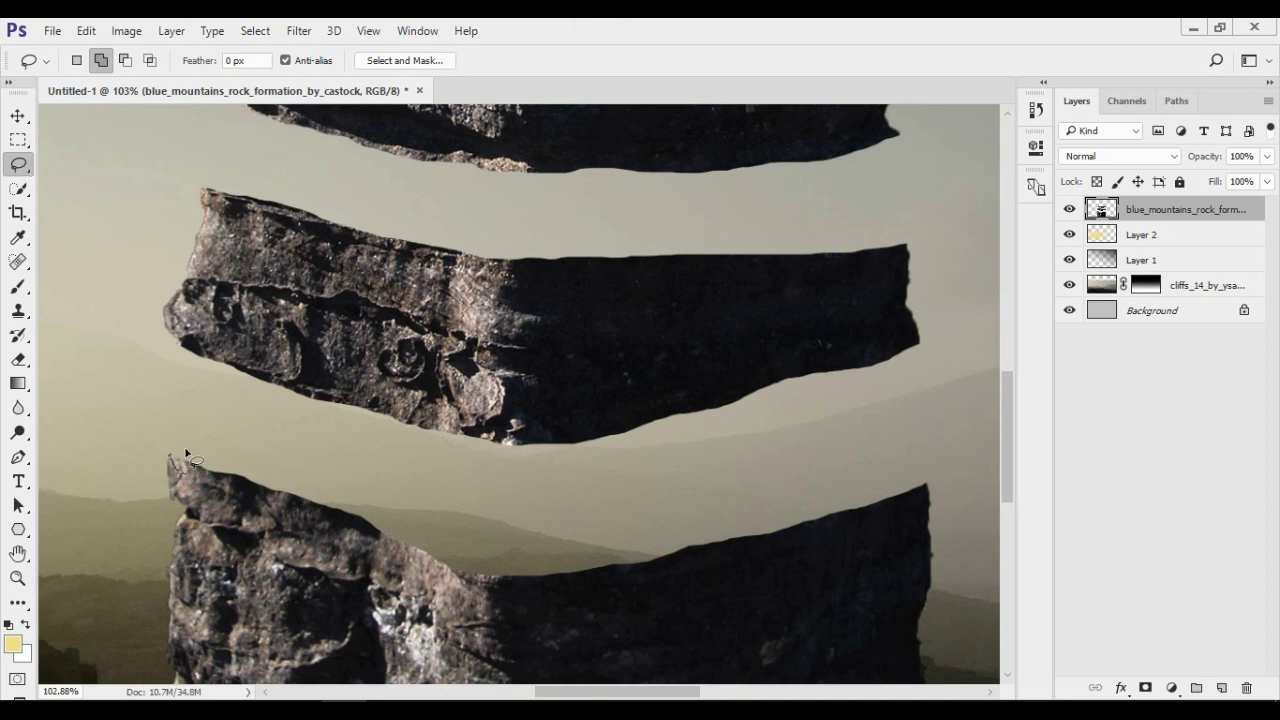
left_click_drag(510, 464, 497, 455)
left_click(255, 31)
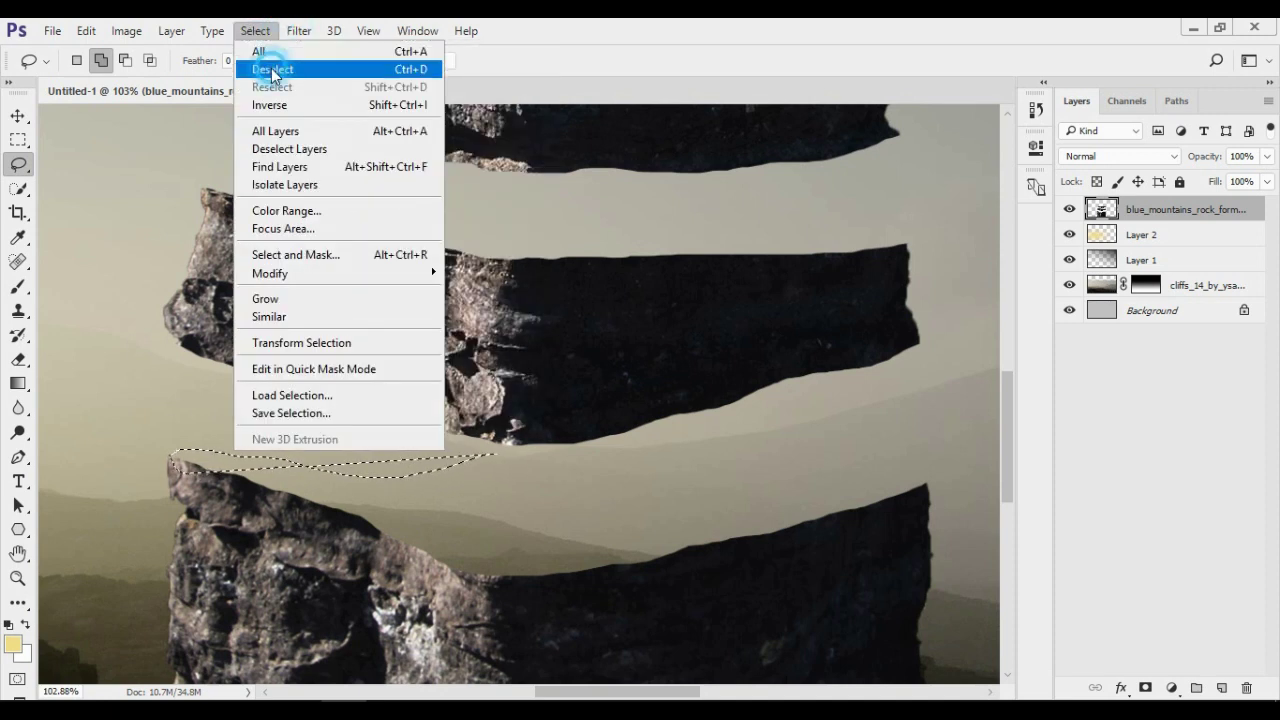
left_click(274, 69)
left_click_drag(264, 438, 262, 440)
left_click(298, 31)
left_click(278, 70)
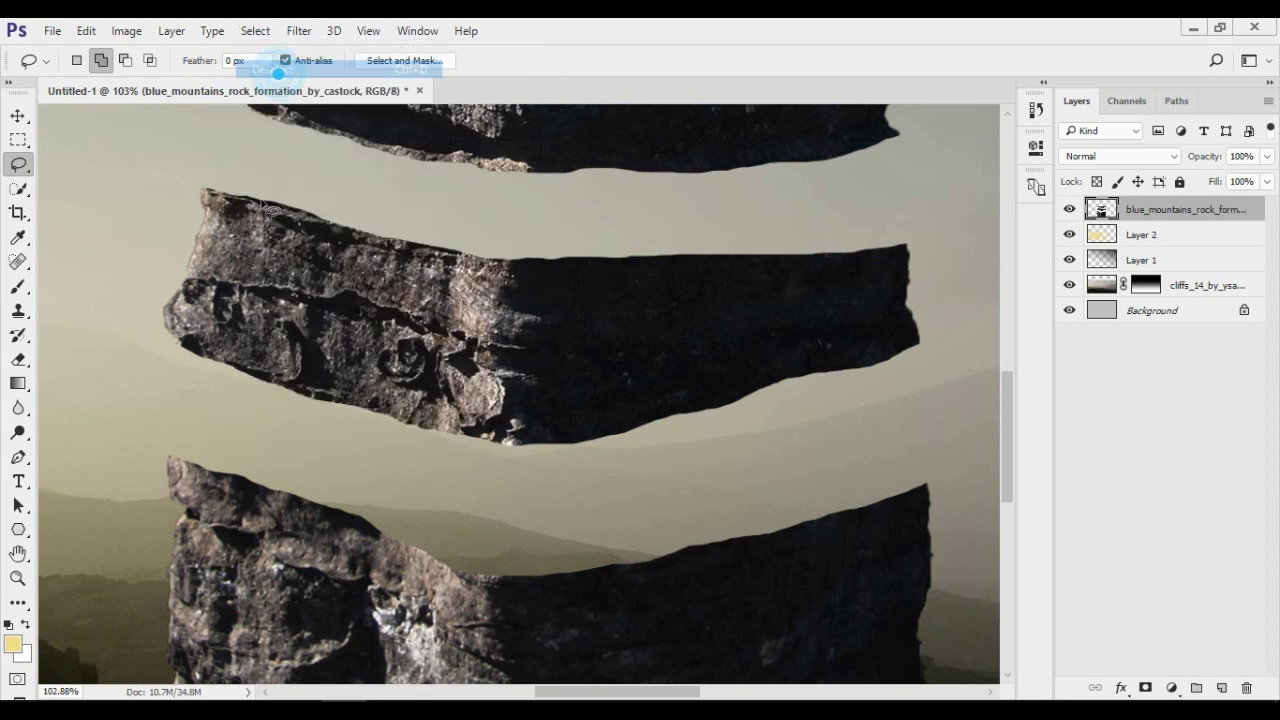
- Lasso around the lower slab's top surface
left_click_drag(286, 537, 228, 510)
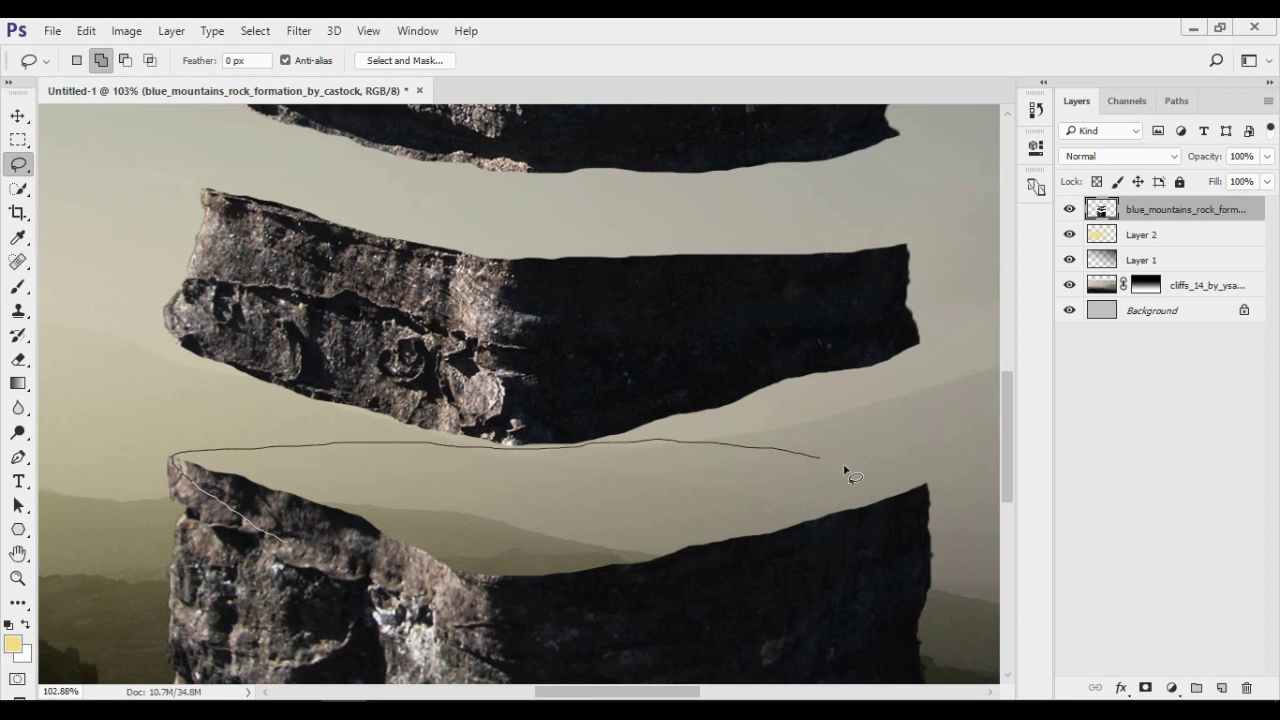
left_click_drag(866, 551, 418, 605)
left_click_drag(1005, 445, 1011, 408)
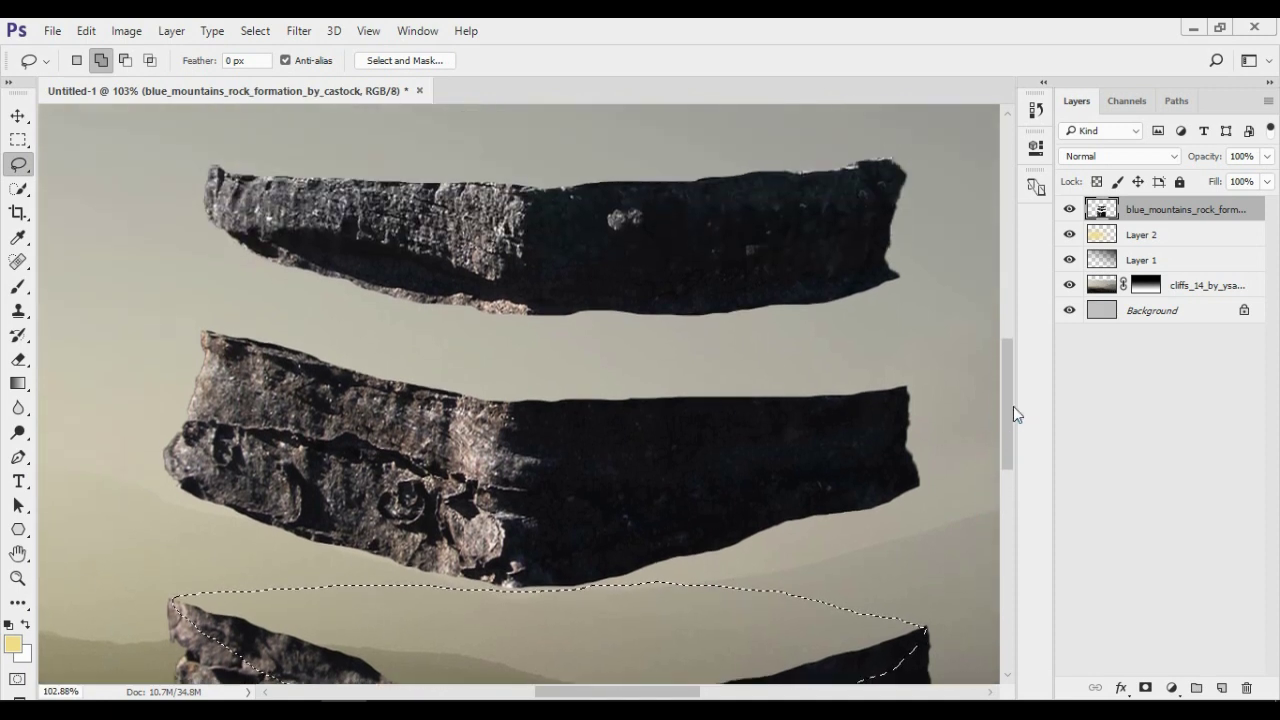
left_click_drag(866, 415, 902, 400)
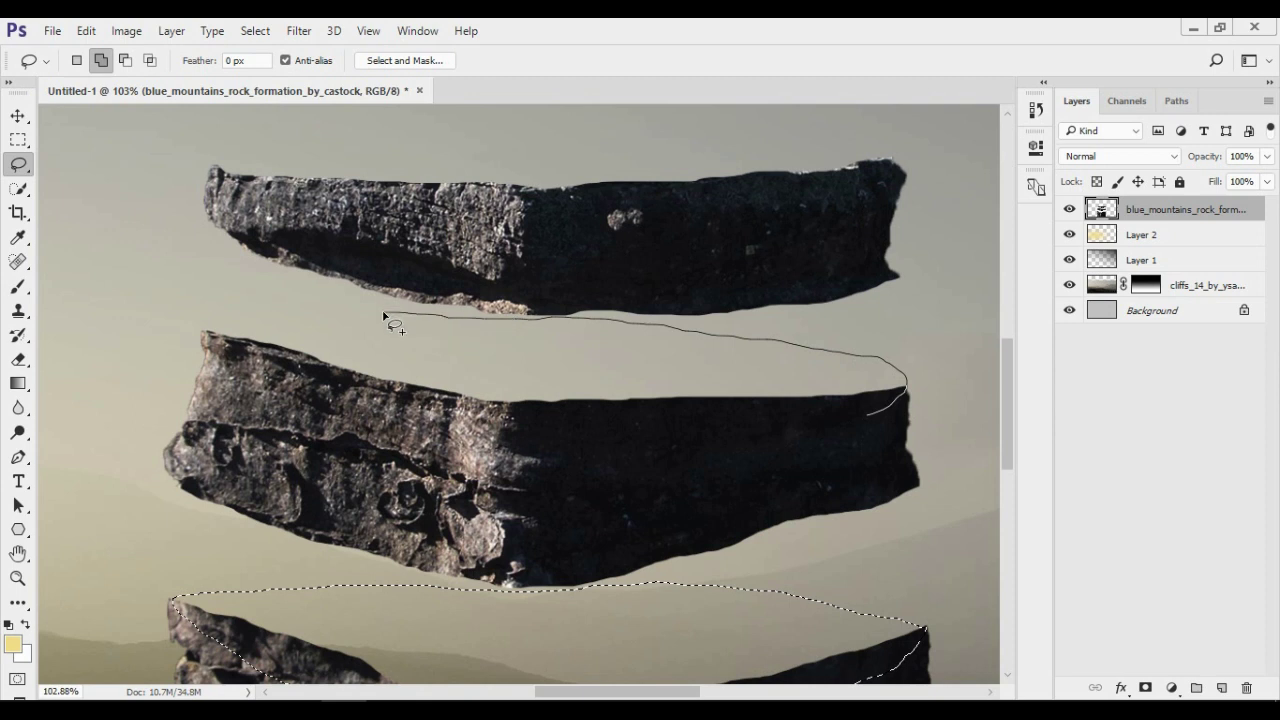
- Add the upper slabs' top surfaces to the selection and zoom to 90.8%
left_click_drag(213, 344, 868, 413)
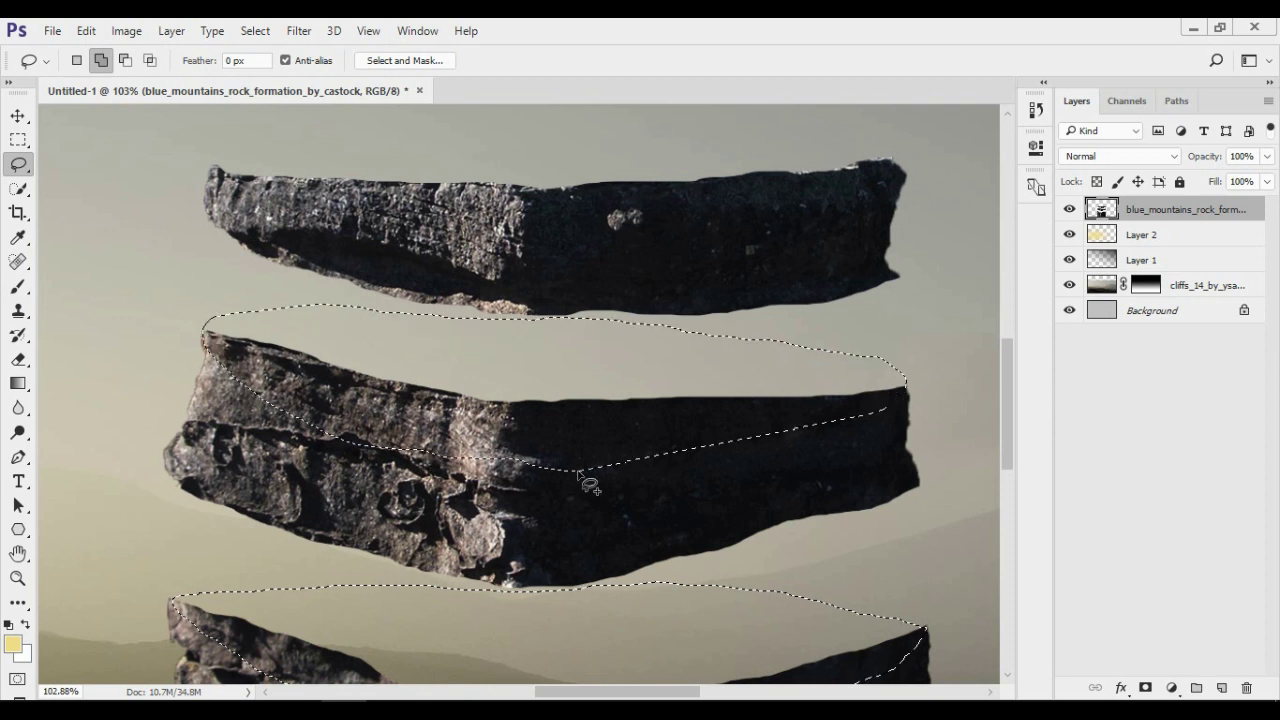
left_click_drag(1008, 416, 1010, 358)
left_click_drag(875, 437, 862, 360)
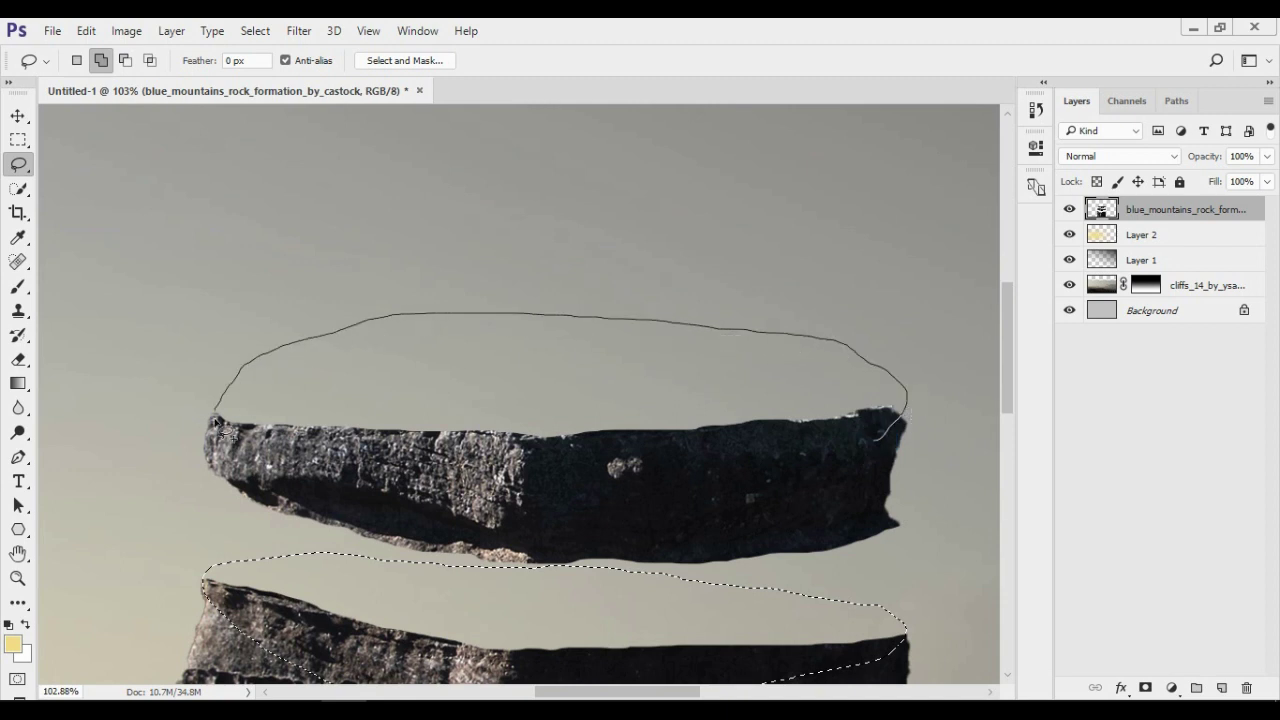
left_click_drag(220, 428, 880, 437)
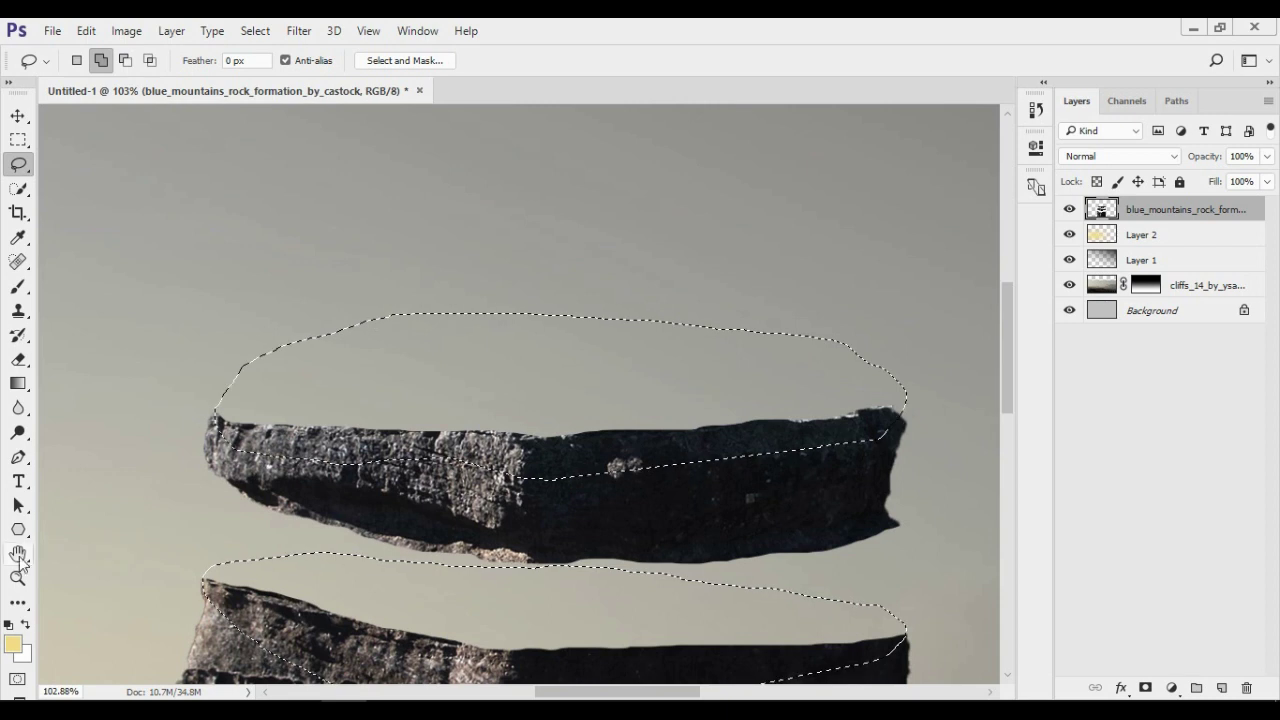
left_click(18, 577)
mouse_move(439, 397)
left_mouse_down()
mouse_move(380, 400)
mouse_move(460, 414)
left_mouse_up()
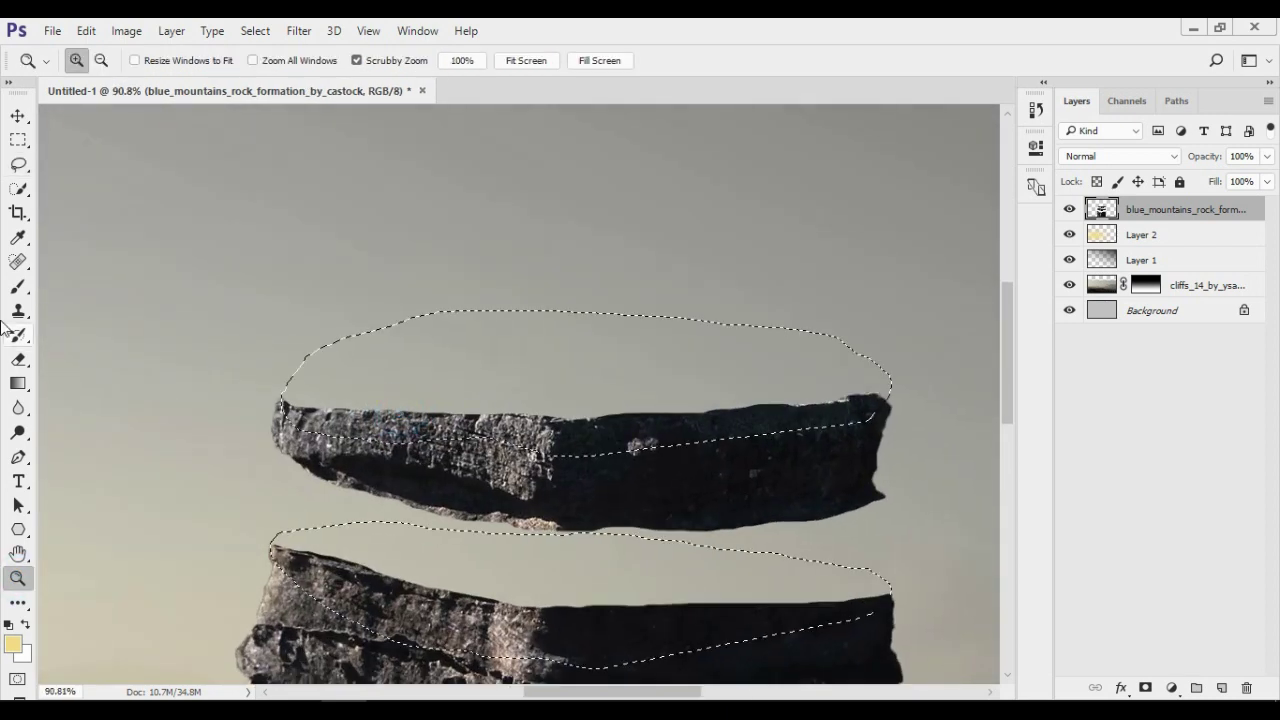
- Create Layer 3 above Layer 2 with a 124 px brush and pale yellow colour
left_click(18, 287)
left_click(1180, 234)
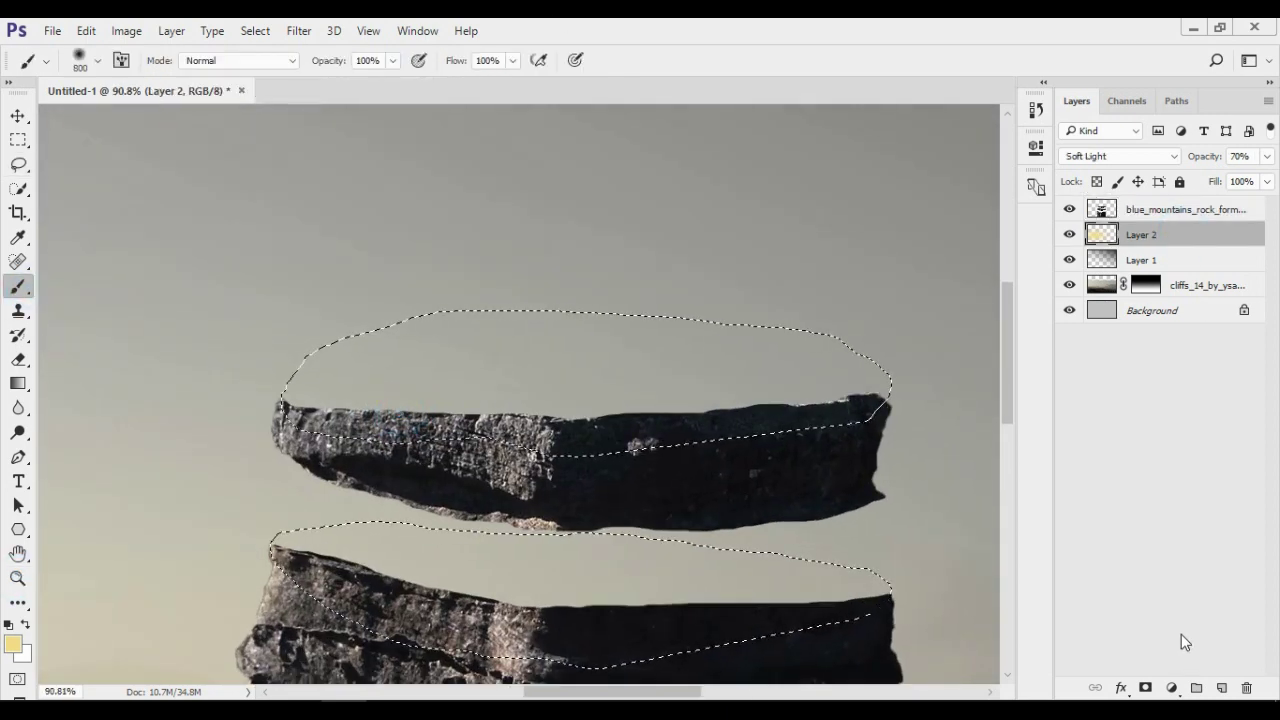
left_click(1221, 687)
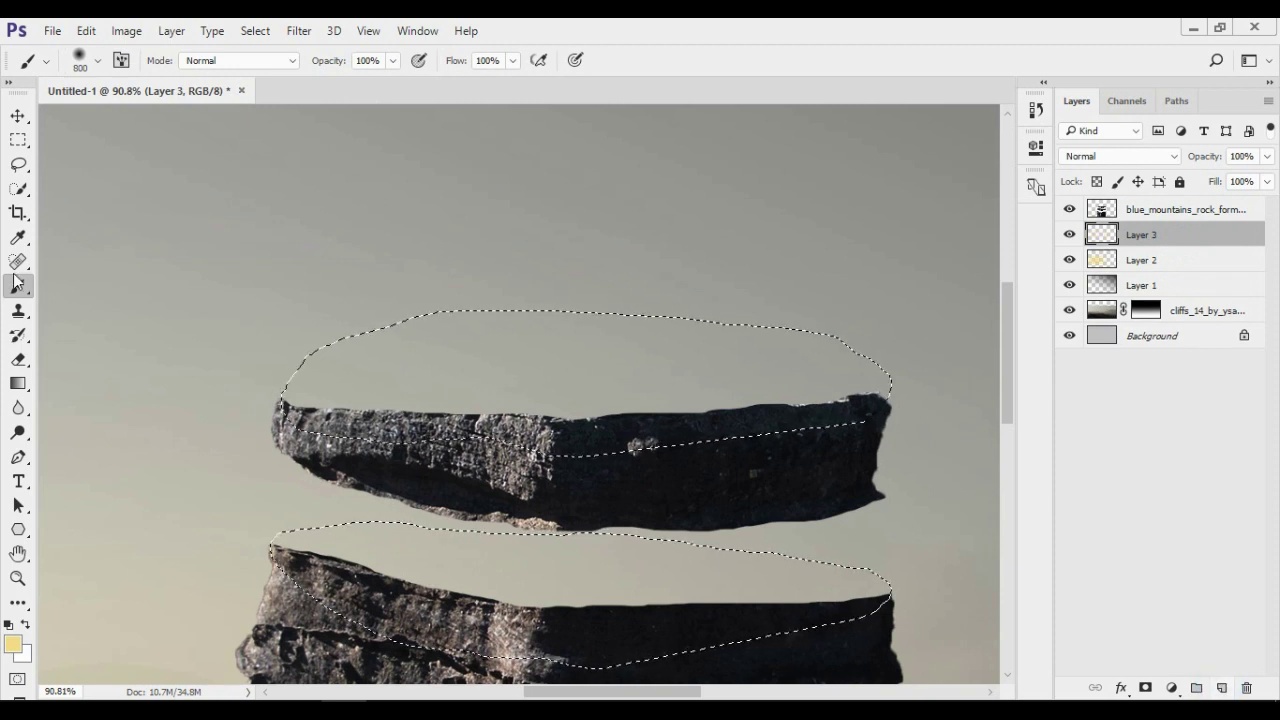
right_click(200, 296)
left_click_drag(385, 343, 357, 343)
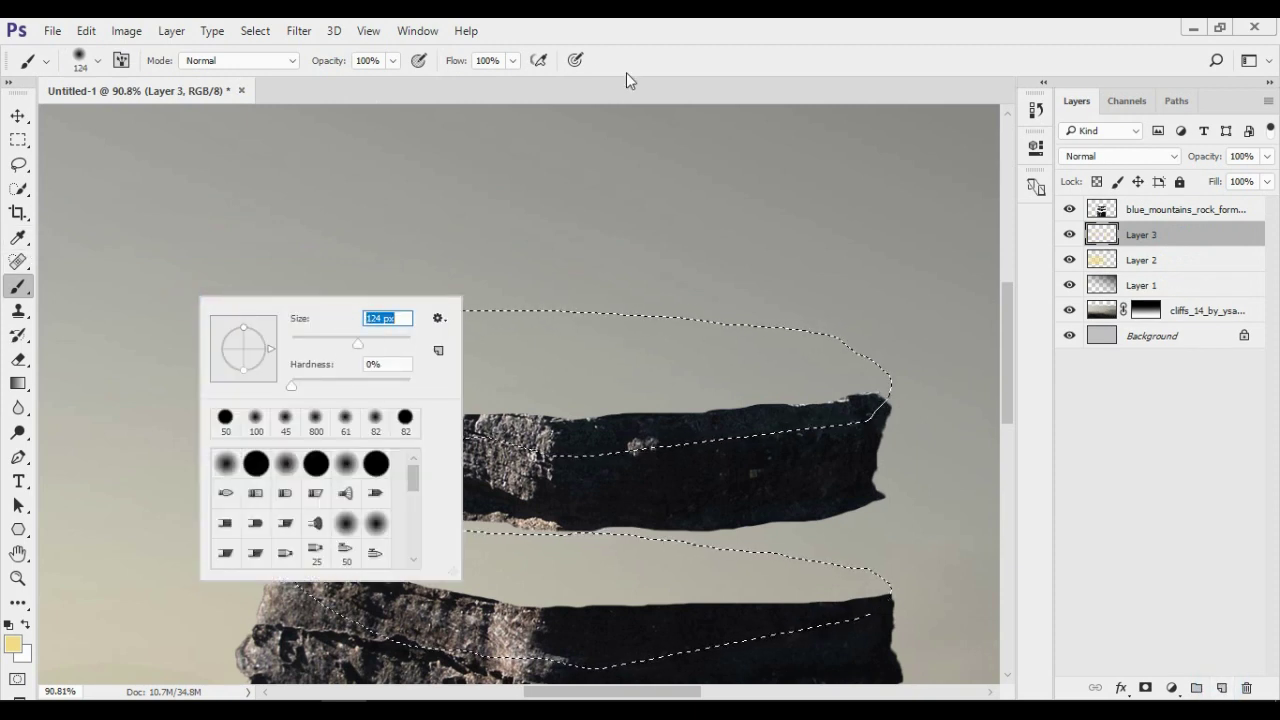
key("Return")
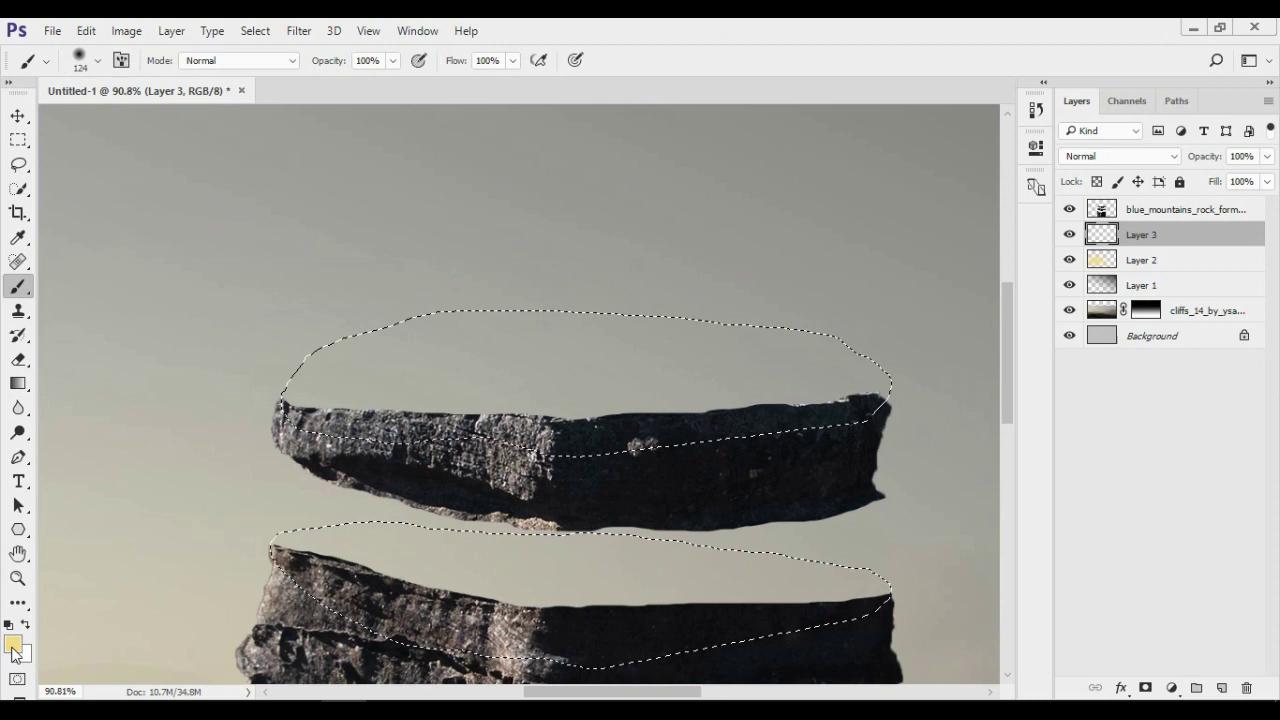
left_click(13, 645)
left_click(818, 176)
- Paint all three selected slab tops pale yellow, deselect, and pick the grass photo to place
mouse_move(423, 318)
left_mouse_down()
mouse_move(660, 335)
mouse_move(737, 366)
mouse_move(870, 372)
left_mouse_up()
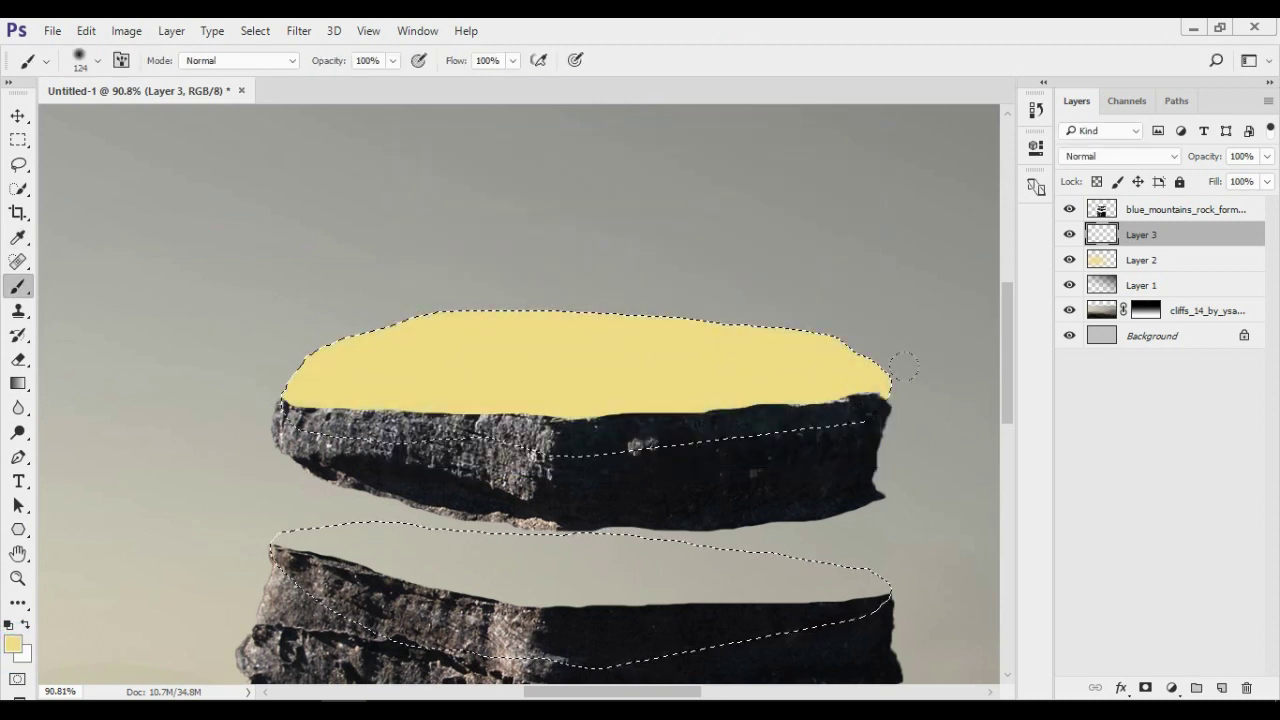
left_click_drag(1008, 308, 1008, 384)
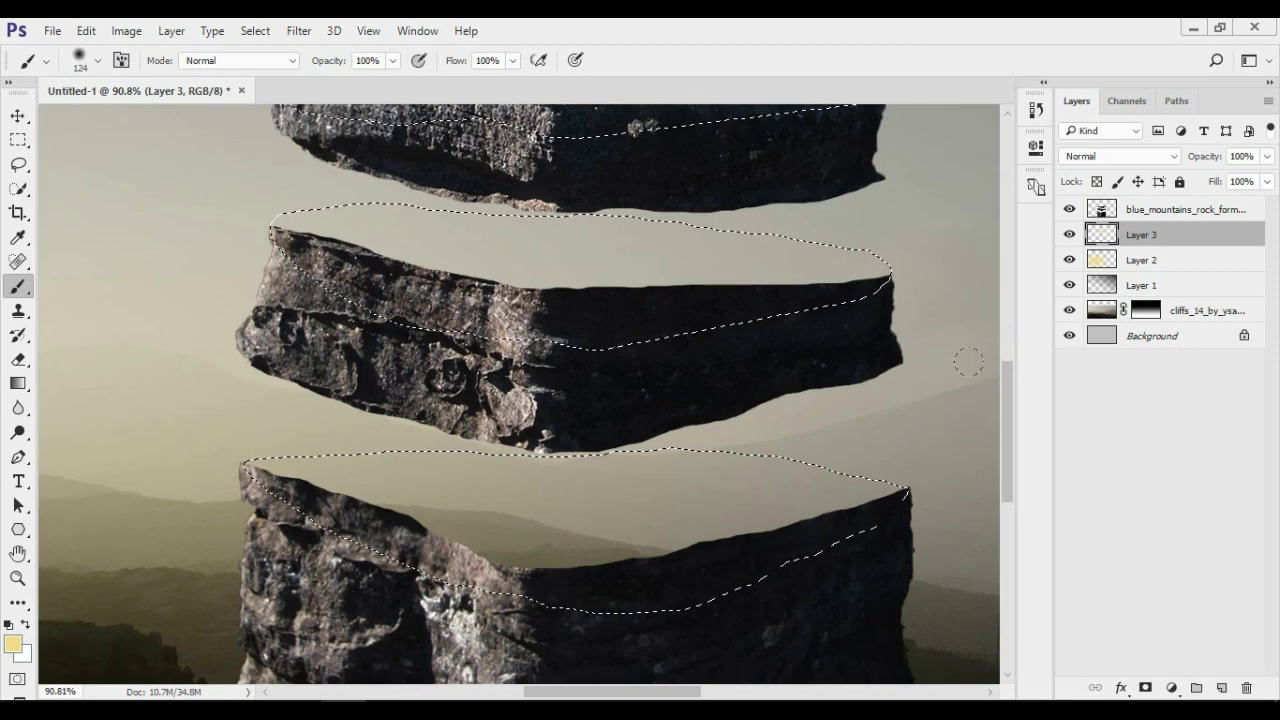
mouse_move(851, 244)
left_mouse_down()
mouse_move(743, 257)
mouse_move(290, 215)
left_mouse_up()
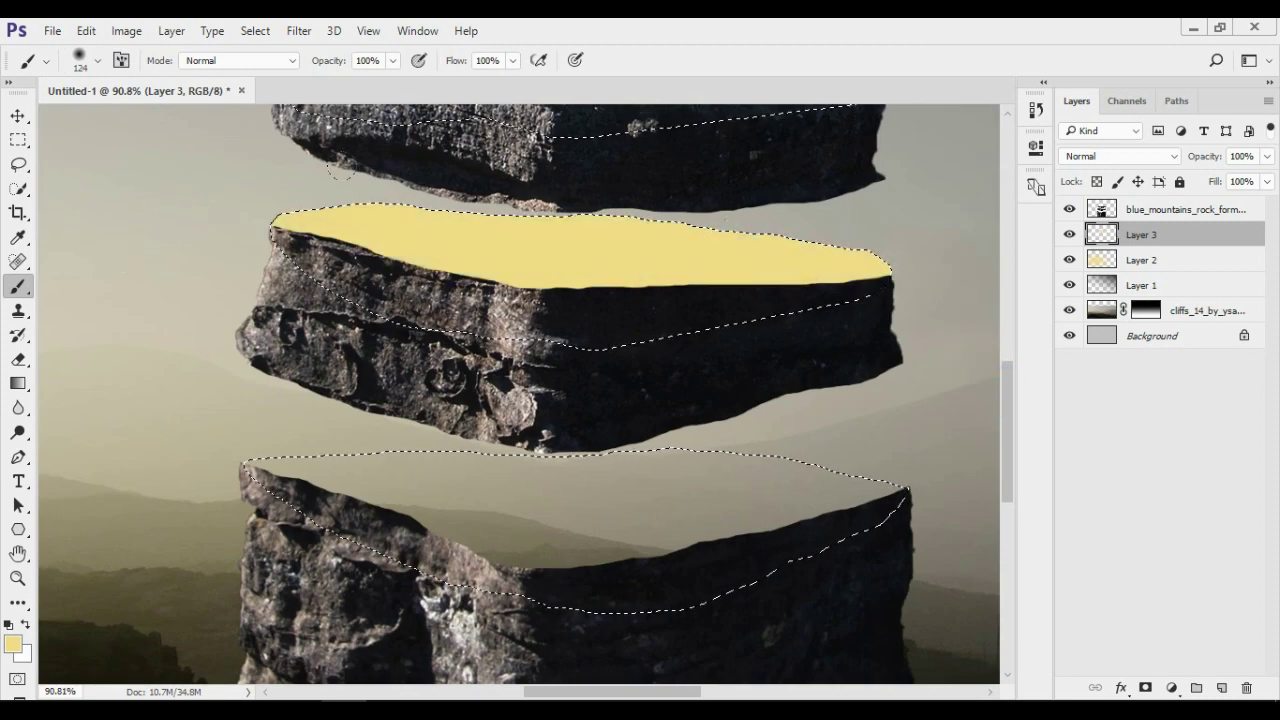
mouse_move(452, 483)
left_mouse_down()
mouse_move(800, 510)
mouse_move(900, 492)
left_mouse_up()
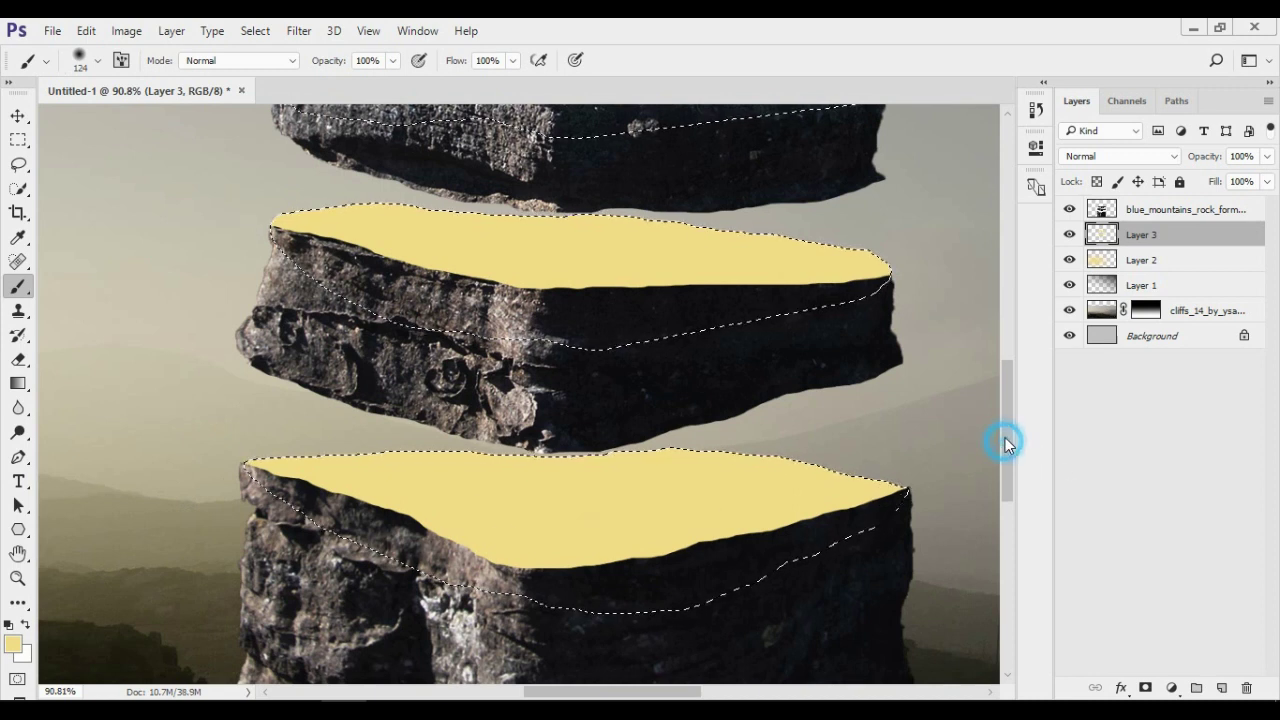
left_click_drag(1005, 437, 1007, 432)
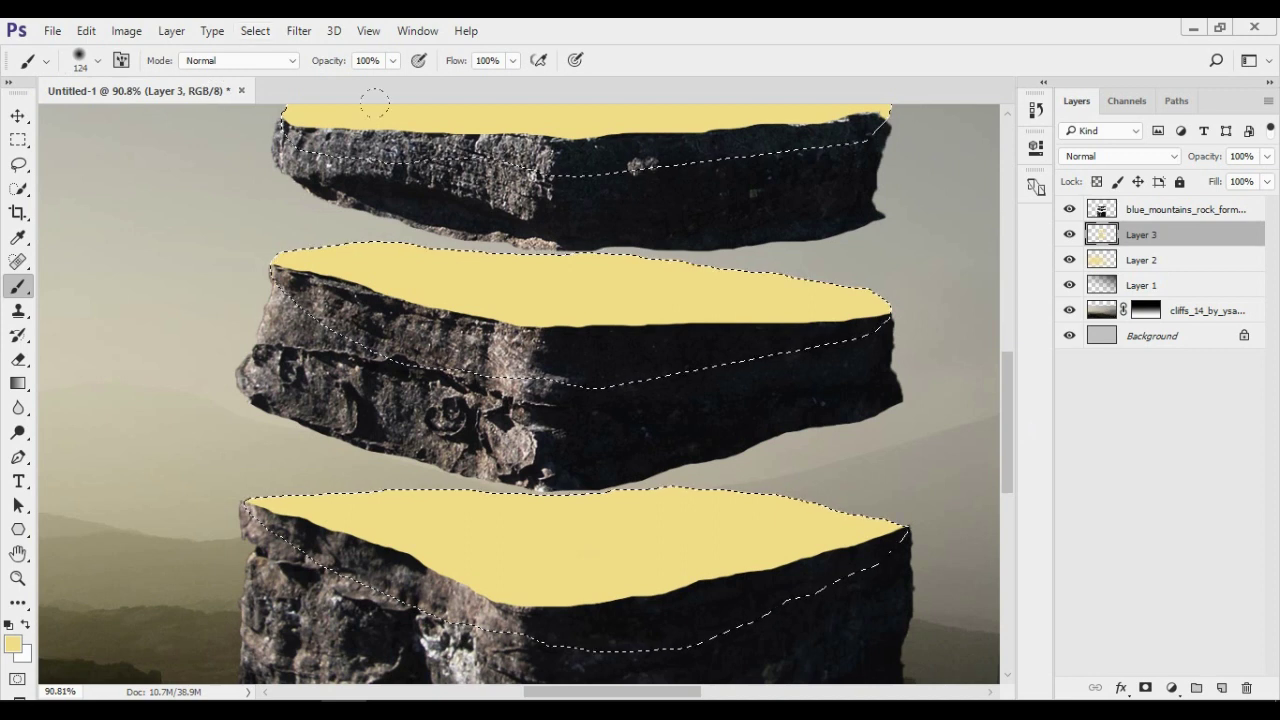
key("ctrl+d")
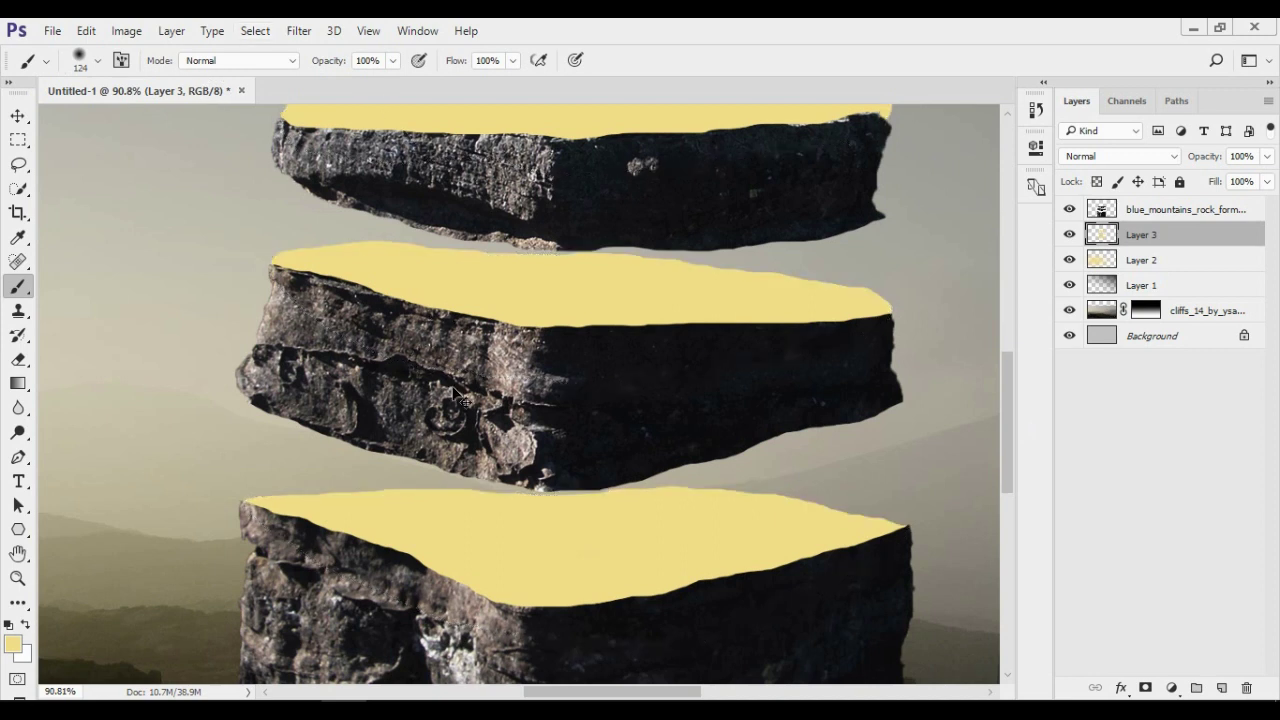
key("ctrl+shift+p")
left_click(451, 166)
- Place the grass photo, move it to the top of the layer stack, and rasterize it
double_click(451, 166)
key("b")
left_click_drag(1180, 234, 1163, 215)
right_click(1163, 215)
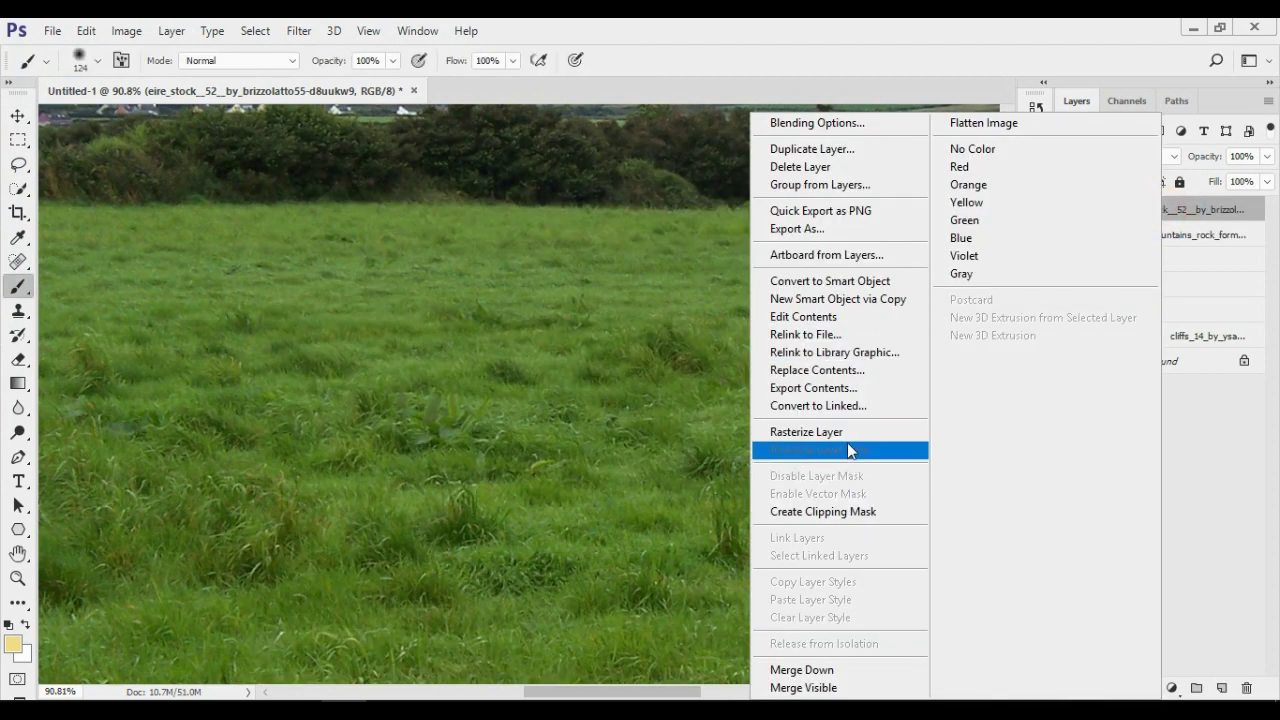
left_click(820, 437)
- Marquee the field below the horizon, add a layer mask, and apply it
key("ctrl+0")
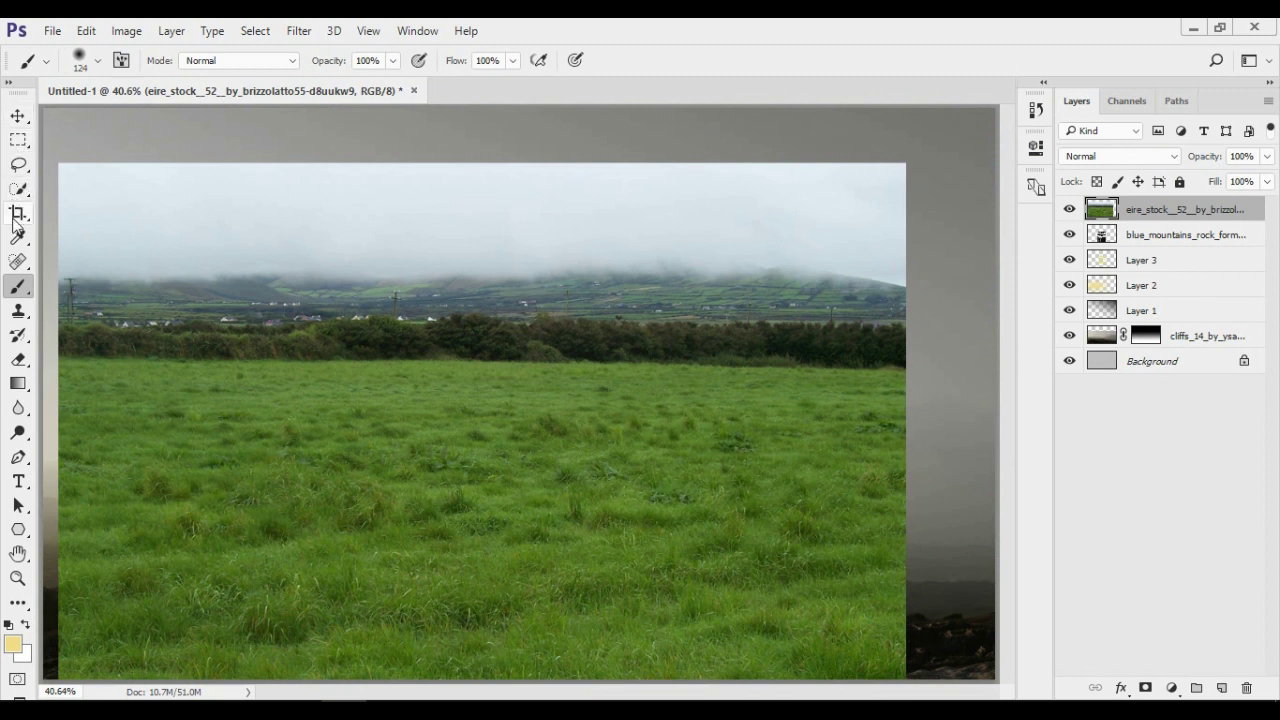
left_click(17, 144)
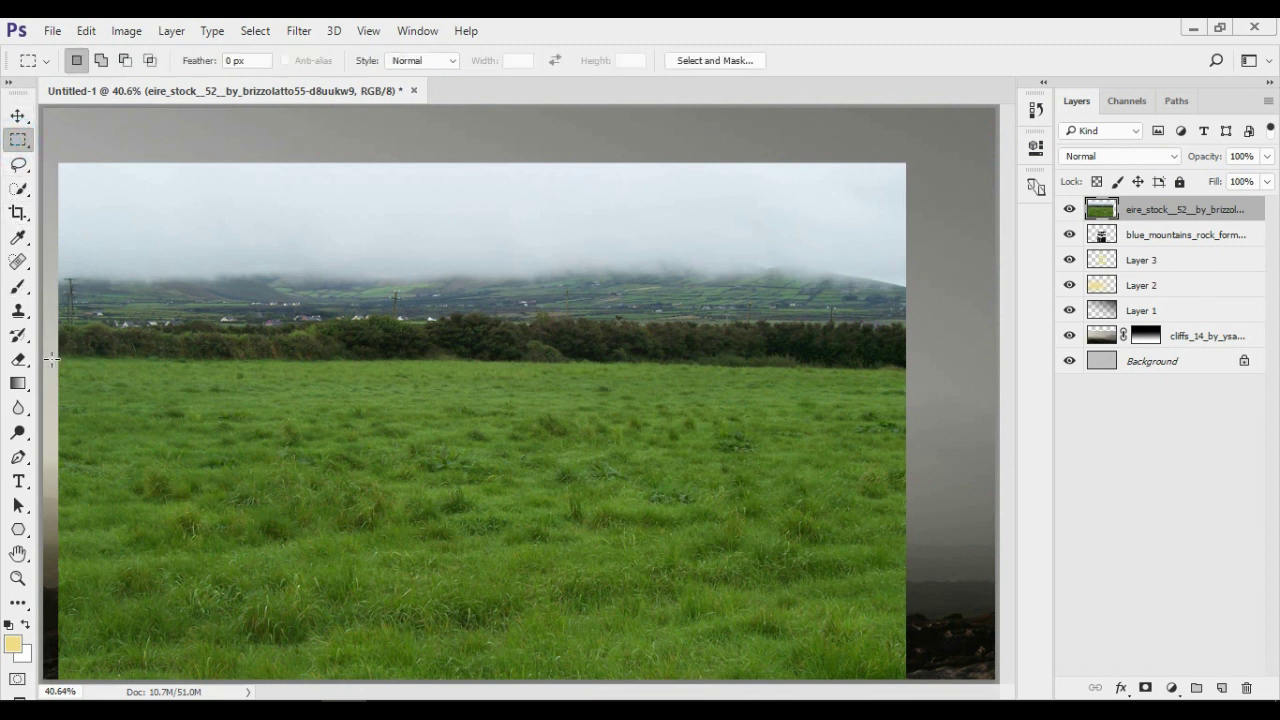
left_click_drag(52, 359, 914, 678)
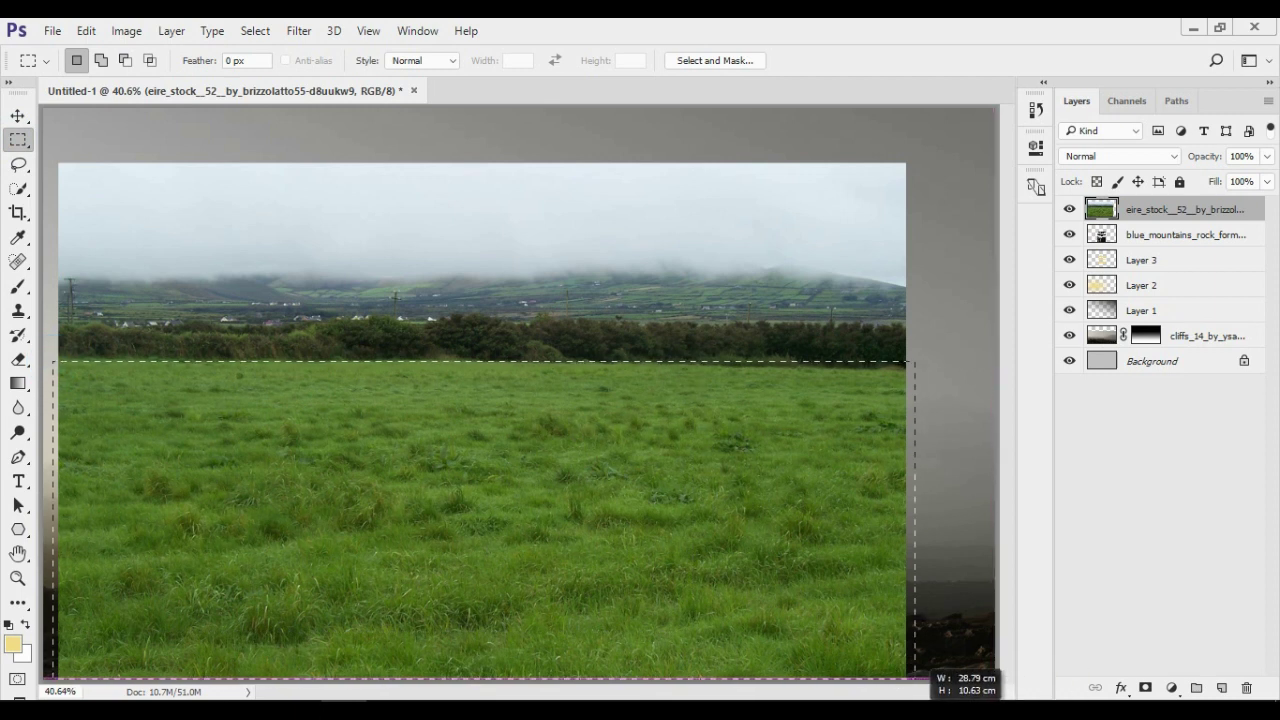
left_click(1146, 688)
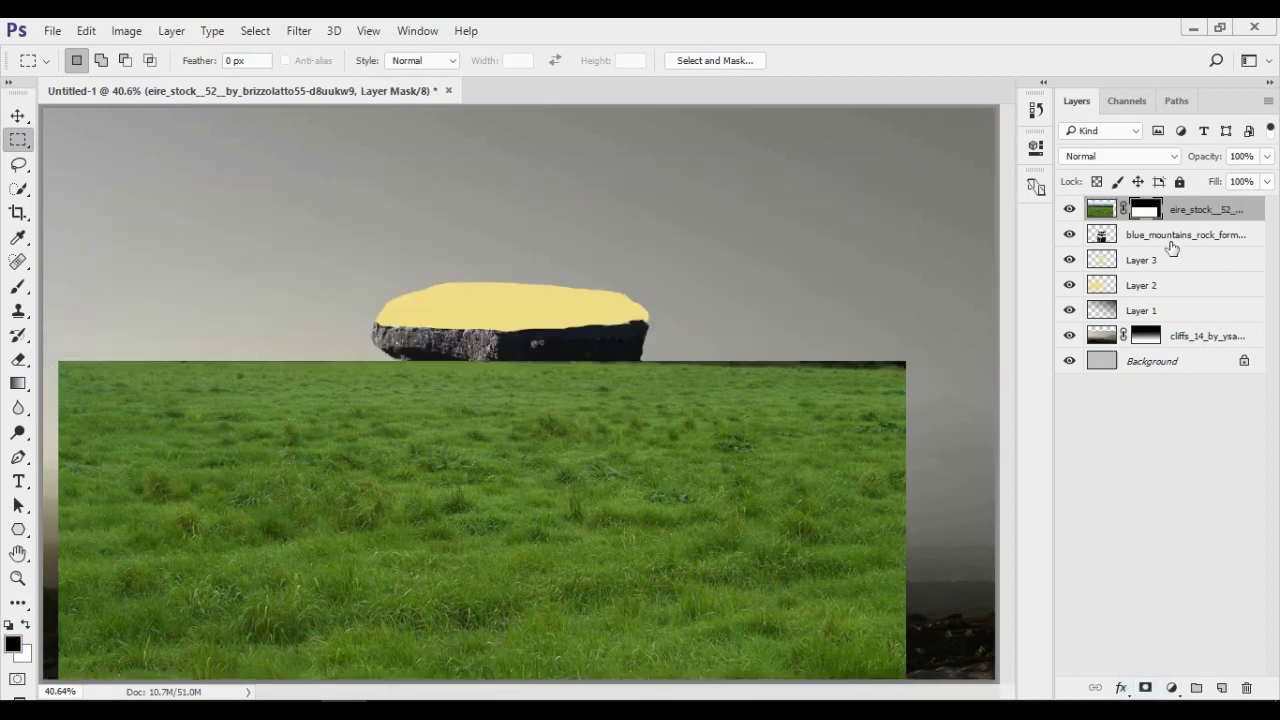
right_click(1146, 210)
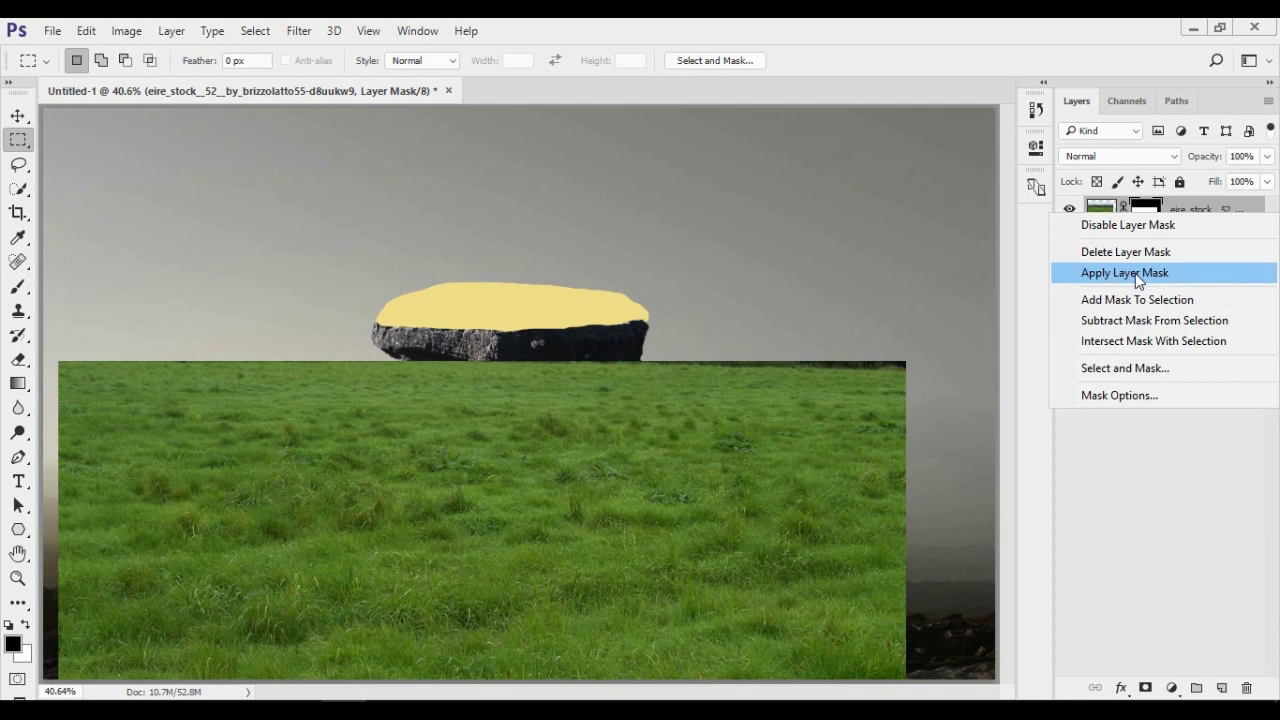
left_click(1135, 273)
key("ctrl+t")
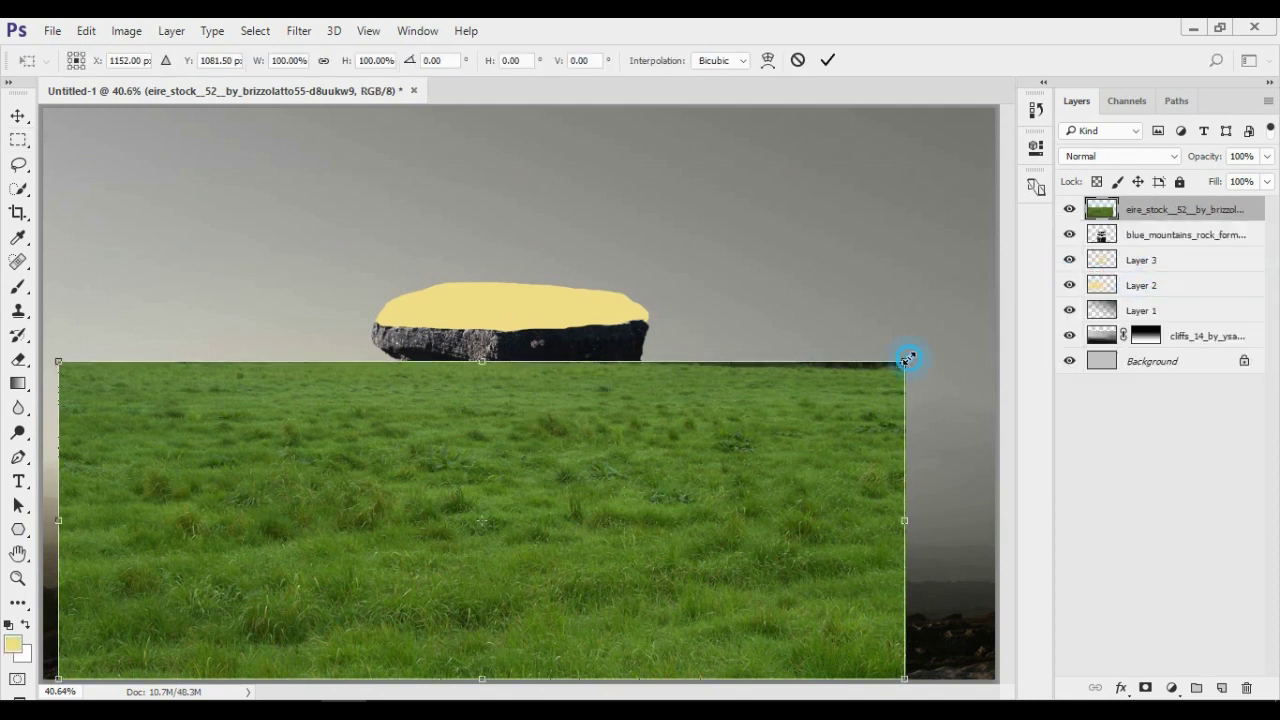
- Scale the grass to about 22% and stretch it over the pillar's top
left_click_drag(907, 358, 575, 487)
left_click_drag(515, 535, 529, 528)
left_click_drag(584, 516, 660, 517)
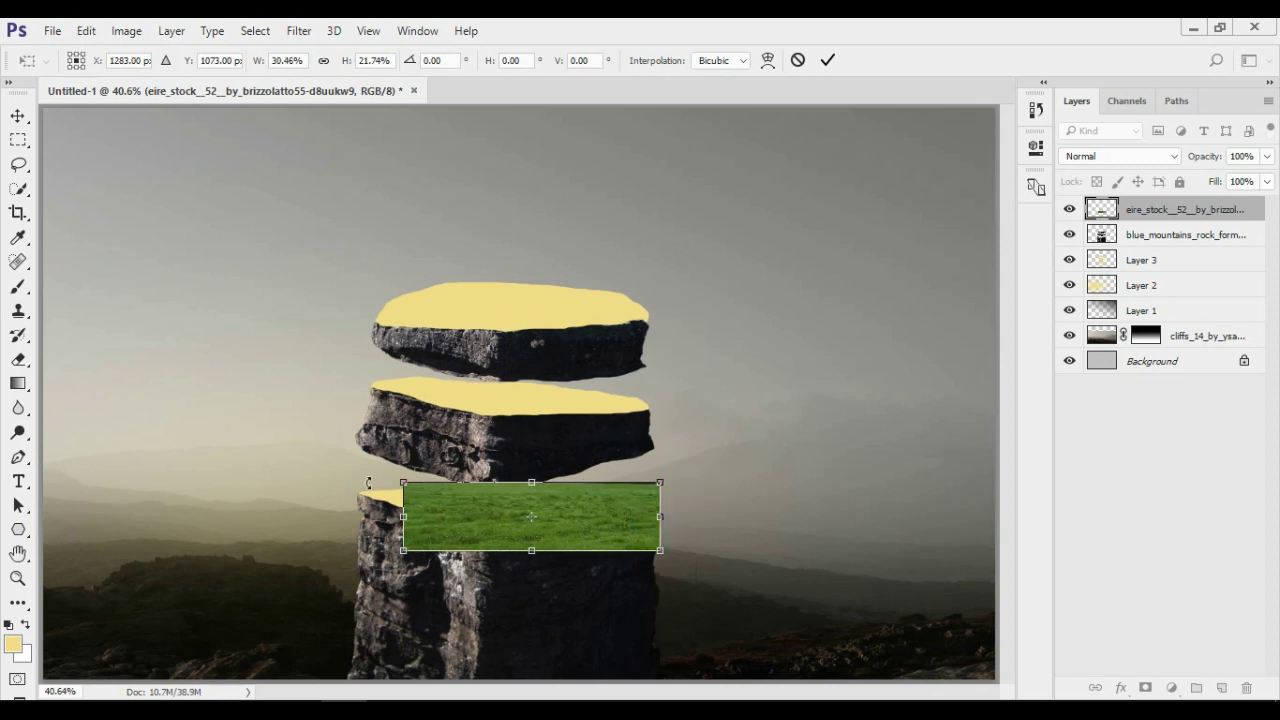
left_click_drag(404, 517, 347, 514)
left_click_drag(504, 482, 511, 467)
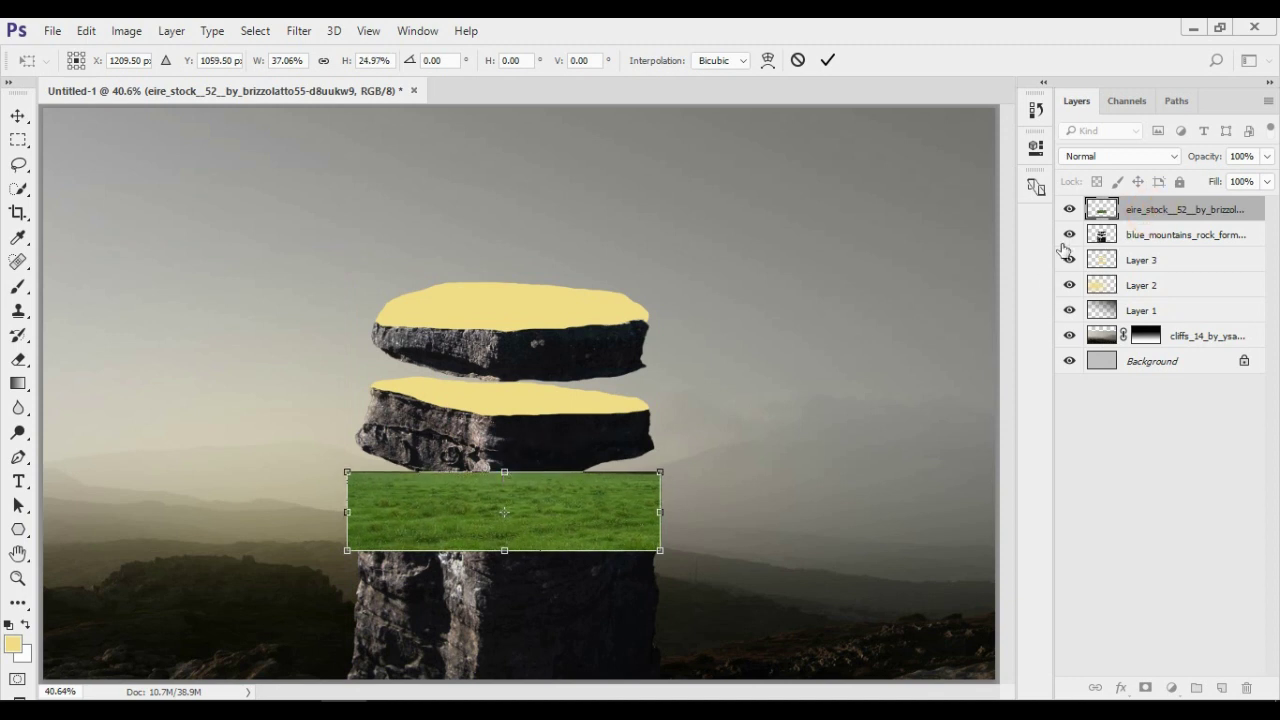
left_click(828, 60)
- Move the grass layer below the rock formation and clip it to Layer 3
left_click_drag(1172, 207, 1162, 245)
right_click(1153, 245)
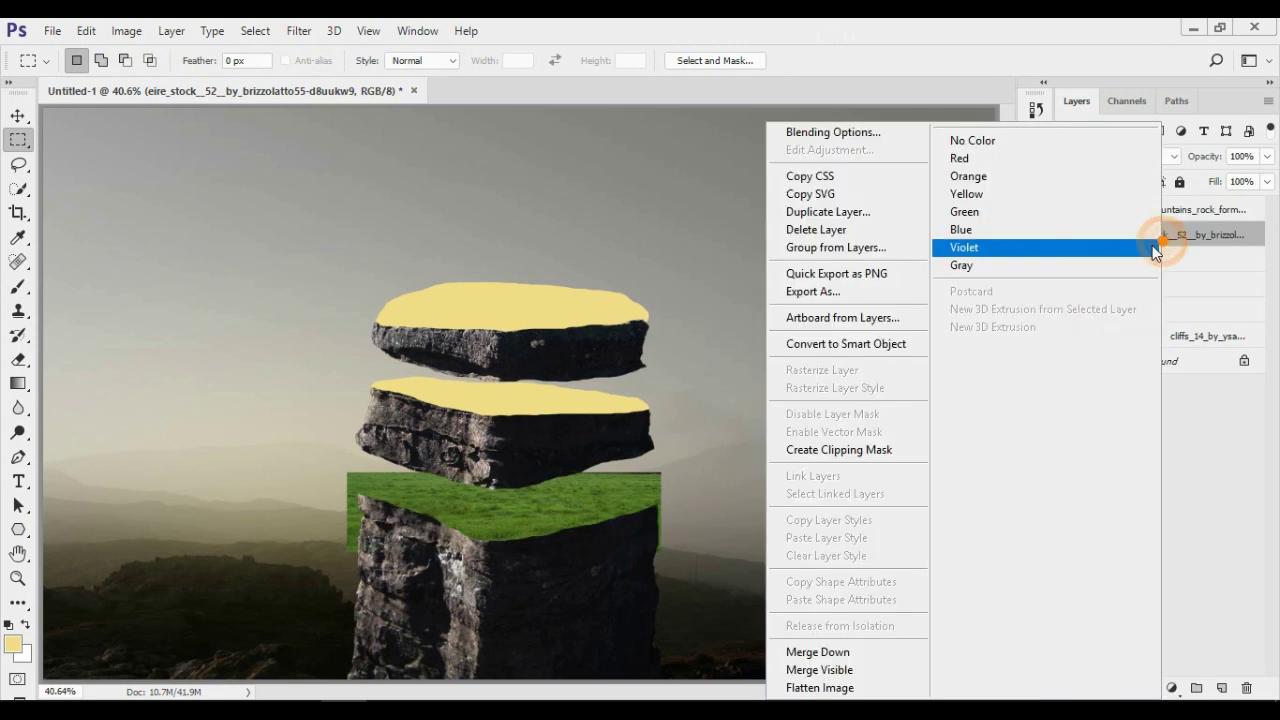
left_click(839, 449)
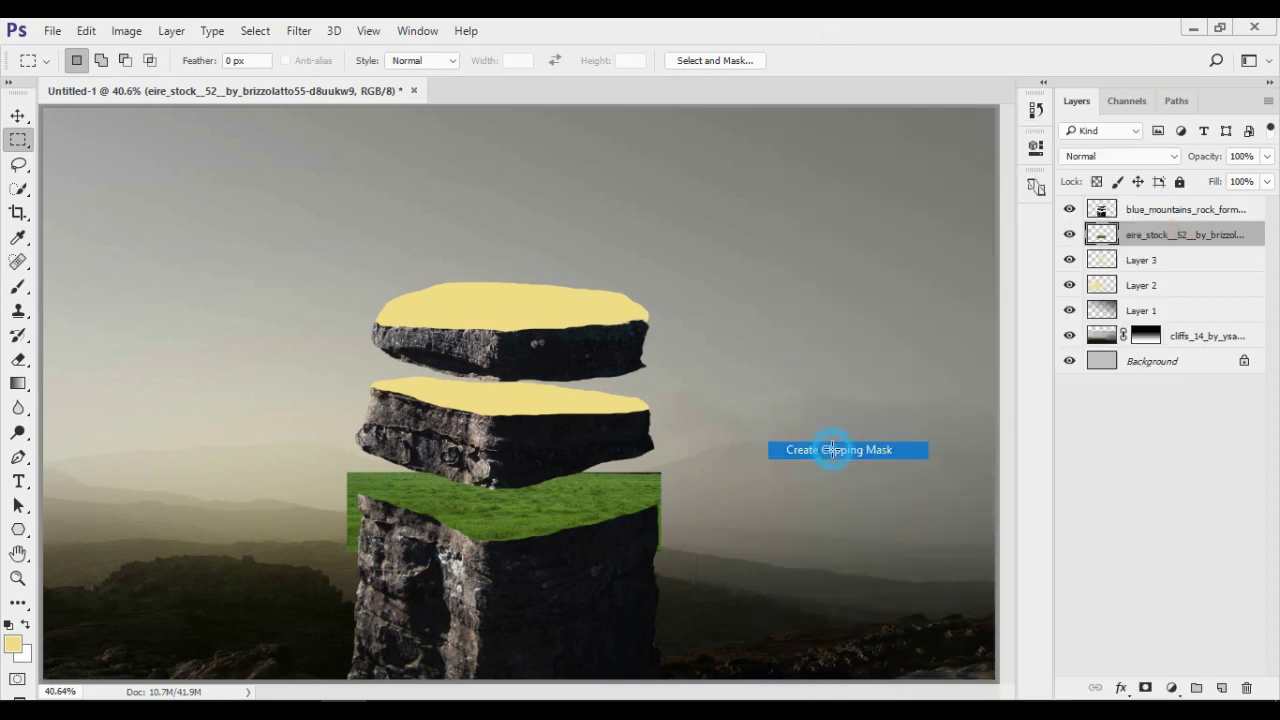
left_click(17, 577)
- Duplicate the grass layer, clip it, and move it onto the middle slab's yellow top
left_click_drag(500, 520, 863, 481)
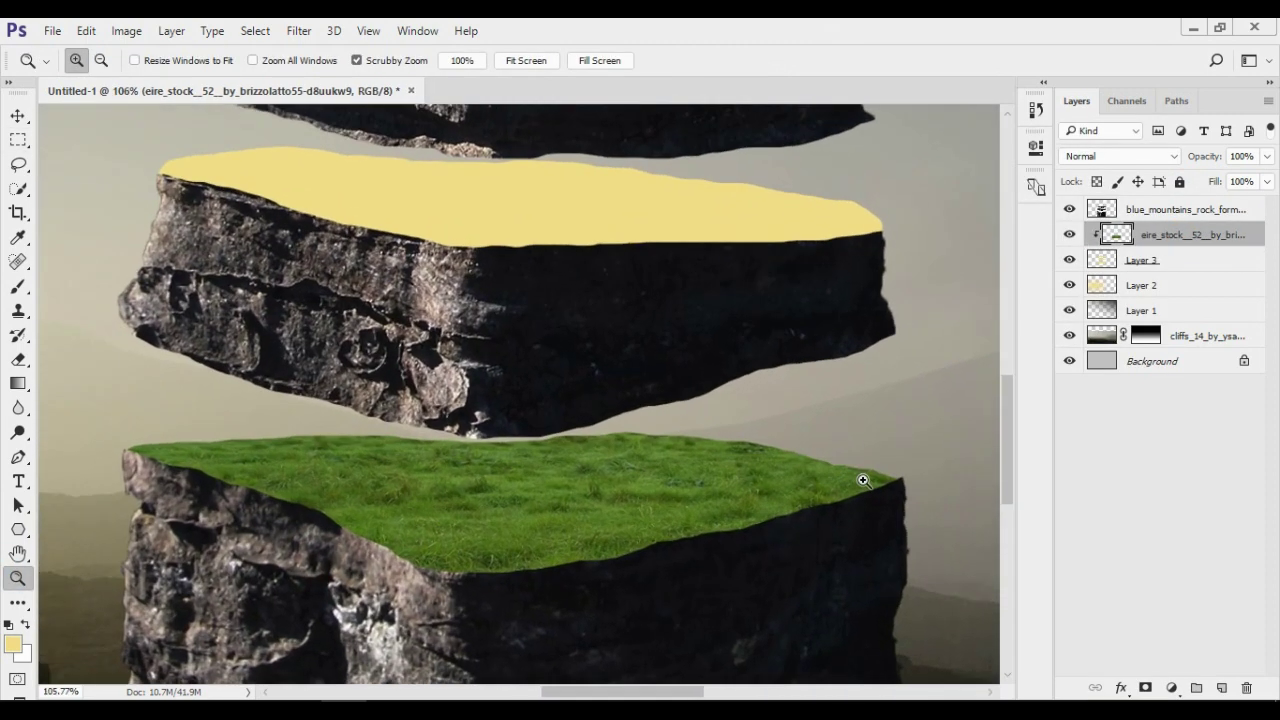
left_click_drag(1007, 459, 1009, 446)
key("ctrl+j")
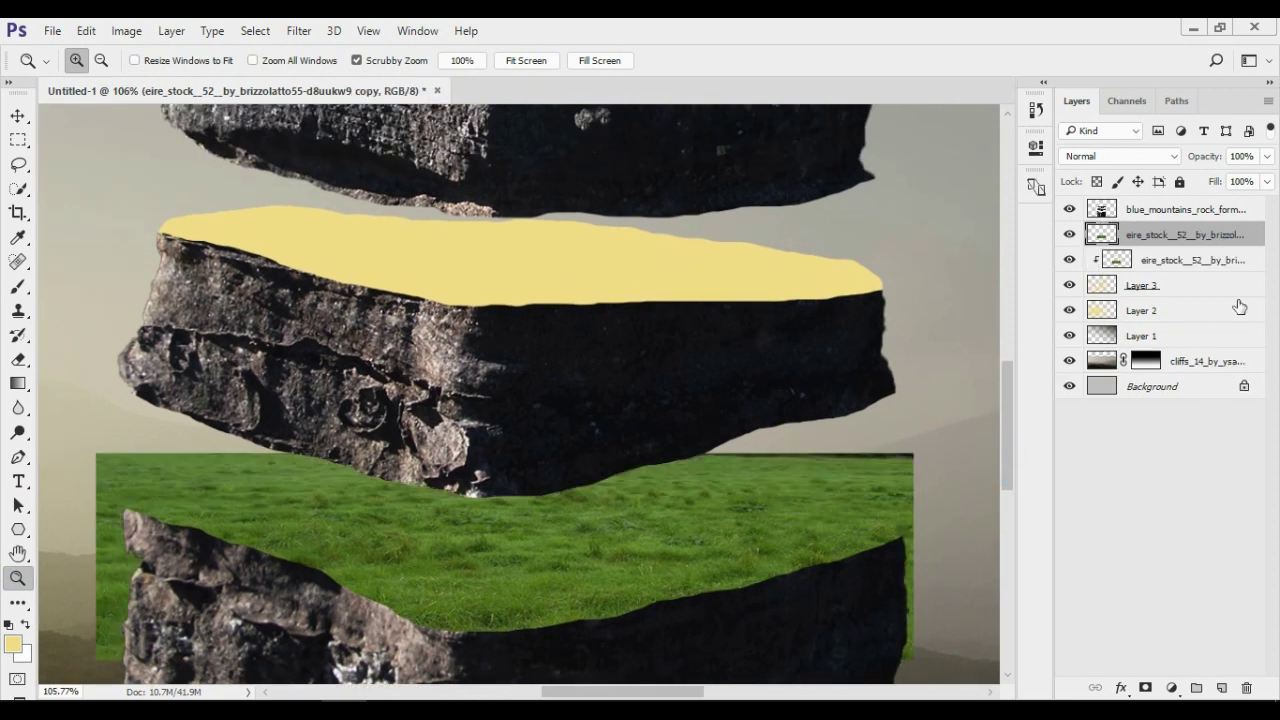
right_click(1188, 236)
left_click(862, 449)
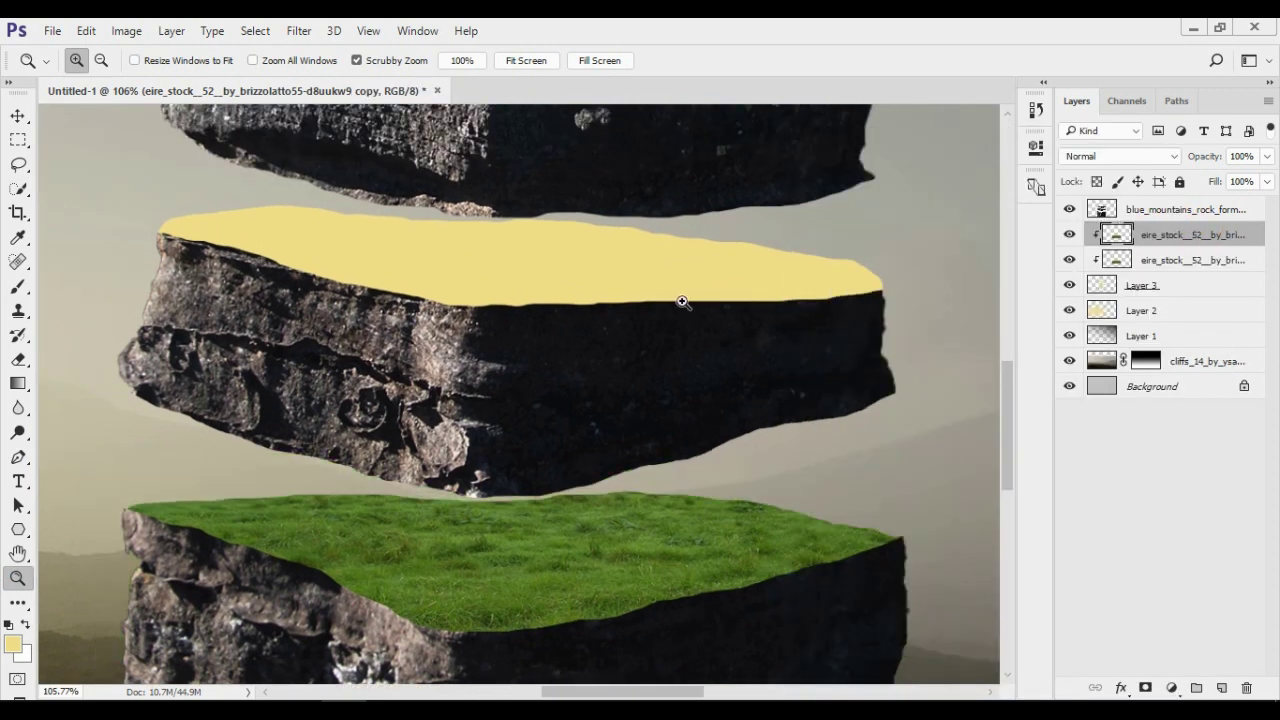
left_click(22, 125)
left_click_drag(424, 523, 512, 286)
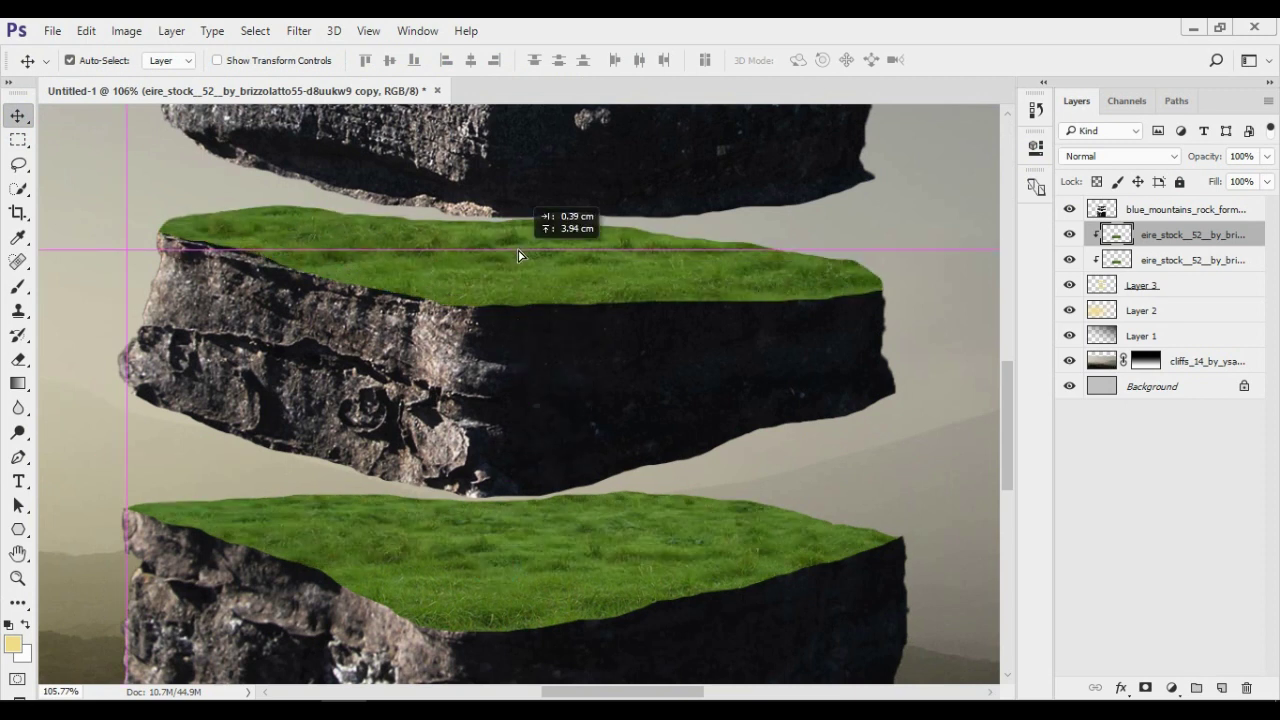
left_click_drag(1010, 434, 1010, 384)
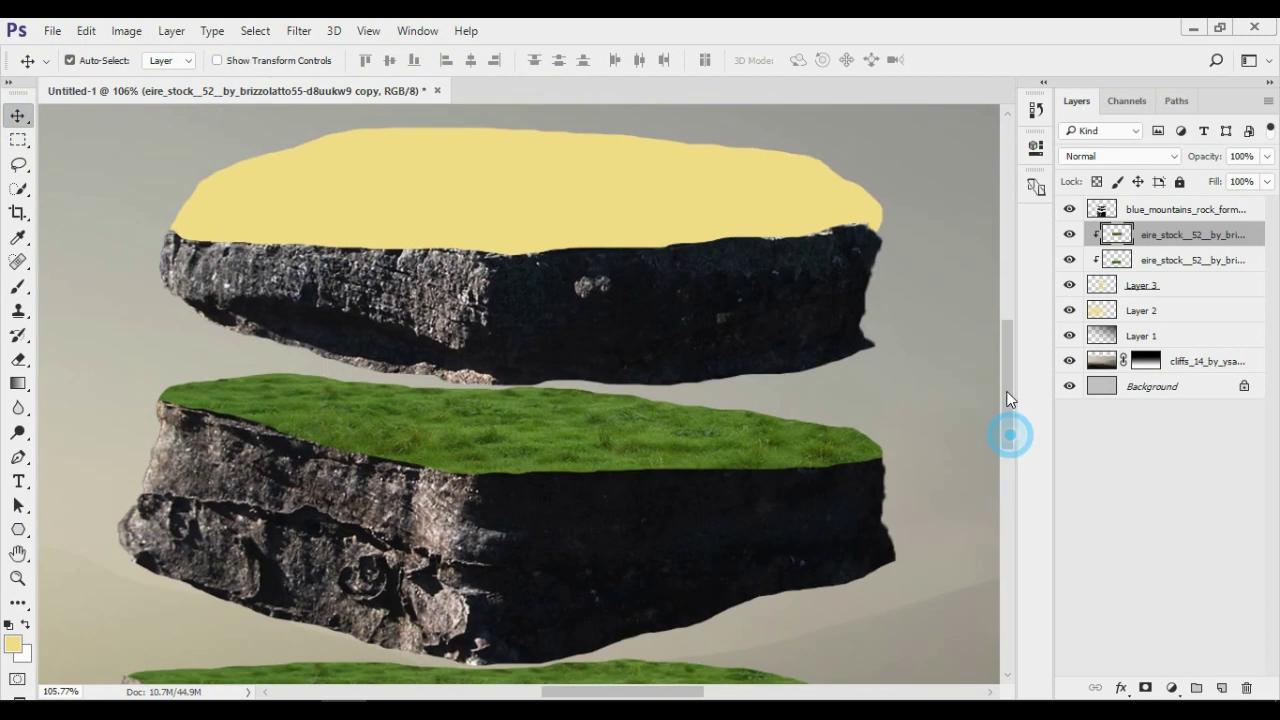
- Copy the grass again onto the upper slab's top, then select the rock formation layer
left_click_drag(1229, 234, 1221, 688)
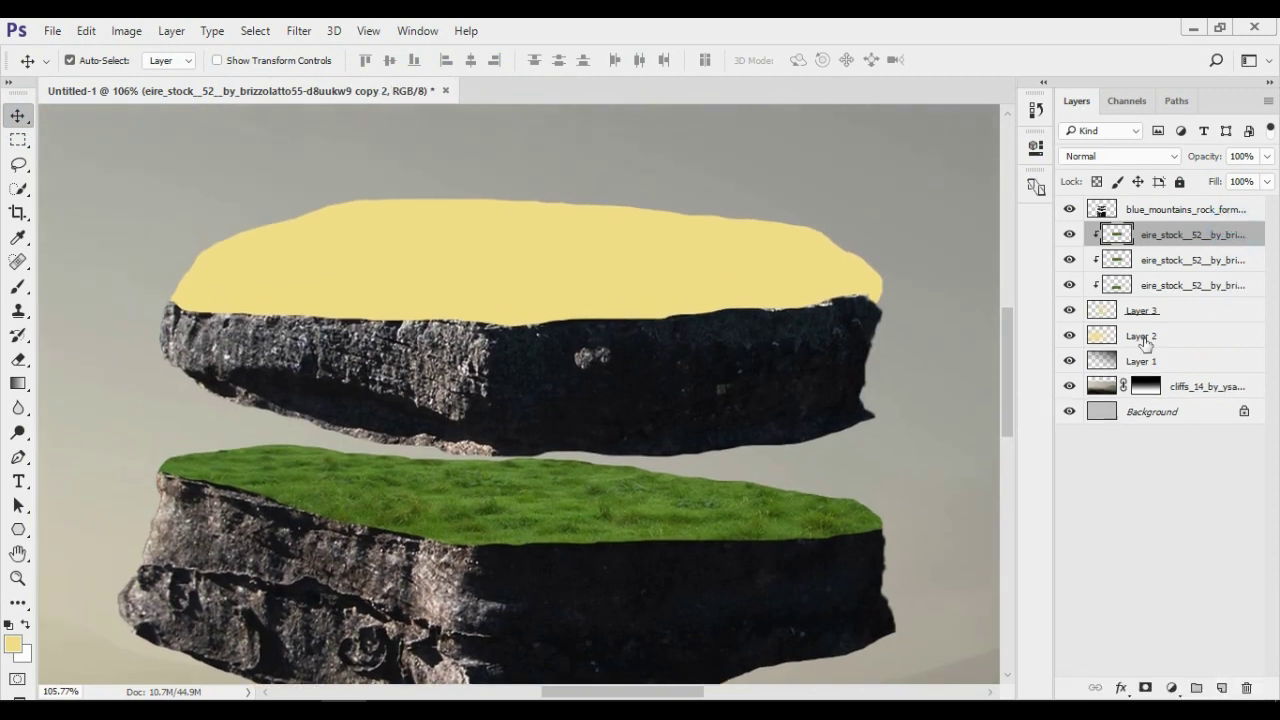
left_click_drag(535, 520, 550, 282)
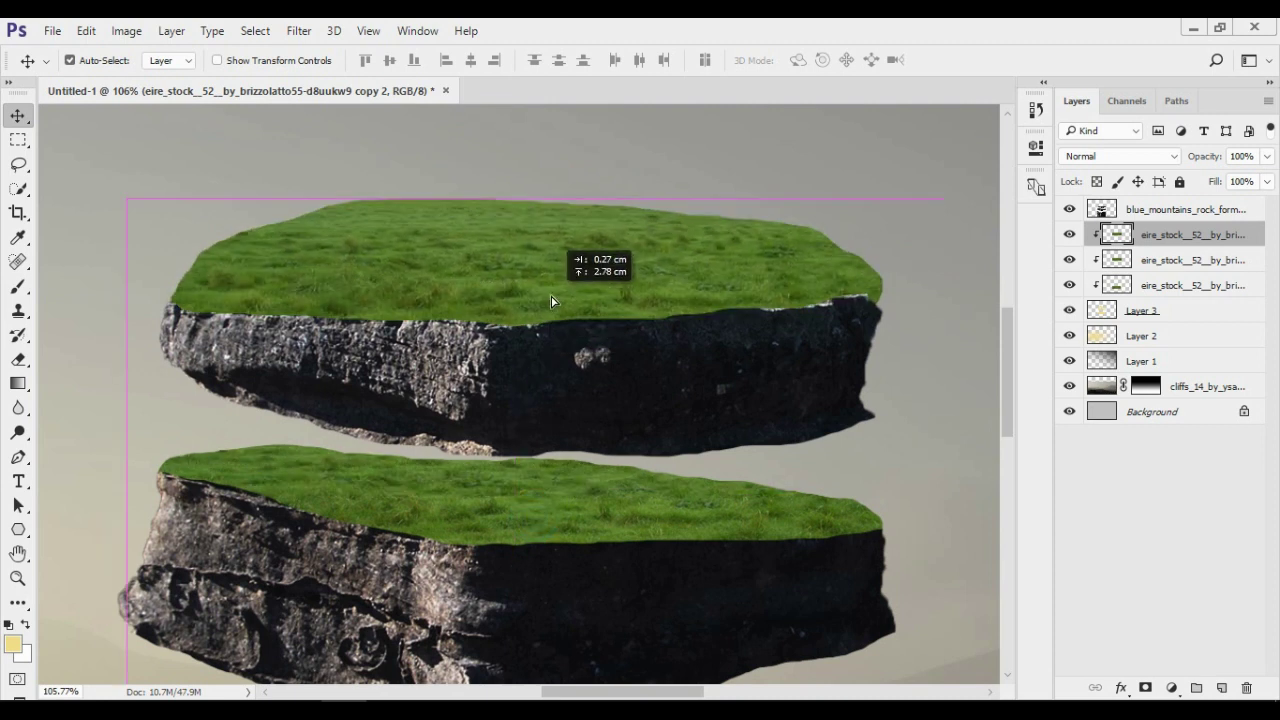
left_click(18, 578)
mouse_move(467, 451)
left_mouse_down()
mouse_move(376, 468)
mouse_move(502, 448)
left_mouse_up()
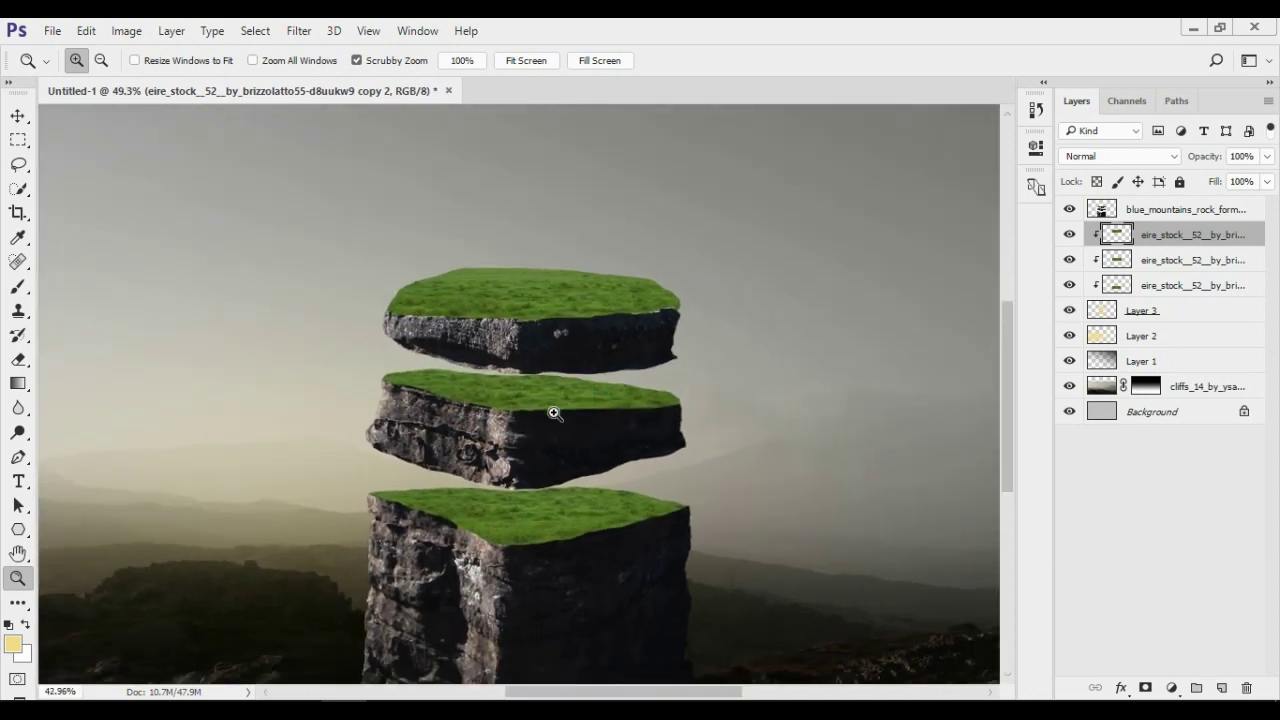
left_click_drag(573, 395, 705, 428)
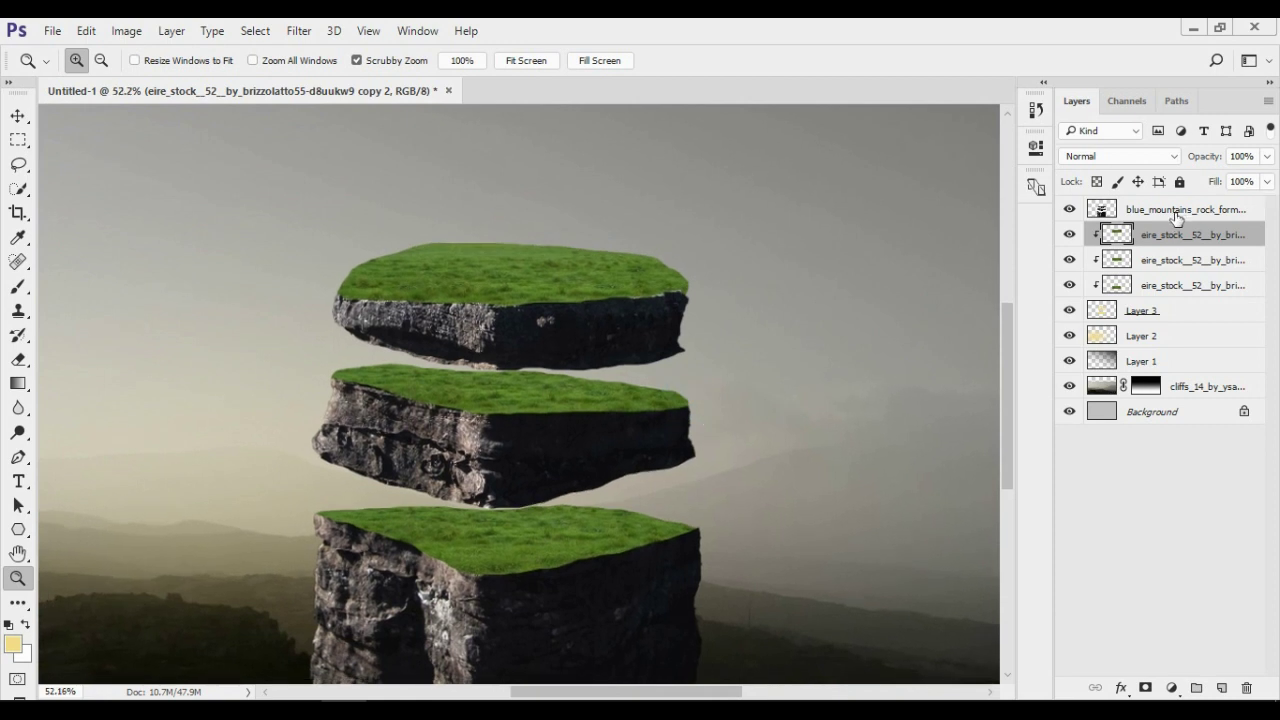
left_click(1177, 212)
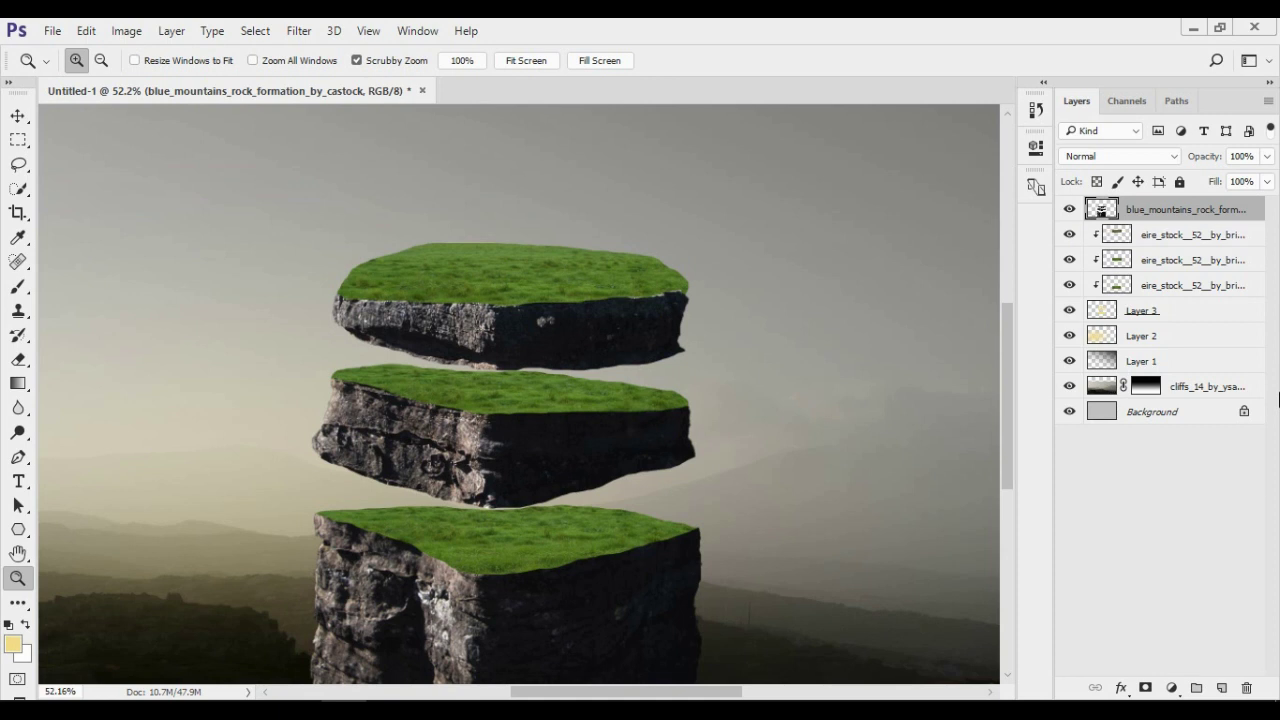
key("ctrl+u")
- Fully desaturate the rock formation, then merge the three grass layers into one
left_click_drag(915, 327, 814, 334)
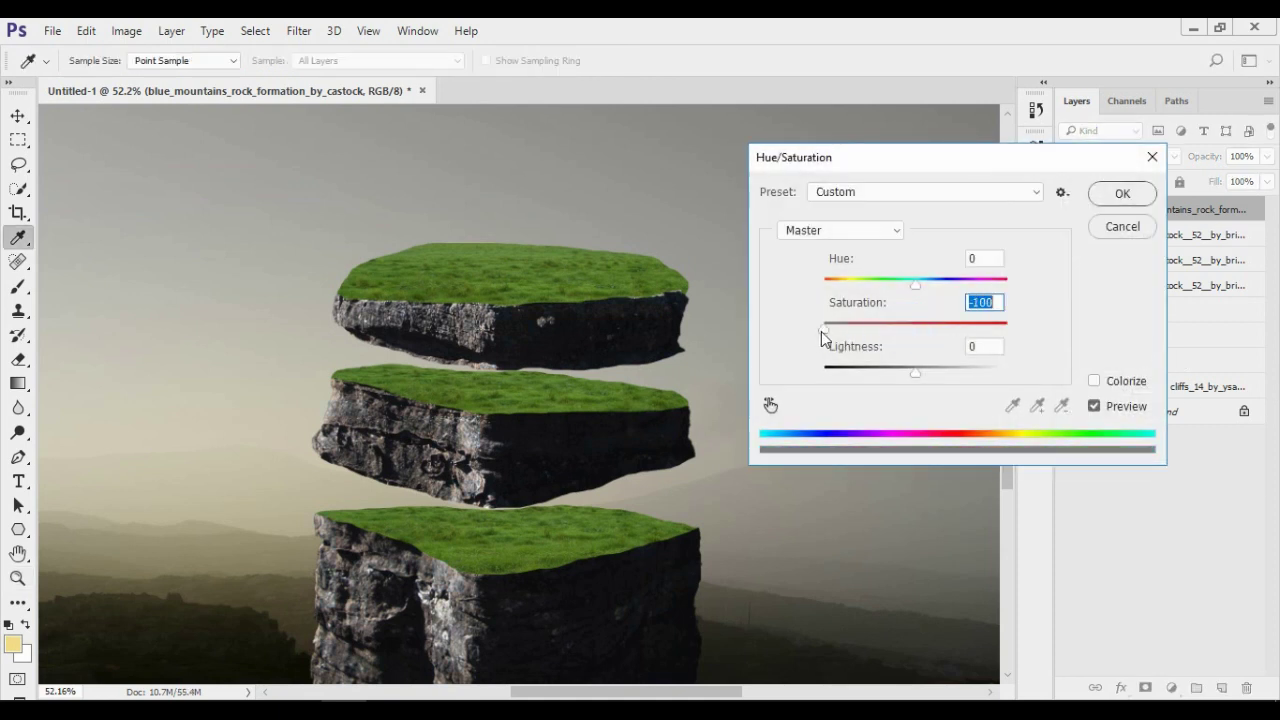
left_click(1122, 234)
left_click(1165, 236)
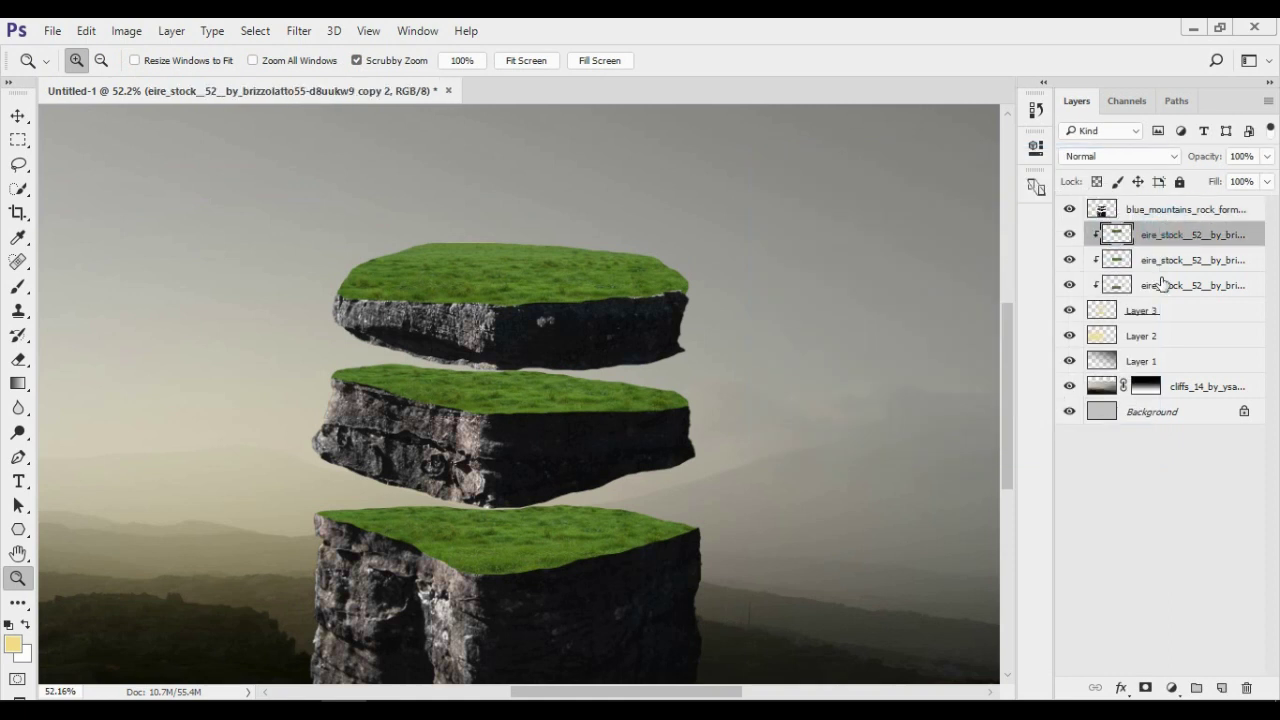
left_click(1160, 285, "shift")
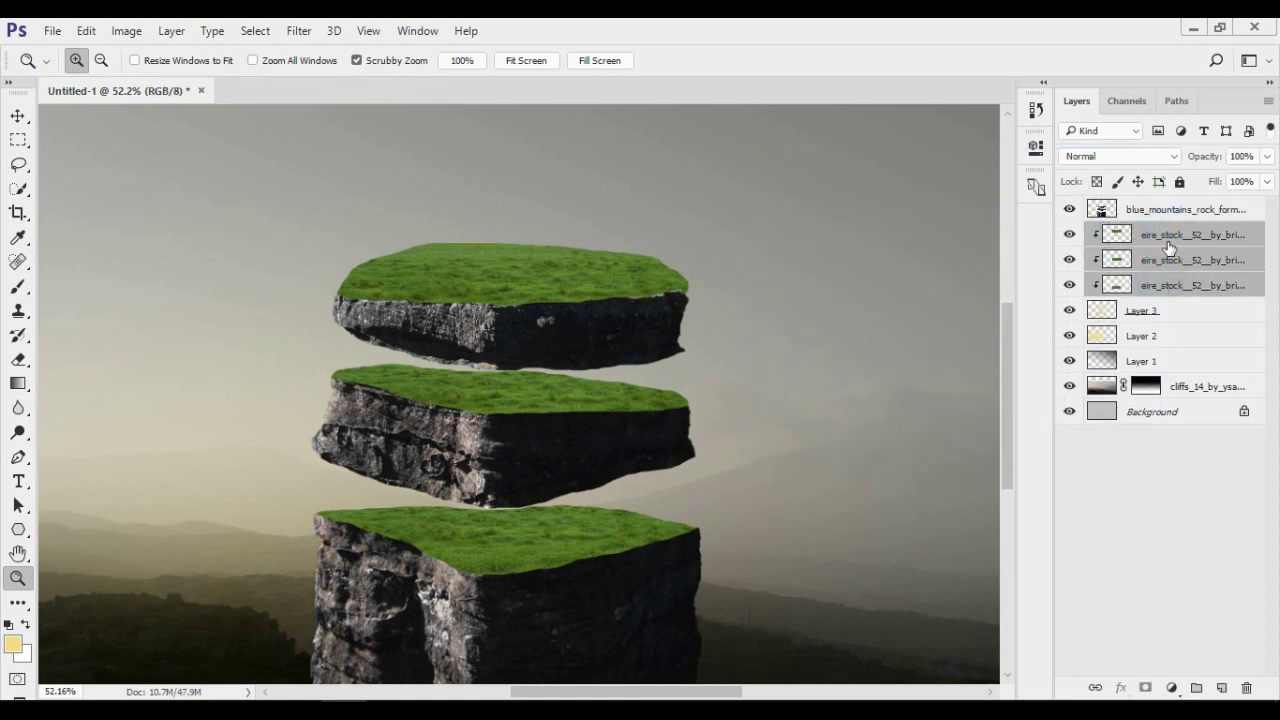
right_click(1168, 247)
left_click(843, 651)
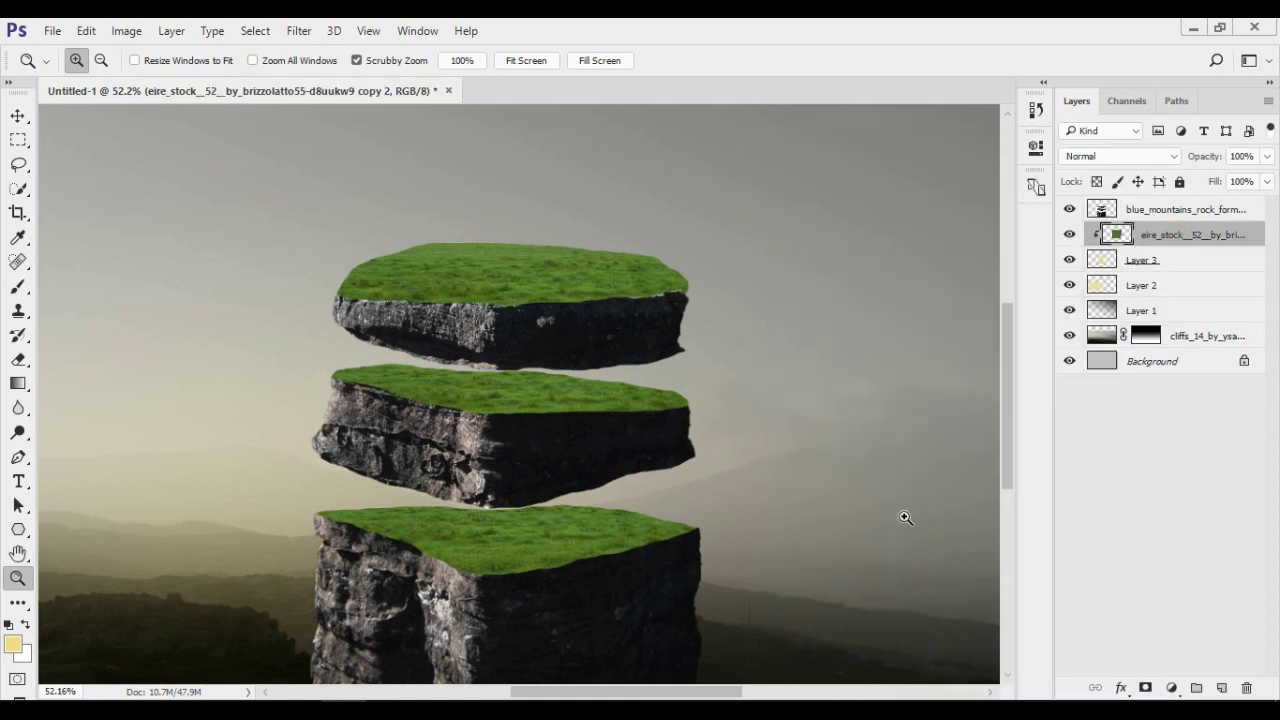
- Lower the merged grass saturation to -46 and zoom out to the whole image
key("ctrl+u")
left_click_drag(915, 324, 872, 330)
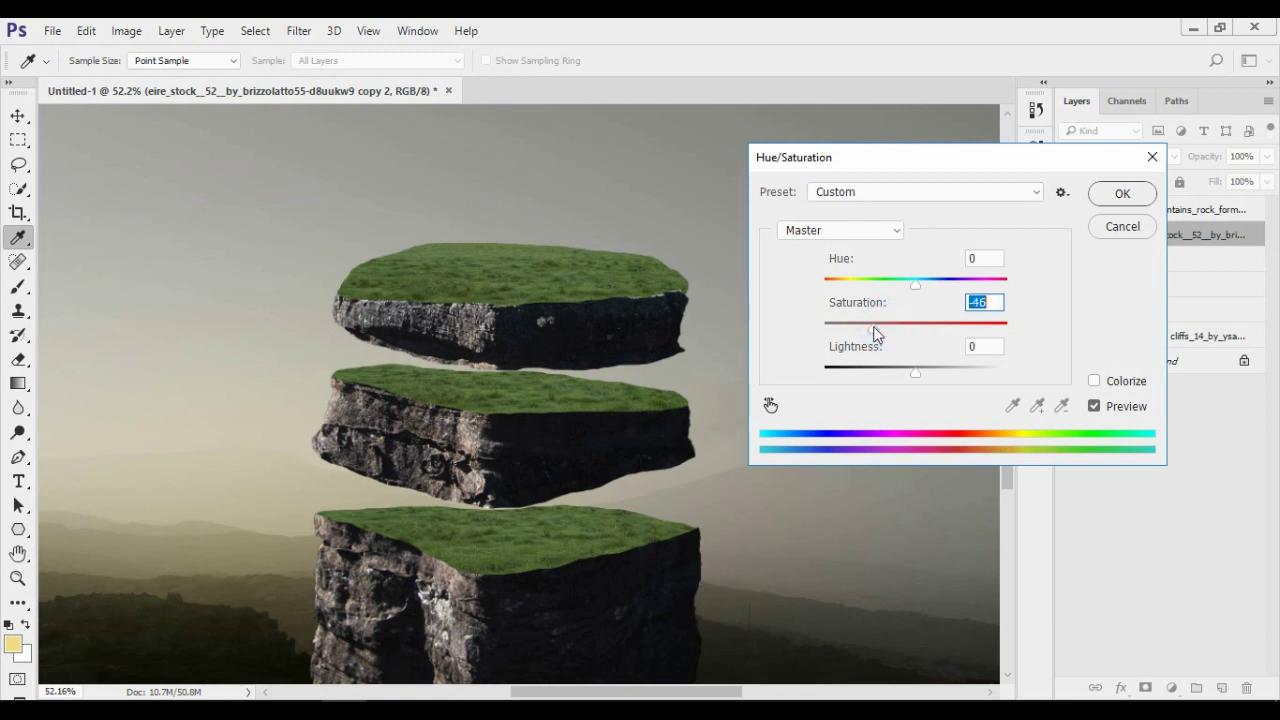
left_click(1122, 193)
key("z")
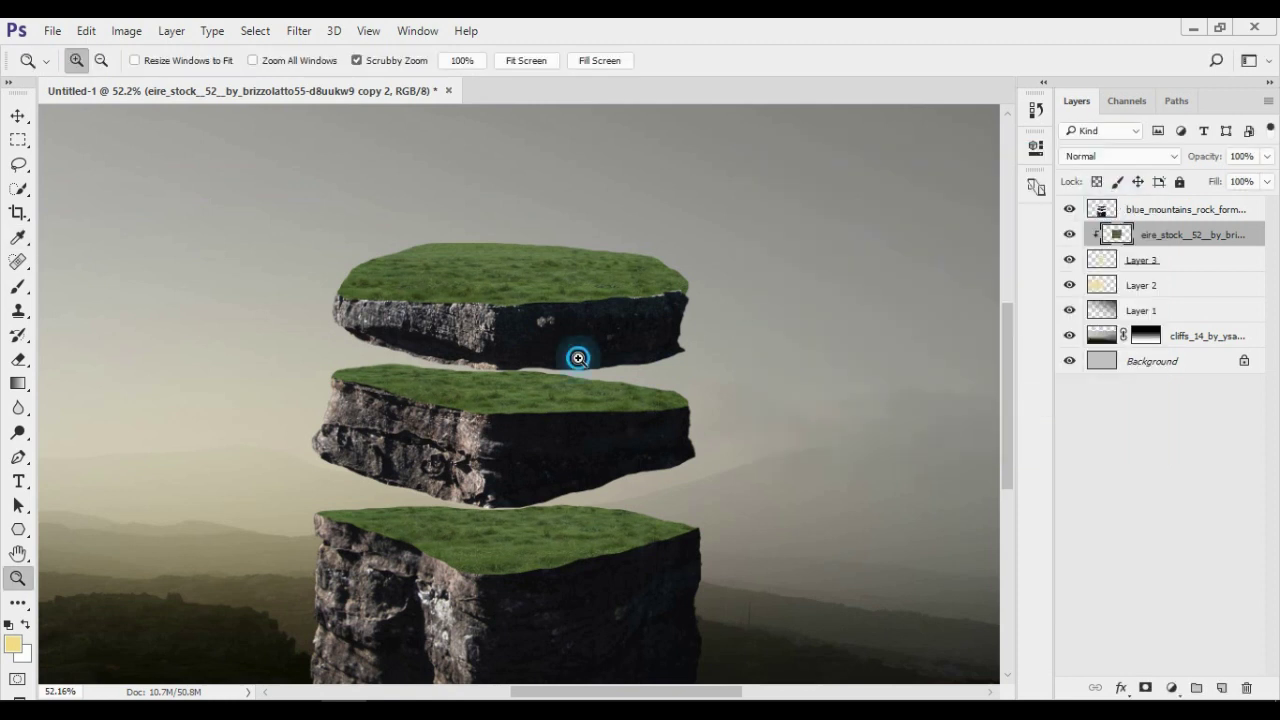
left_click_drag(577, 358, 563, 396)
left_click_drag(447, 441, 649, 407)
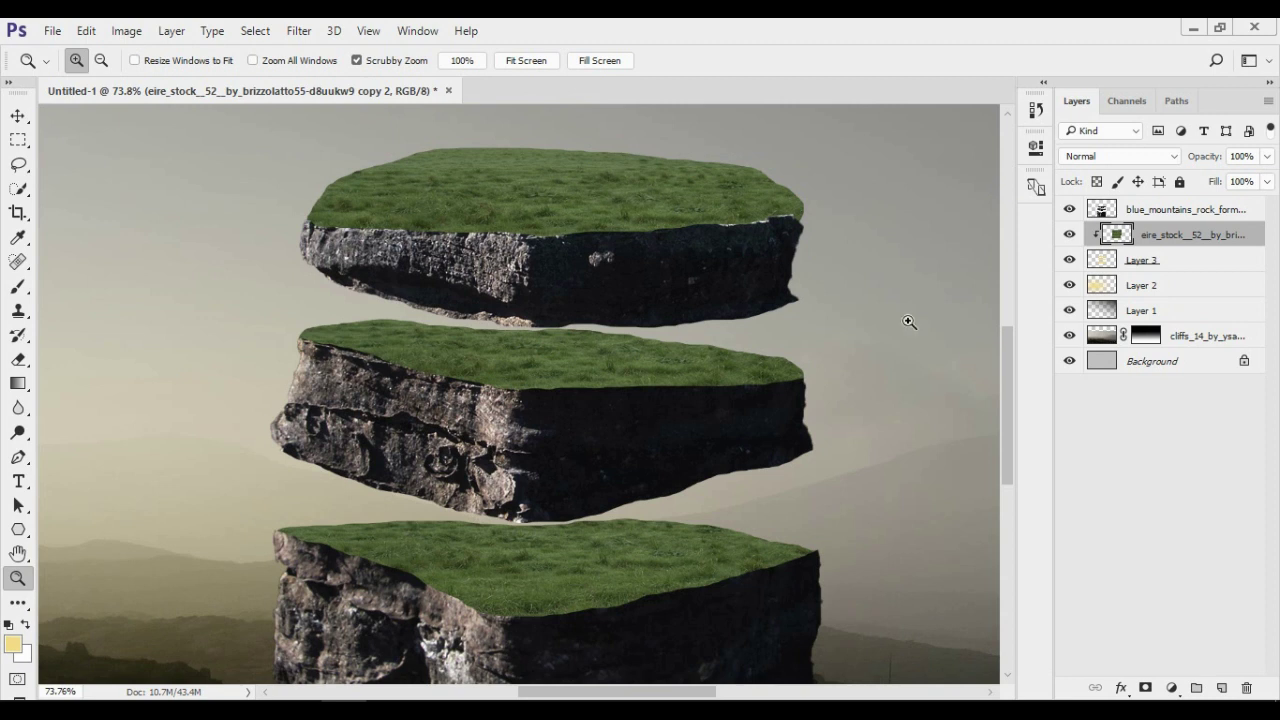
- Add a Brightness/Contrast adjustment at -150 clipped to the layer below
left_click(1172, 687)
left_click(1140, 338)
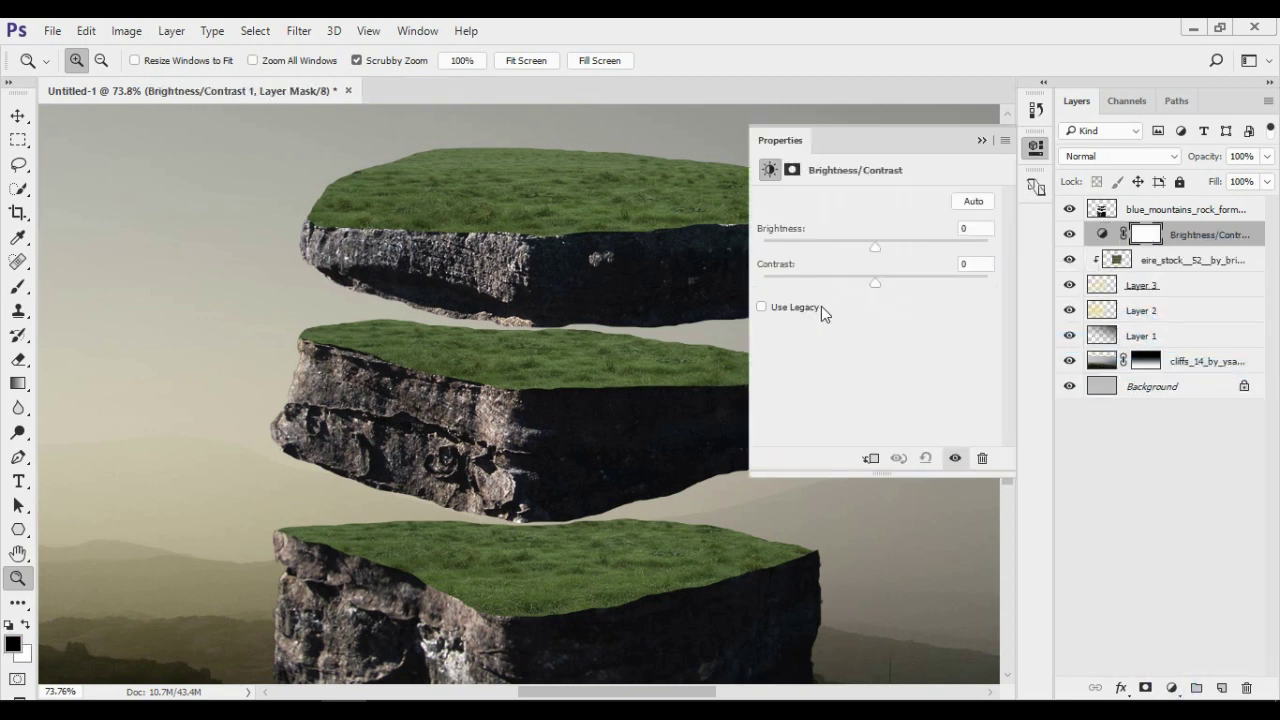
left_click_drag(877, 250, 730, 233)
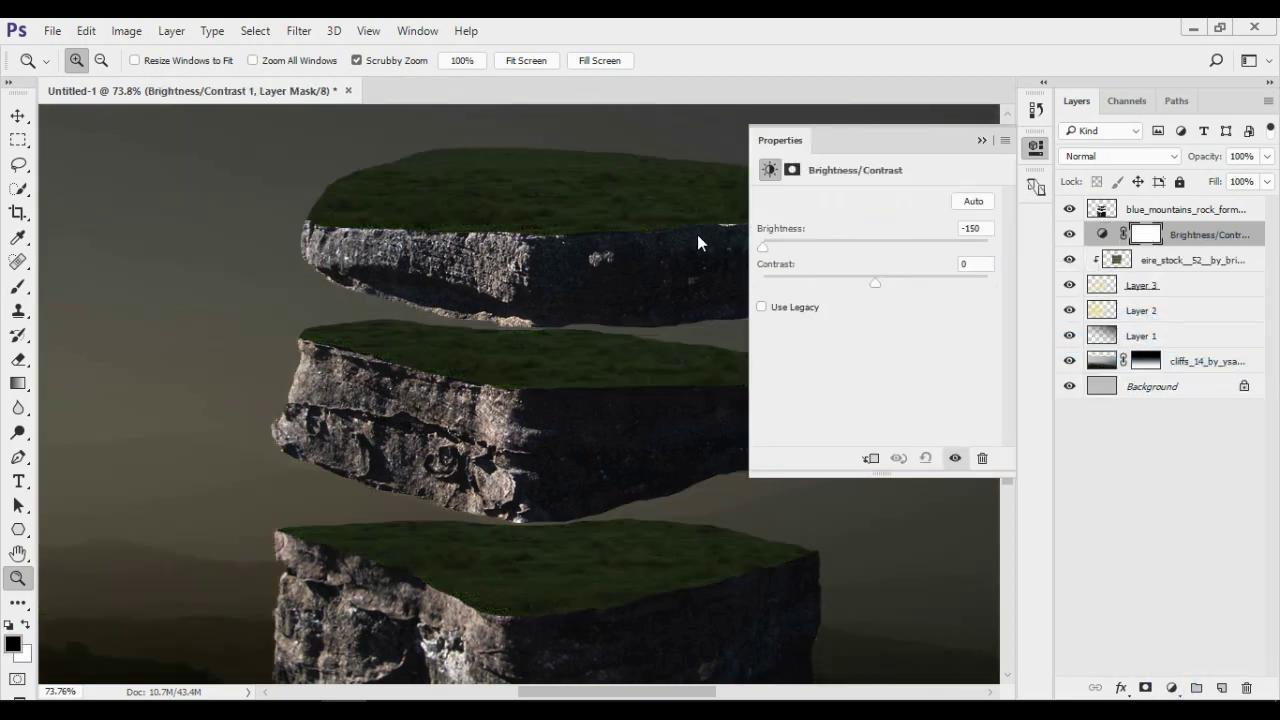
left_click(982, 140)
right_click(1205, 236)
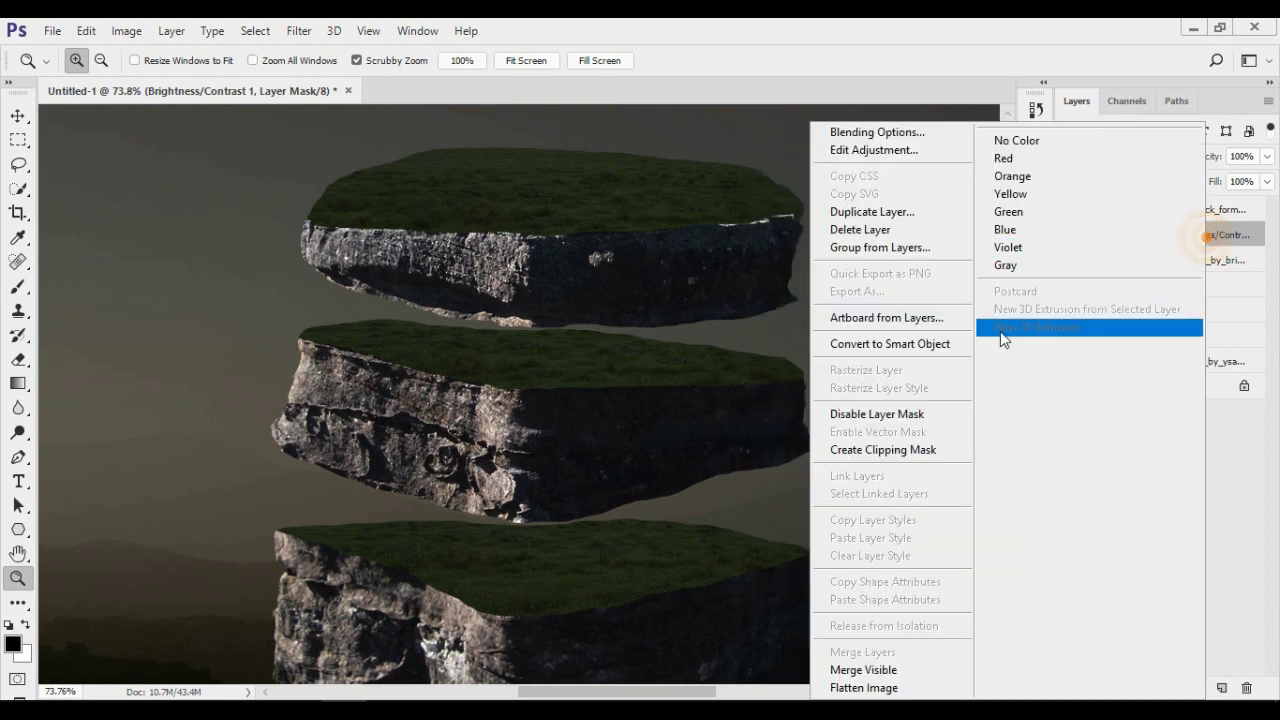
left_click(883, 450)
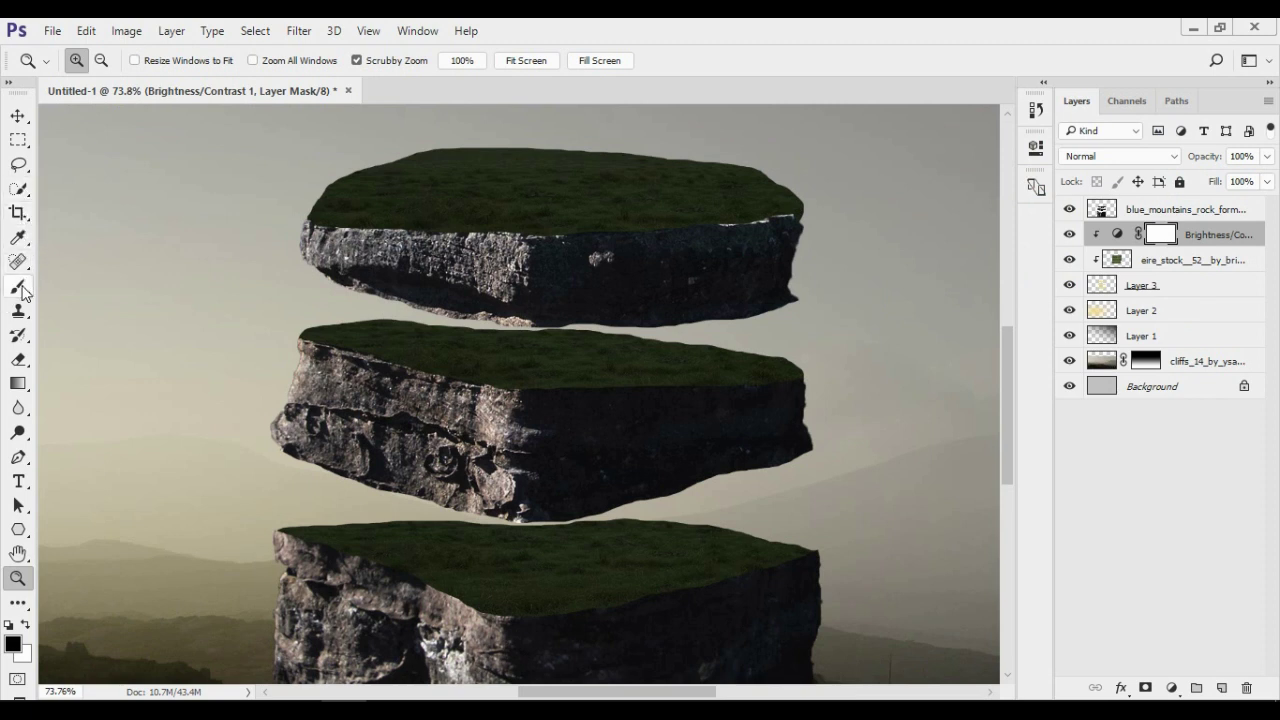
- Draw a gradient on the adjustment mask so the top and bottom rocks stay brighter
left_click(18, 383)
left_click_drag(257, 366, 850, 370)
mouse_move(145, 388)
left_mouse_down()
mouse_move(790, 400)
mouse_move(846, 383)
left_mouse_up()
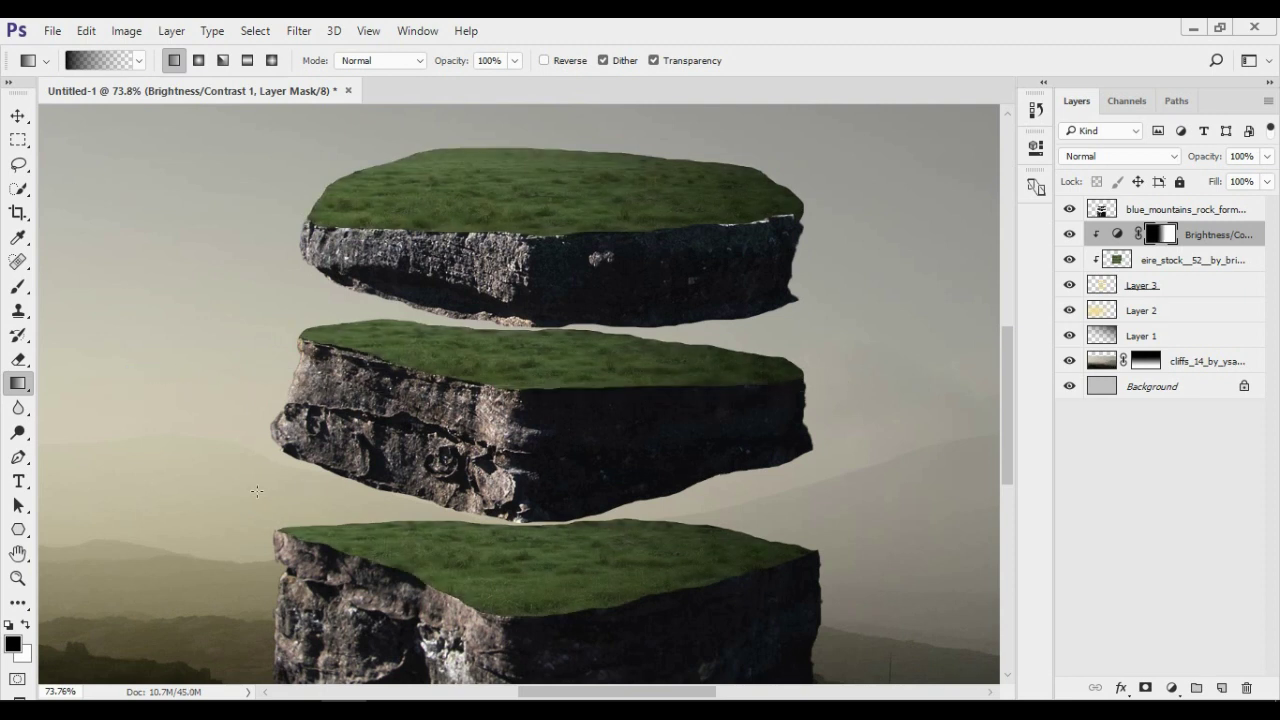
left_click_drag(257, 491, 916, 425)
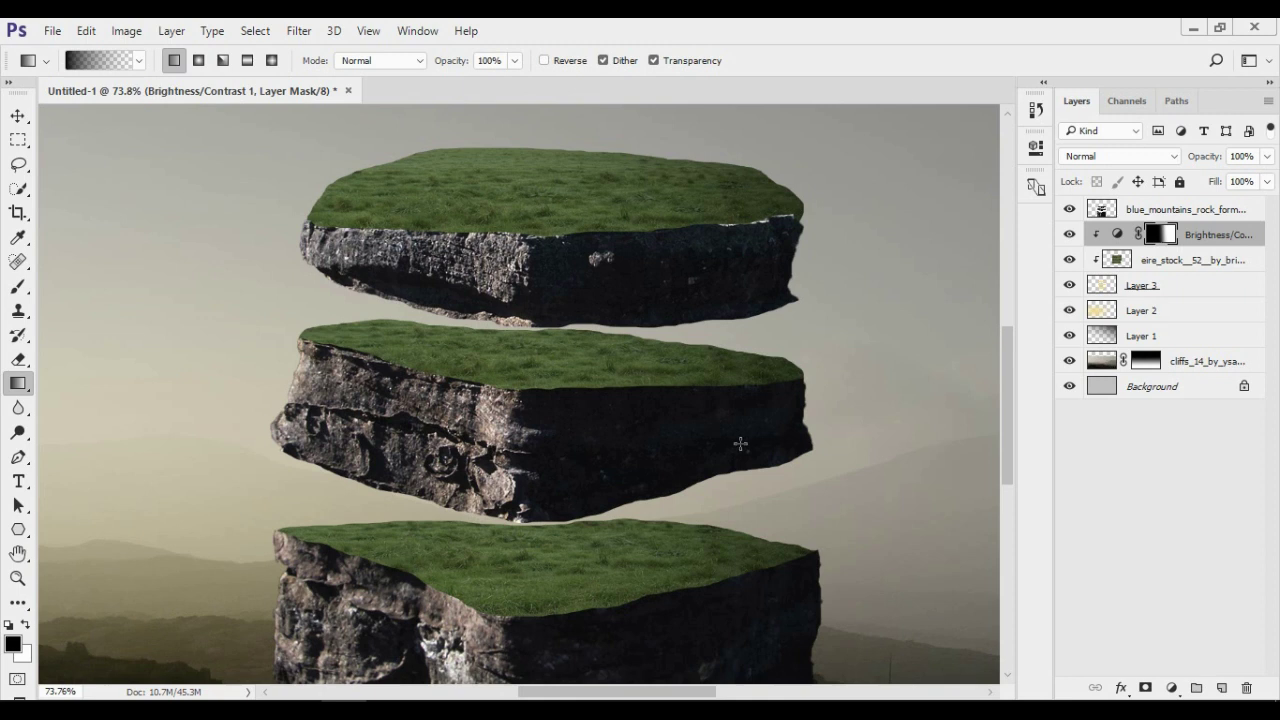
key("z")
mouse_move(563, 423)
left_mouse_down()
mouse_move(553, 472)
mouse_move(782, 456)
left_mouse_up()
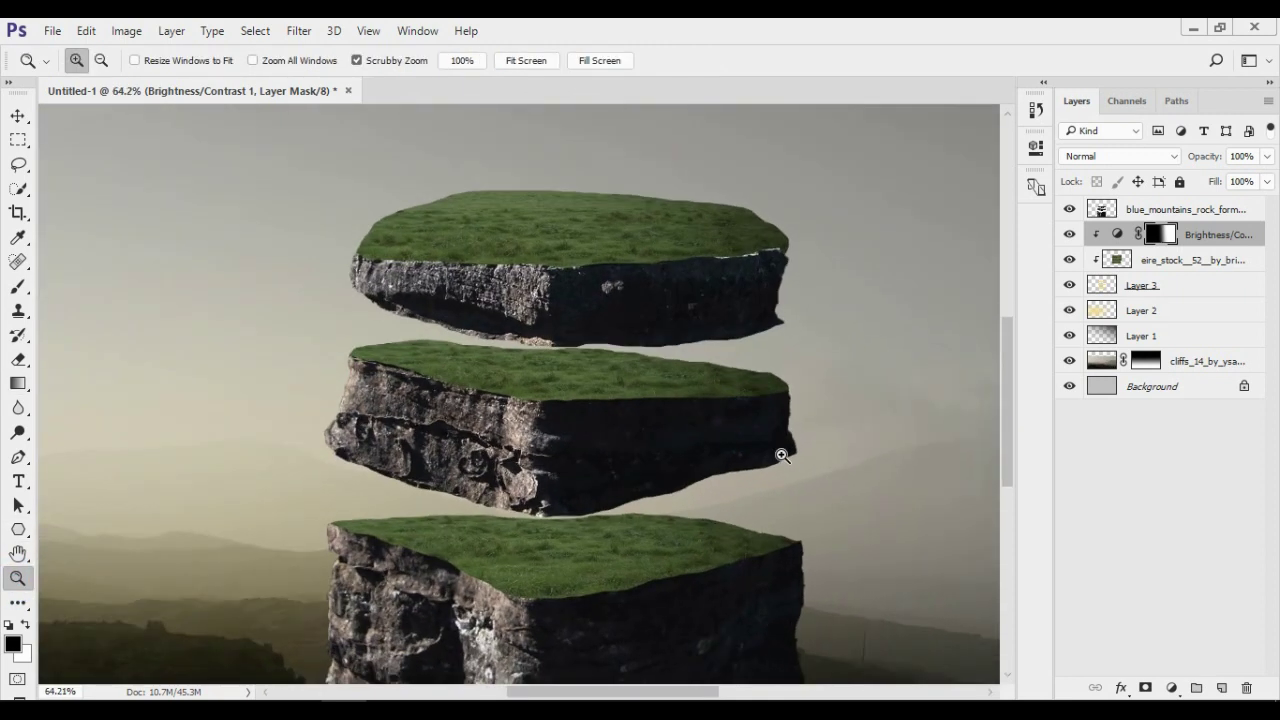
- Set the foreground to dark grey #3a3934 and try a bottom gradient on the blue_mountains rock layer
left_click(1138, 212)
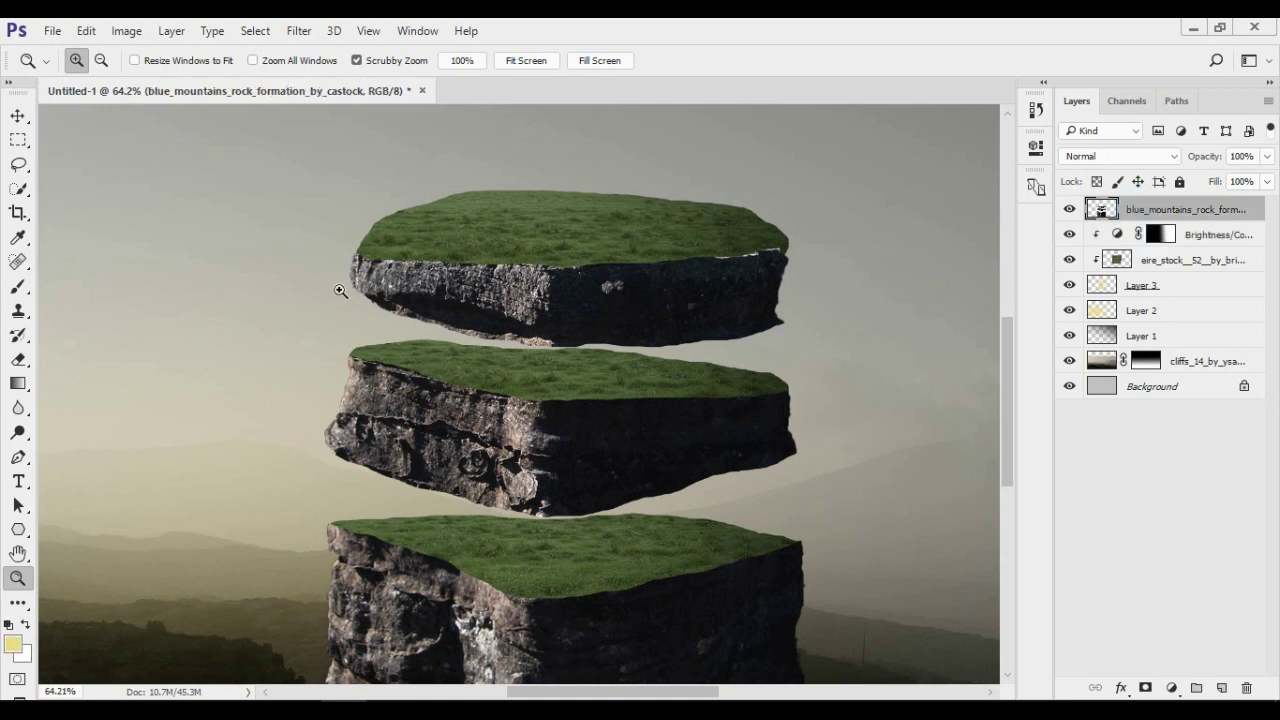
left_click(18, 388)
left_click_drag(1009, 392, 1026, 489)
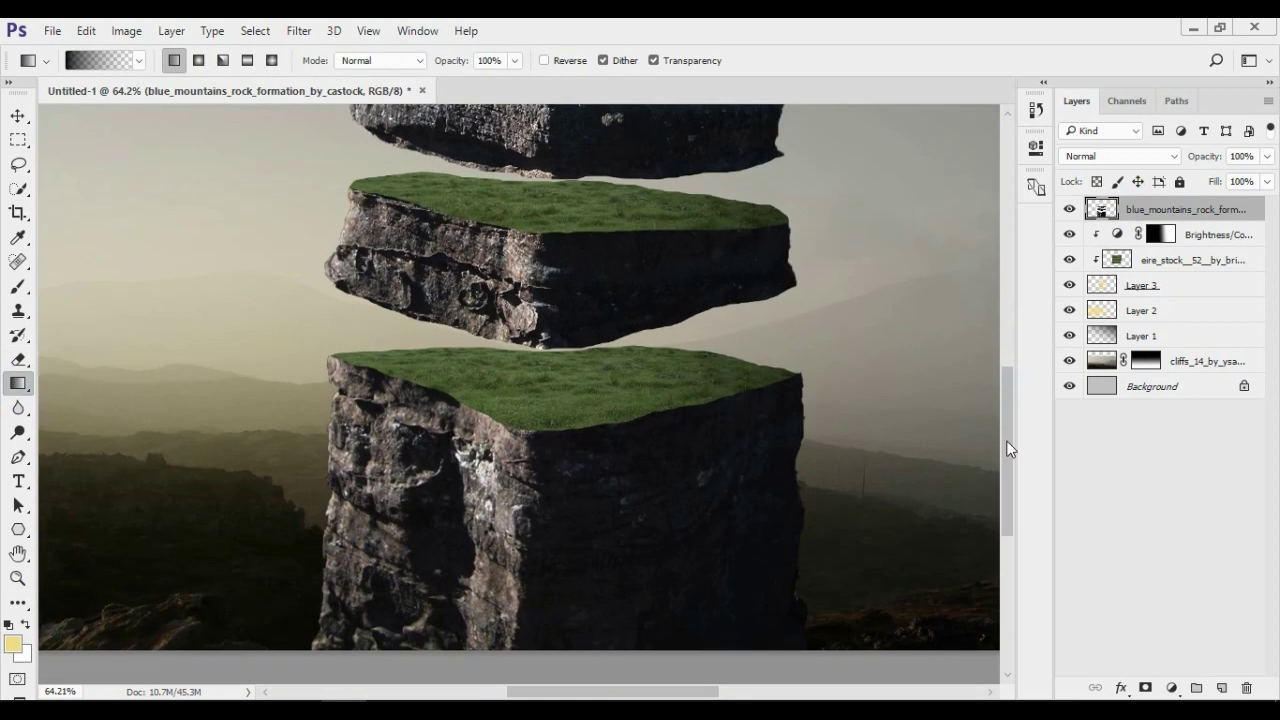
left_click(13, 646)
left_click_drag(370, 545, 601, 335)
type("3a3934")
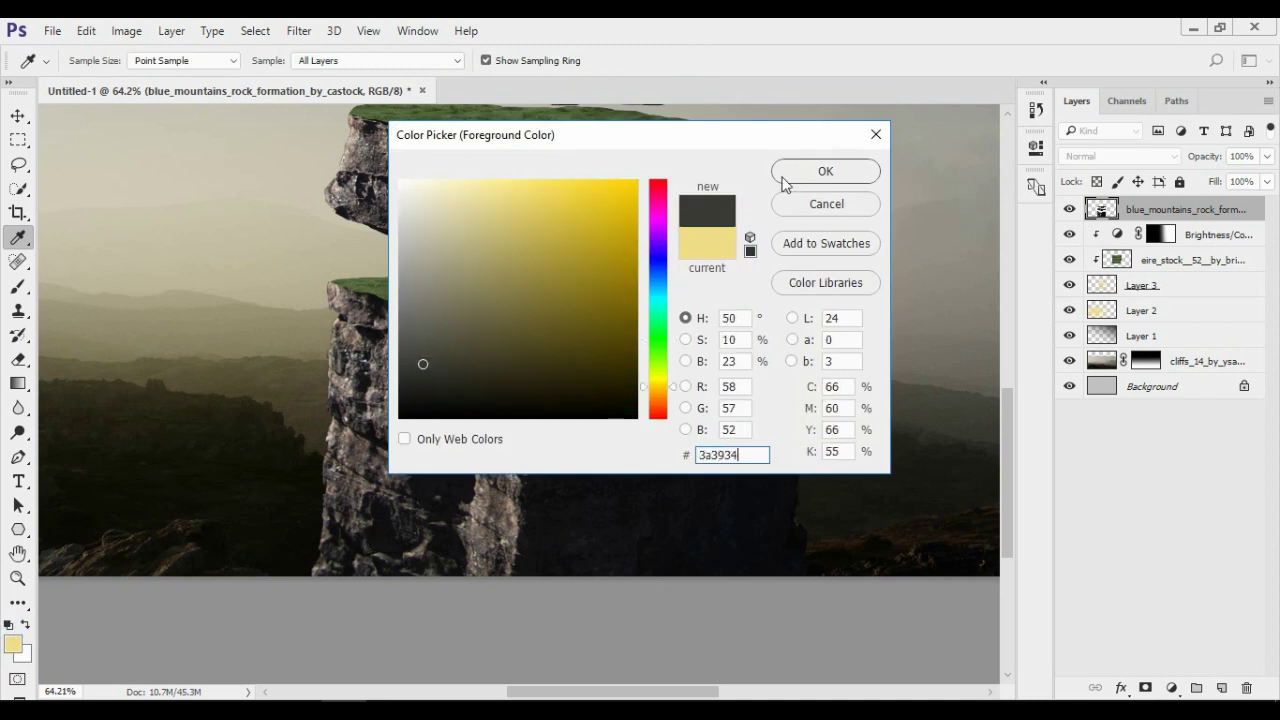
left_click(785, 176)
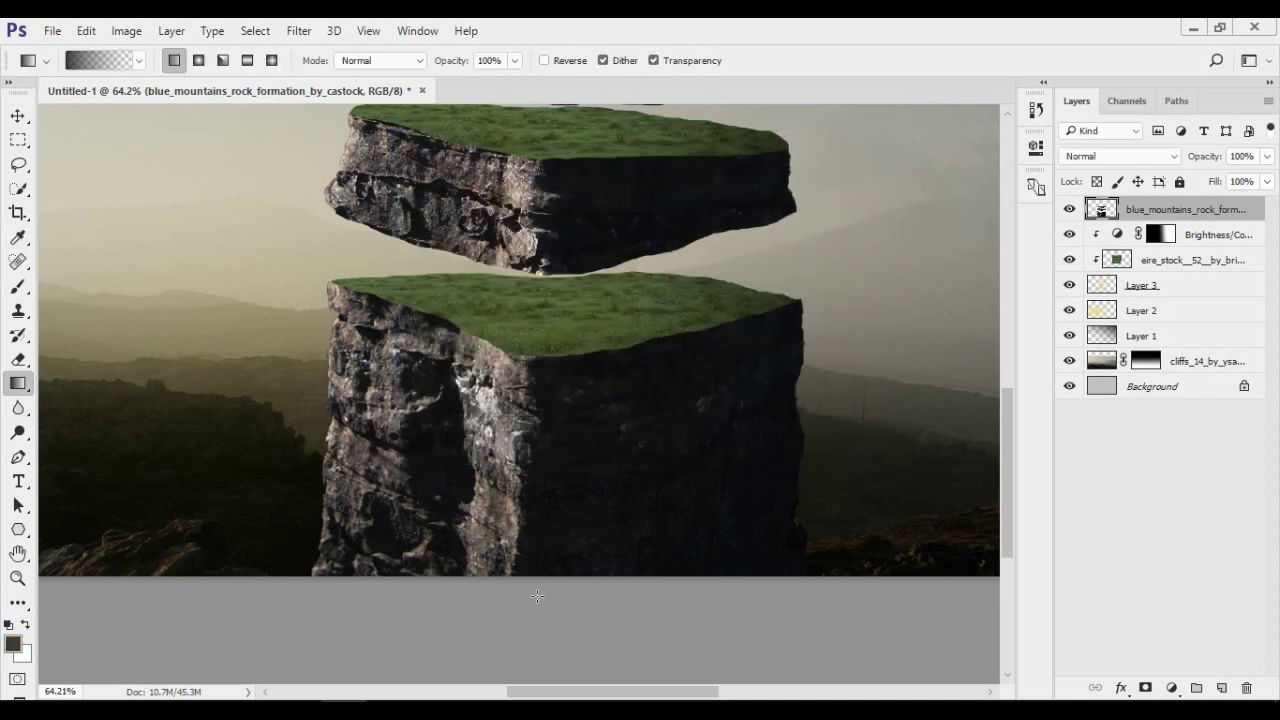
left_click_drag(534, 595, 536, 497)
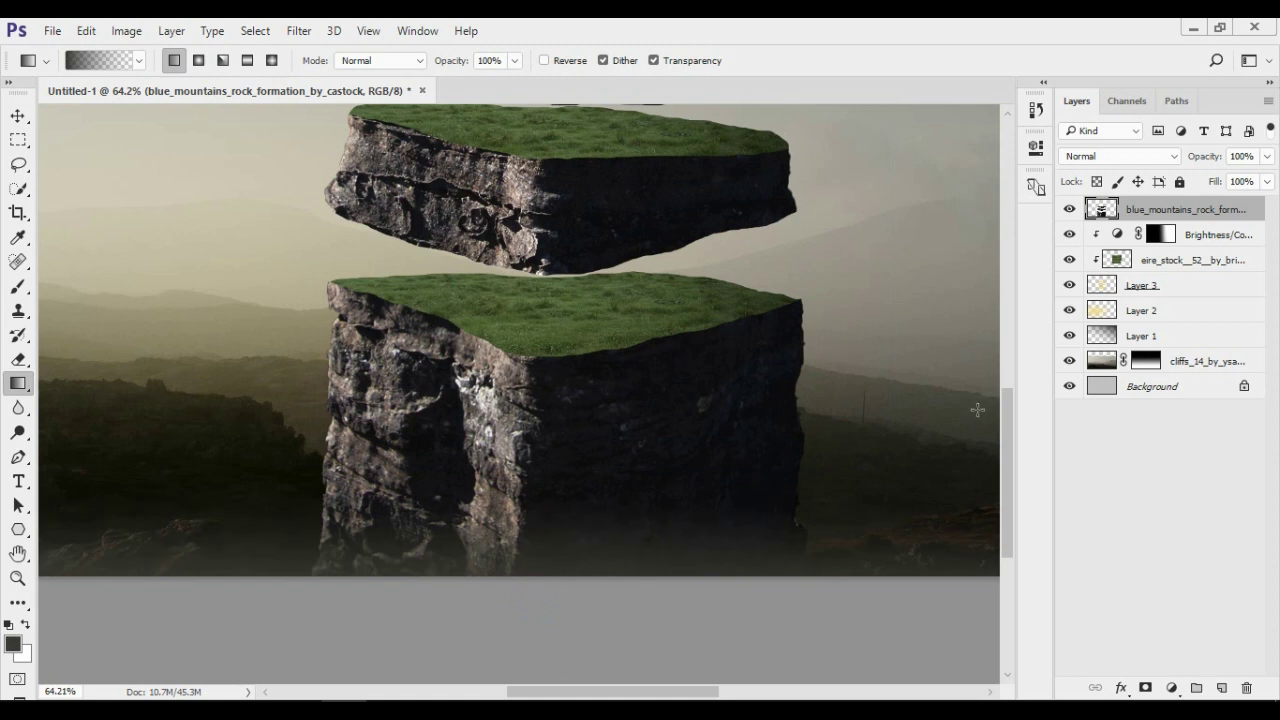
mouse_move(1207, 164)
left_mouse_down()
mouse_move(1166, 164)
mouse_move(1181, 166)
left_mouse_up()
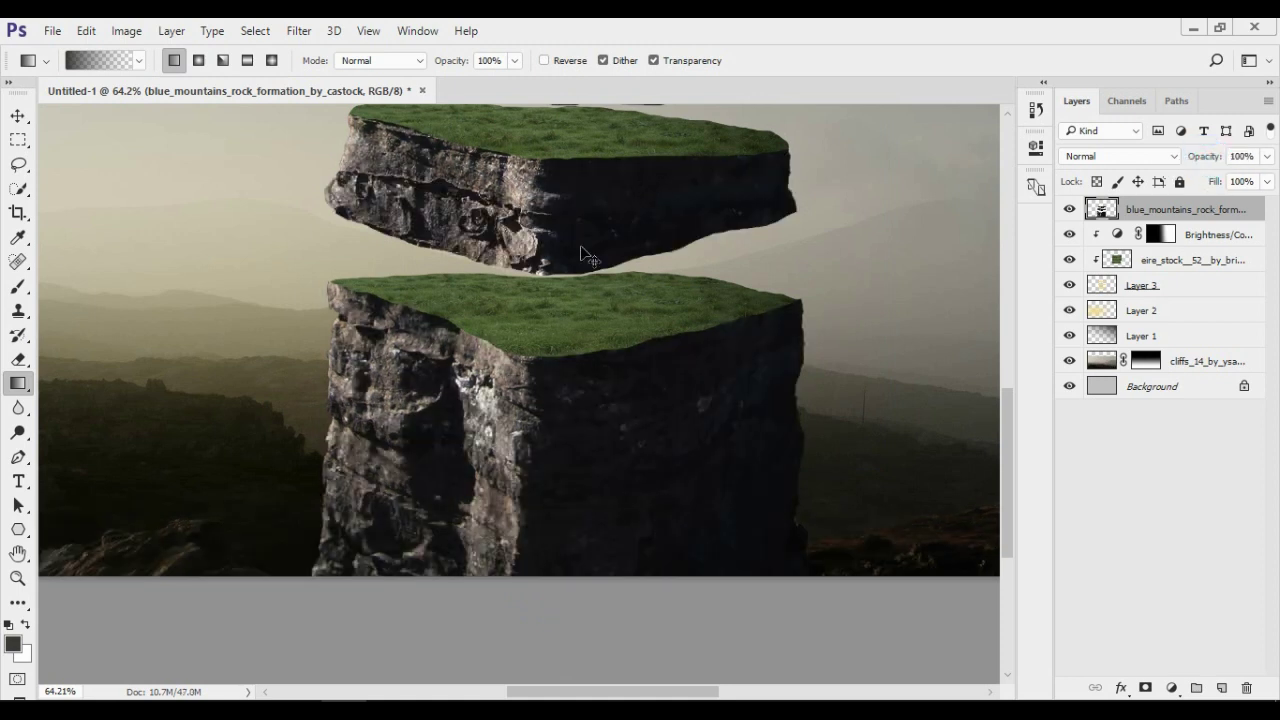
- On a new Layer 4, draw a dark gradient up from the bottom edge at 50% opacity
left_click(1223, 688)
left_click_drag(528, 588, 528, 502)
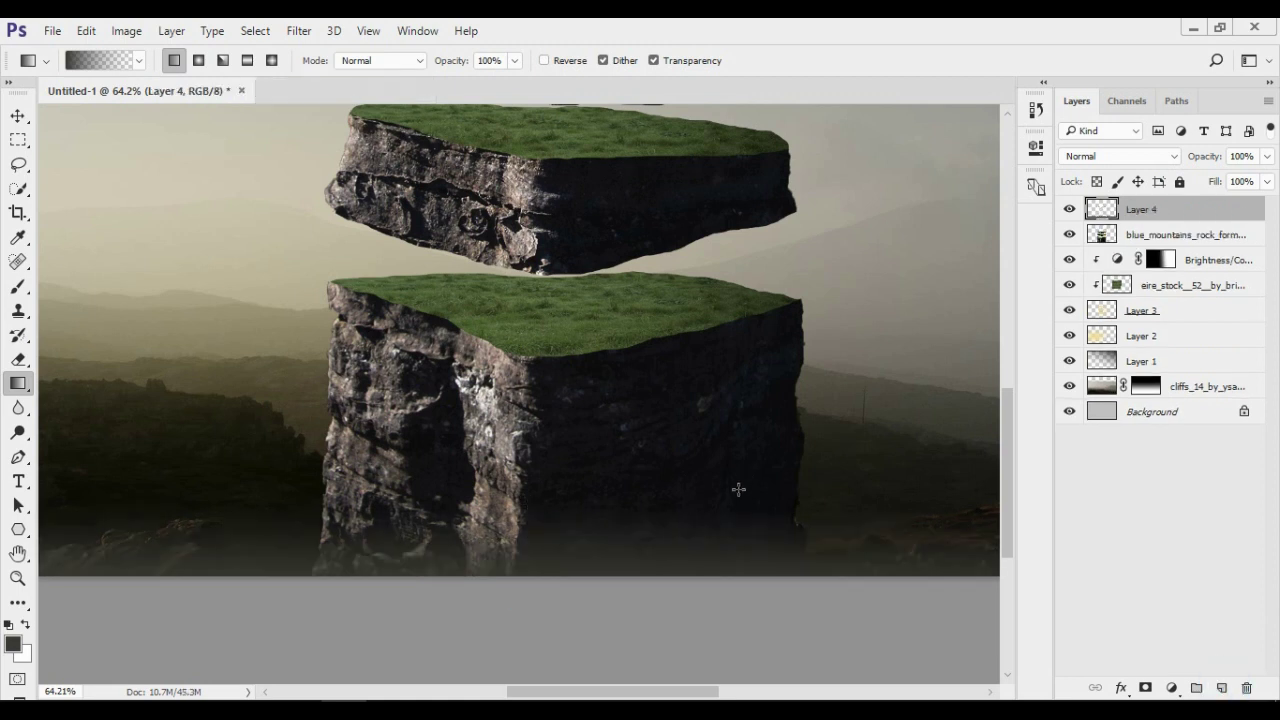
left_click_drag(1207, 158, 1196, 168)
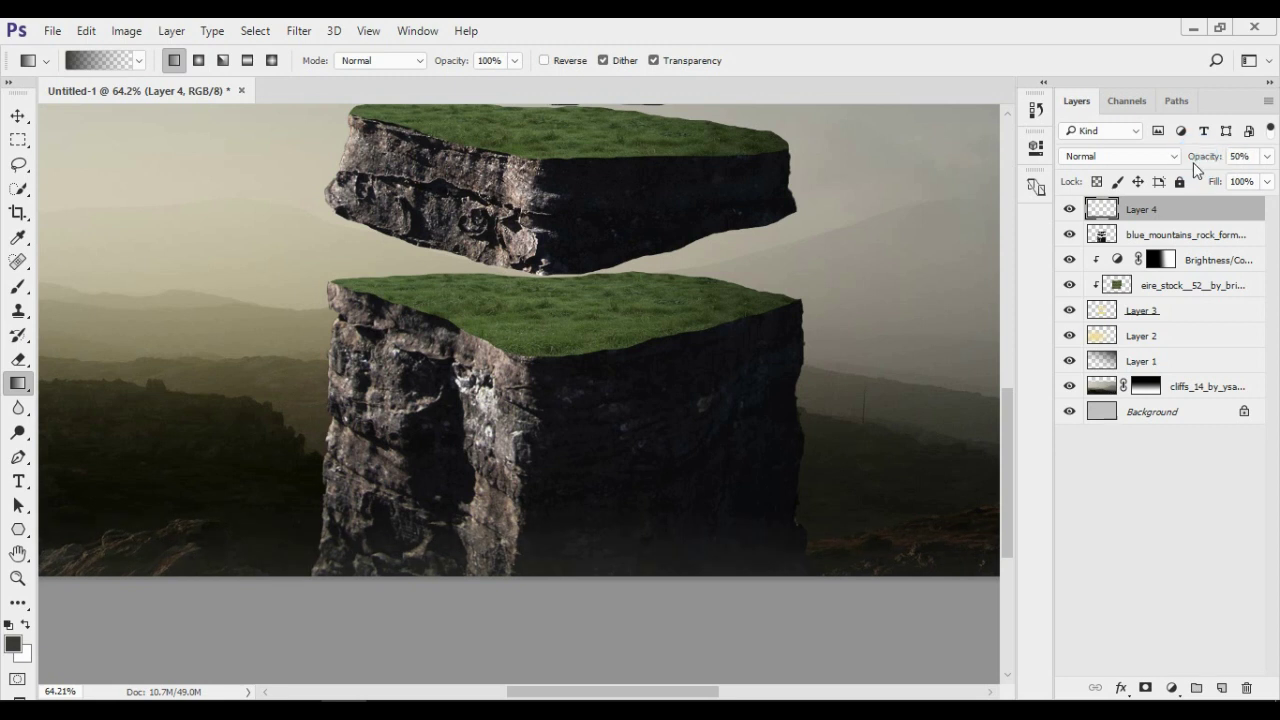
left_click(18, 578)
left_click_drag(621, 500, 561, 537)
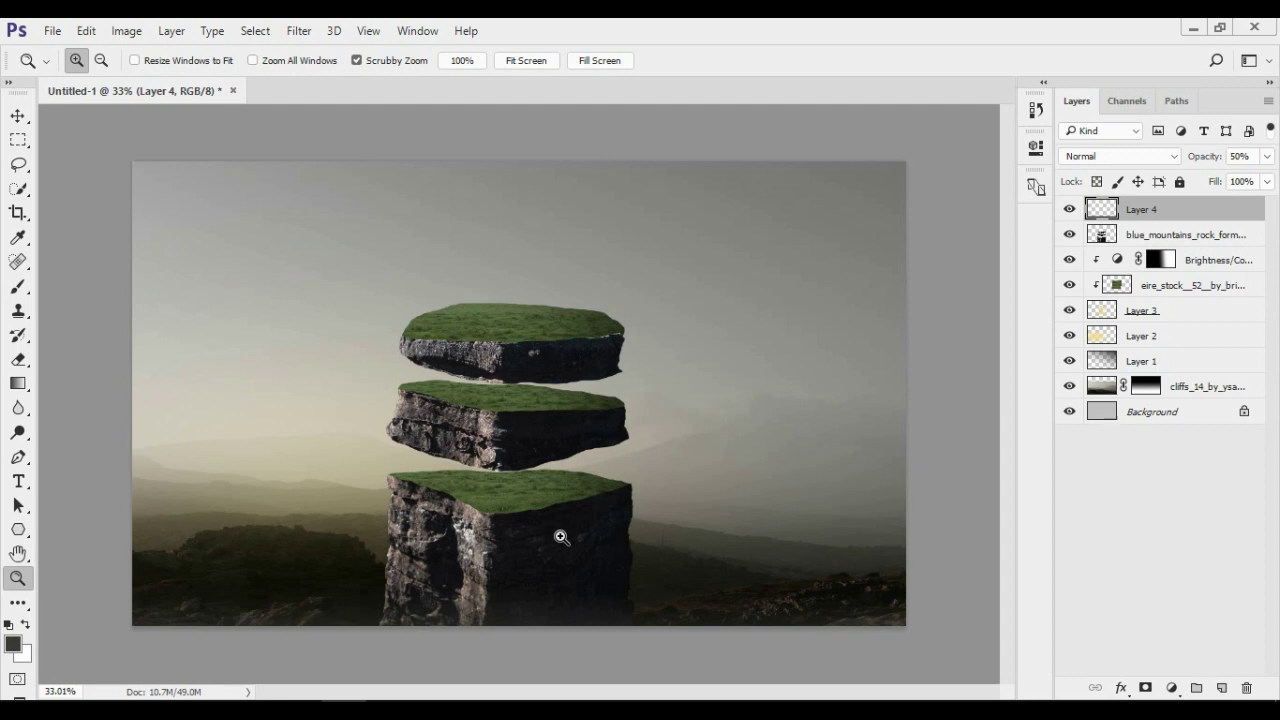
- Place Grunge-02-2400px, scale it around the floating rocks, and move it below blue_mountains
left_click_drag(490, 352, 542, 462)
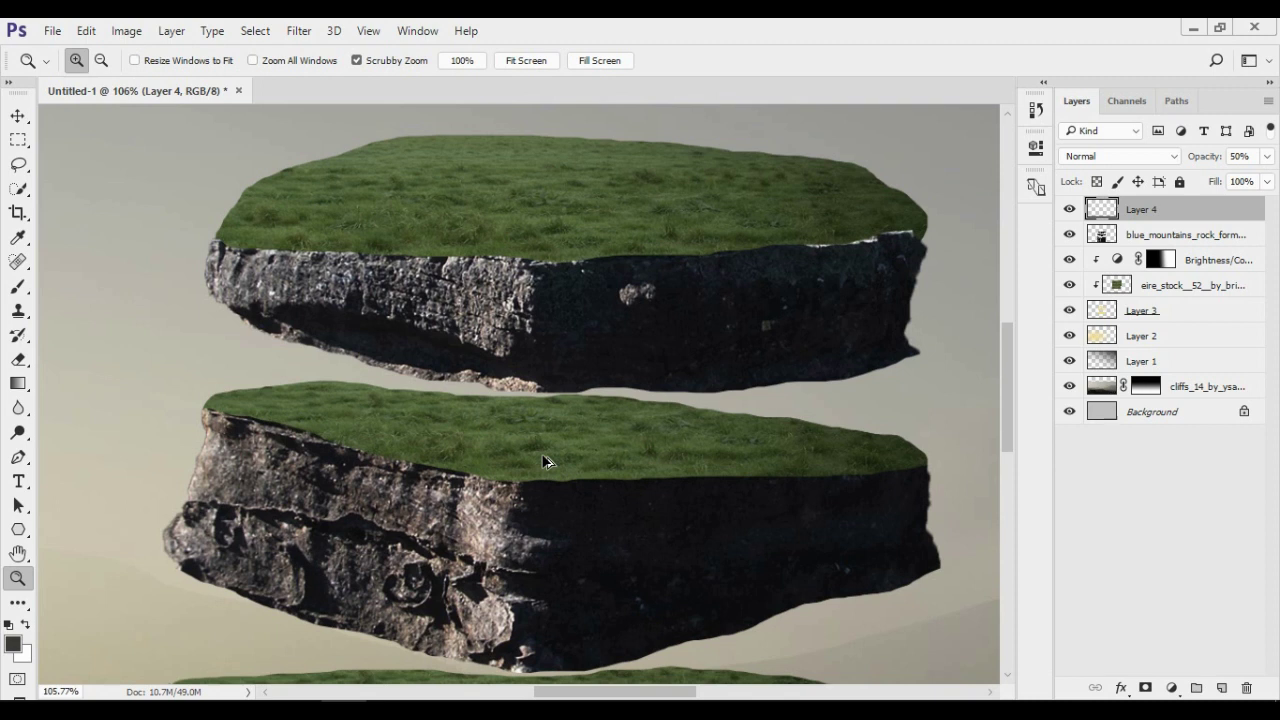
key("ctrl+shift+p")
double_click(547, 184)
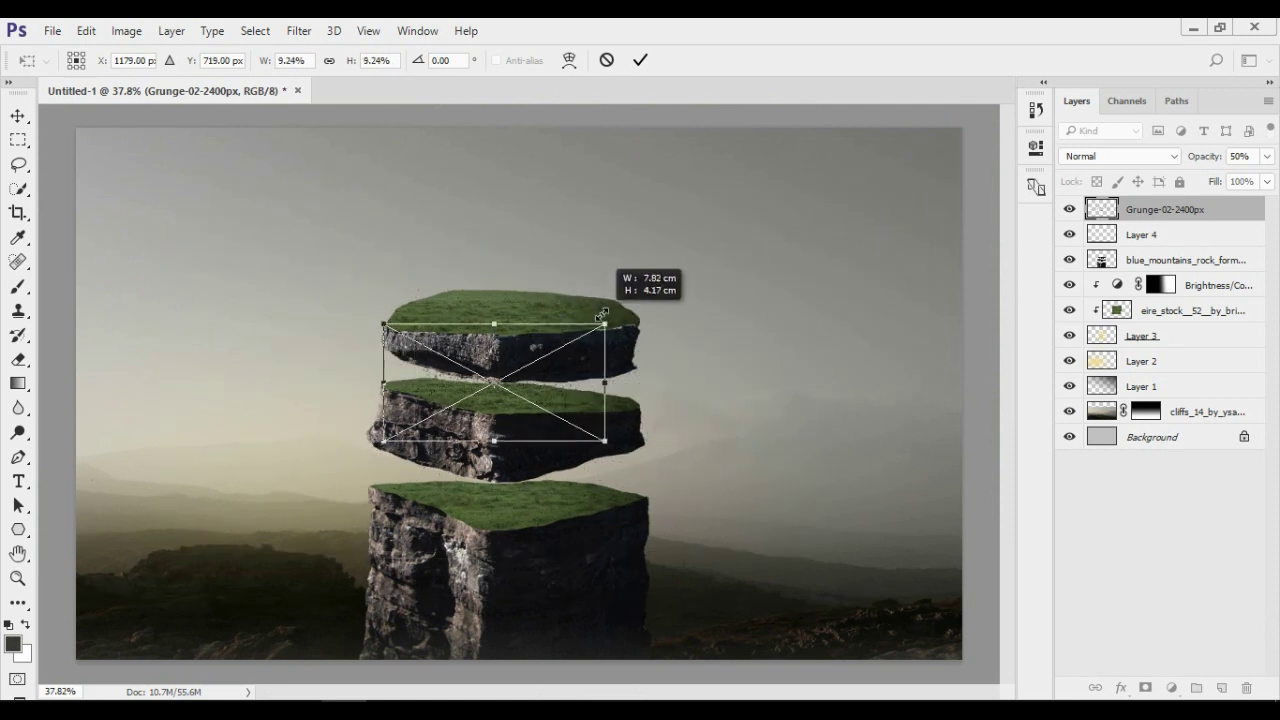
left_click_drag(934, 141, 580, 343)
left_click_drag(465, 405, 643, 336)
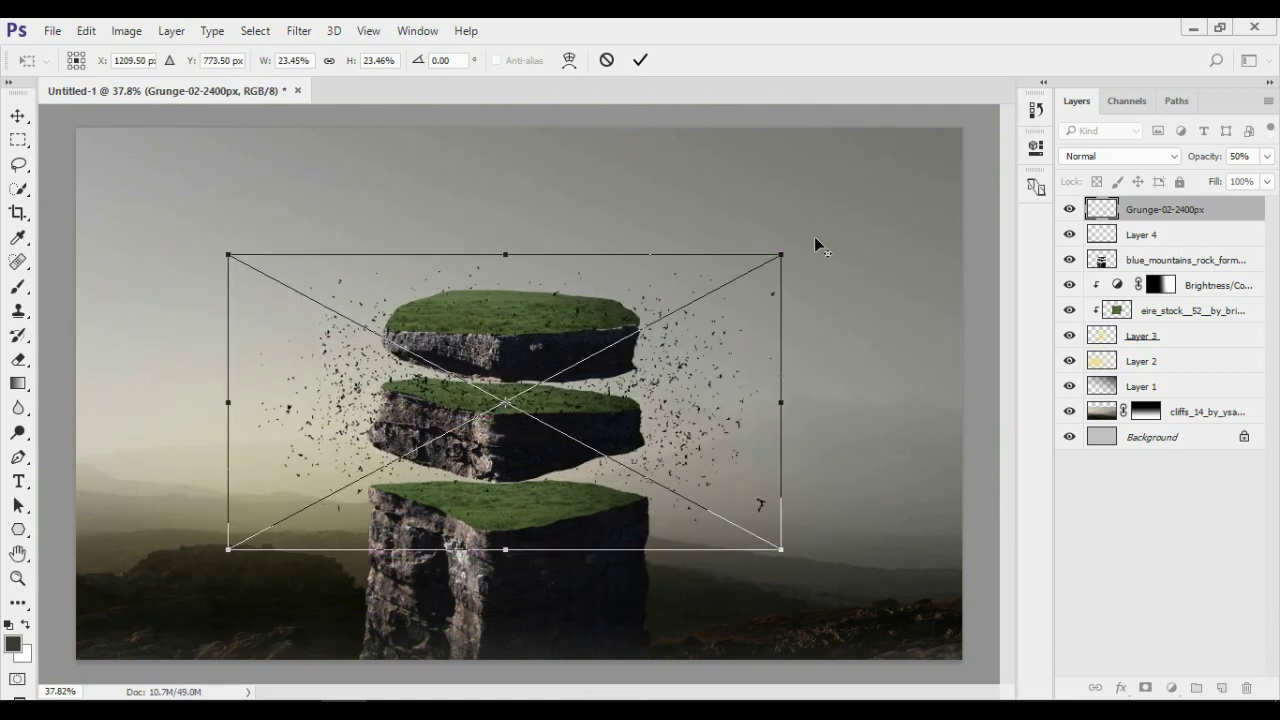
left_click_drag(776, 258, 634, 320)
mouse_move(560, 405)
left_mouse_down()
mouse_move(557, 392)
mouse_move(976, 380)
left_mouse_up()
key("Return")
key("z")
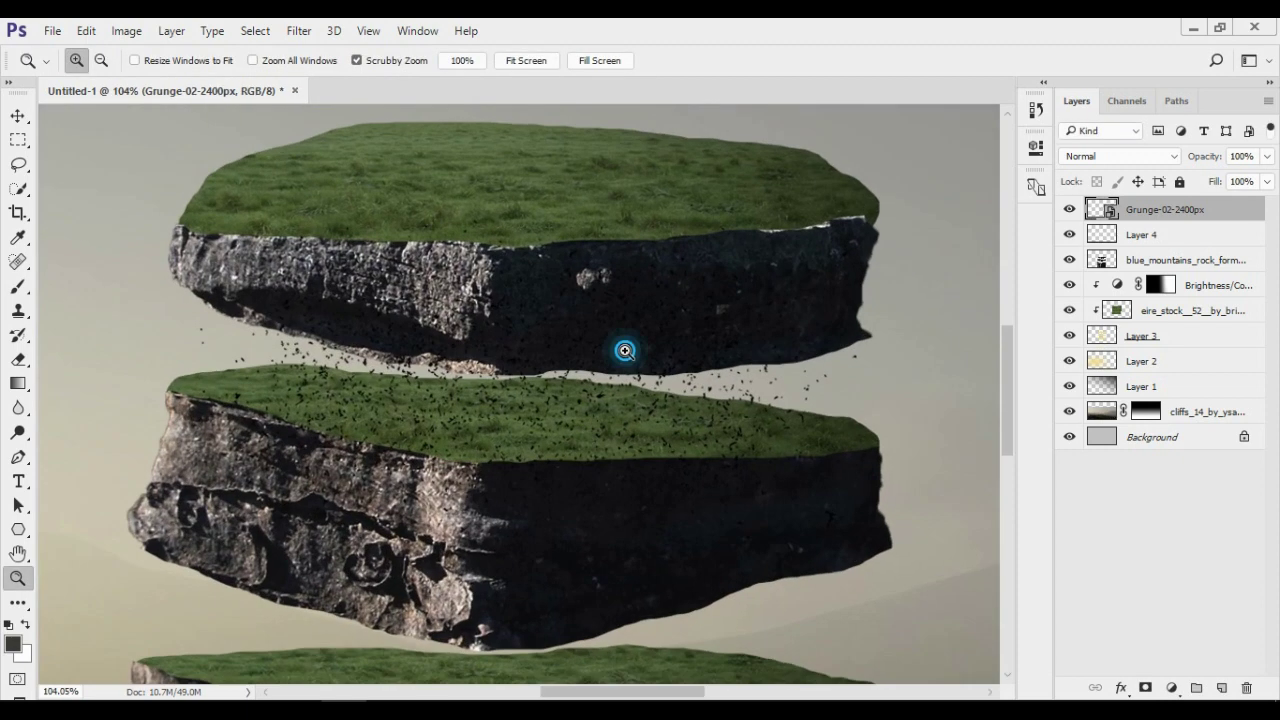
mouse_move(1171, 210)
left_mouse_down()
mouse_move(1138, 283)
mouse_move(1152, 205)
left_mouse_up()
- Rasterize the grunge layer, undo an accidental artboard, and delete the grunge layer
right_click(1165, 209)
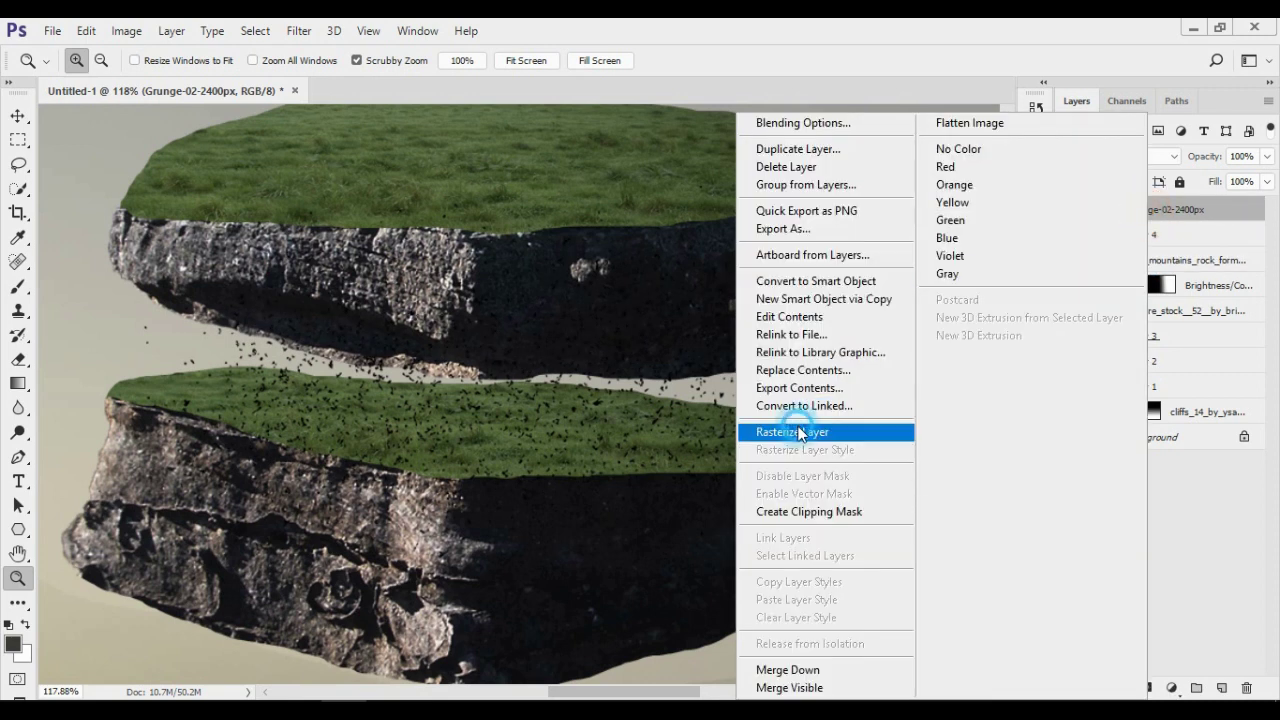
left_click(800, 430)
key("v")
key("shift+v")
left_click_drag(520, 437, 520, 460)
left_click(1036, 113)
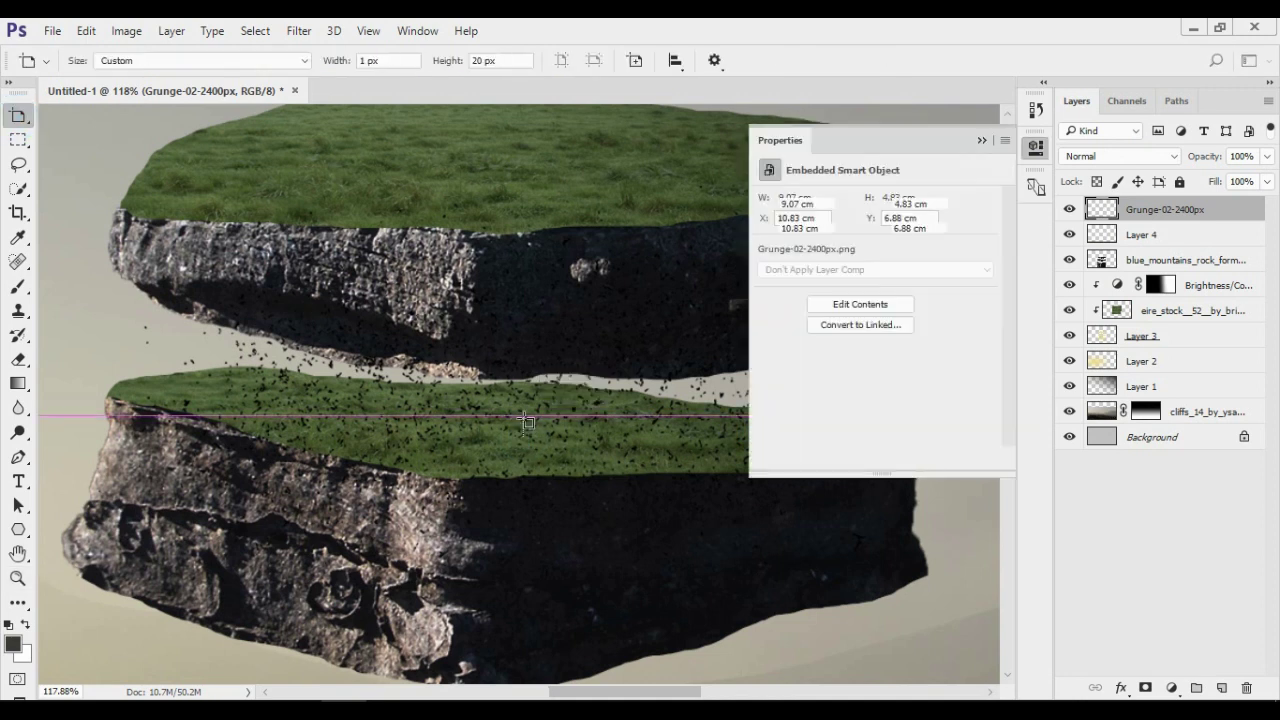
key("ctrl+z")
key("v")
left_click(981, 141)
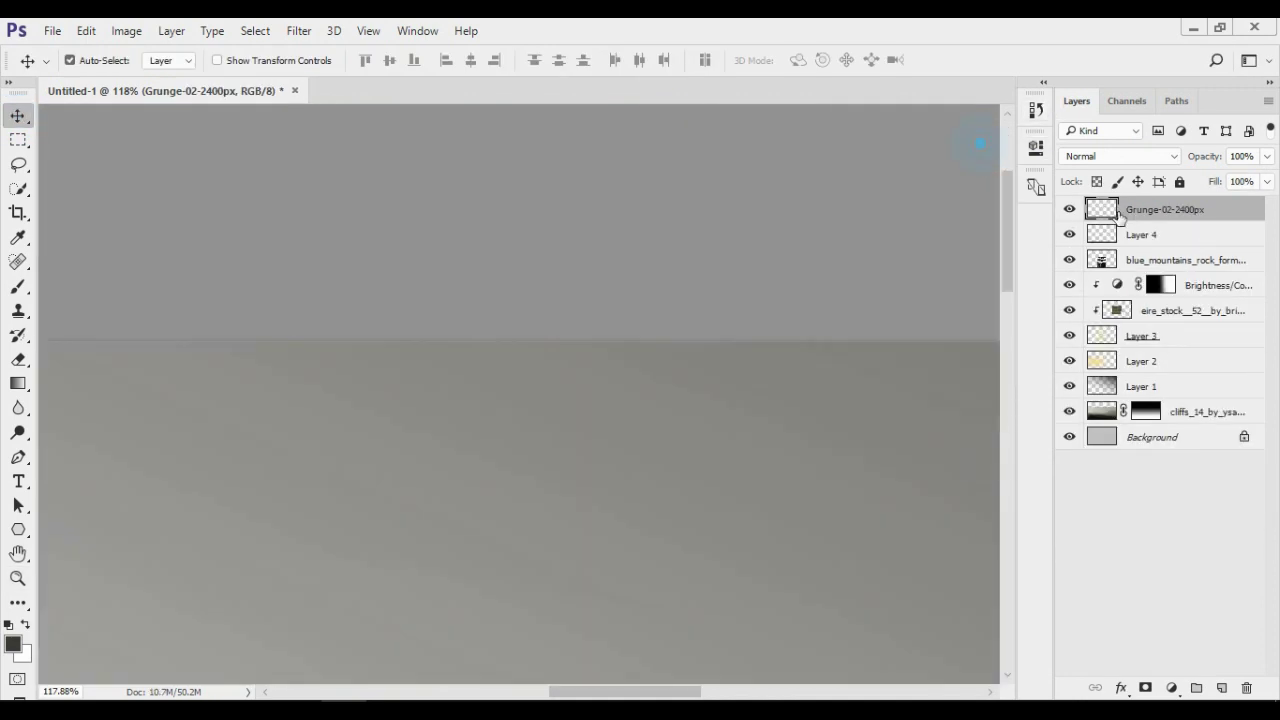
key("ctrl+e")
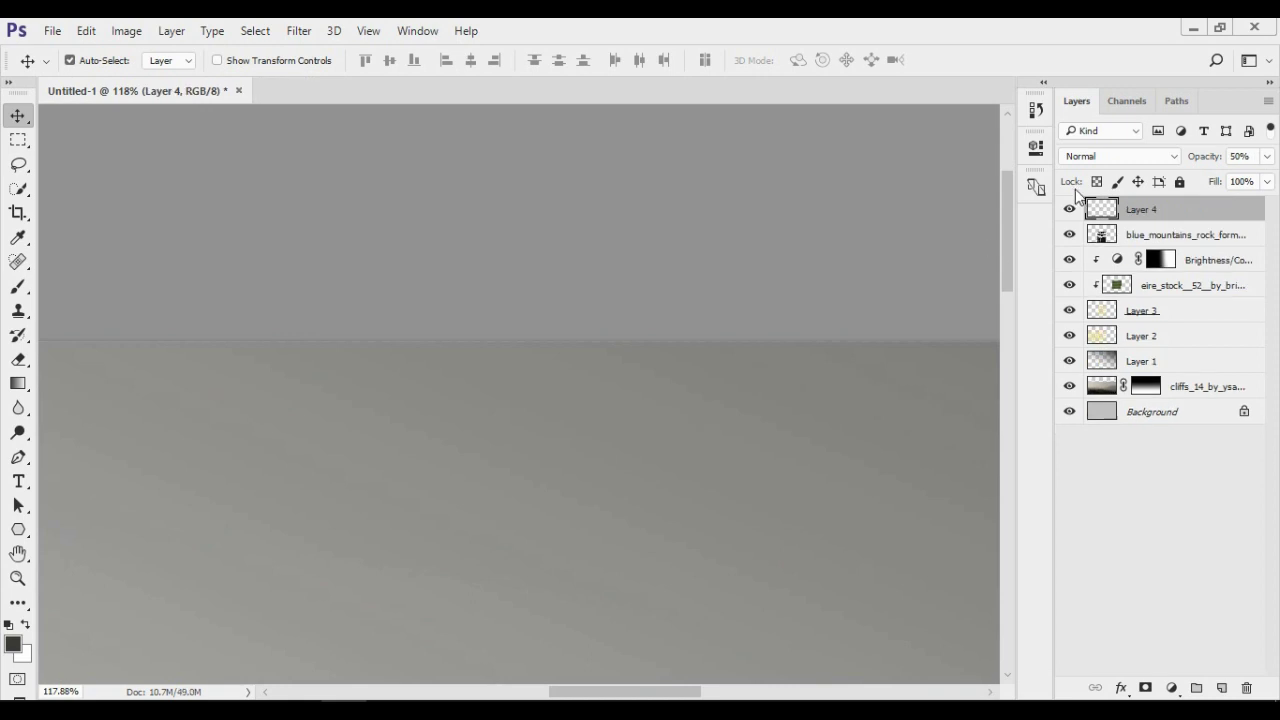
- Re-place Grunge-02-2400px, scaled to about 11.8% around the top two rocks
left_click(14, 580)
key("ctrl+0")
mouse_move(543, 371)
left_mouse_down()
mouse_move(368, 407)
mouse_move(381, 413)
left_mouse_up()
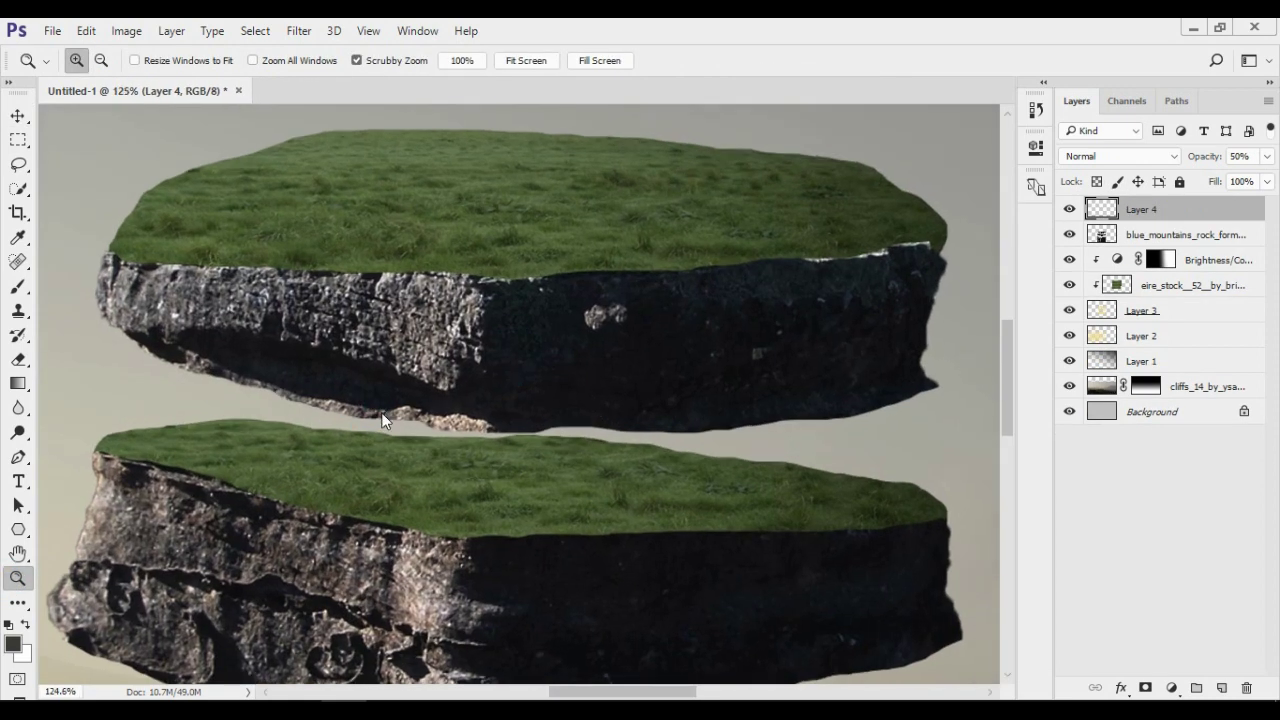
key("ctrl+shift+p")
left_click(552, 184)
double_click(552, 184)
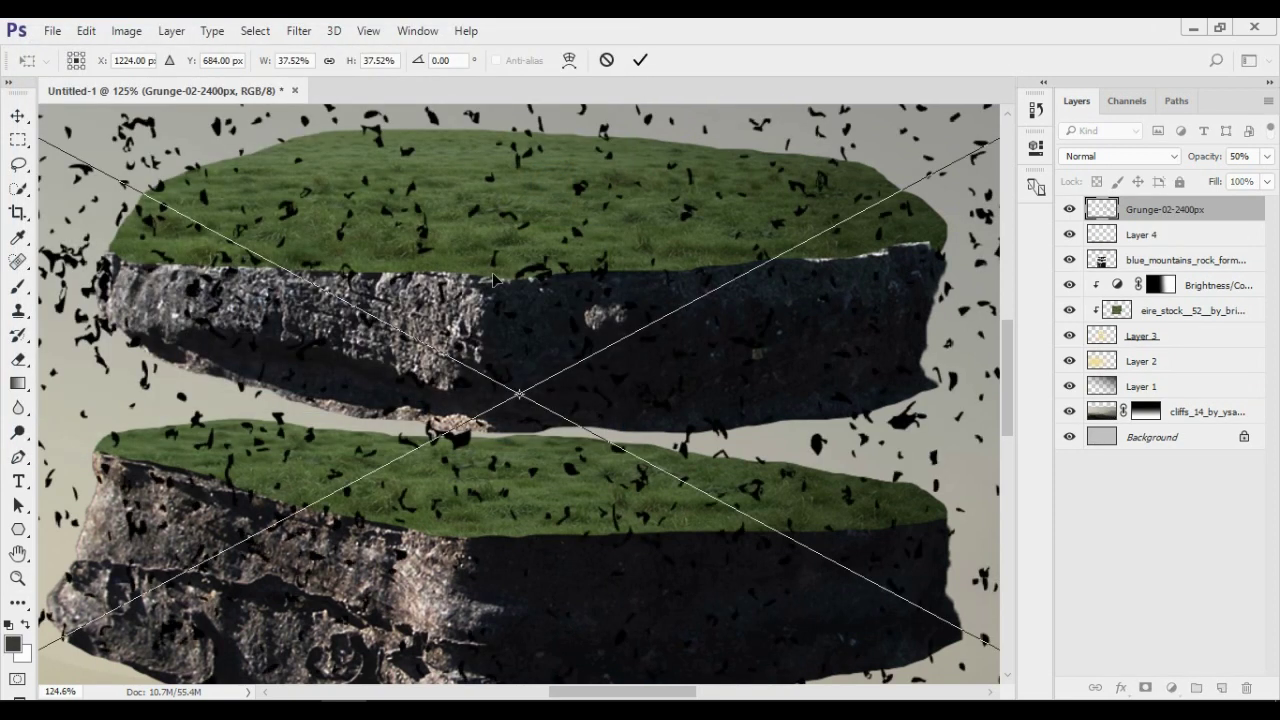
key("ctrl+0")
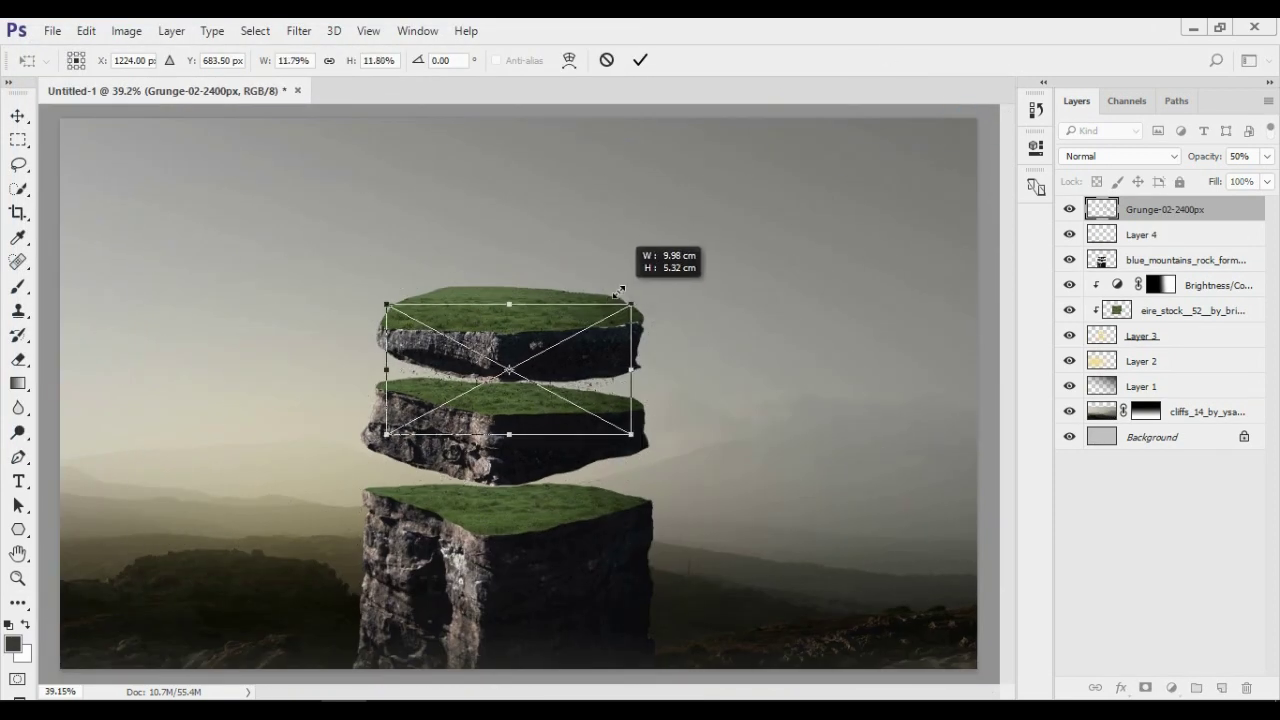
left_click_drag(963, 128, 630, 296)
key("Return")
key("z")
left_click_drag(549, 354, 627, 424)
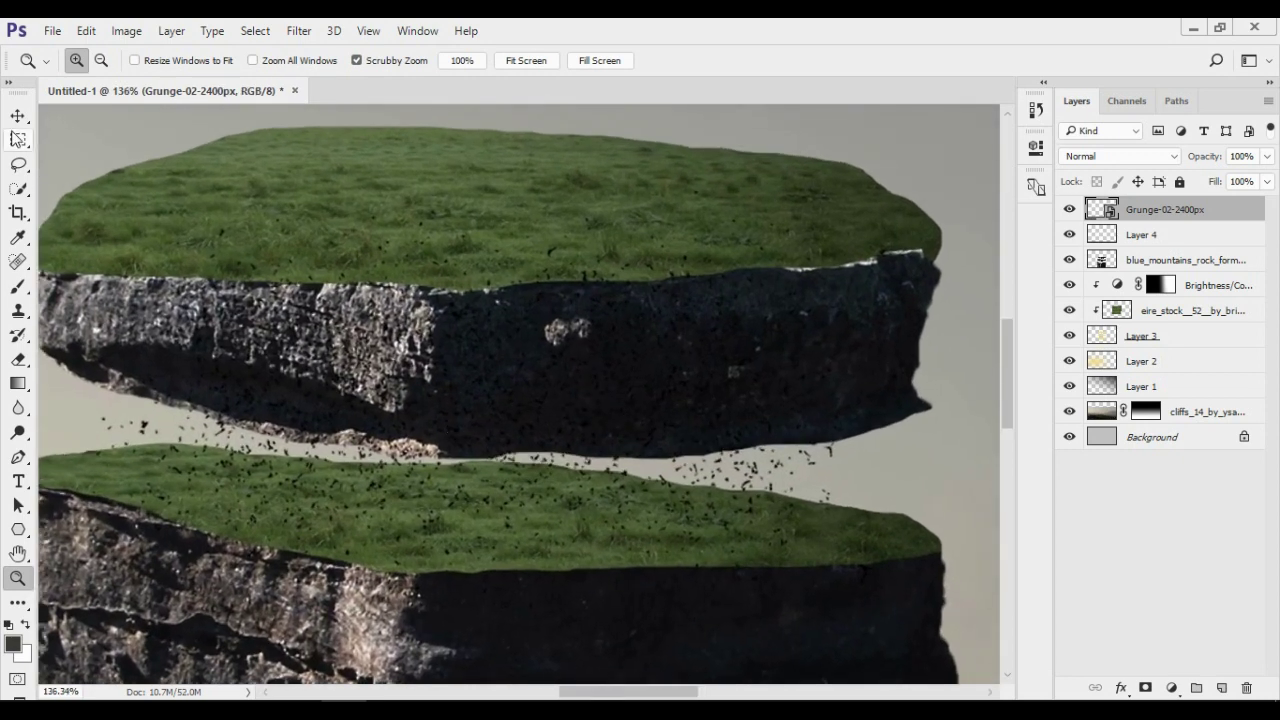
- Move the grunge texture up about 47 px over the upper slab
left_click(17, 116)
left_click_drag(452, 459, 452, 427)
key("ctrl+z")
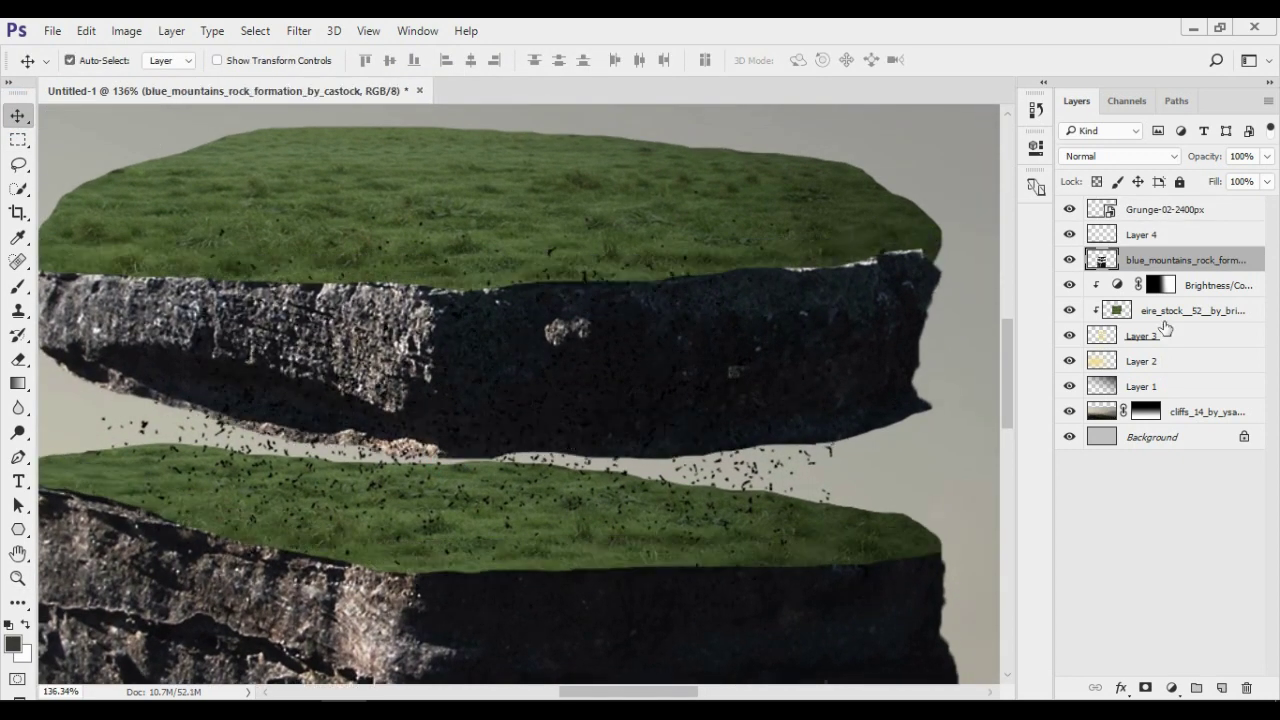
left_click(1186, 209)
key("ctrl+t")
left_click_drag(689, 321, 690, 274)
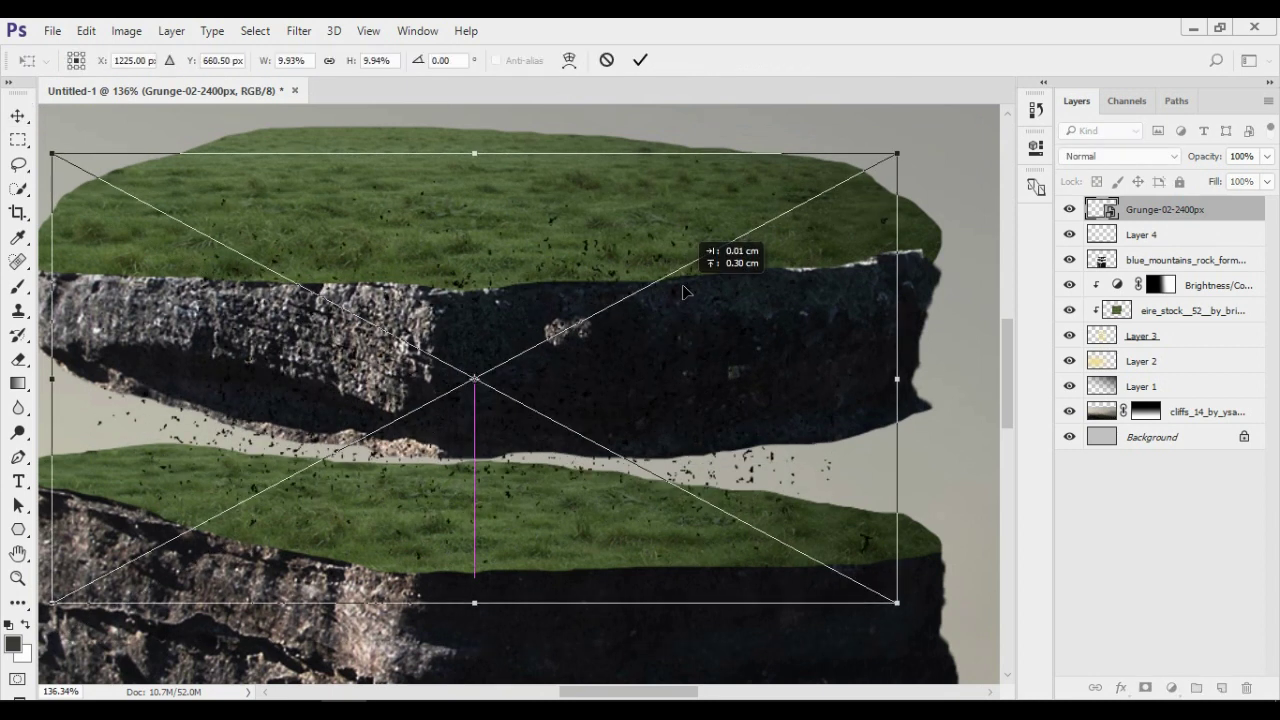
left_click(640, 59)
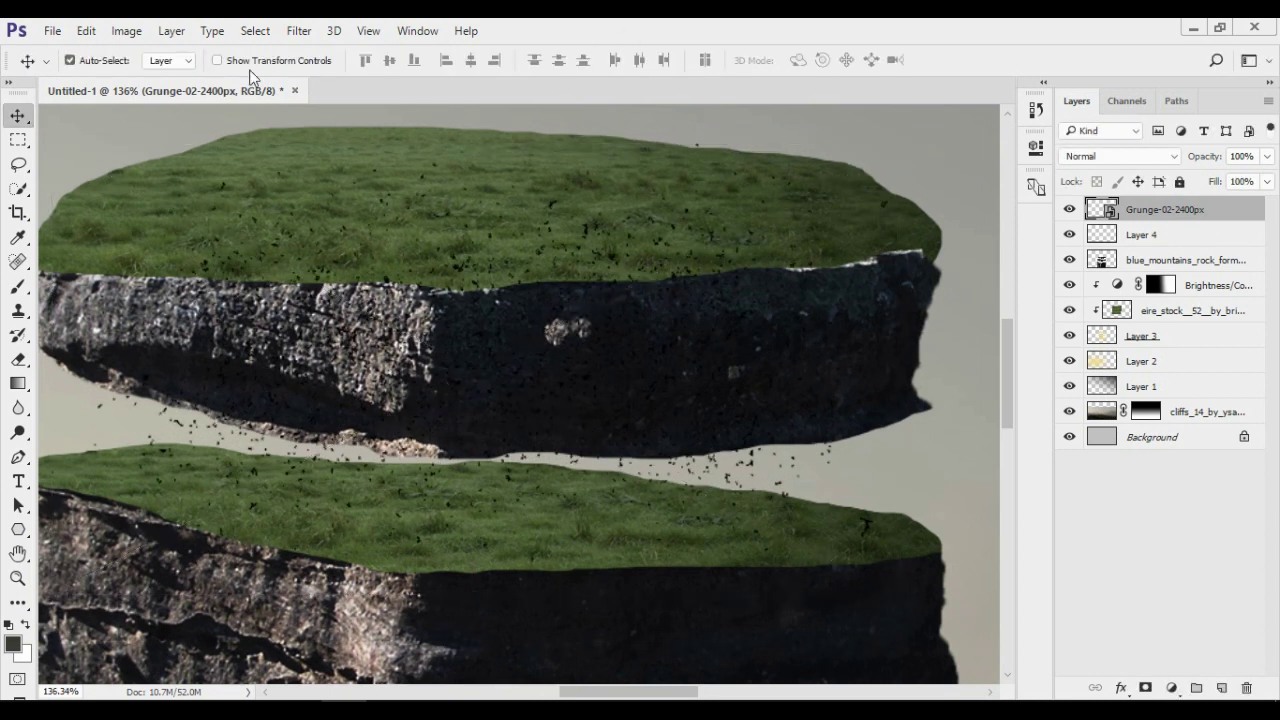
key("ctrl+t")
key("Return")
- Rasterize the grunge layer and erase its specks from both grass tops with a 70 px, 0% hardness eraser
left_click(18, 359)
right_click(278, 187)
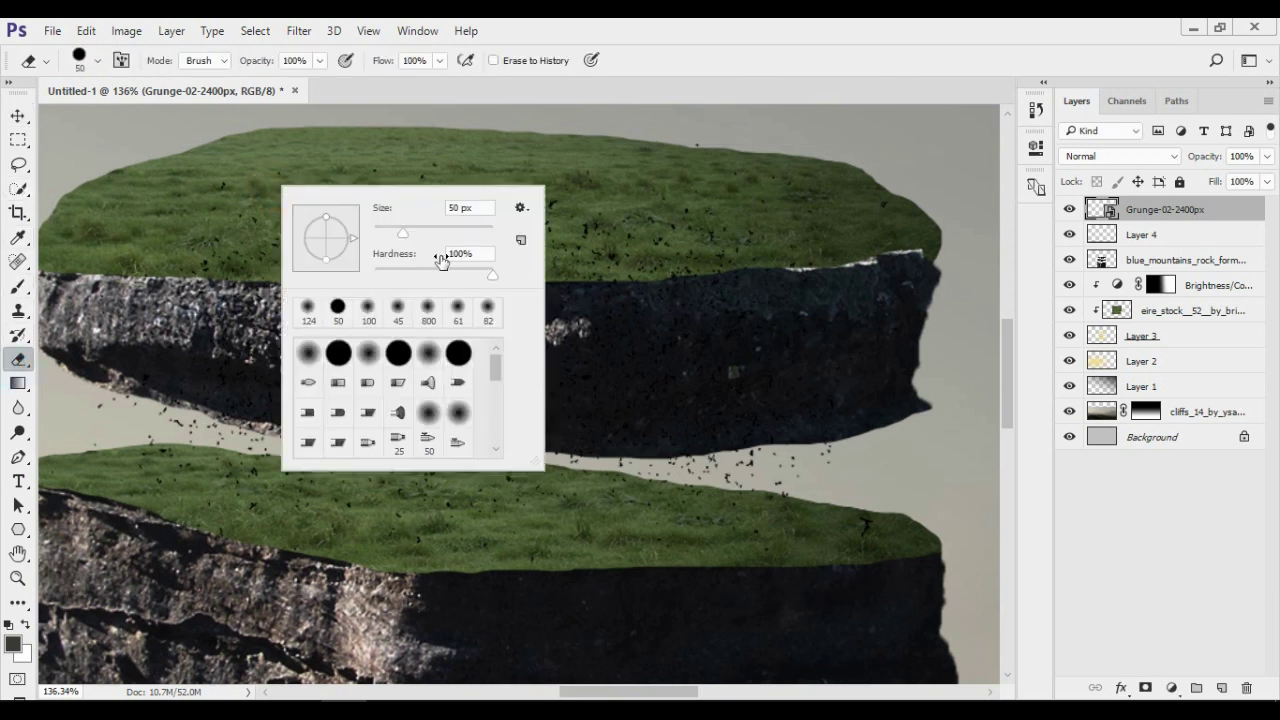
left_click_drag(403, 229, 410, 229)
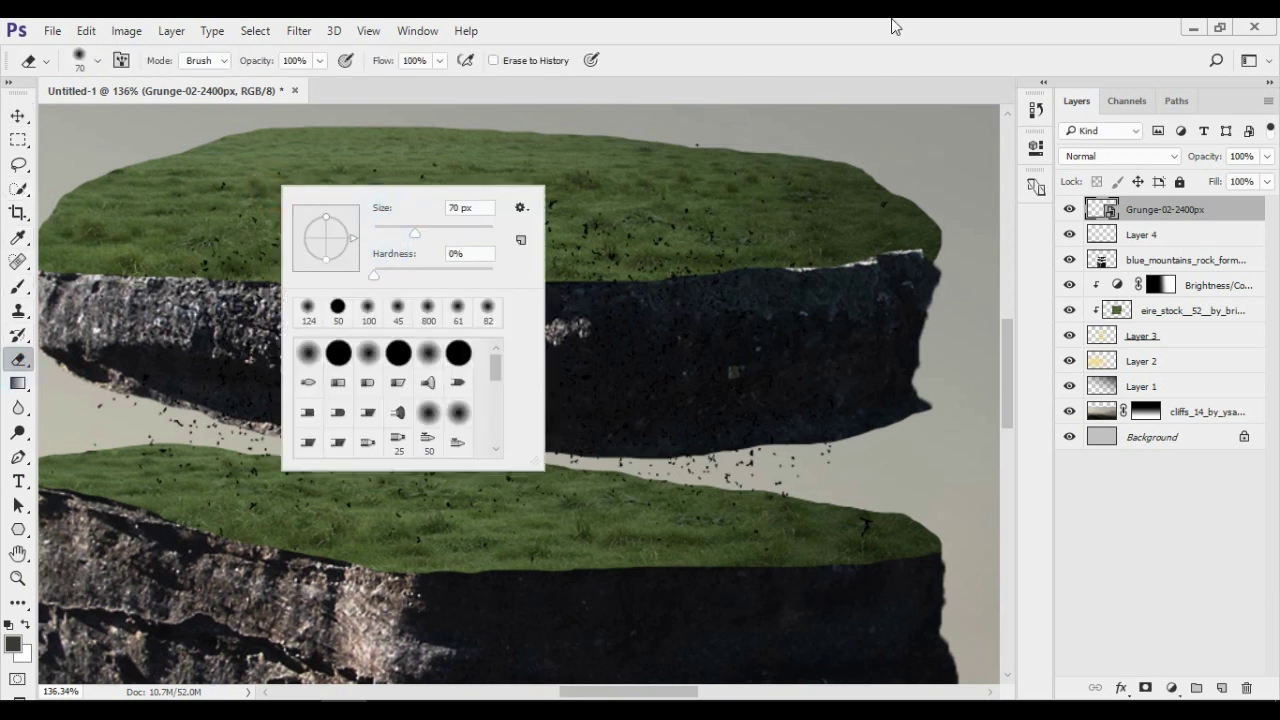
key("Return")
right_click(1150, 210)
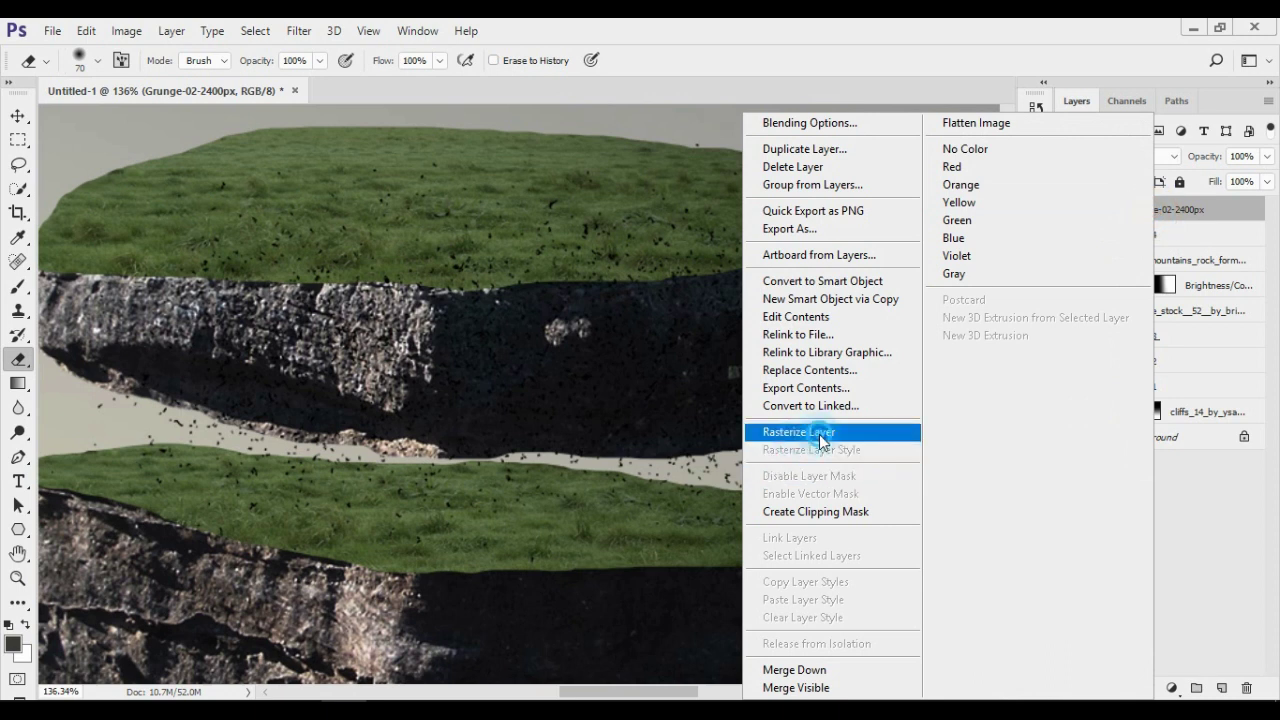
left_click(820, 432)
left_click_drag(91, 187, 657, 273)
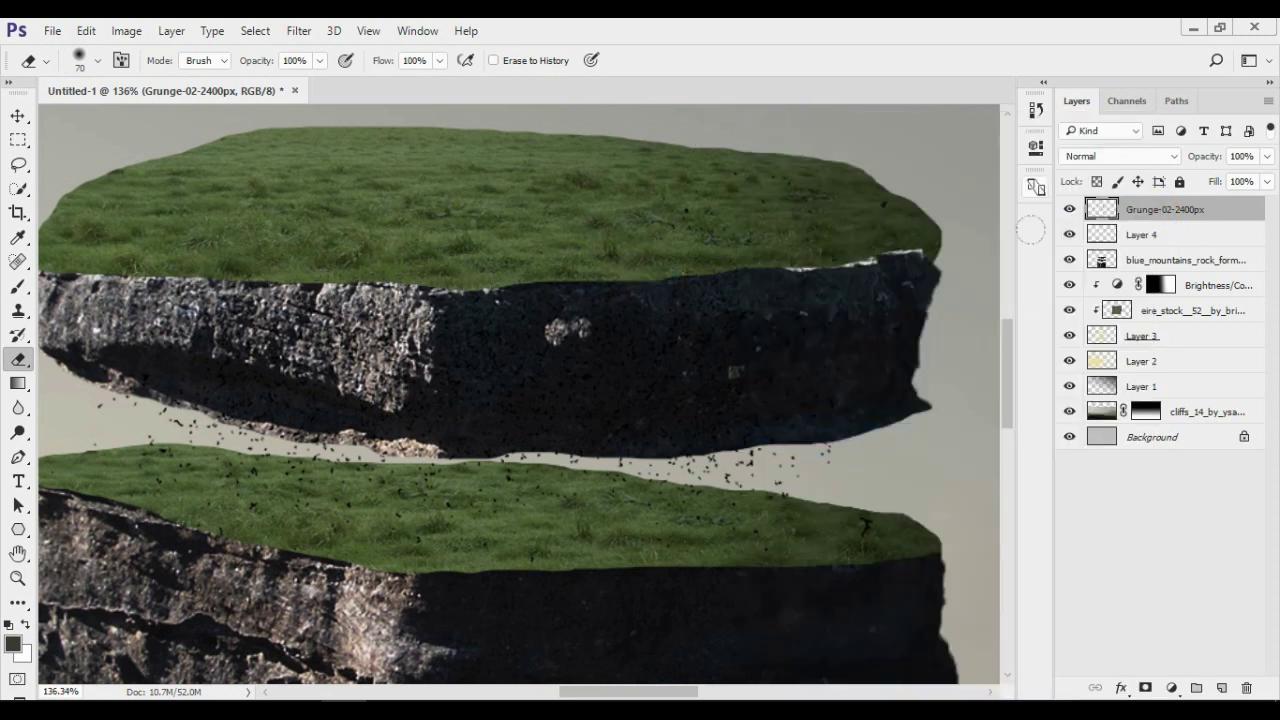
left_click(803, 277)
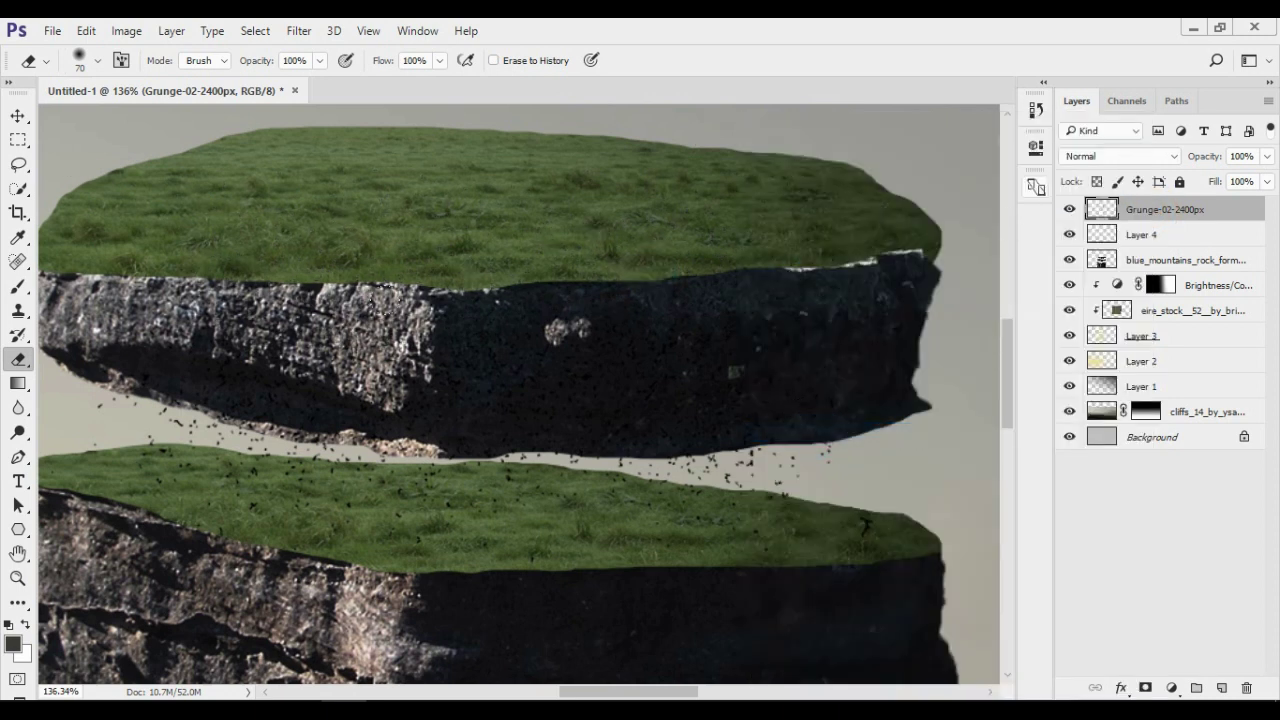
left_click_drag(120, 515, 867, 524)
- Duplicate the grunge layer, move the copy down onto the middle slab and stretch it wider
left_click(18, 577)
mouse_move(608, 329)
left_mouse_down()
mouse_move(500, 423)
mouse_move(546, 457)
left_mouse_up()
key("ctrl+j")
key("ctrl+t")
mouse_move(646, 326)
left_mouse_down()
mouse_move(610, 582)
mouse_move(636, 589)
left_mouse_up()
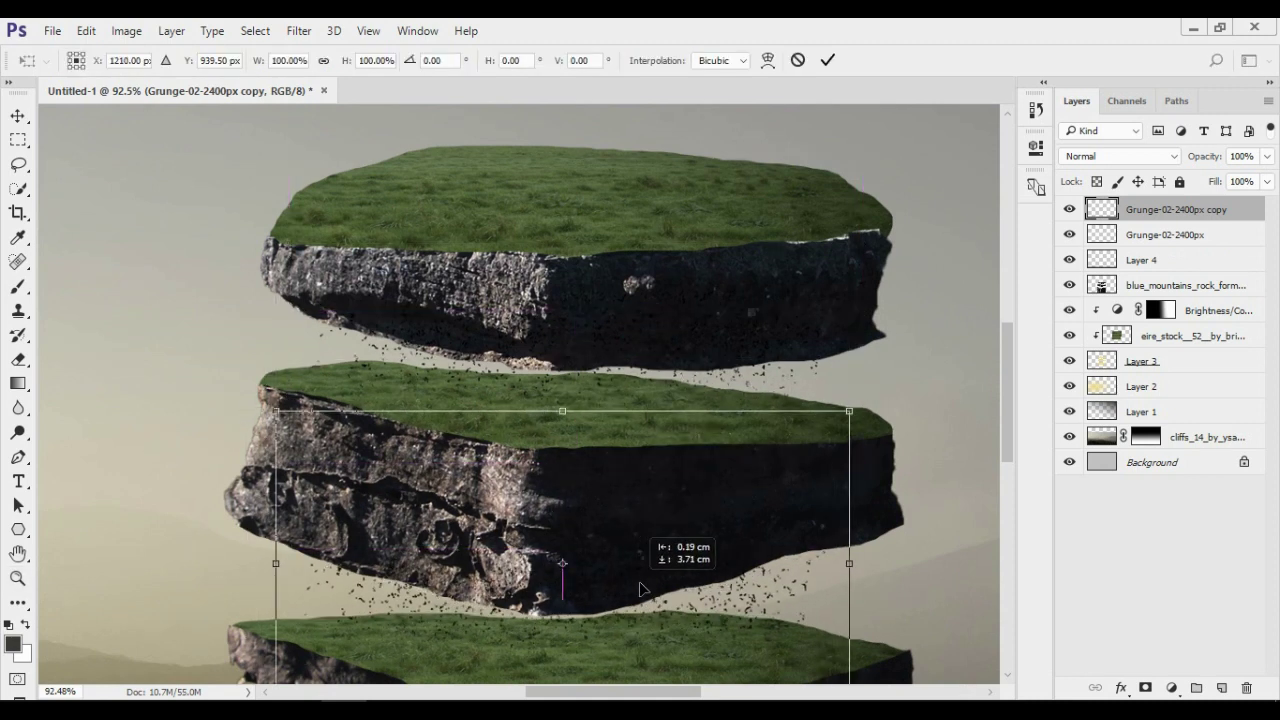
left_click_drag(849, 563, 909, 563)
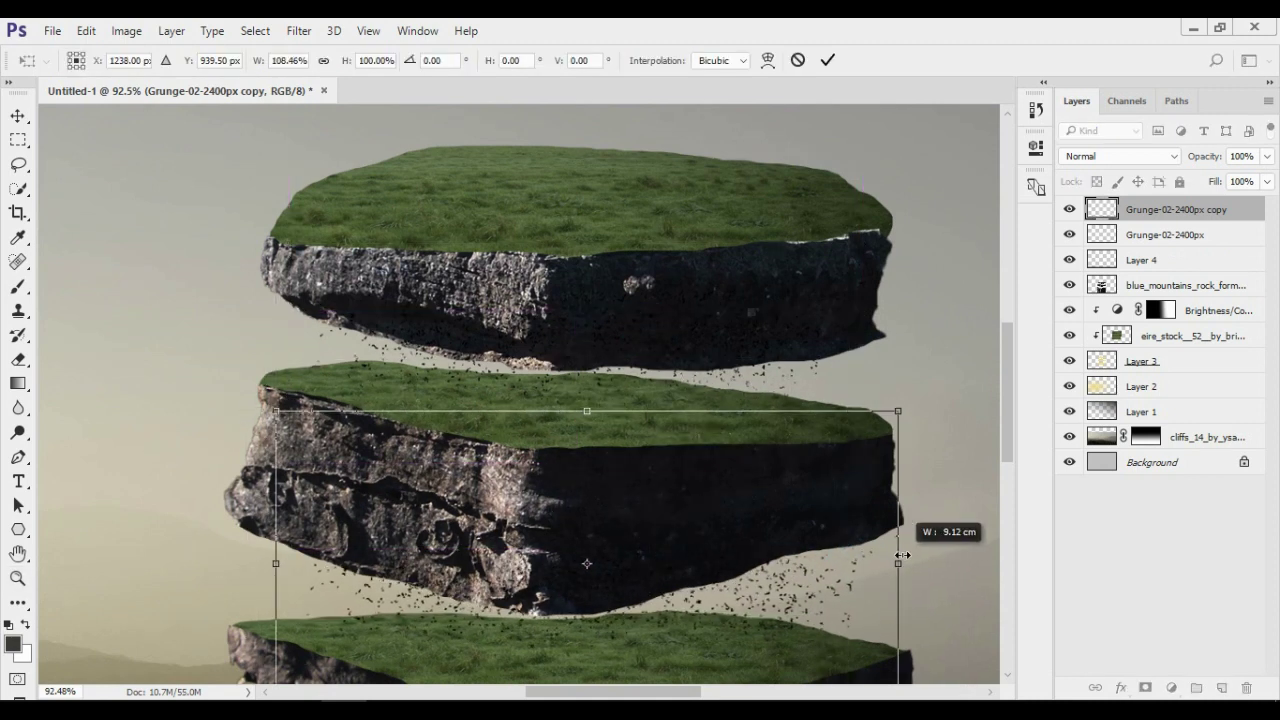
left_click_drag(277, 566, 214, 566)
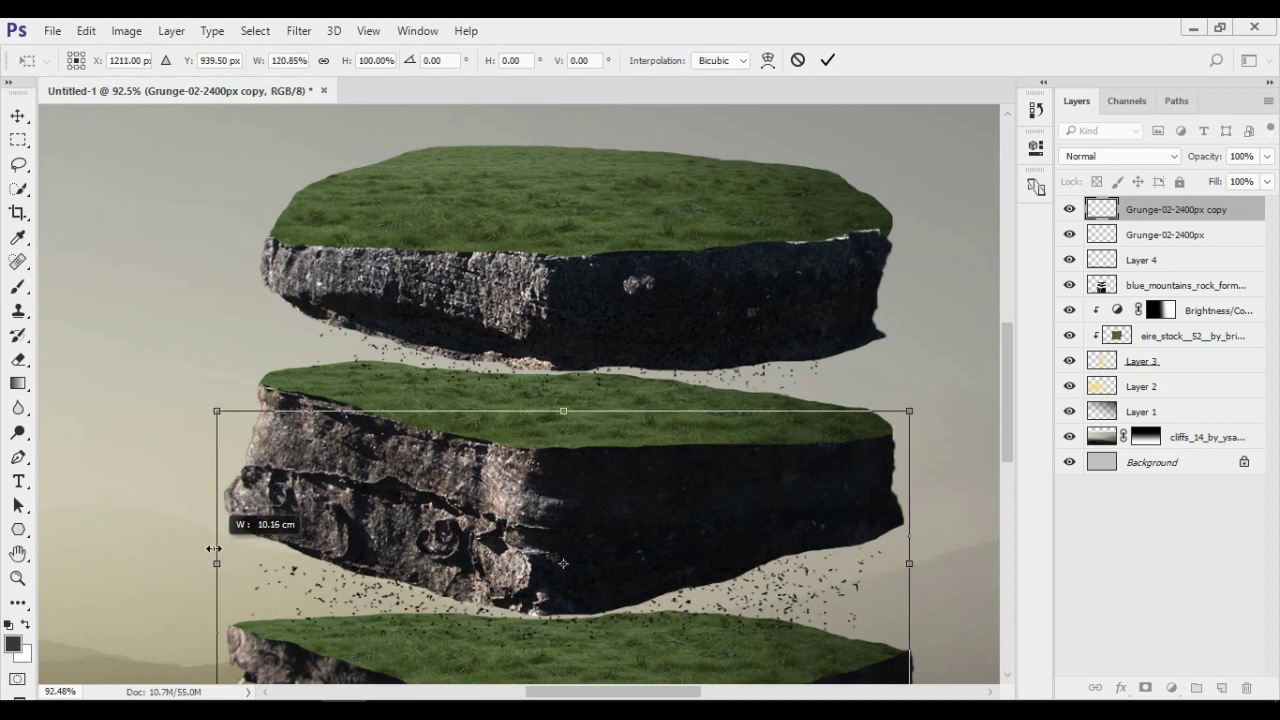
key("z")
left_click(1014, 367)
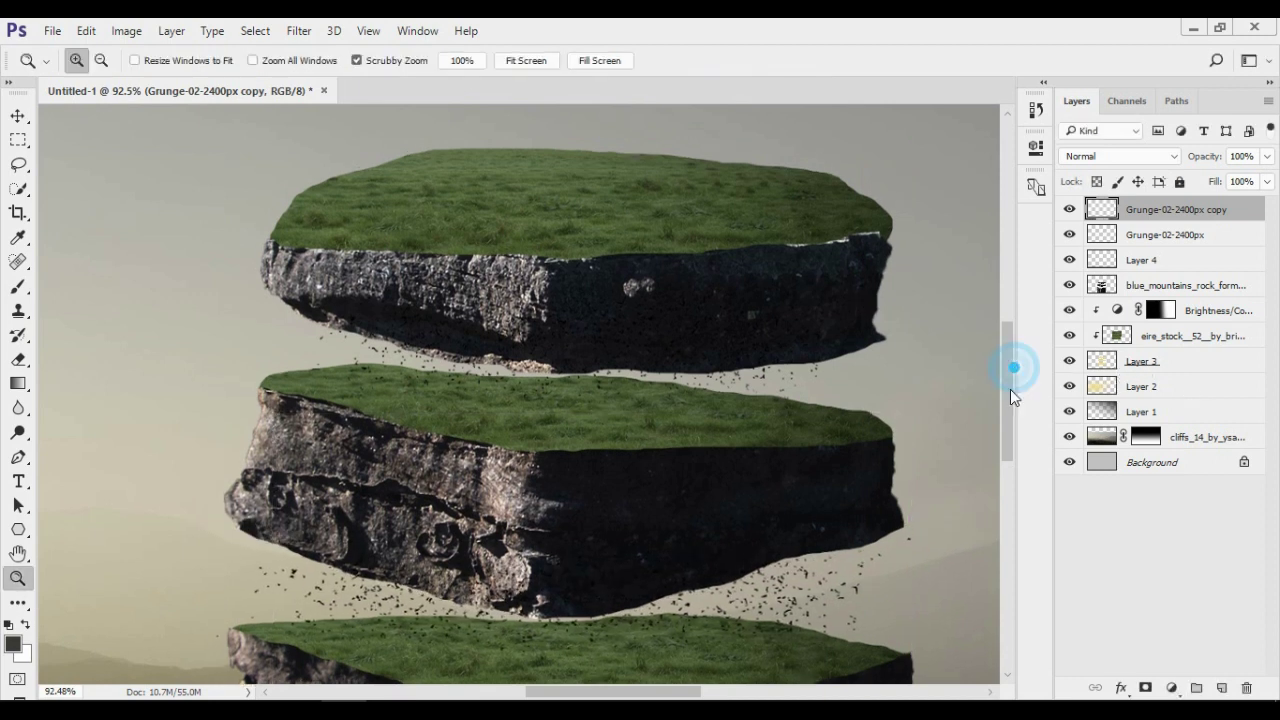
- Zoom out to frame the rock stack and bring up Place Embedded on the _stock folder
left_click(18, 116)
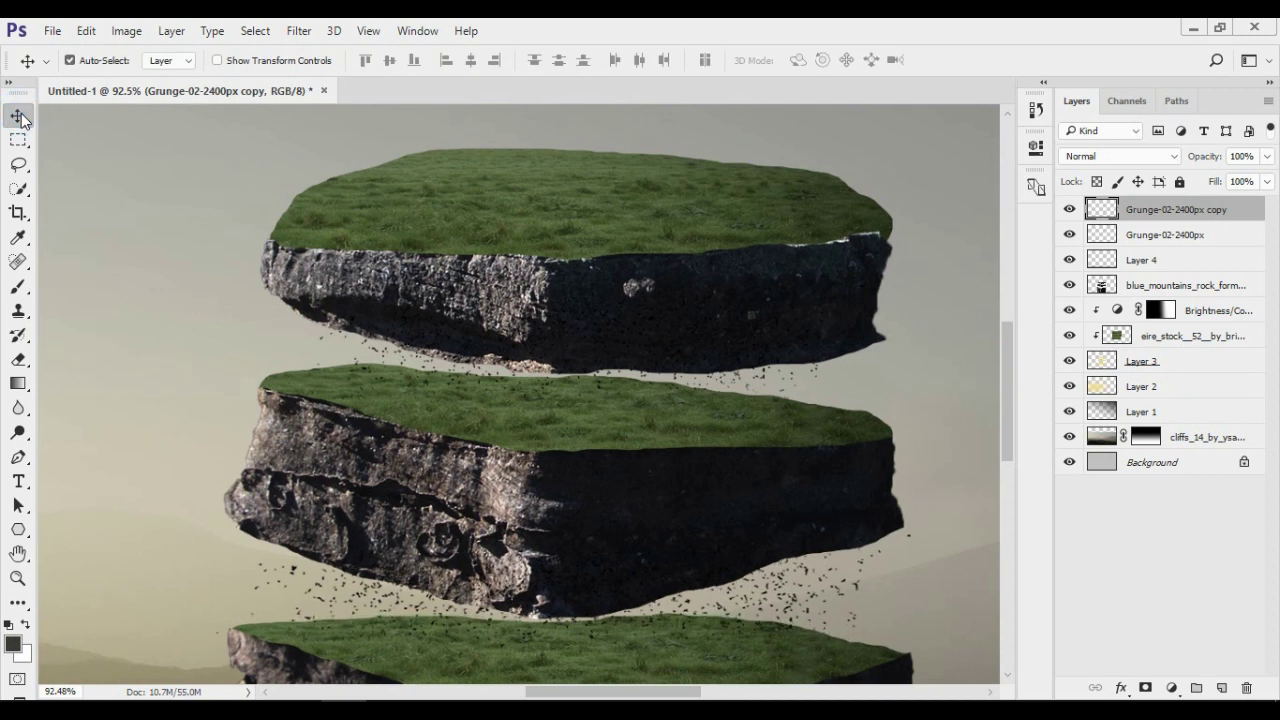
left_click_drag(1011, 369, 1009, 384)
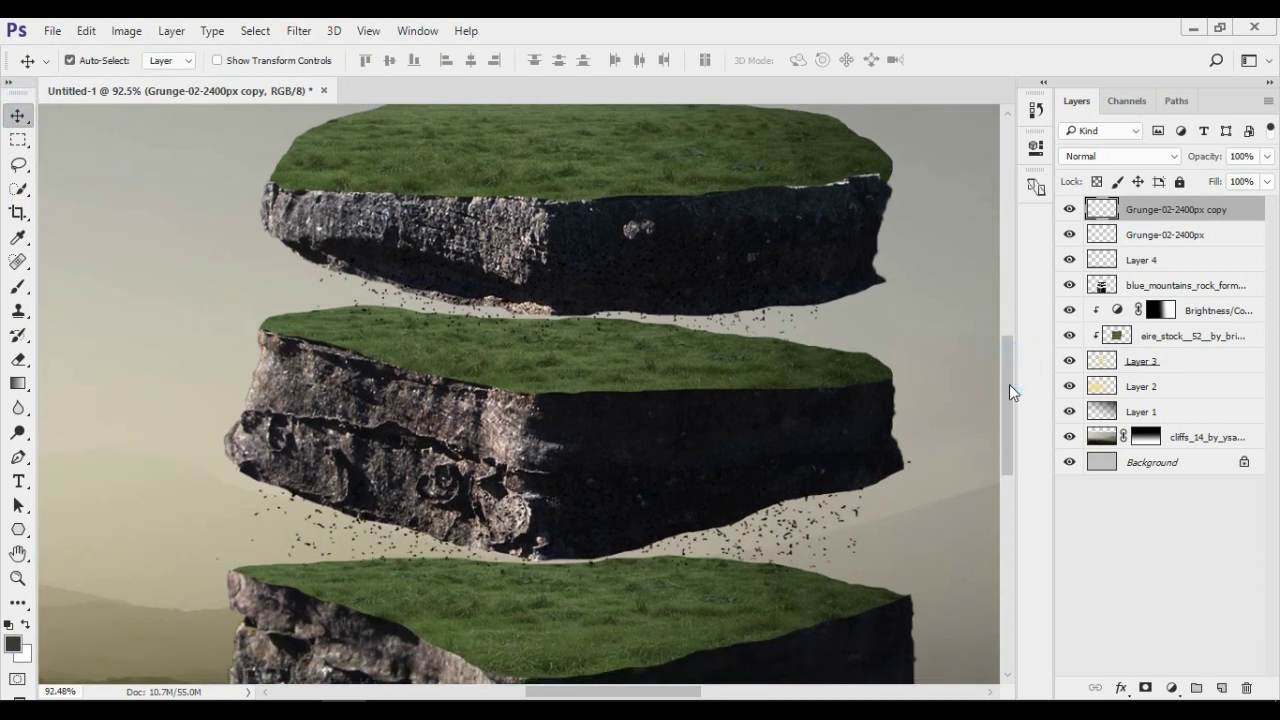
left_click(380, 514, "alt")
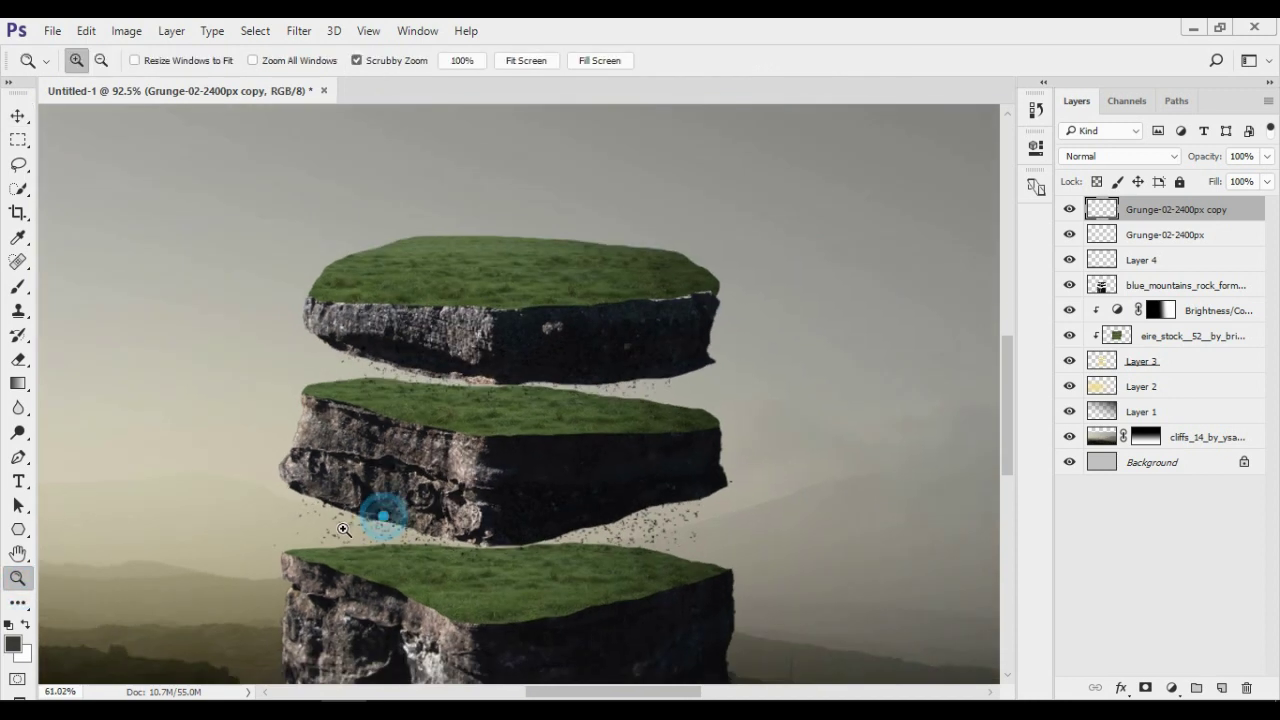
left_click(457, 206)
left_click(486, 240, "alt")
left_click_drag(434, 302, 520, 383)
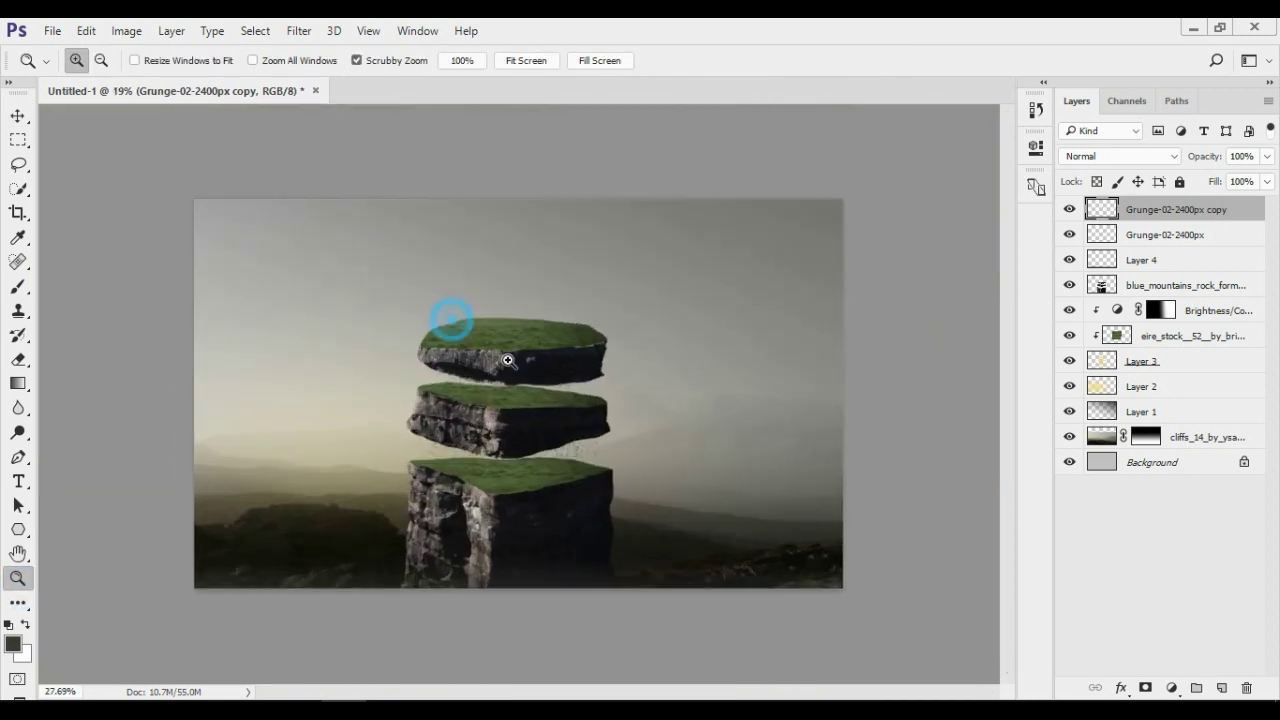
key("ctrl+shift+p")
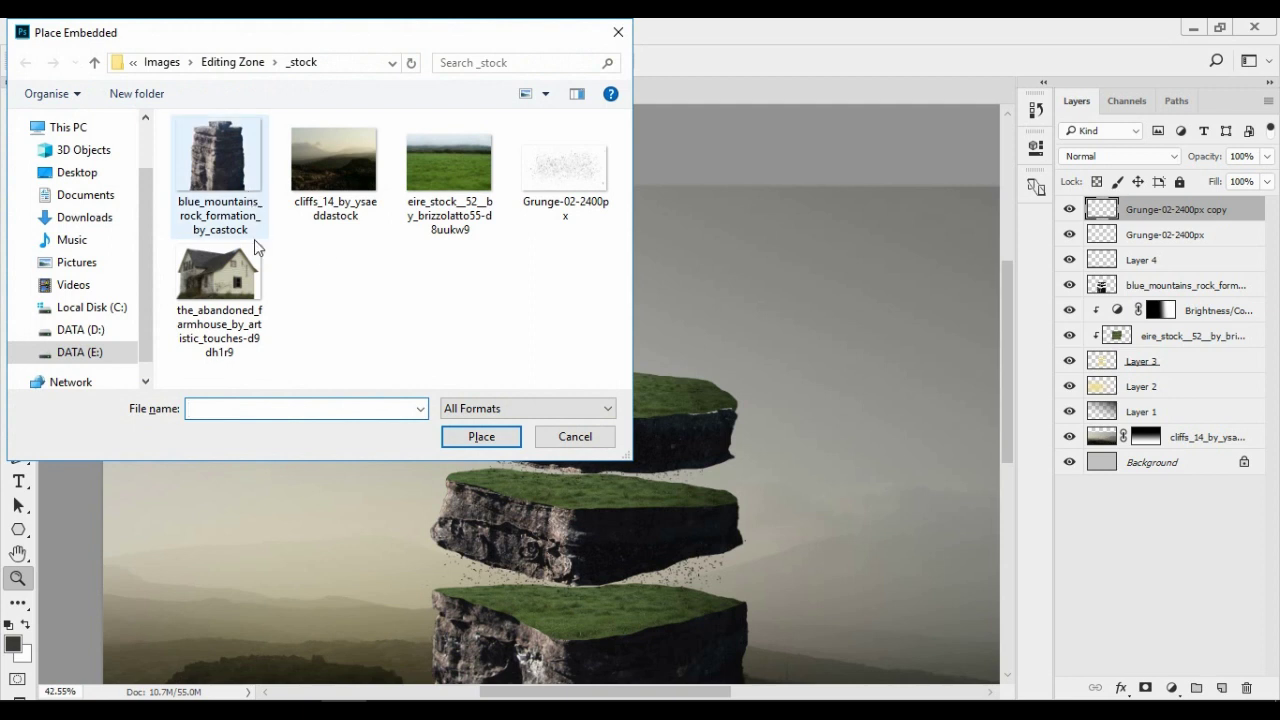
- Place the abandoned farmhouse image and scale it to about 26% onto the top slab's grass
double_click(217, 275)
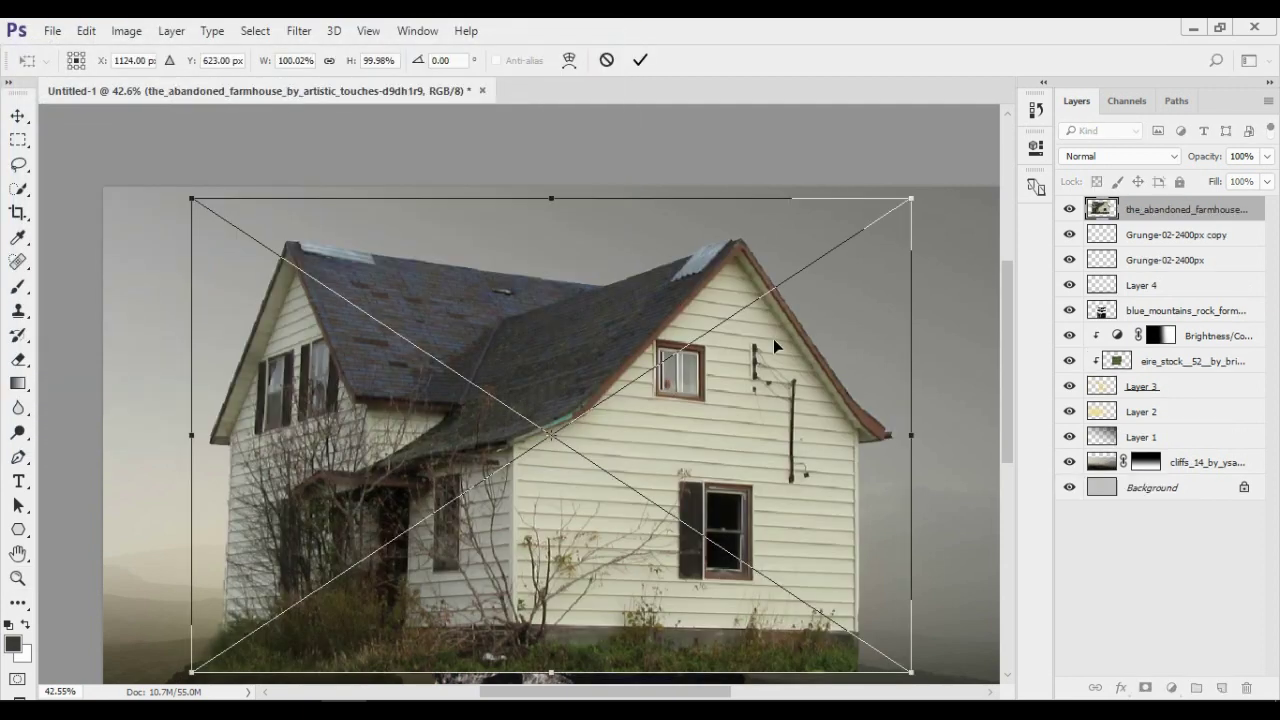
left_click_drag(915, 188, 664, 361)
left_click_drag(597, 453, 660, 352)
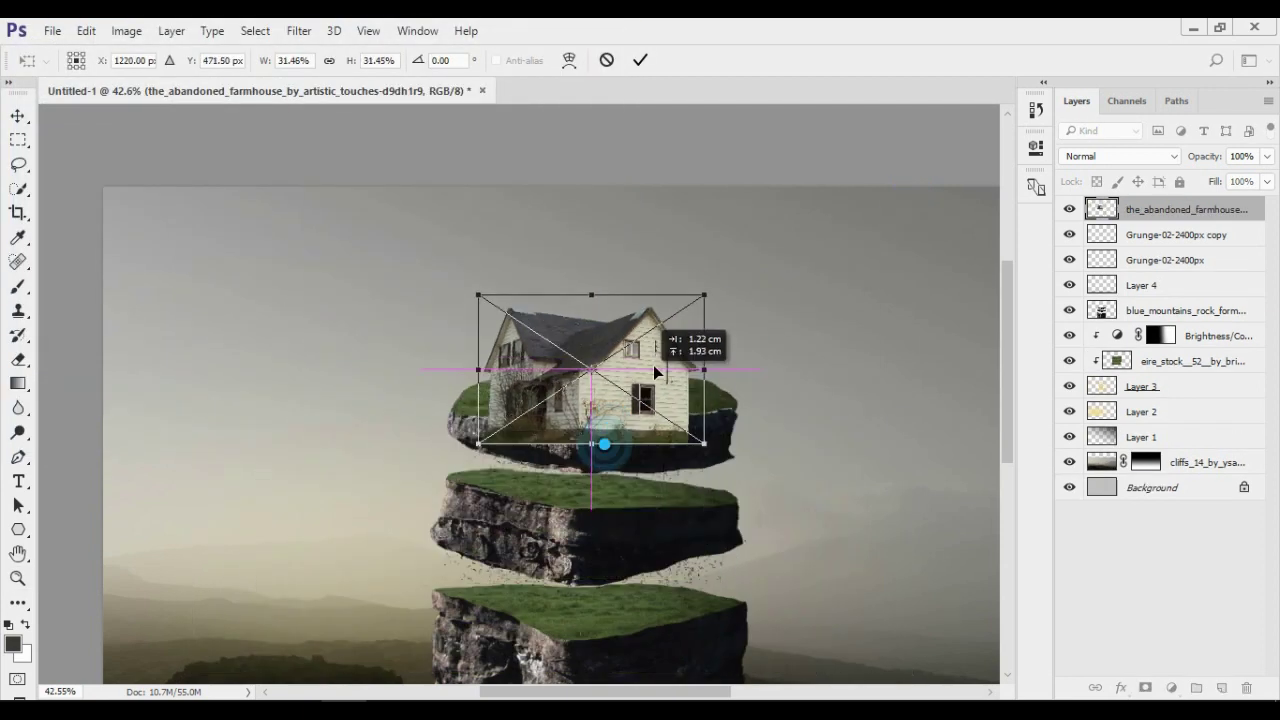
key("ctrl+plus")
key("ctrl+plus")
key("ctrl+plus")
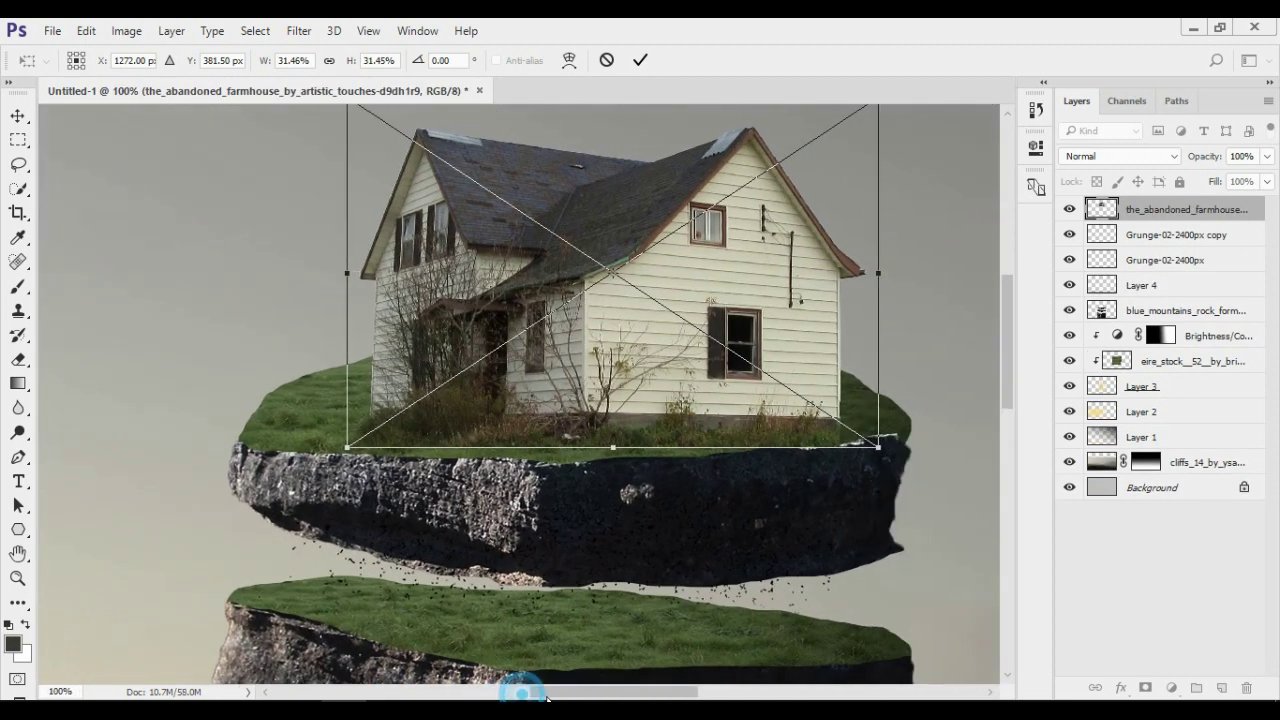
left_click_drag(530, 688, 570, 688)
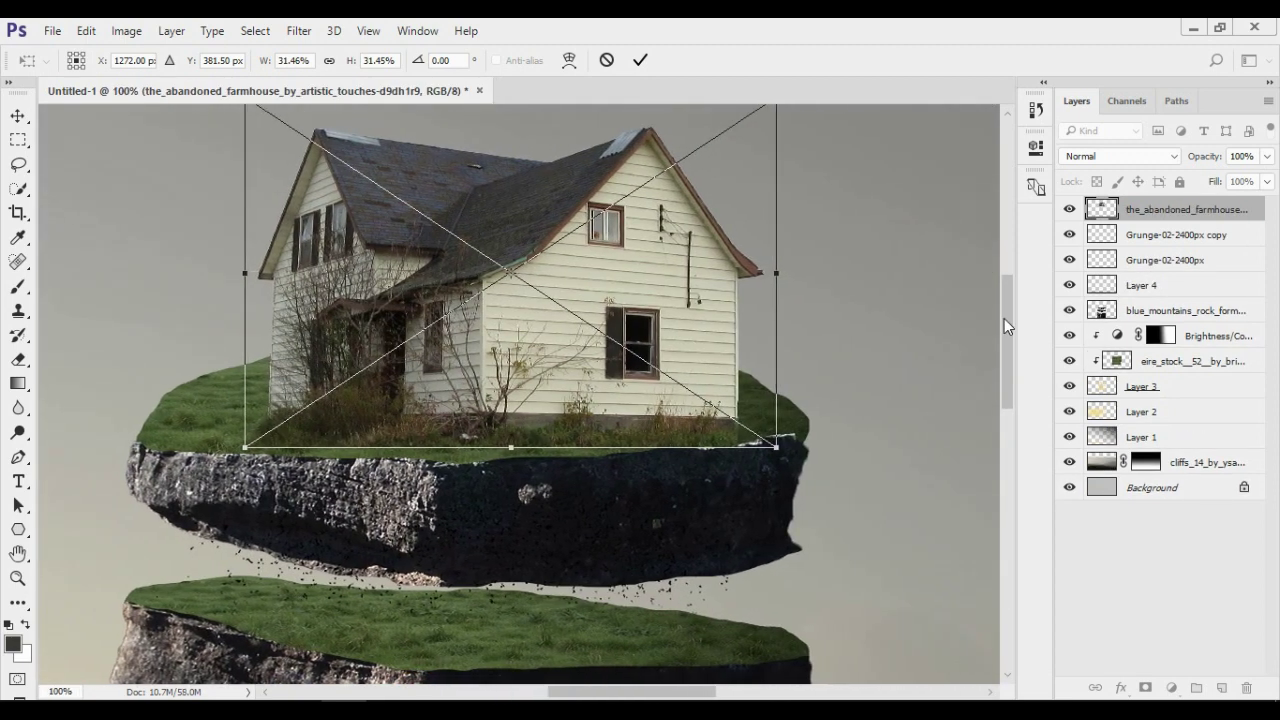
left_click_drag(1006, 342, 1007, 325)
left_click_drag(772, 176, 705, 221)
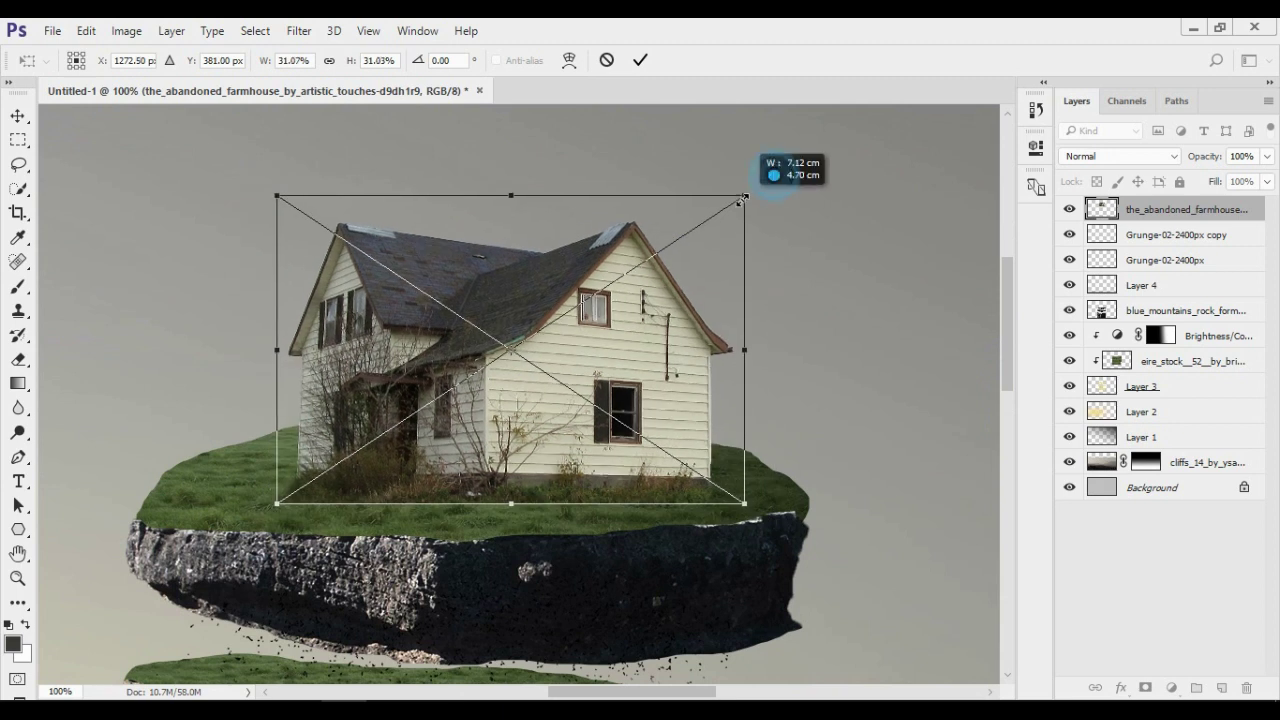
left_click_drag(576, 349, 622, 296)
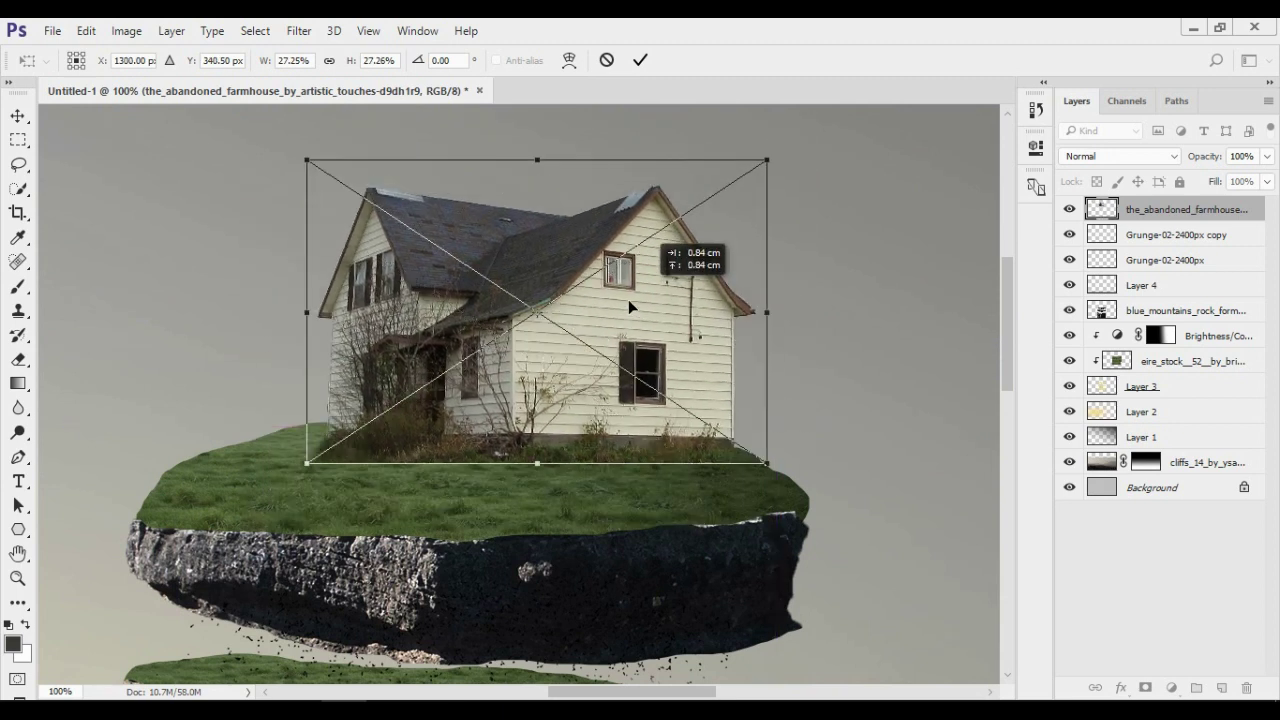
left_click_drag(751, 169, 732, 182)
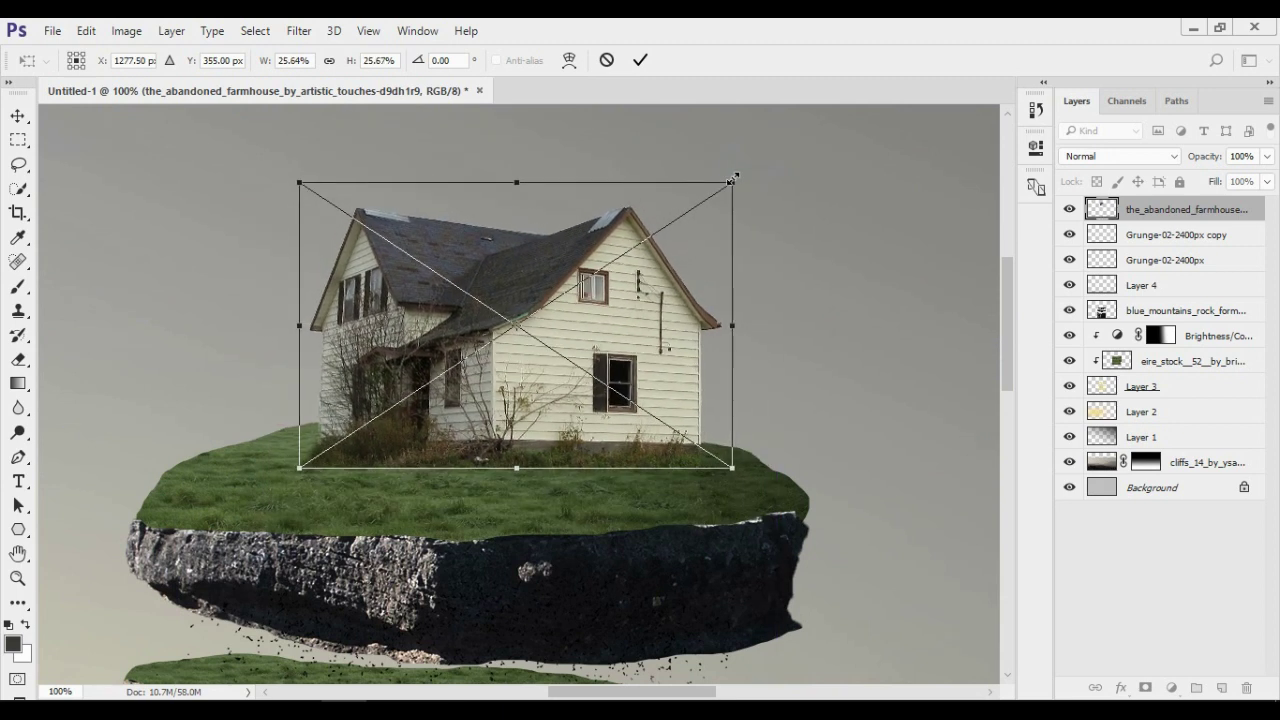
- Warp the farmhouse's bottom grid points to hug the curved grass and commit the warp
right_click(663, 307)
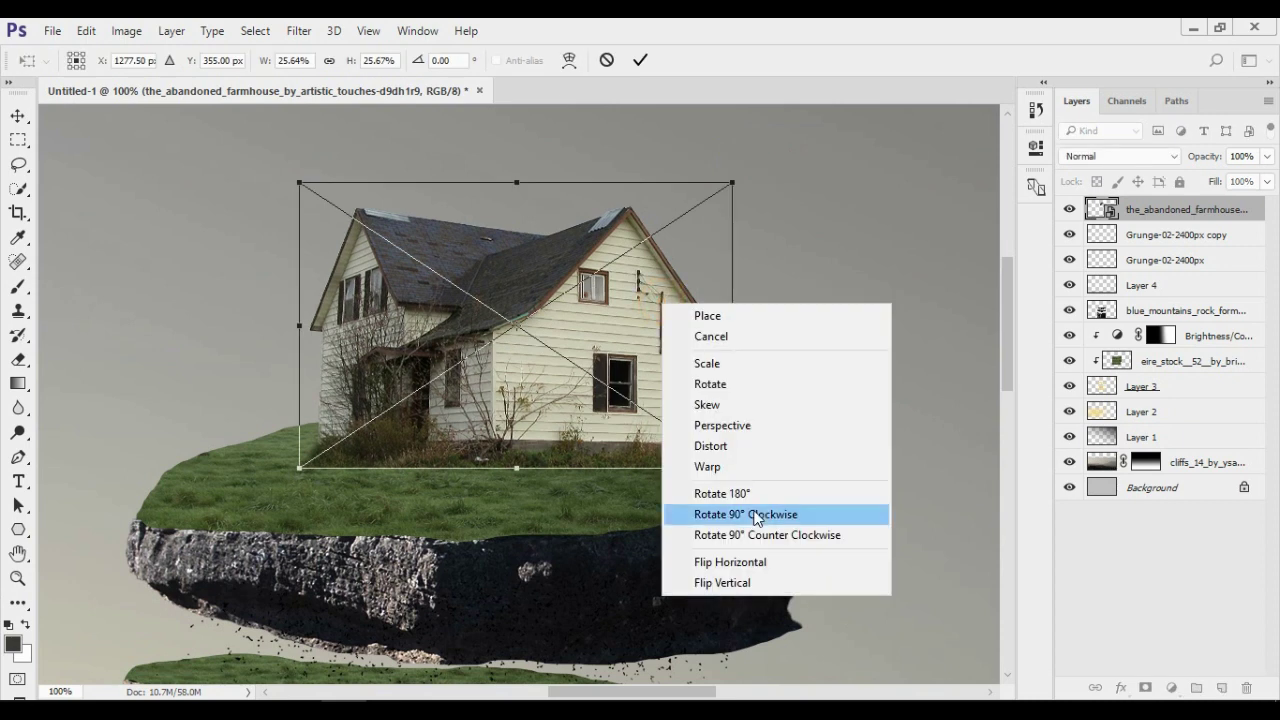
left_click(762, 467)
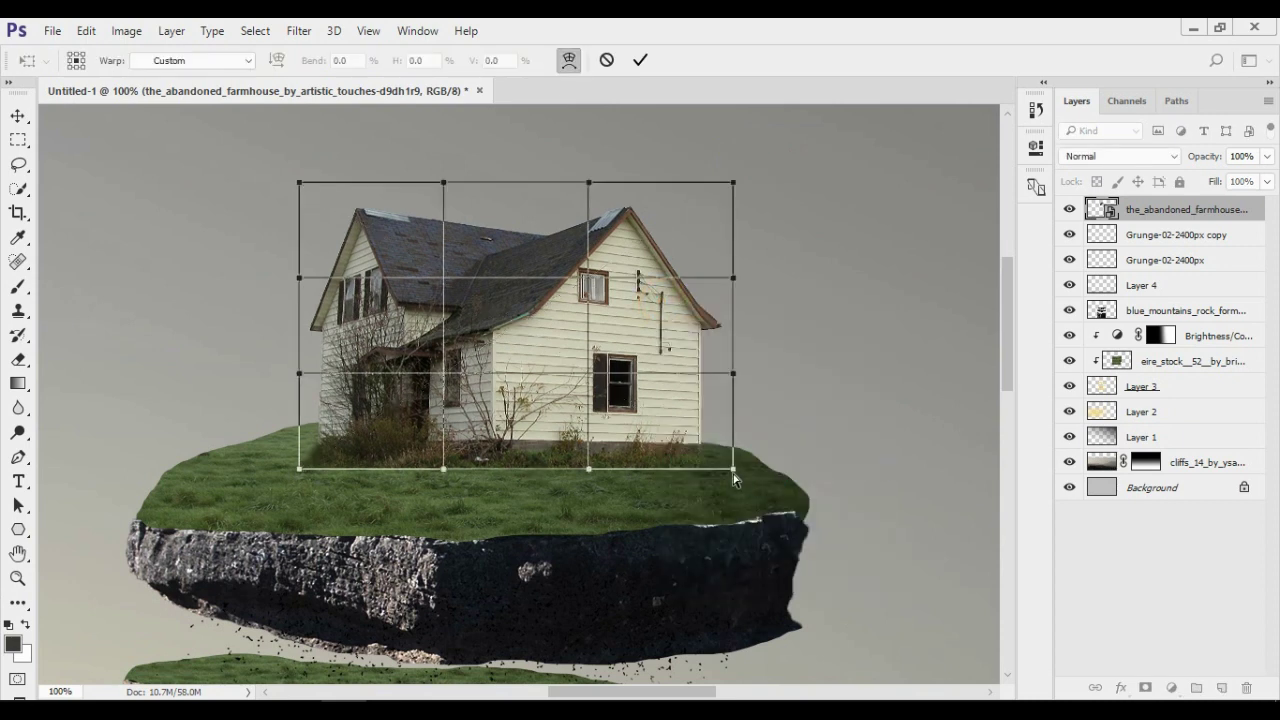
left_click_drag(731, 466, 731, 457)
left_click_drag(590, 472, 589, 480)
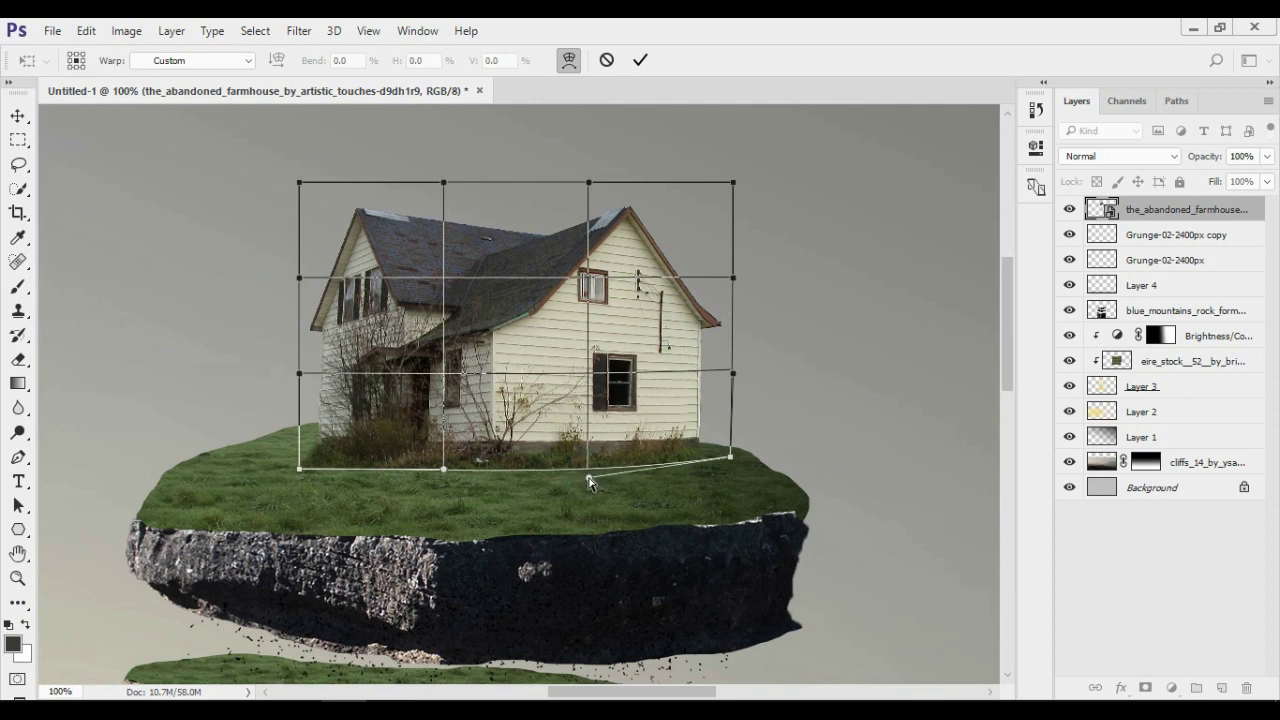
left_click_drag(445, 480, 446, 478)
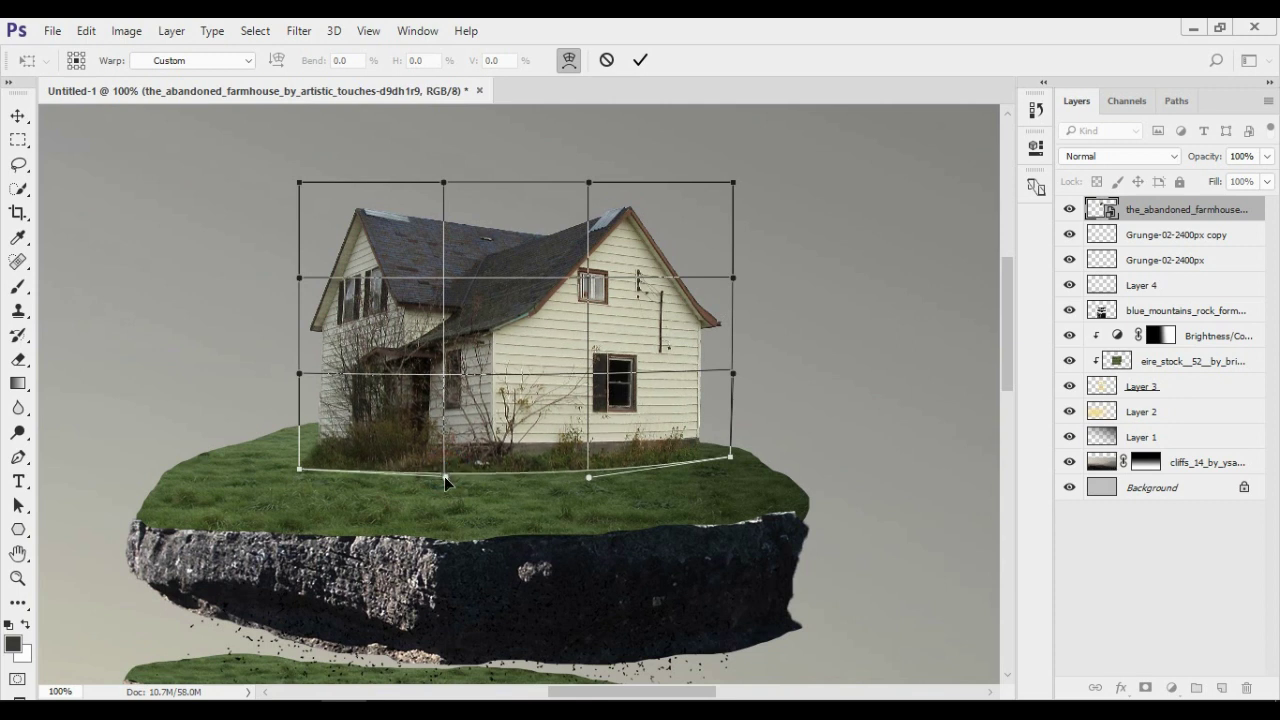
left_click_drag(300, 472, 302, 457)
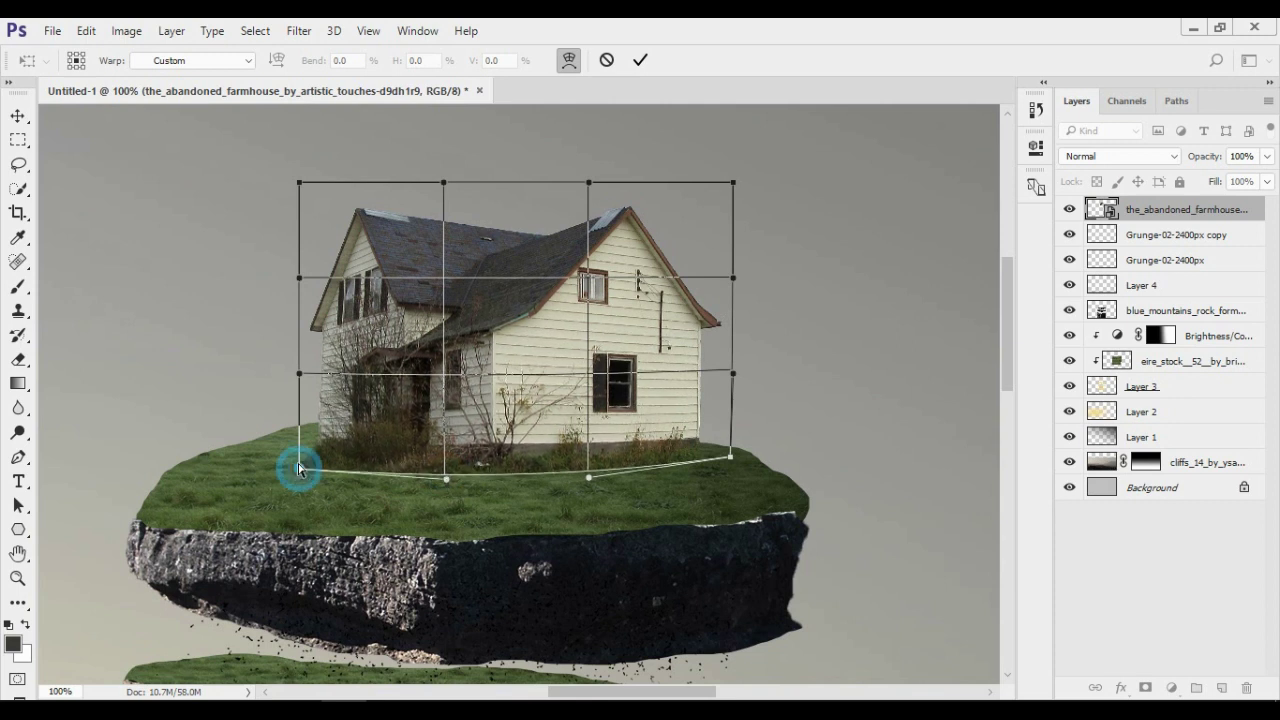
left_click(640, 62)
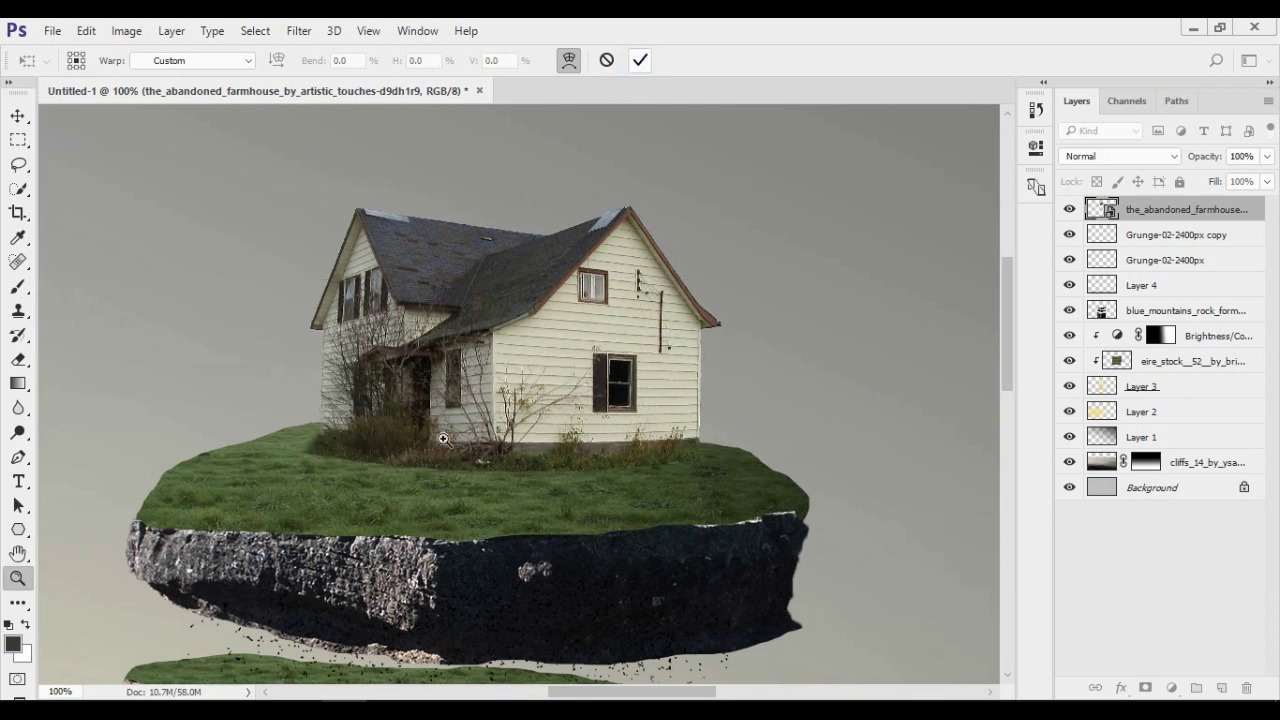
key("z")
left_click_drag(420, 443, 596, 502)
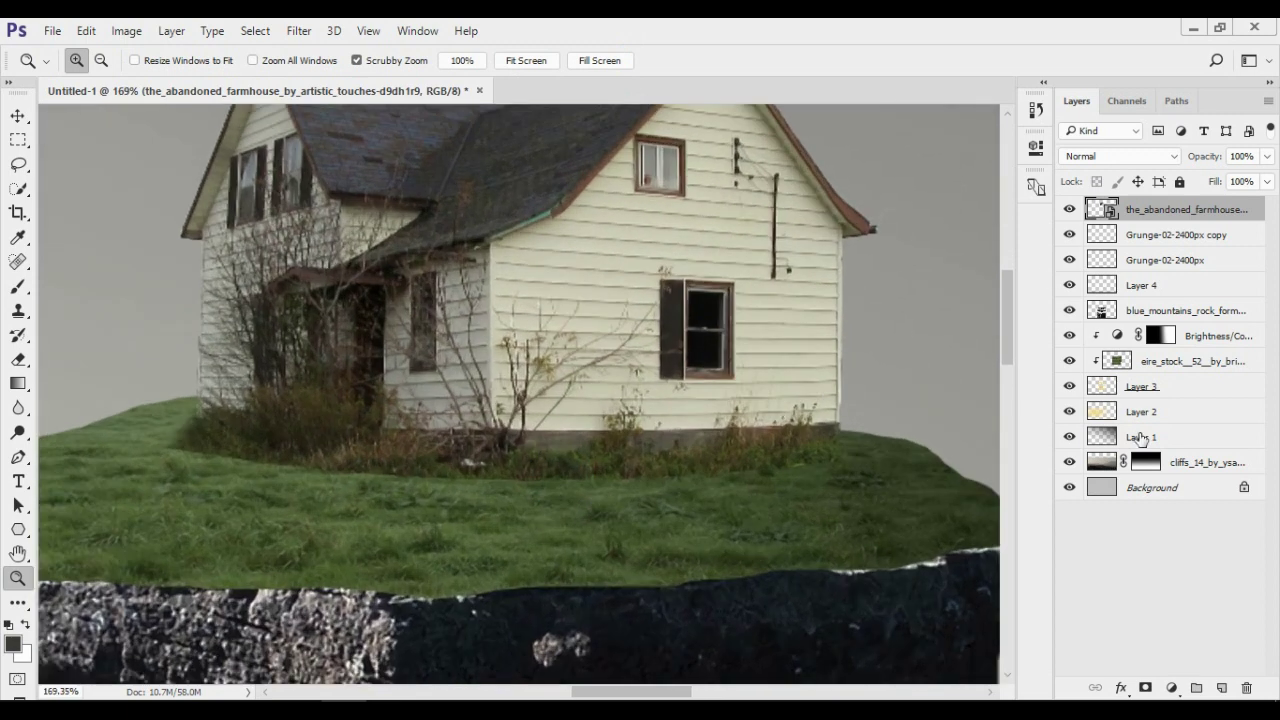
- Rasterize the farmhouse, clean its base with the Eraser, and lower it slightly into the grass
right_click(1156, 219)
left_click(810, 432)
left_click(18, 359)
left_click(398, 518)
left_click(540, 479)
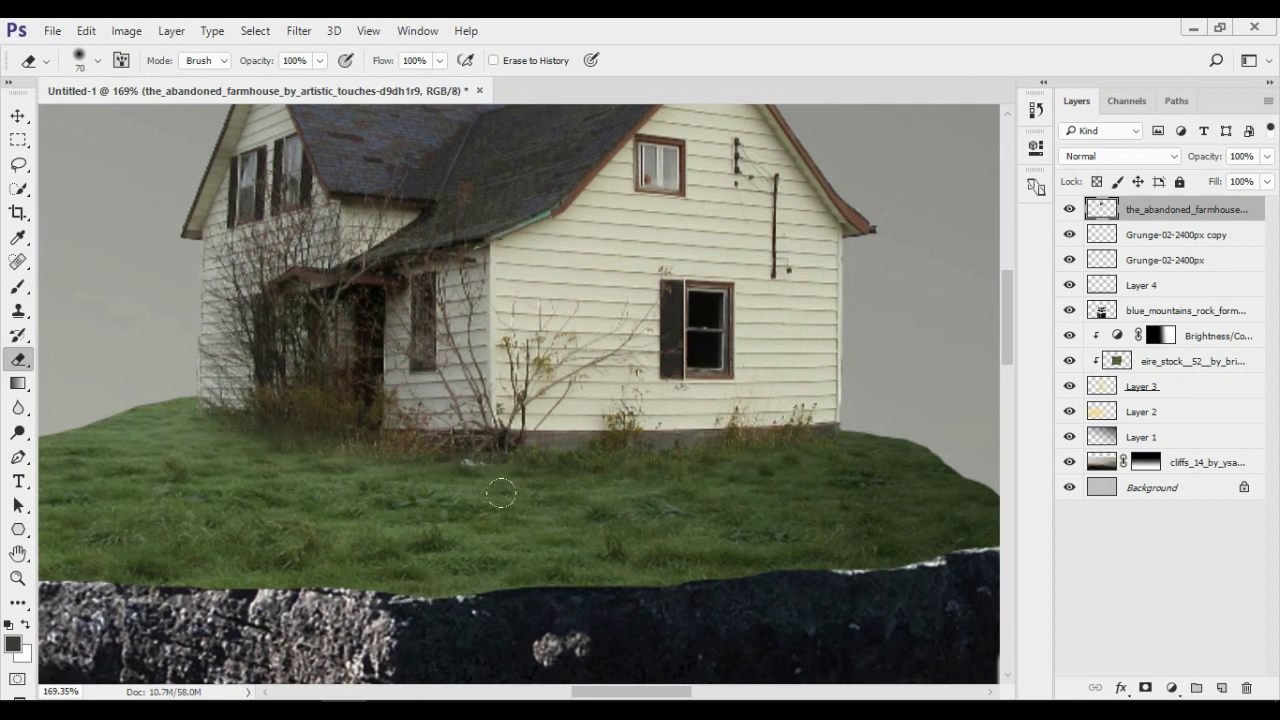
key("ctrl+t")
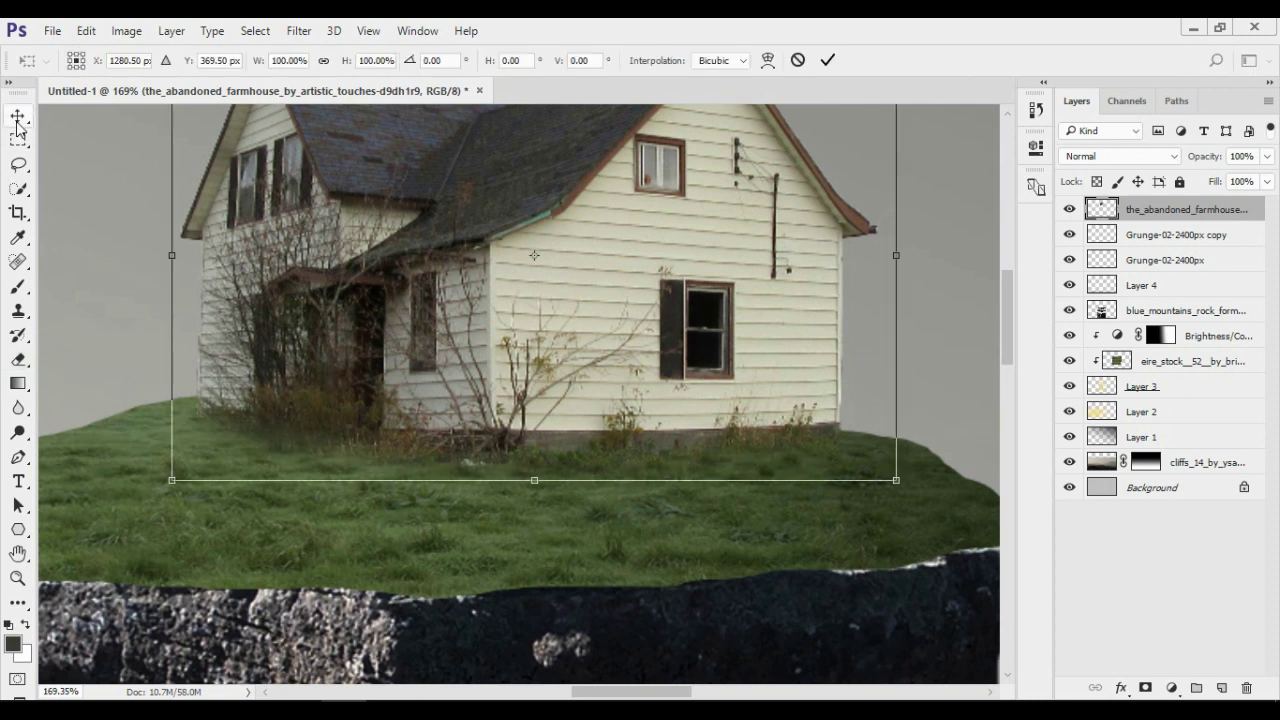
left_click(18, 115)
left_click_drag(384, 211, 384, 229)
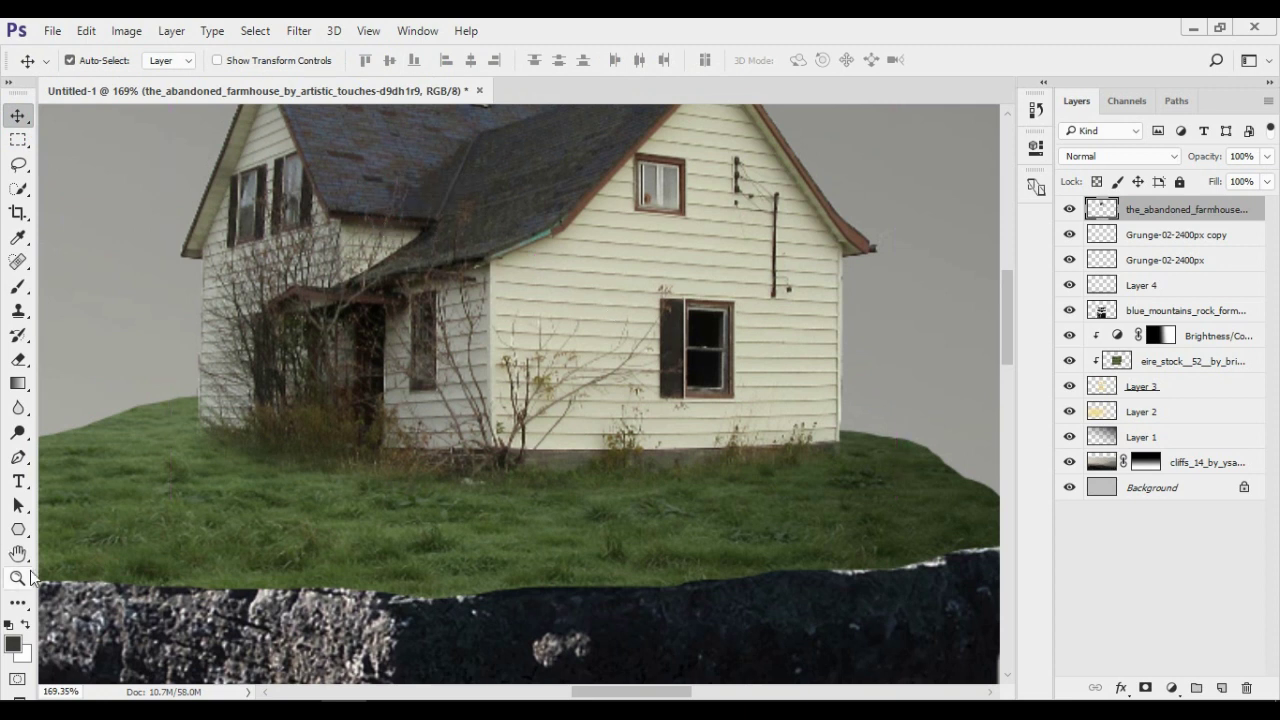
key("z")
scroll(592, 243, "down", 5)
left_click_drag(523, 263, 560, 288)
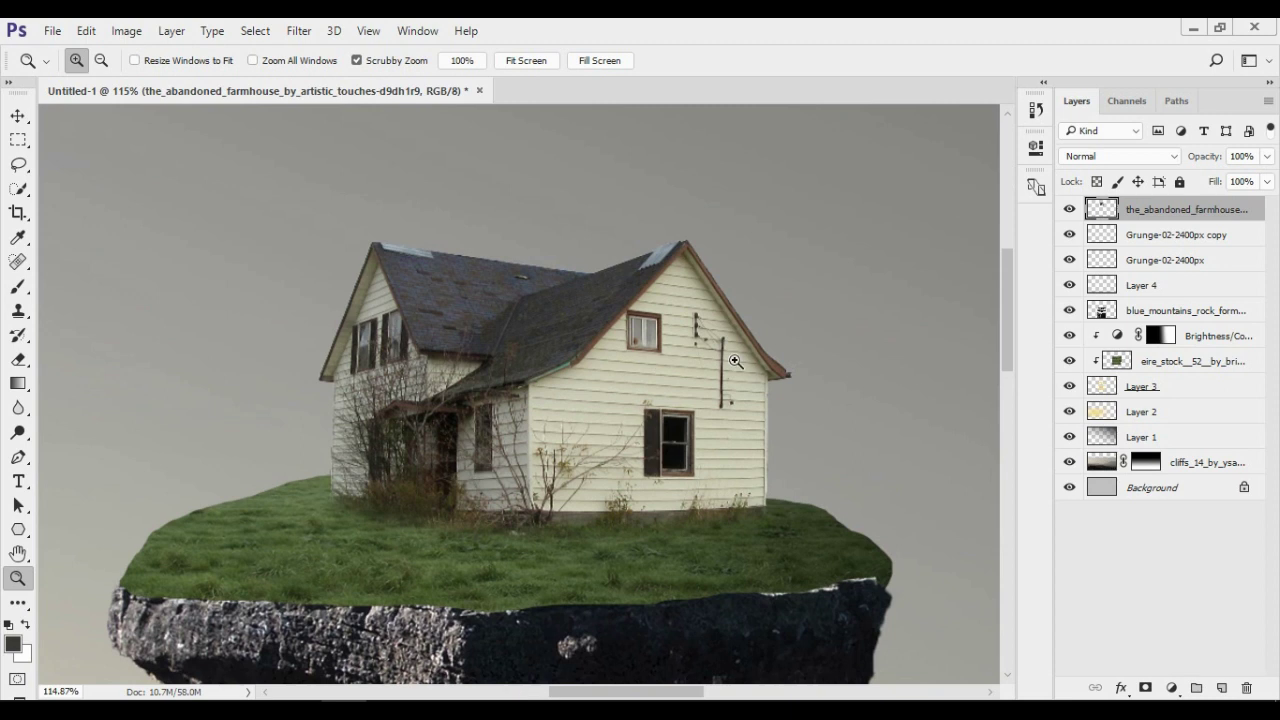
- Reduce the farmhouse's saturation to -32 with Hue/Saturation
key("ctrl+u")
left_click_drag(914, 329, 886, 329)
left_click(1121, 195)
left_click(127, 31)
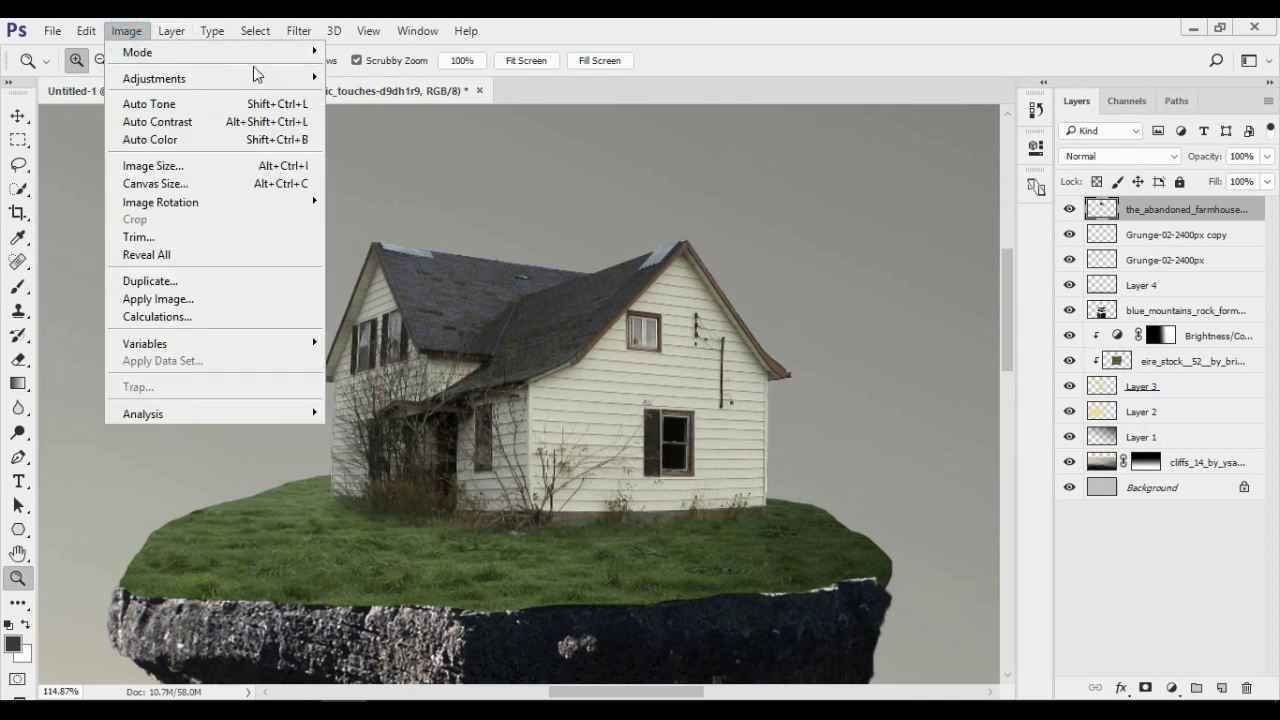
- Darken the farmhouse with Brightness -35 and Contrast 45, then move Layer 2 to the top
left_click(410, 78)
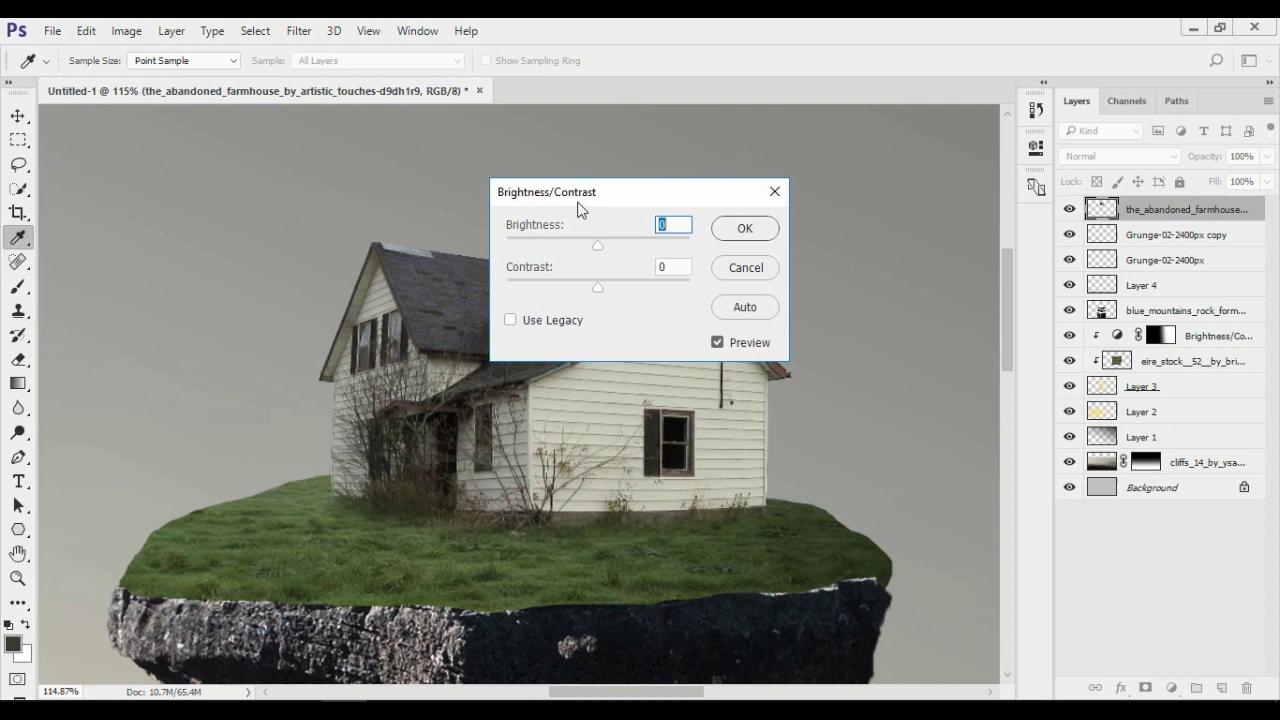
type("-35")
double_click(671, 268)
type("45")
left_click(742, 228)
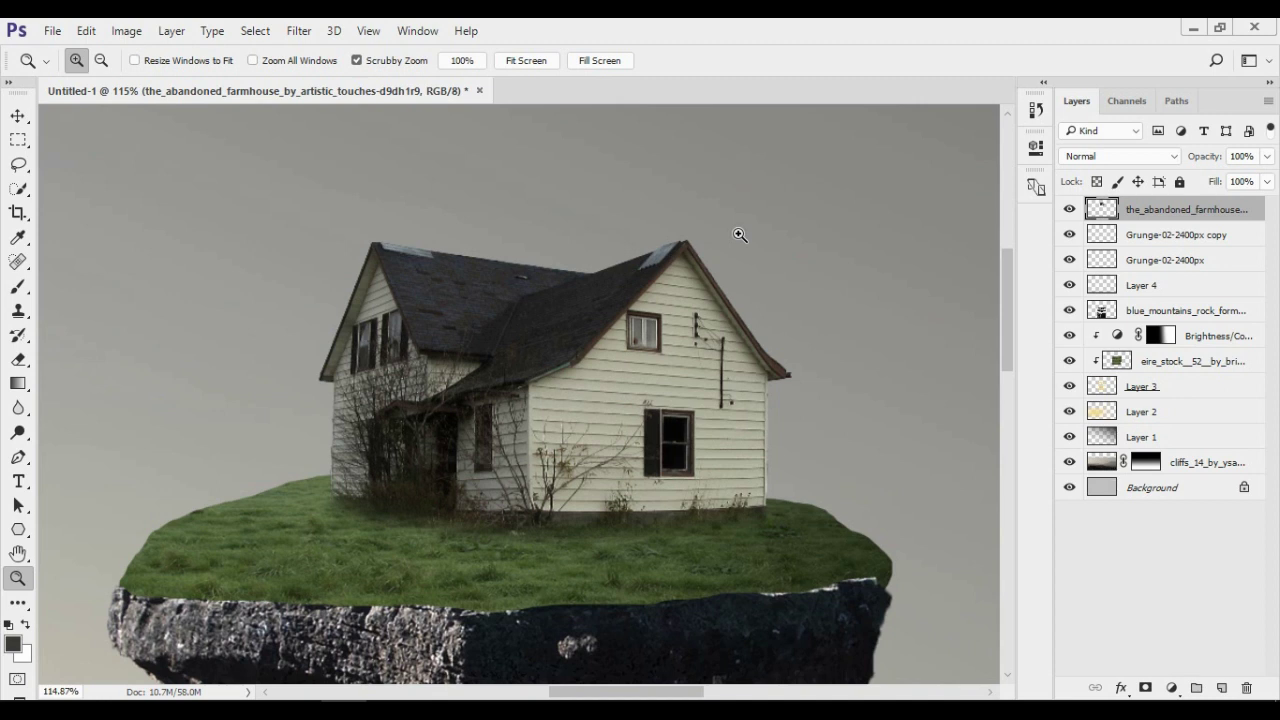
key("ctrl+0")
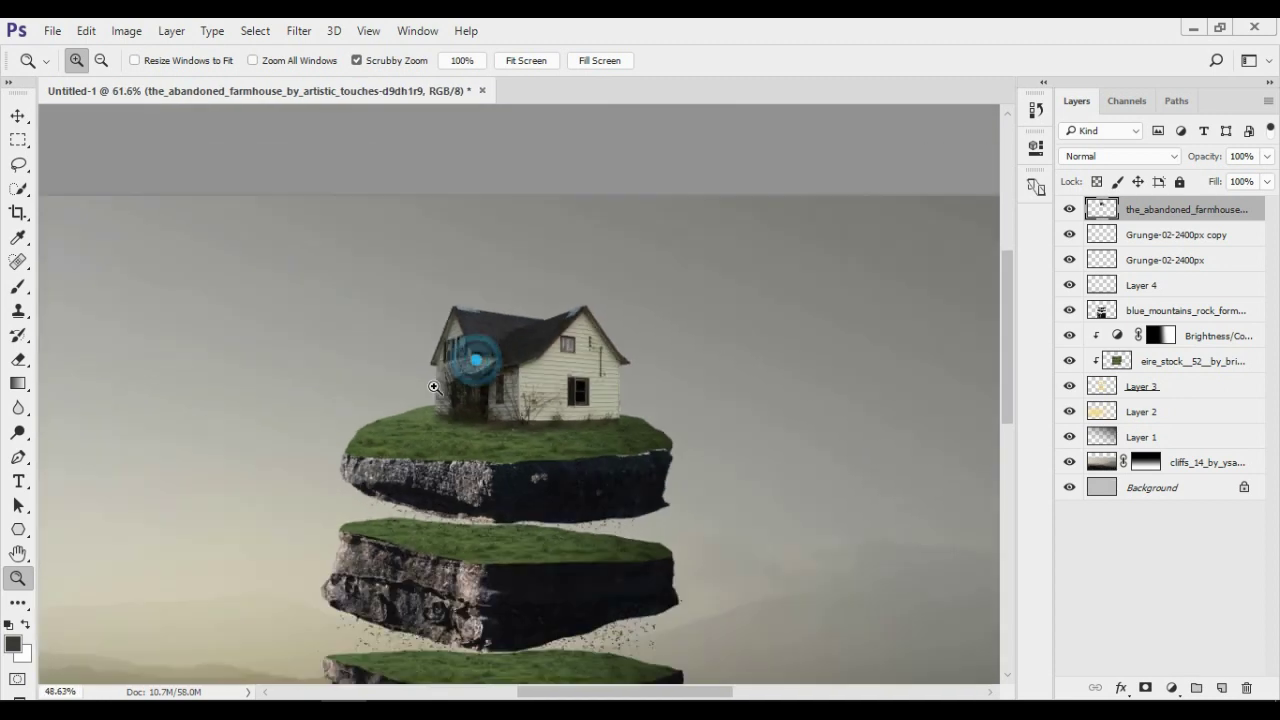
left_click_drag(1141, 411, 1170, 204)
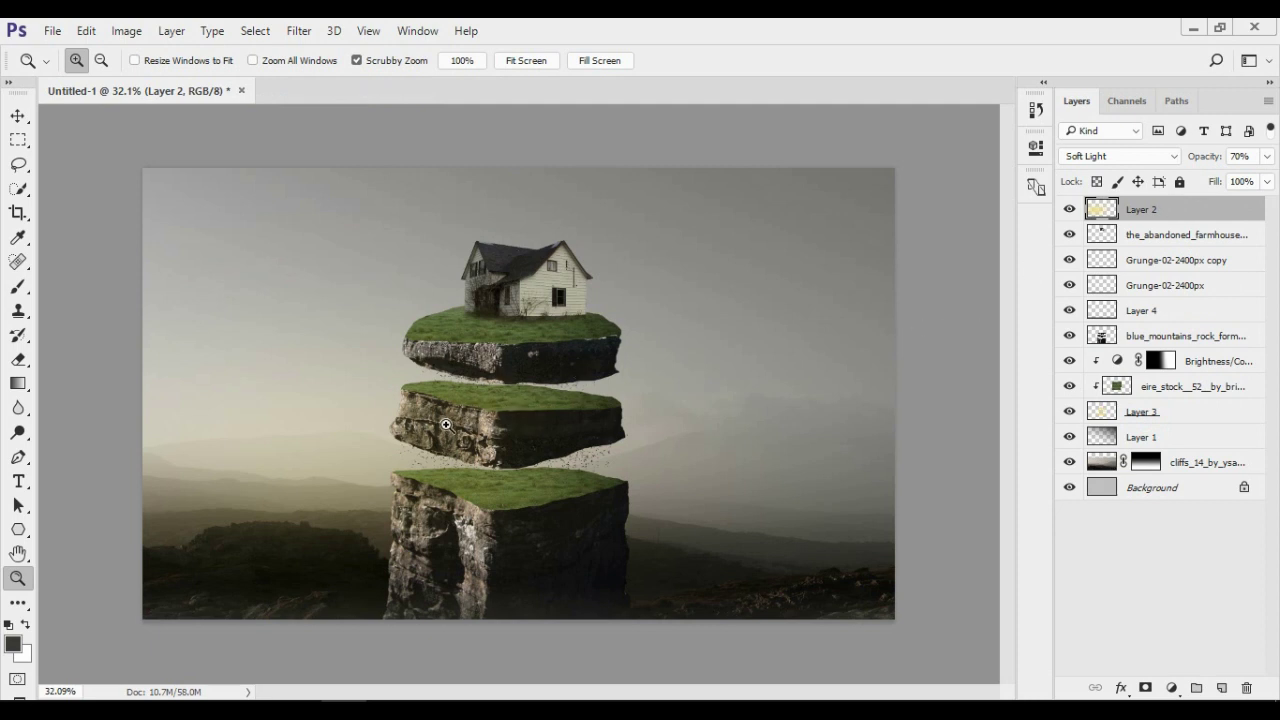
- Add a Color Balance adjustment layer with midtones set to 6, 5, -11
left_click(1172, 688)
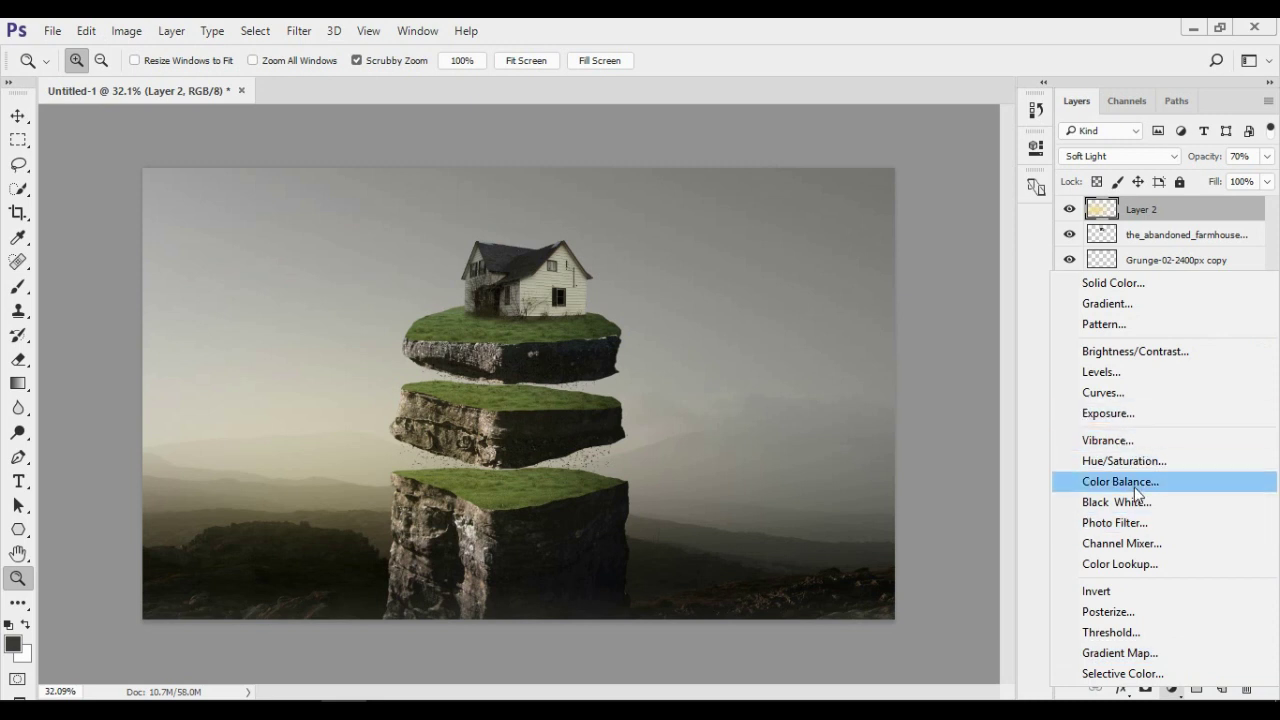
left_click(1134, 484)
left_click(971, 238)
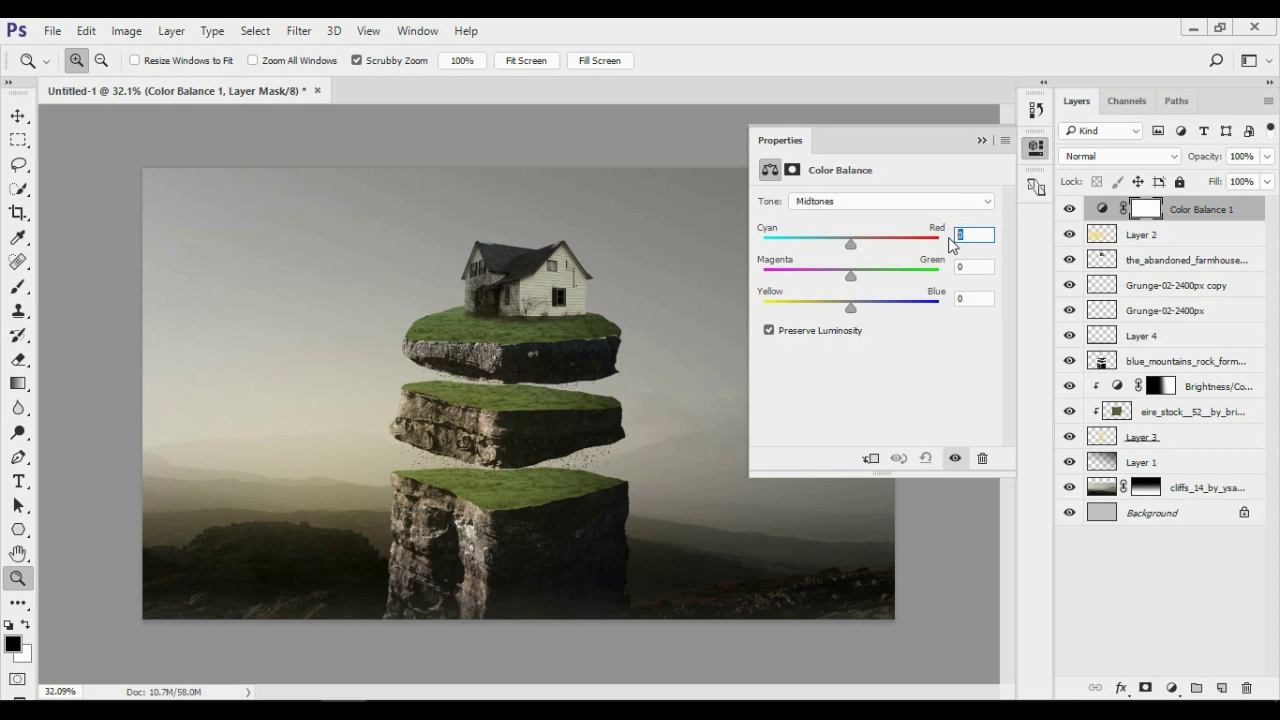
type("6")
key("Tab")
type("5")
key("Tab")
type("-11")
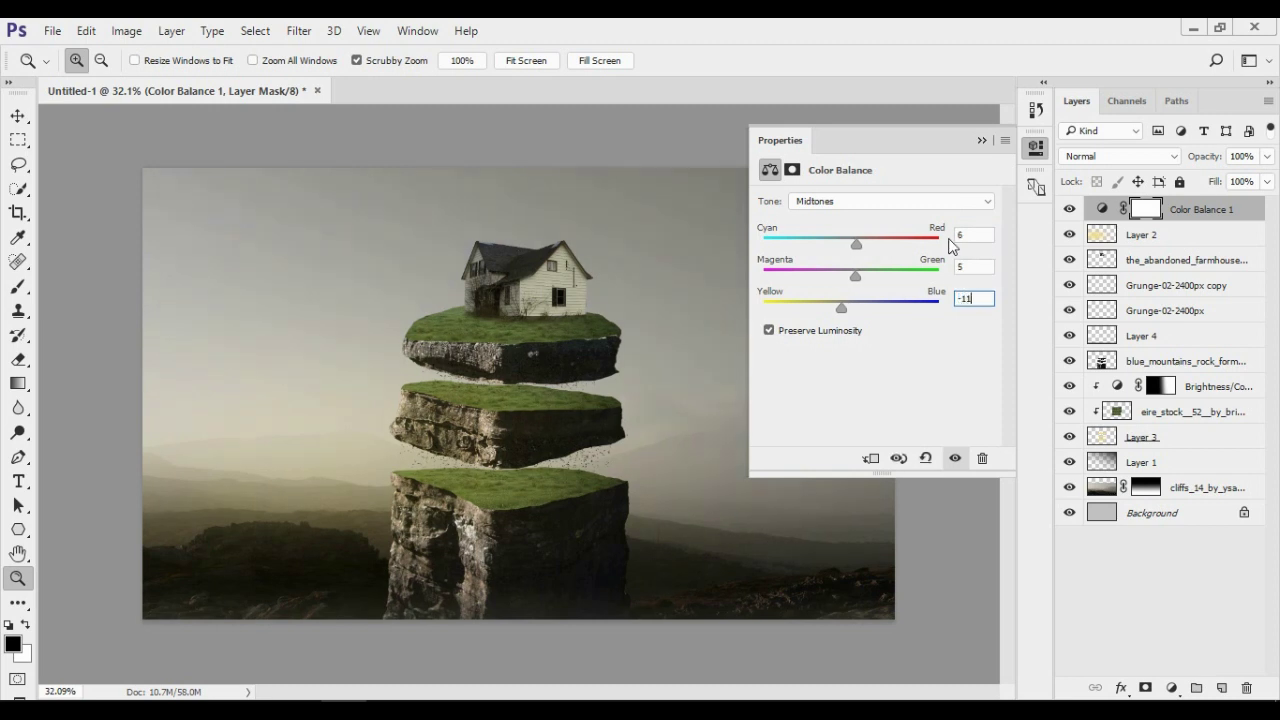
left_click(981, 141)
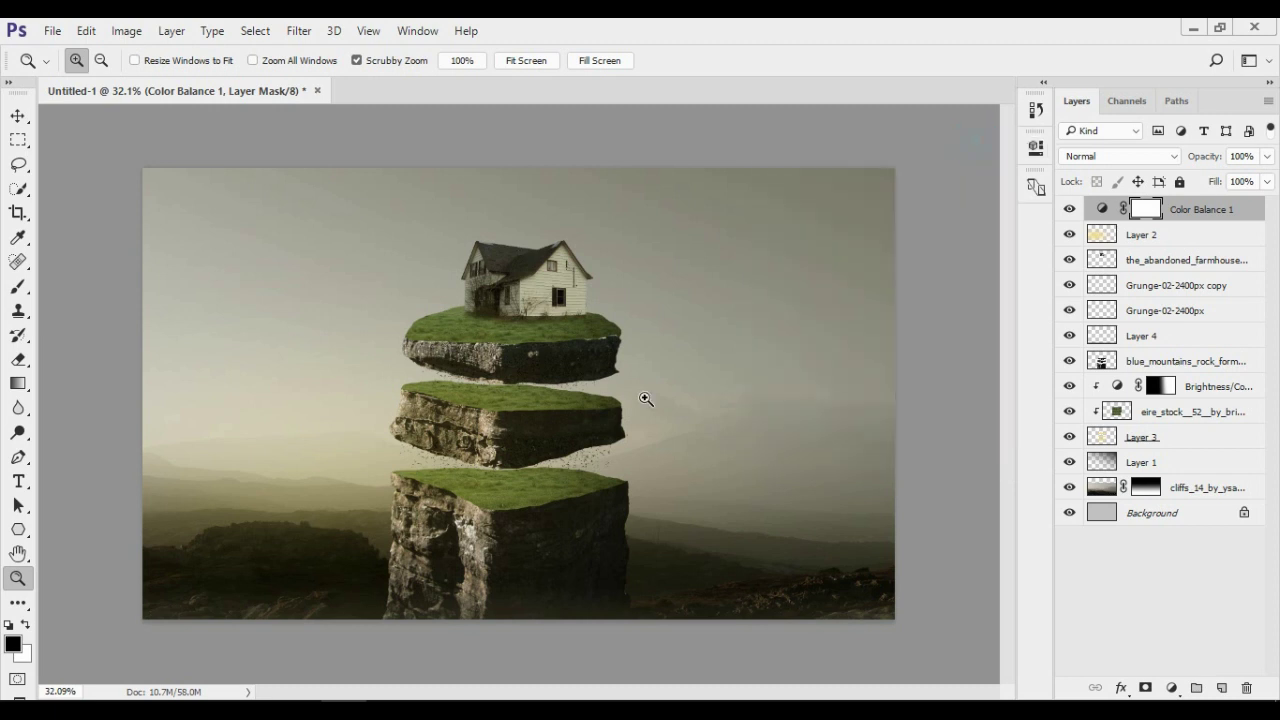
scroll(590, 445, "up", 2)
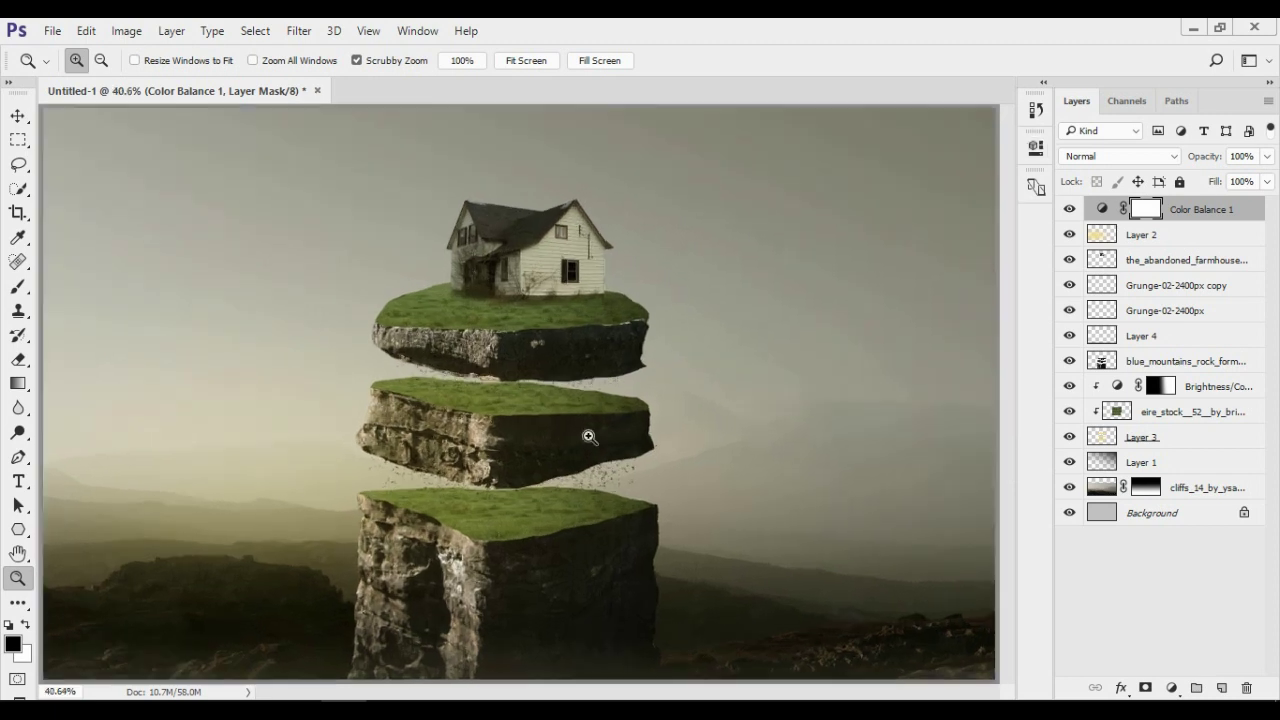
left_click(1069, 209)
left_click(1069, 209)
- Set the Color Balance highlights to -5, 0, -13
left_click(1036, 146)
left_click(856, 203)
left_click(837, 238)
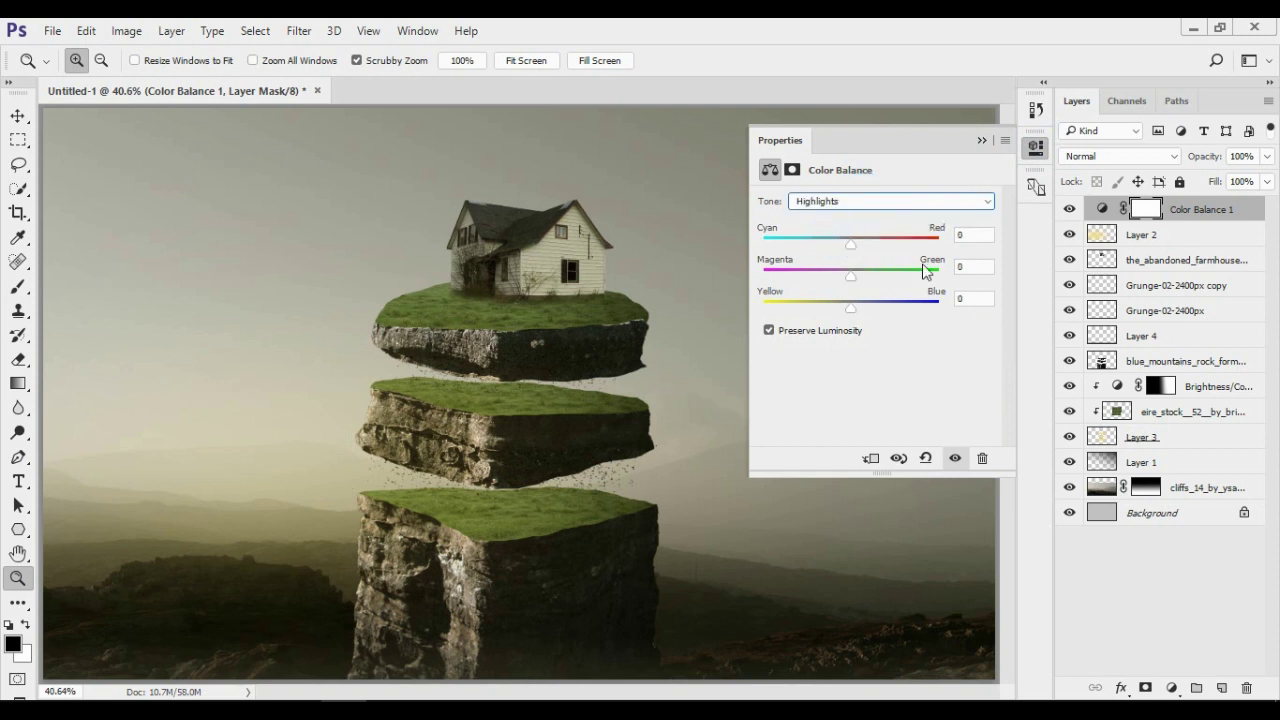
left_click(975, 237)
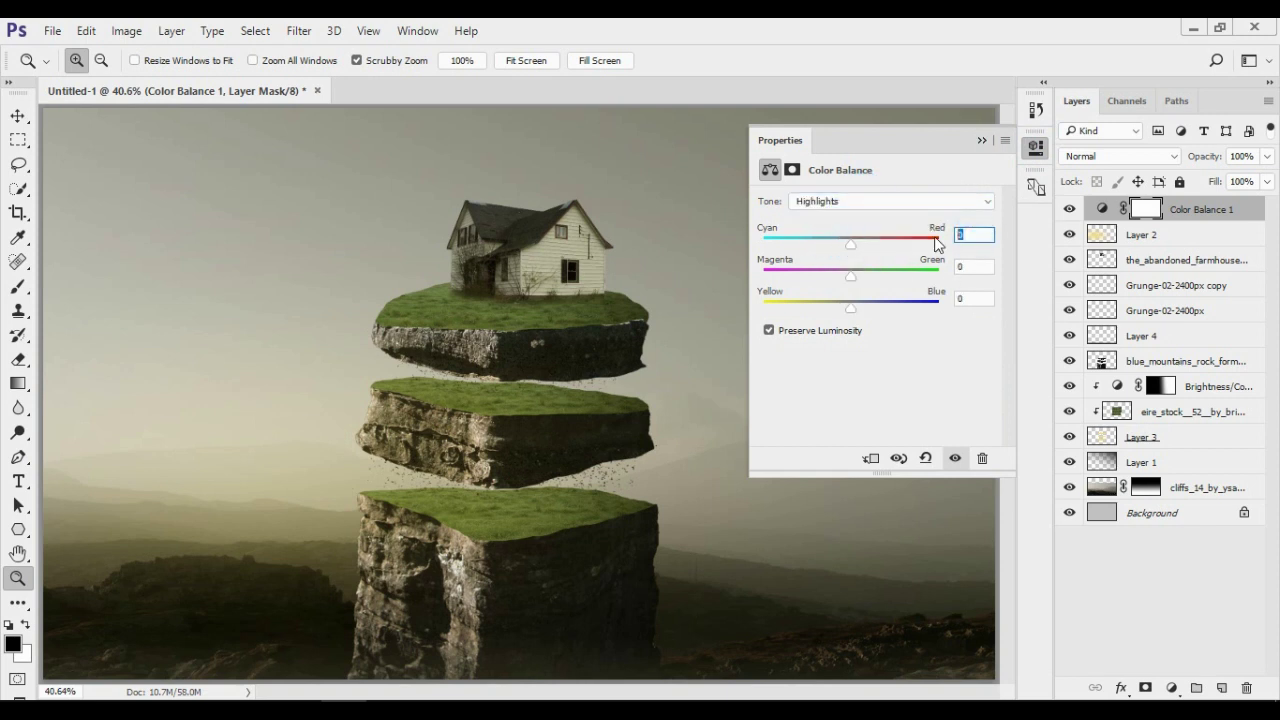
type("-5")
left_click_drag(850, 311, 842, 313)
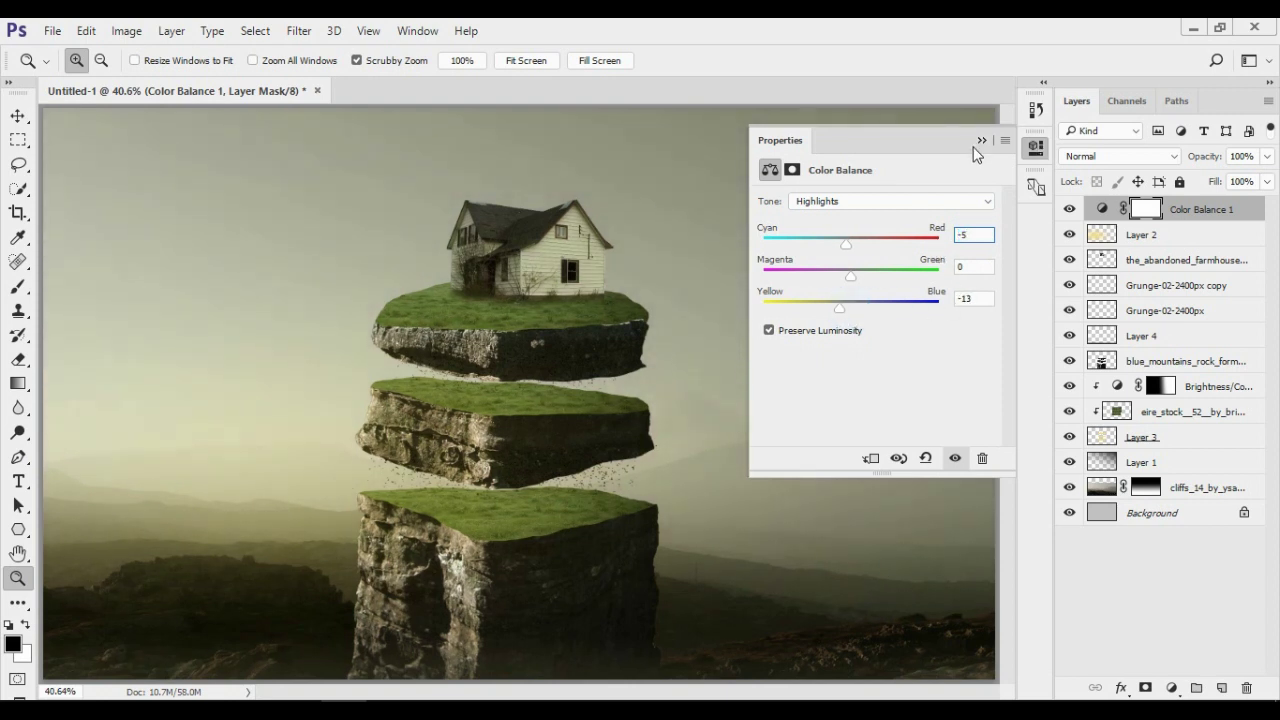
left_click(979, 140)
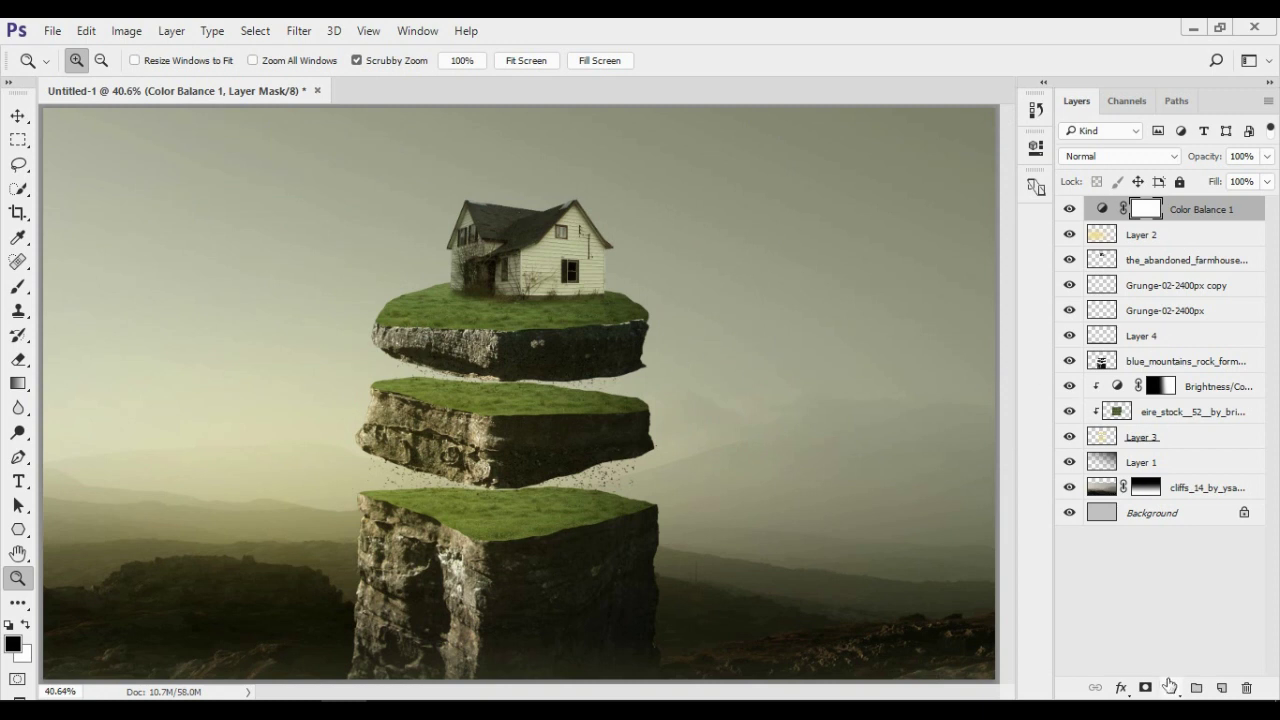
- Add a Brightness/Contrast adjustment layer with Brightness 14
left_click(1172, 687)
left_click(1175, 346)
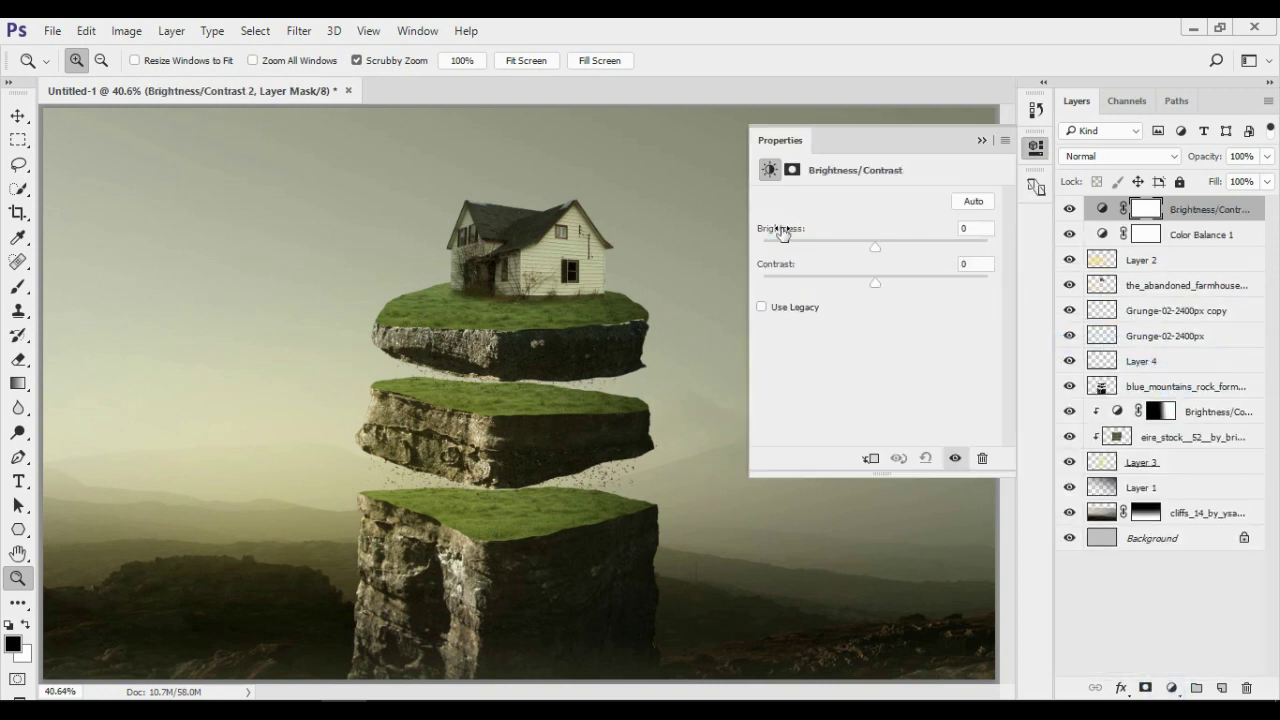
left_click_drag(778, 234, 799, 237)
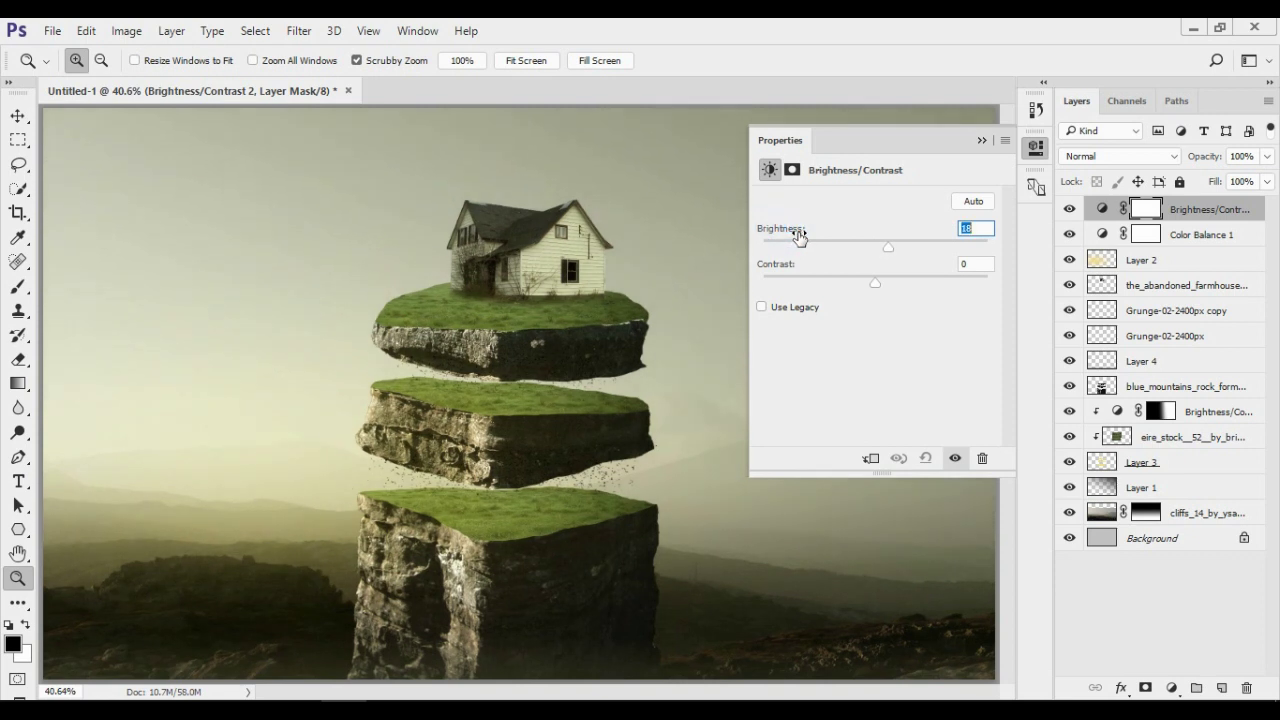
left_click(982, 141)
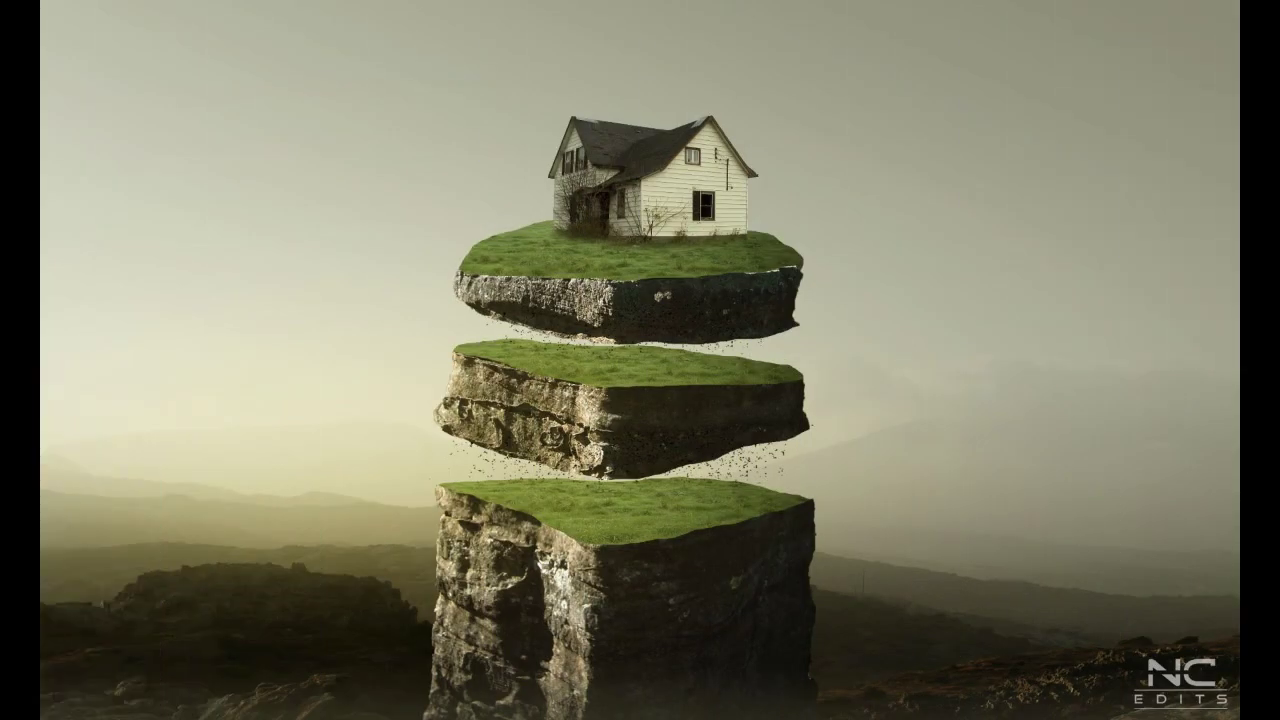